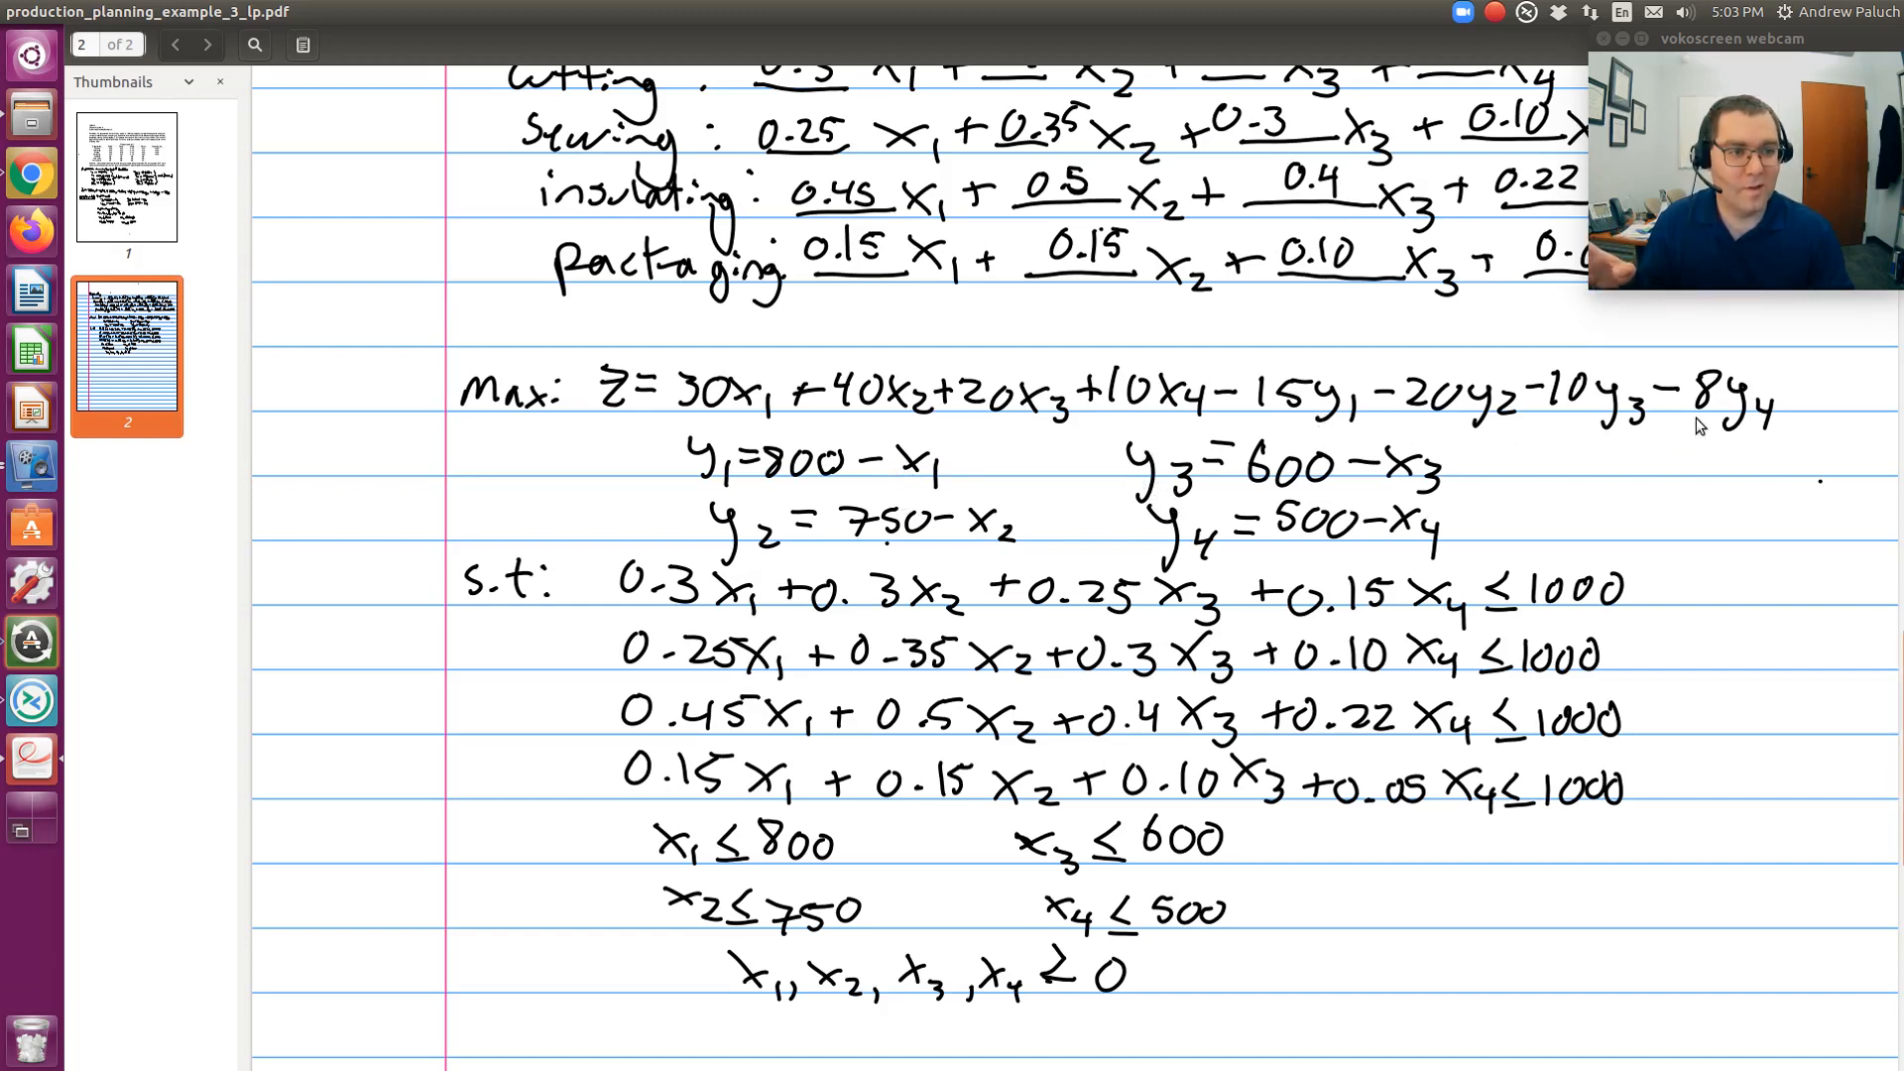
- Scroll the PDF back up from the page 2 equations to page 1's data table and stated solution
{"action": "scroll", "coordinate": [1698, 424], "scroll_direction": "up", "scroll_amount": 10}
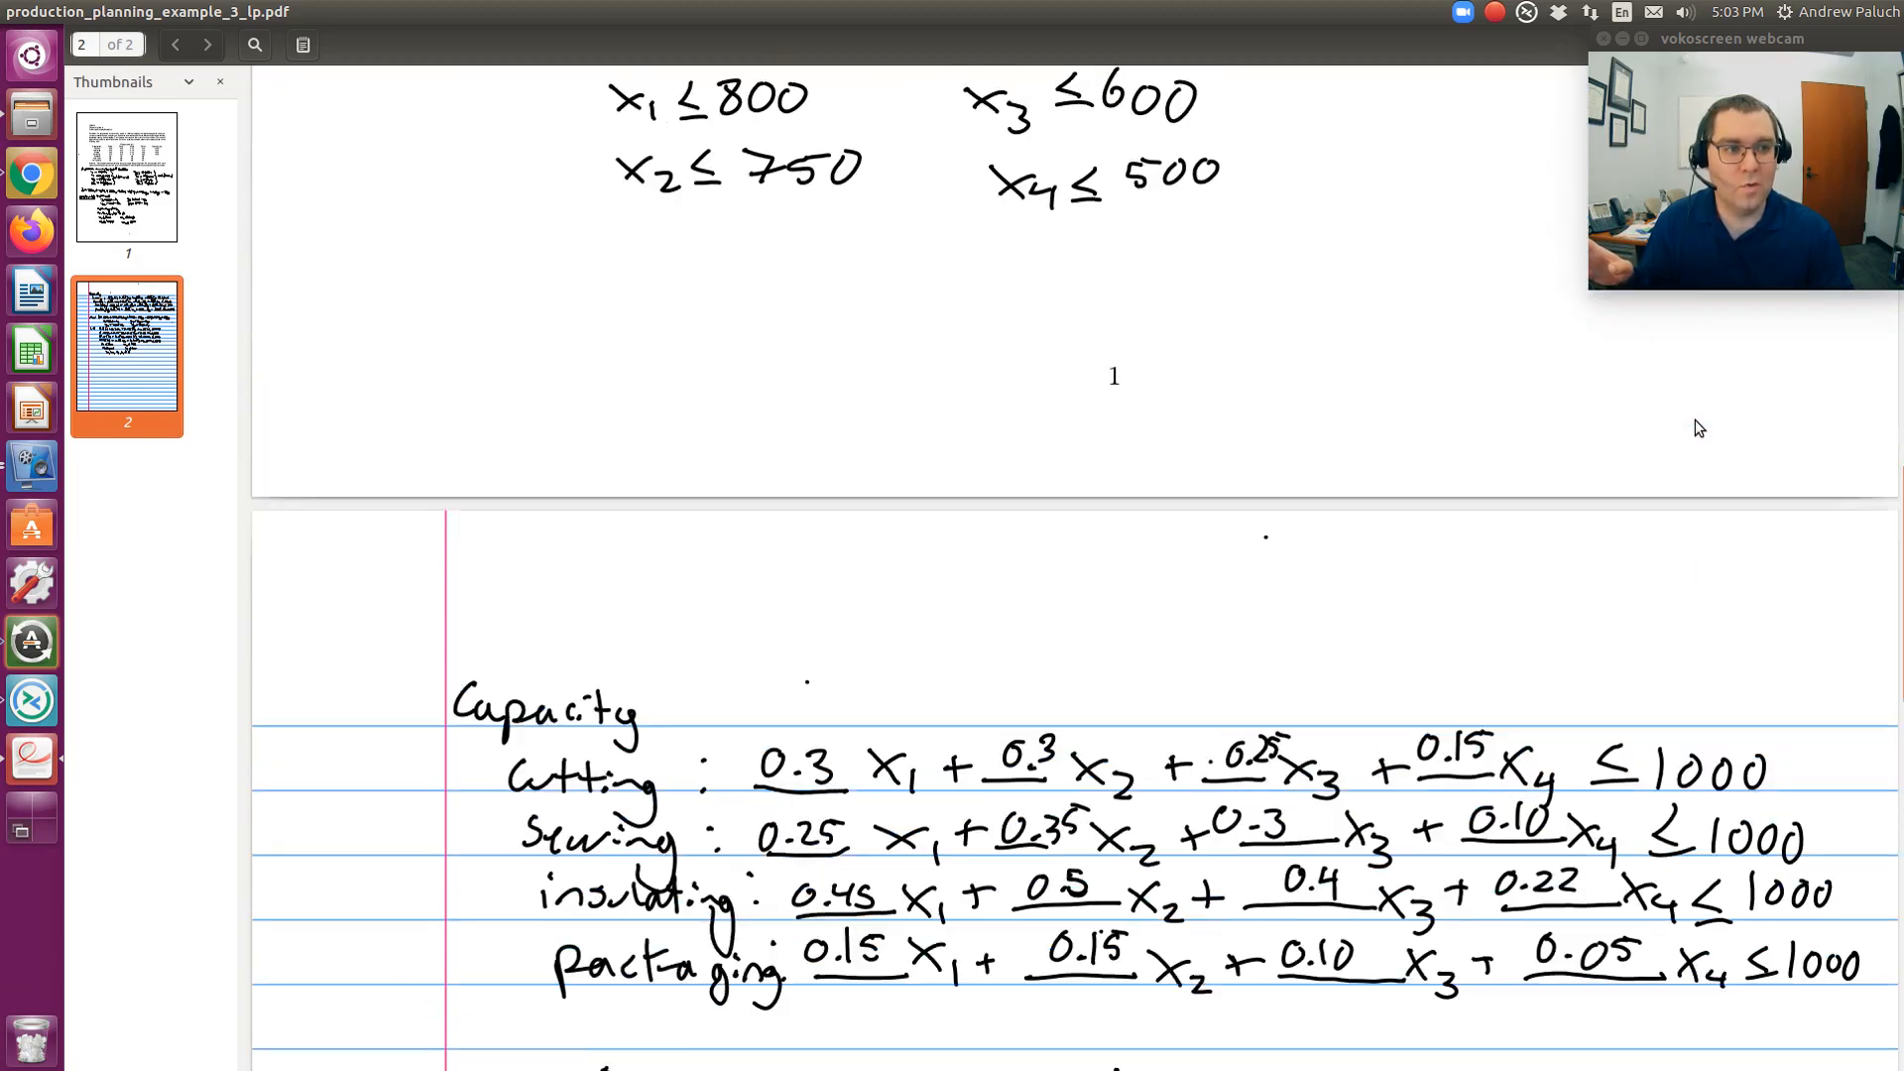
{"action": "scroll", "coordinate": [1693, 420], "scroll_direction": "up", "scroll_amount": 12}
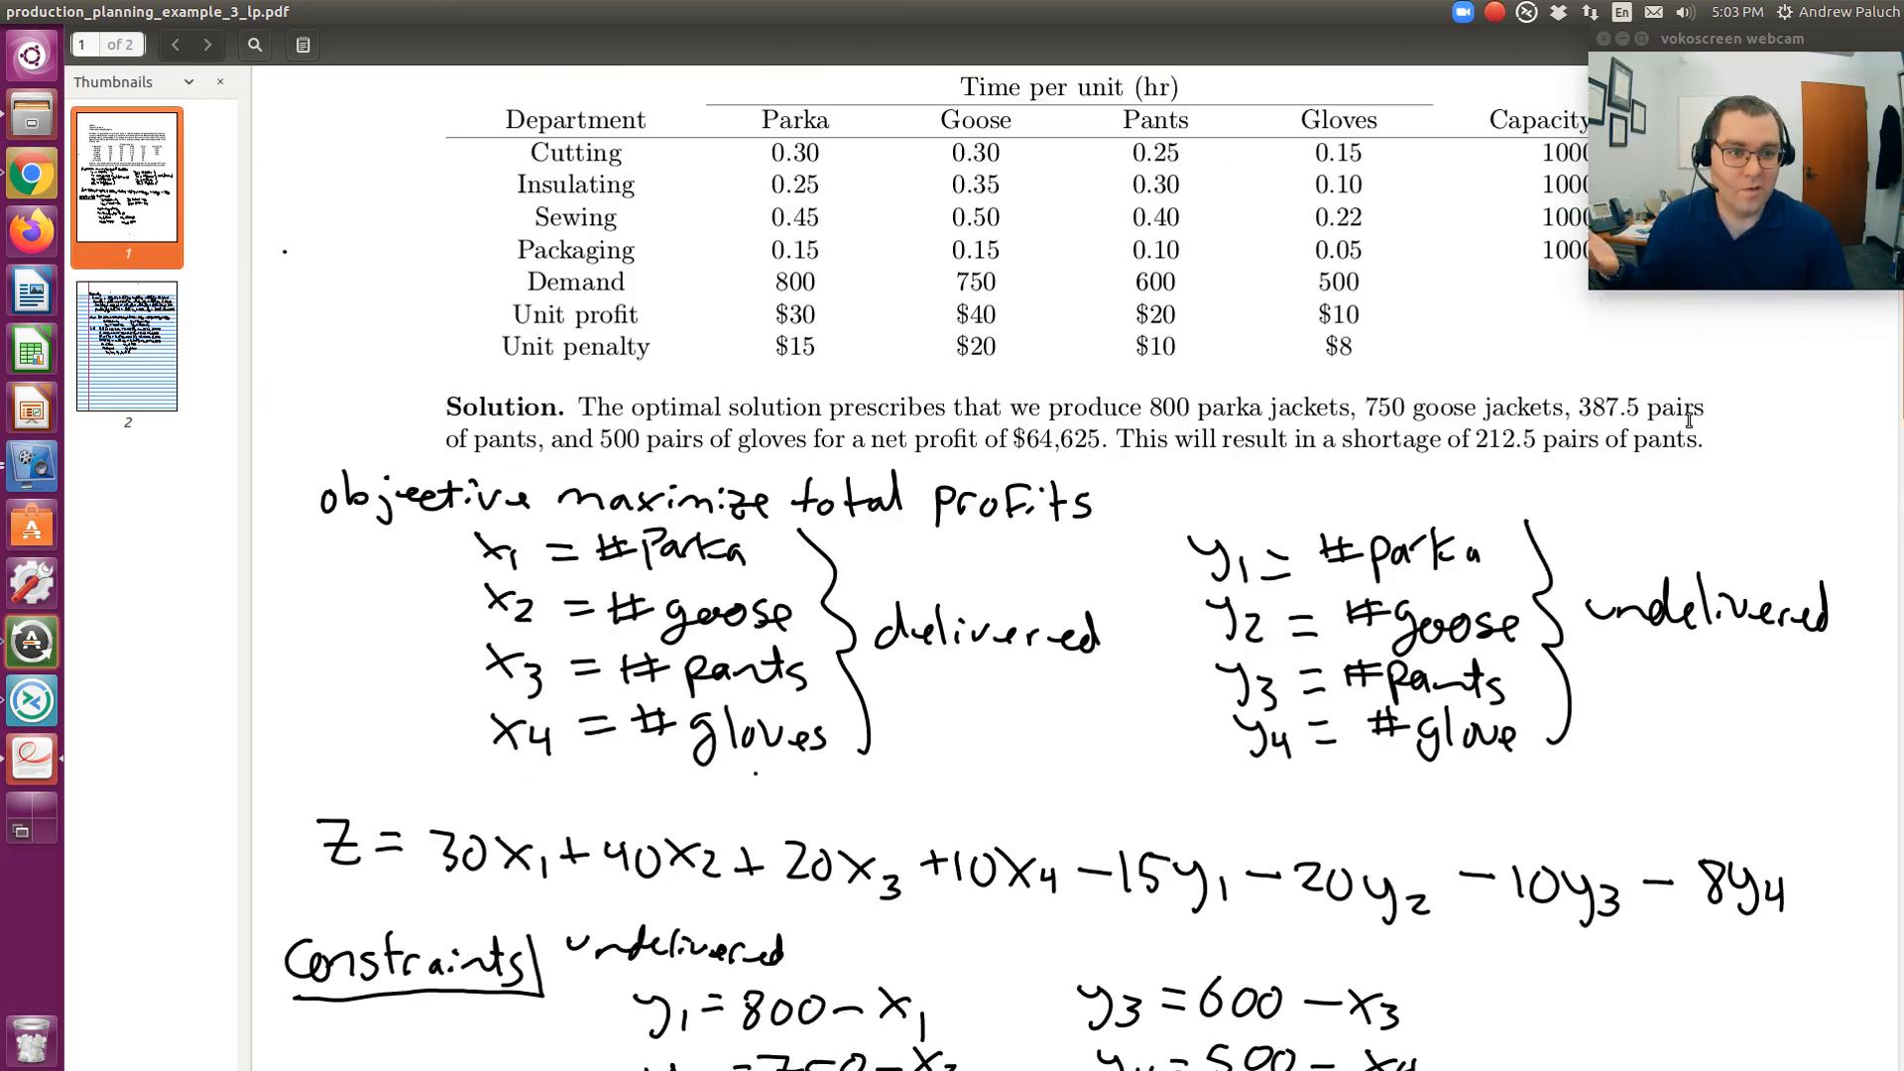
- Bring the Problem paragraph into view, then switch to the Excel workbook with the data
{"action": "scroll", "coordinate": [1683, 422], "scroll_direction": "up", "scroll_amount": 3}
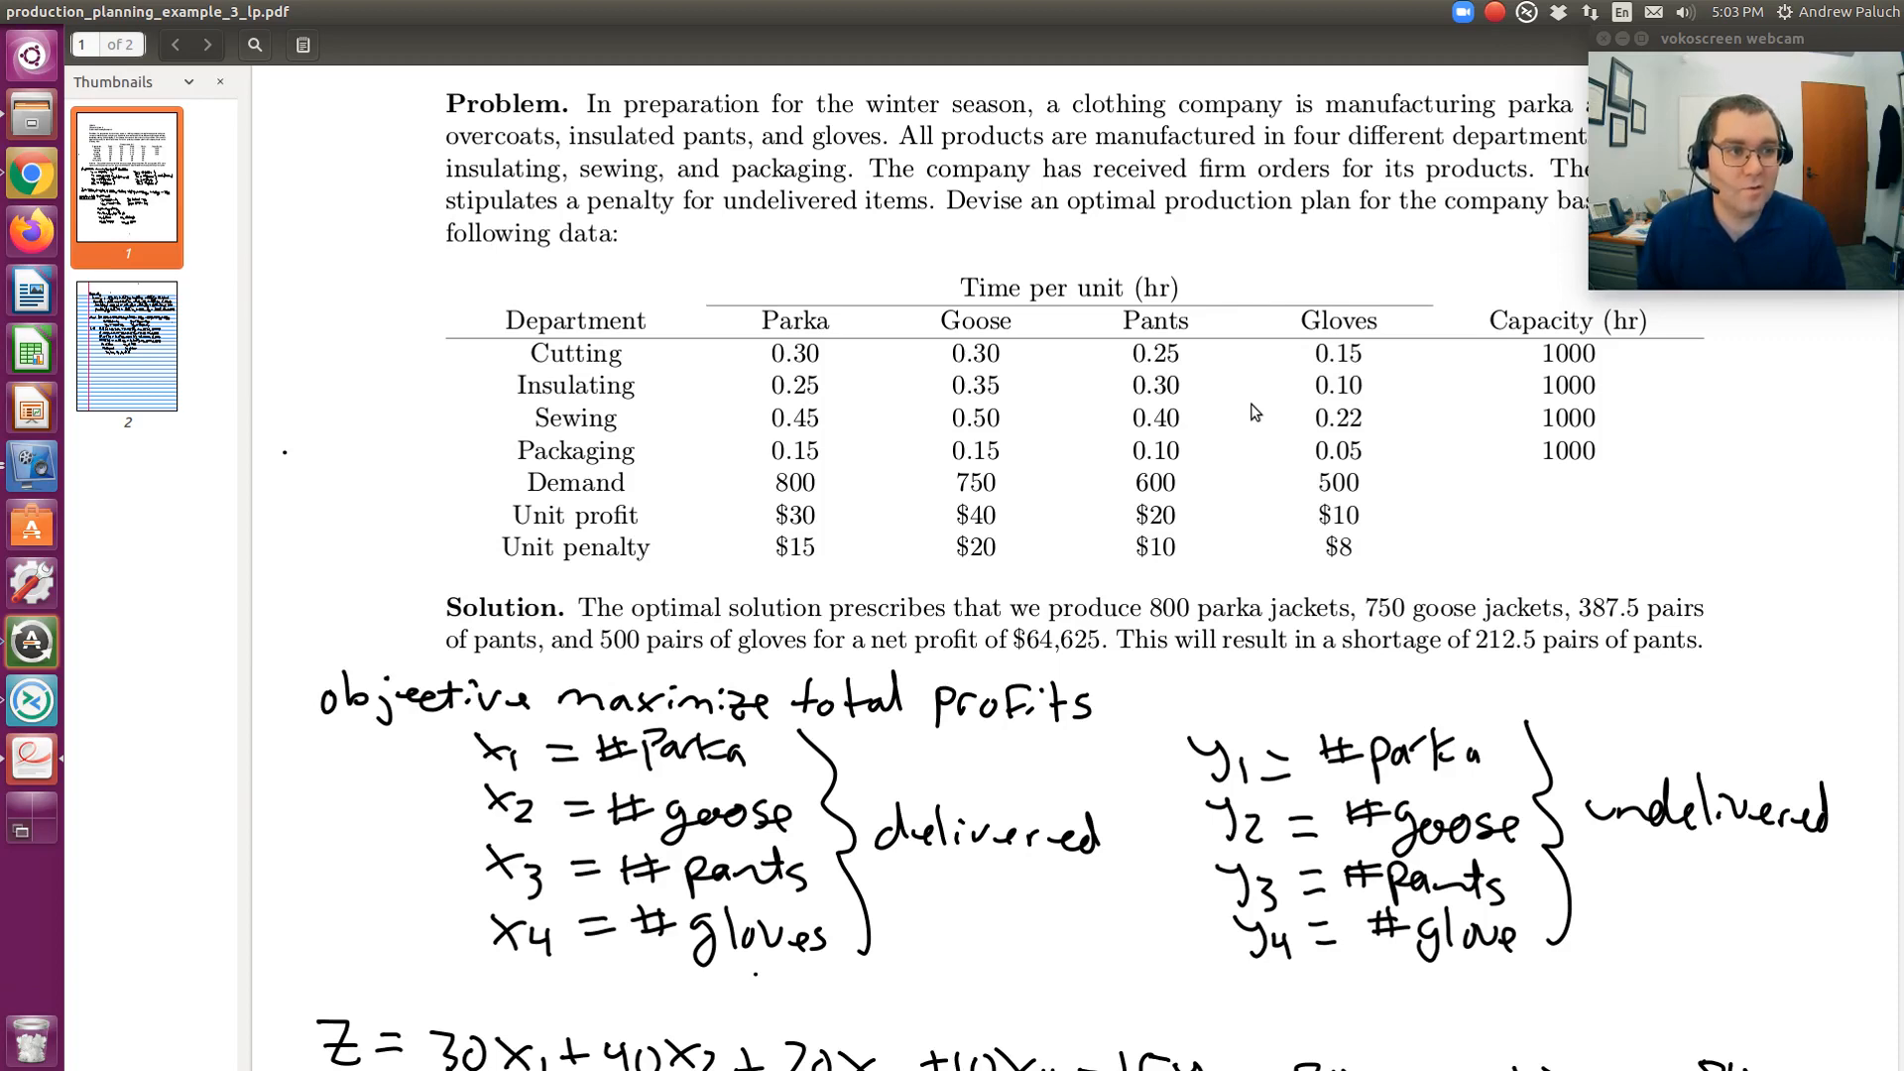
{"action": "key", "text": "alt+Tab"}
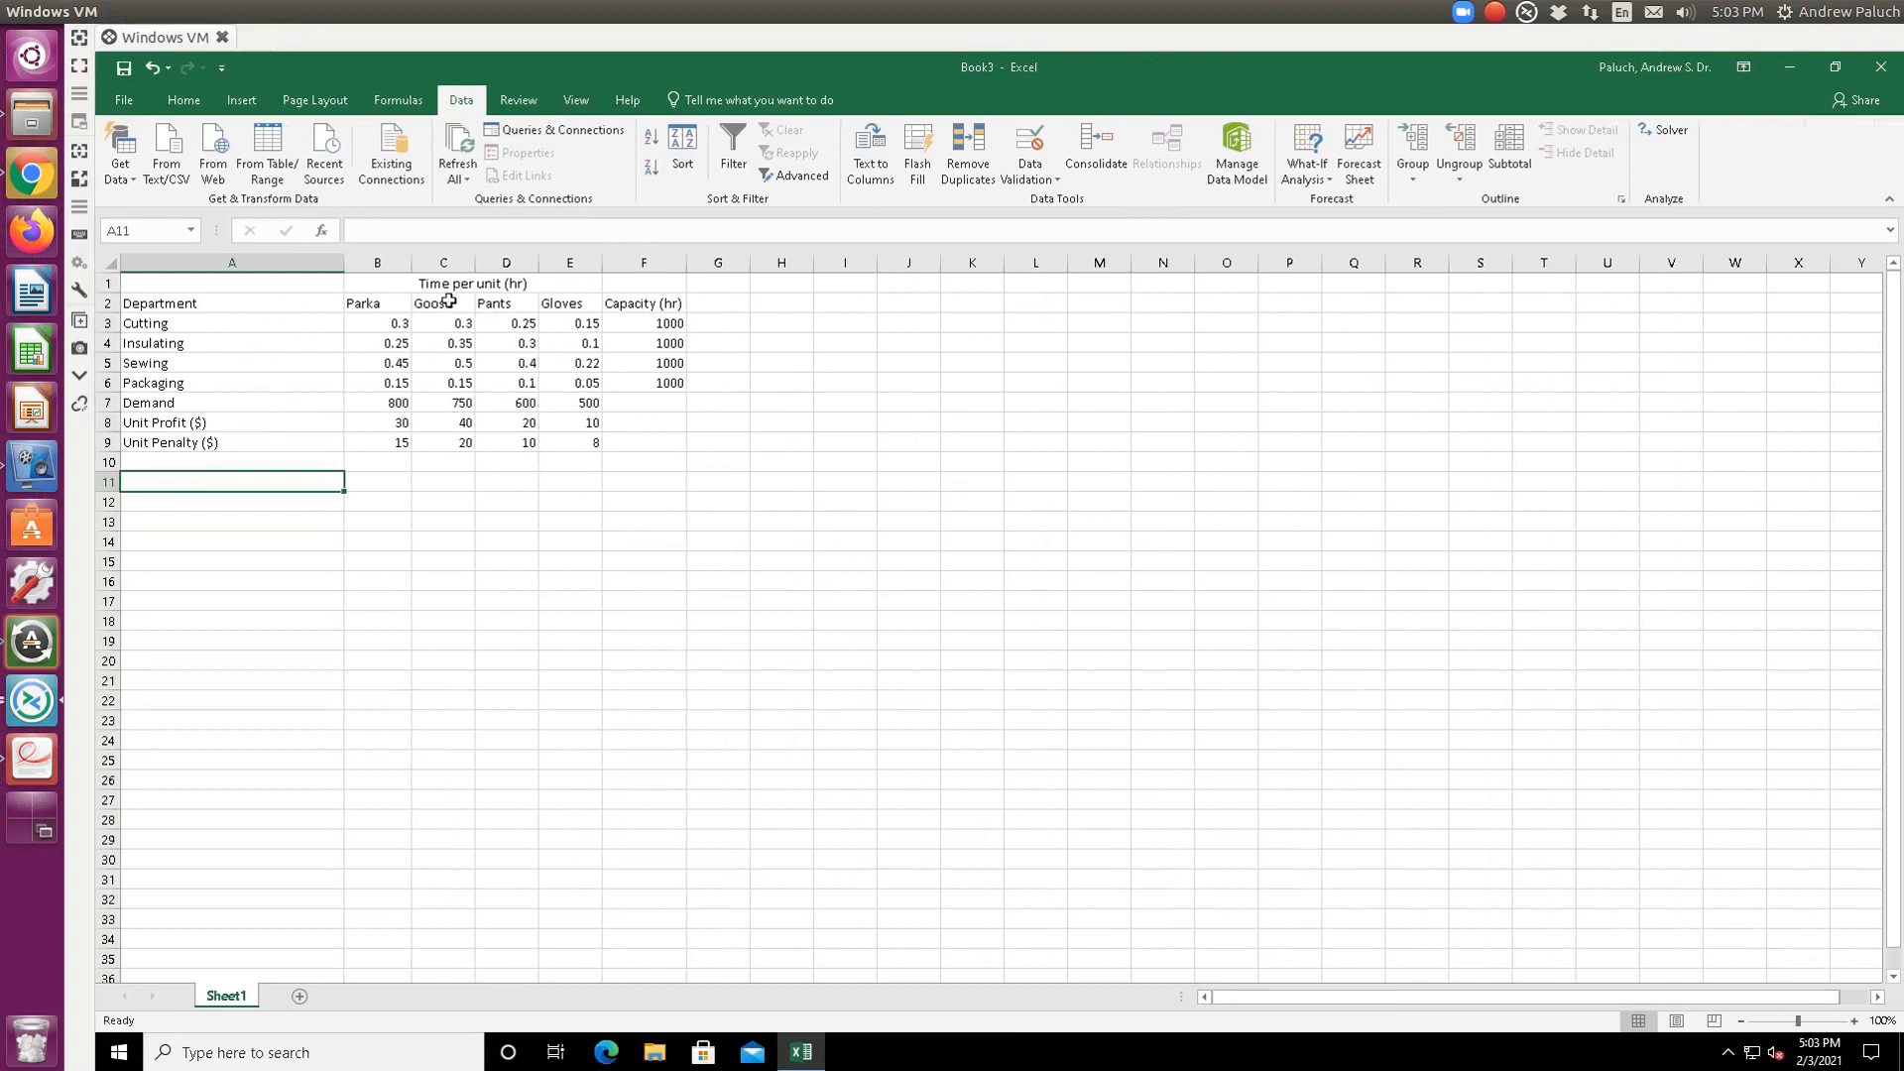
{"action": "left_click_drag", "start_coordinate": [179, 323], "coordinate": [569, 379]}
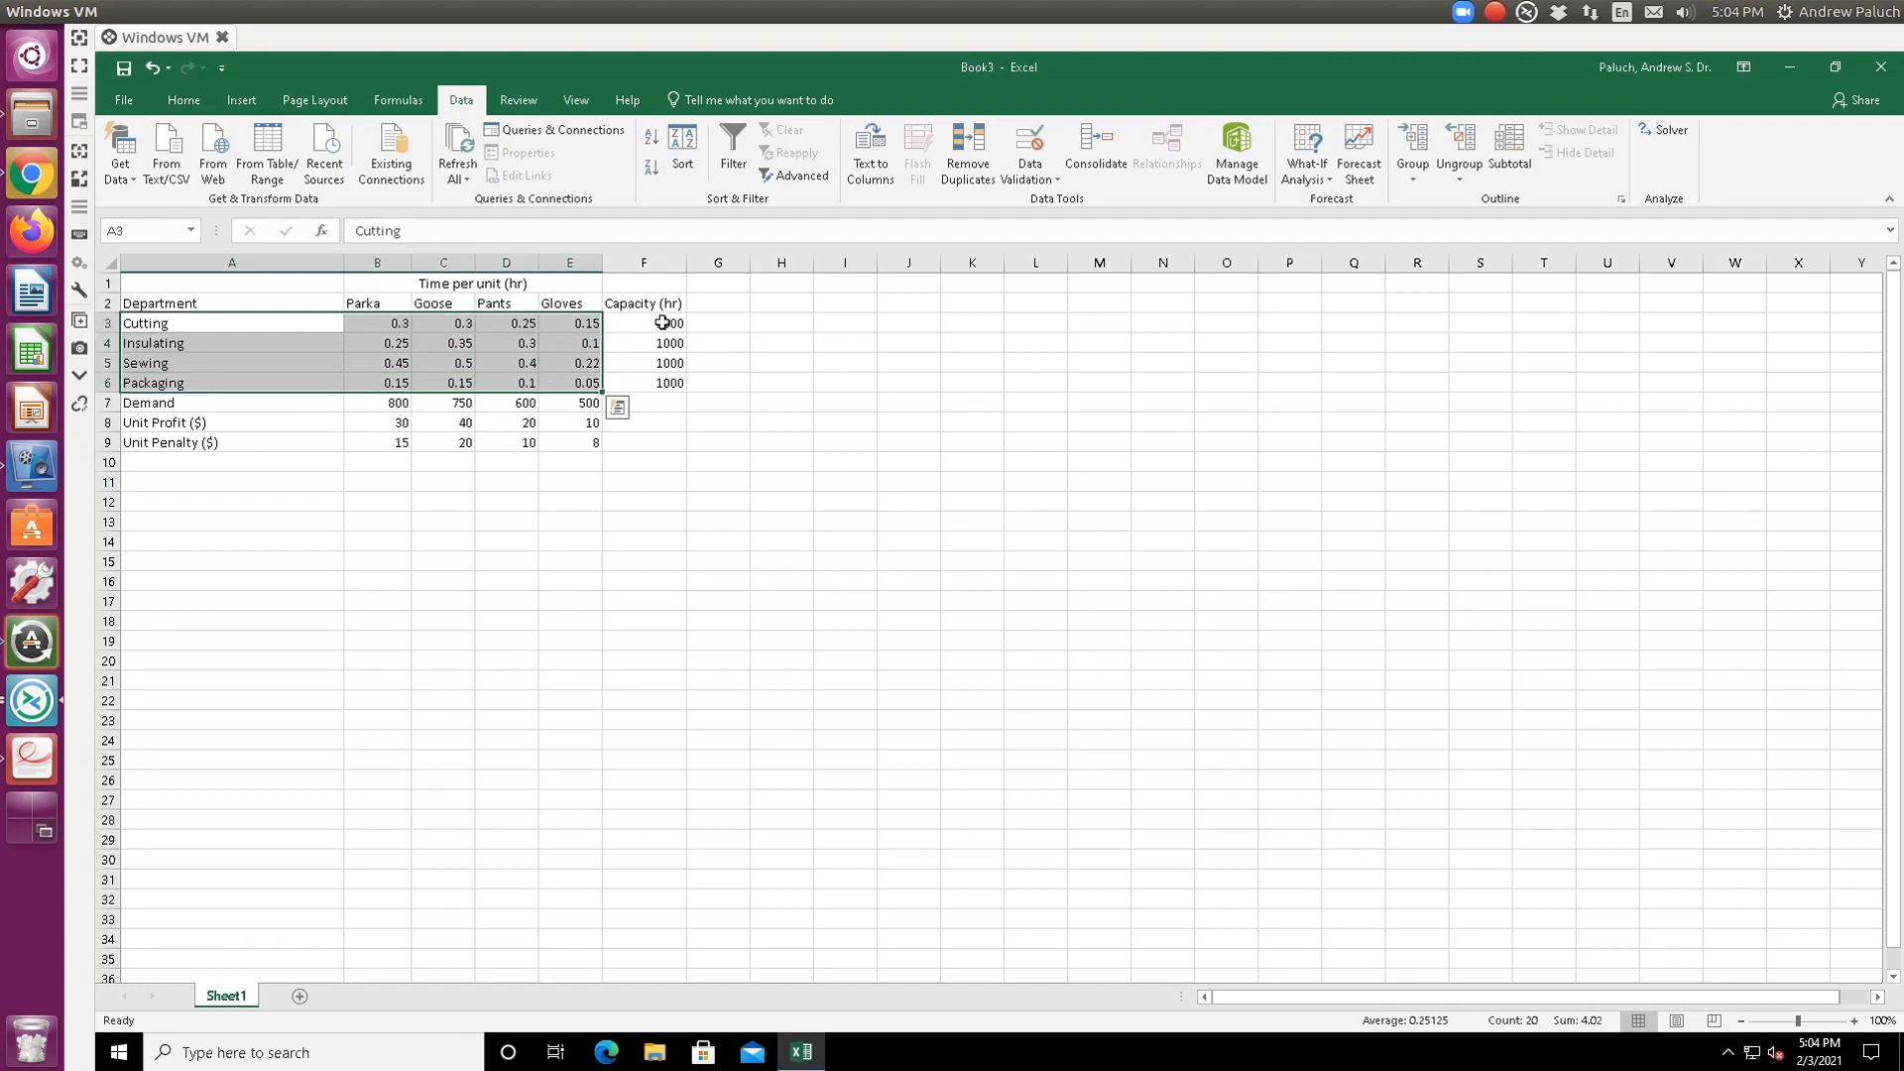
{"action": "left_click", "coordinate": [399, 407]}
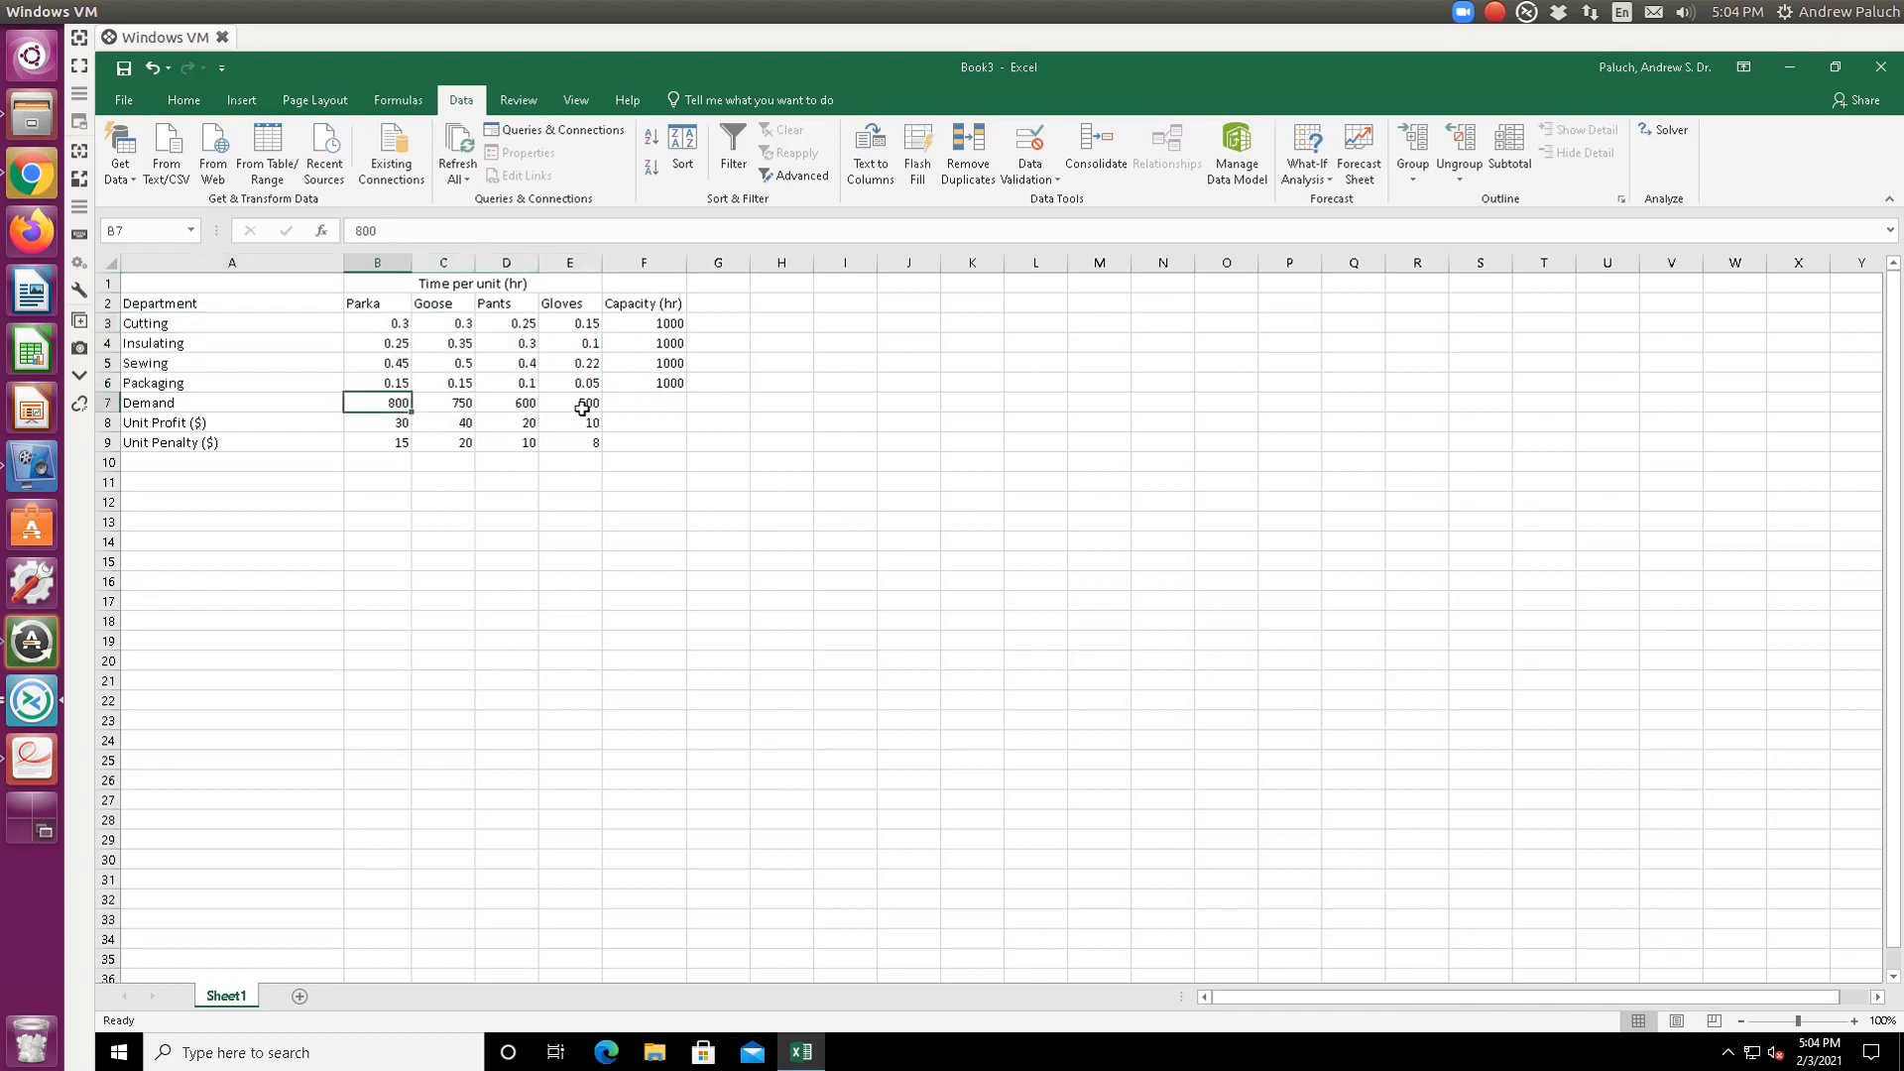
{"action": "left_click_drag", "start_coordinate": [266, 405], "coordinate": [593, 409]}
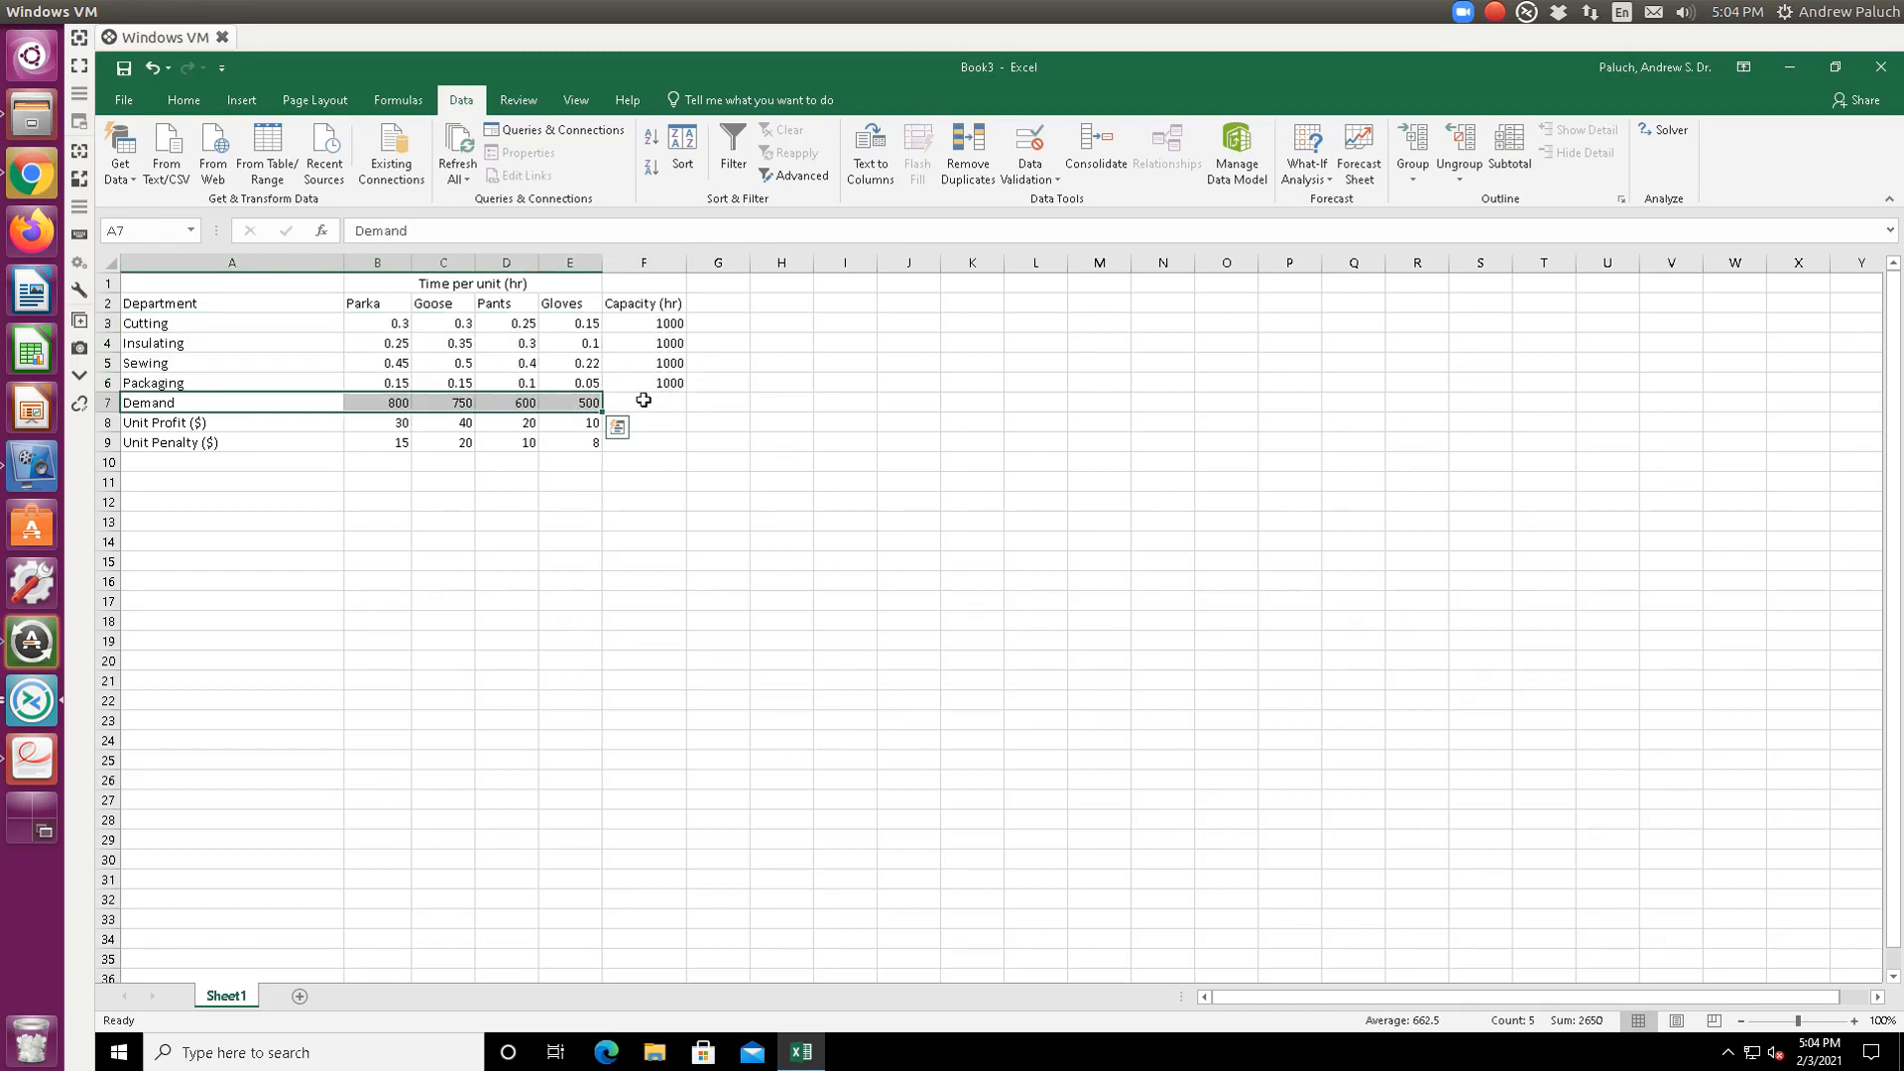
{"action": "left_click", "coordinate": [387, 426]}
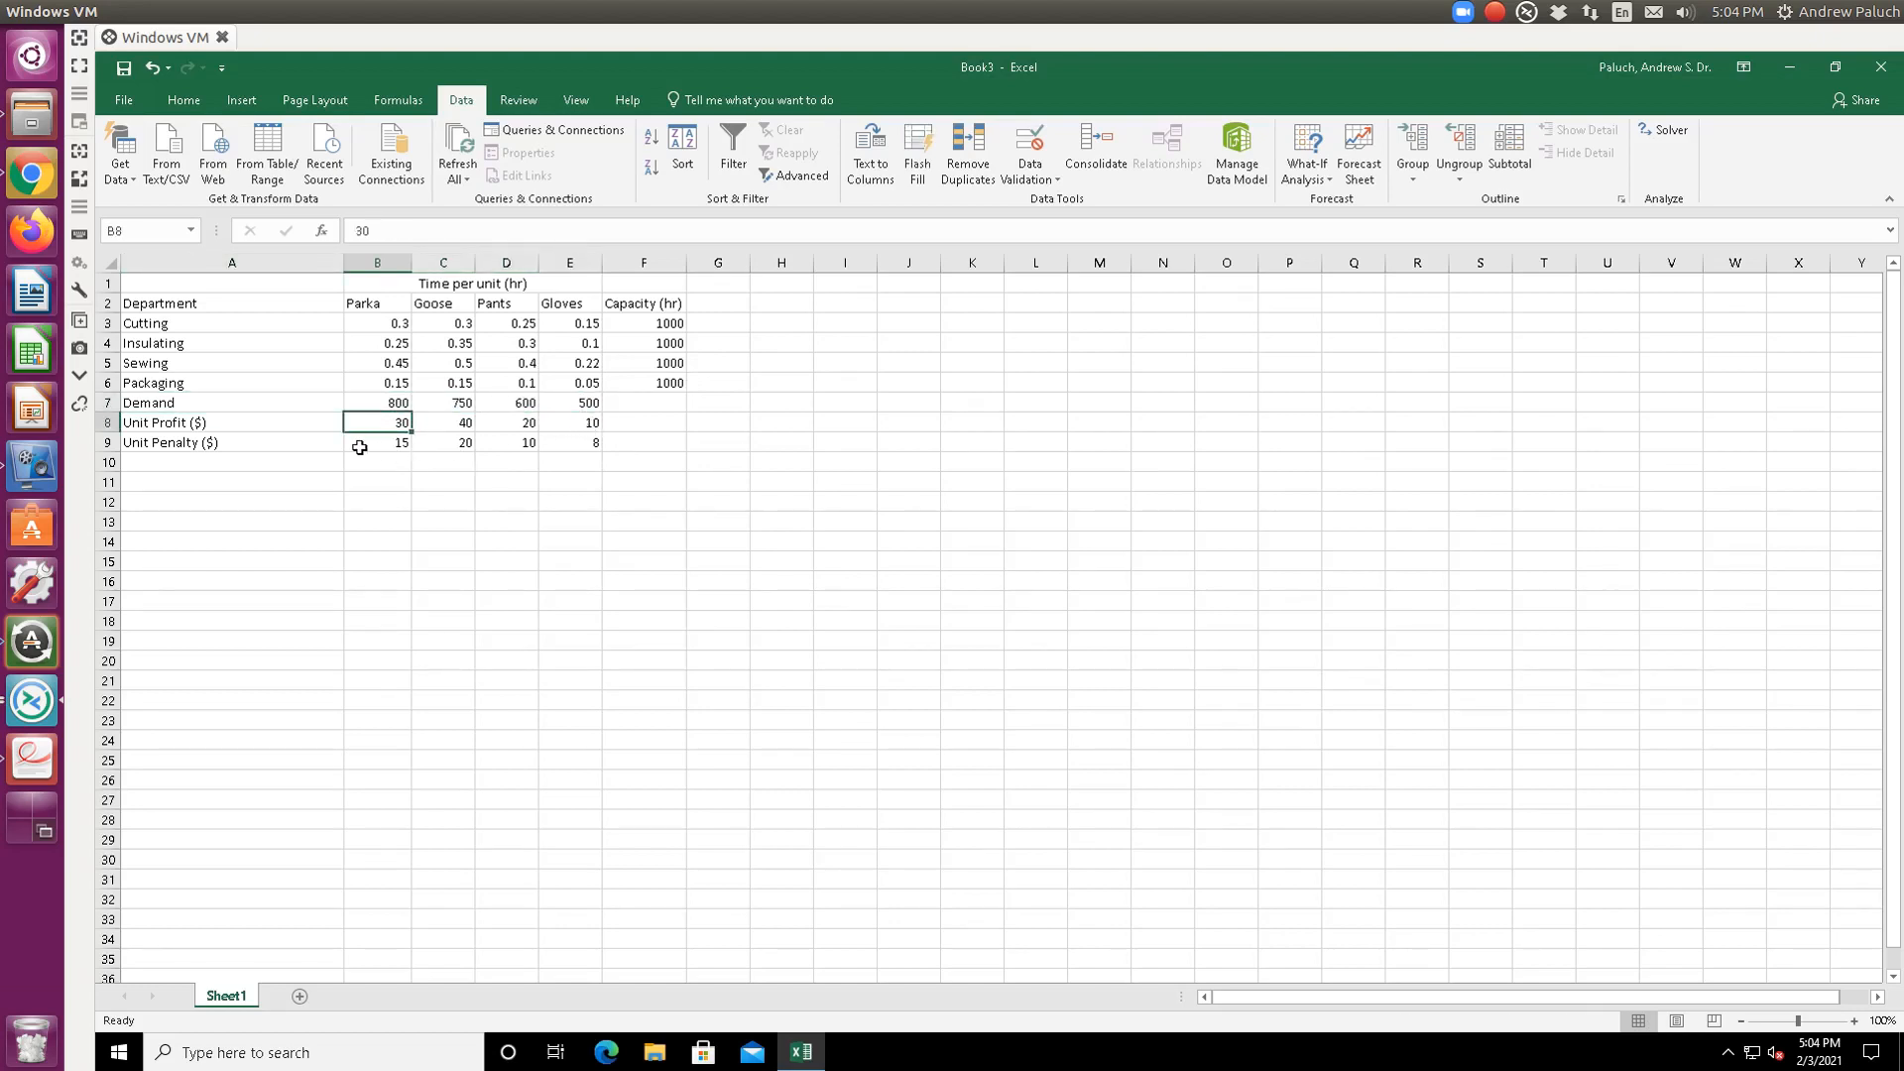
{"action": "left_click", "coordinate": [326, 468]}
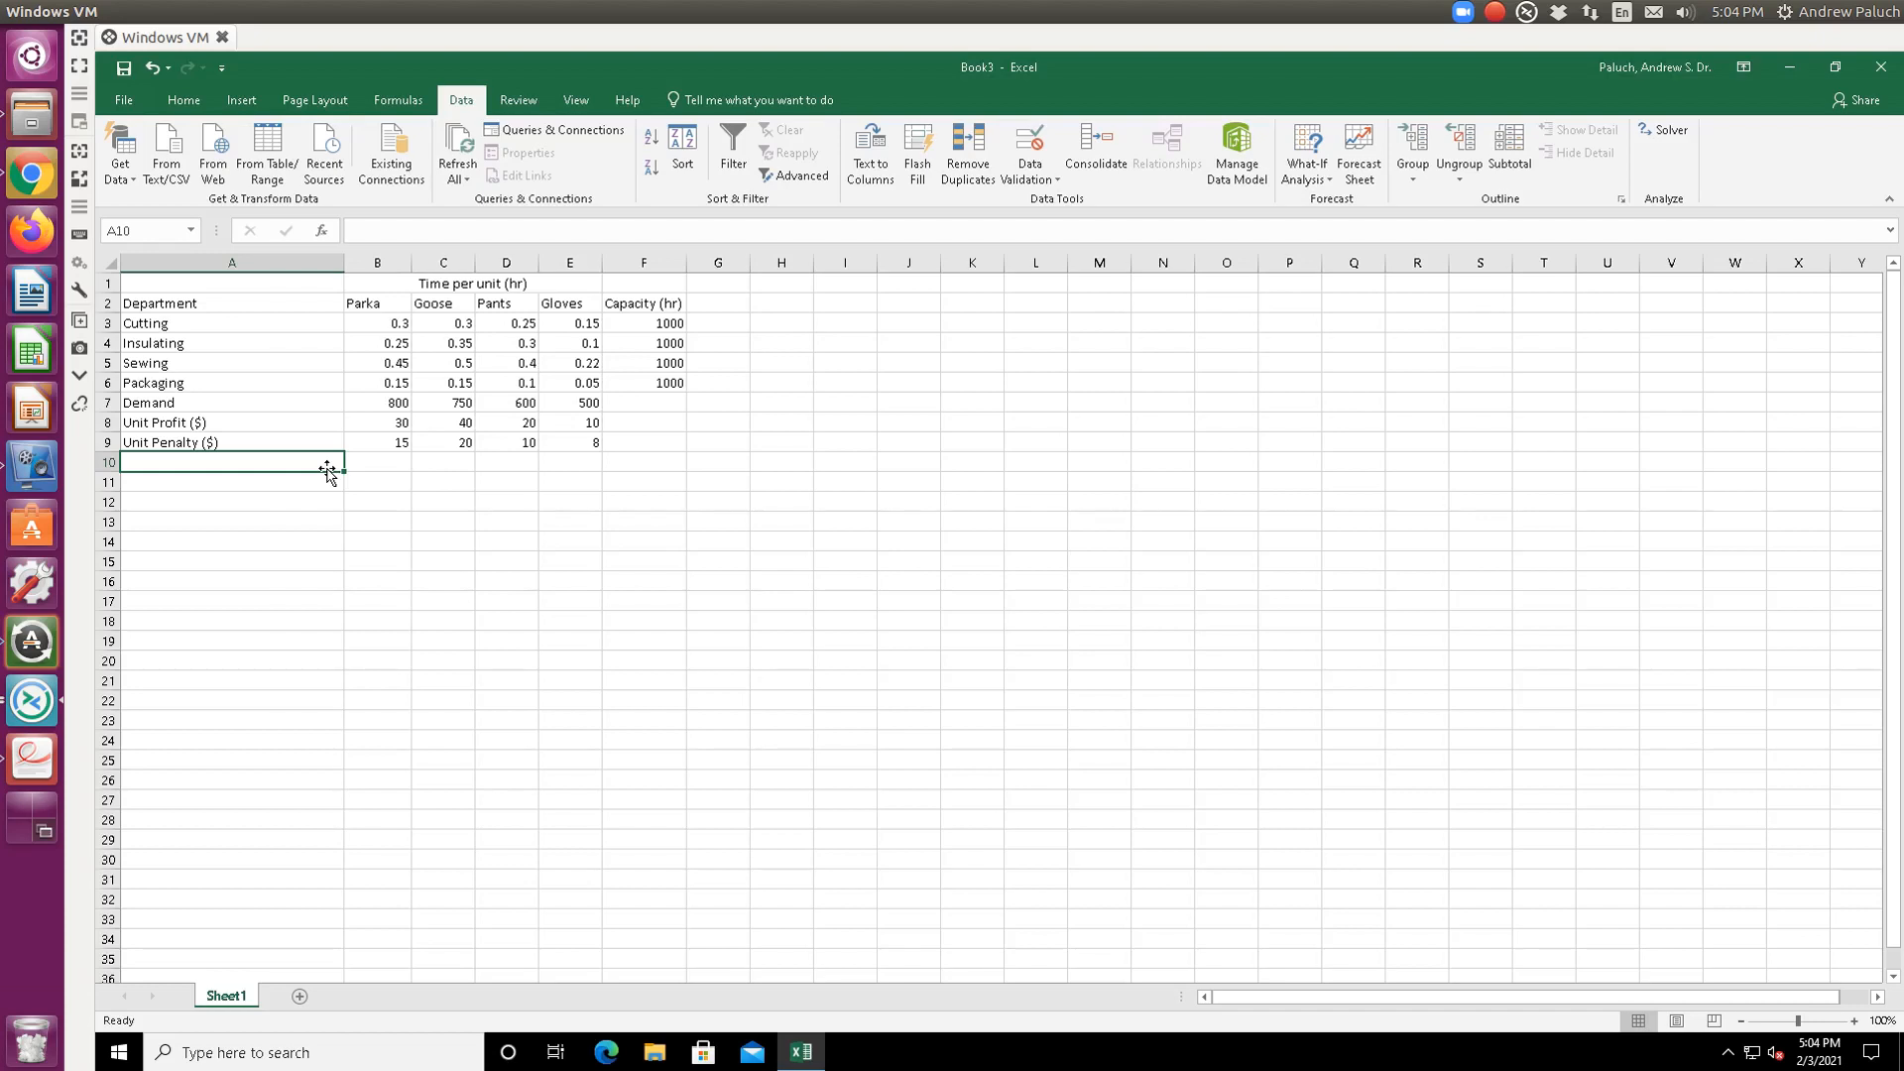
- Add the row label 'Units delivered (xi)' with placeholder values 1, 2, 3, 4 in B10:E10
{"action": "type", "text": "Unites d"}
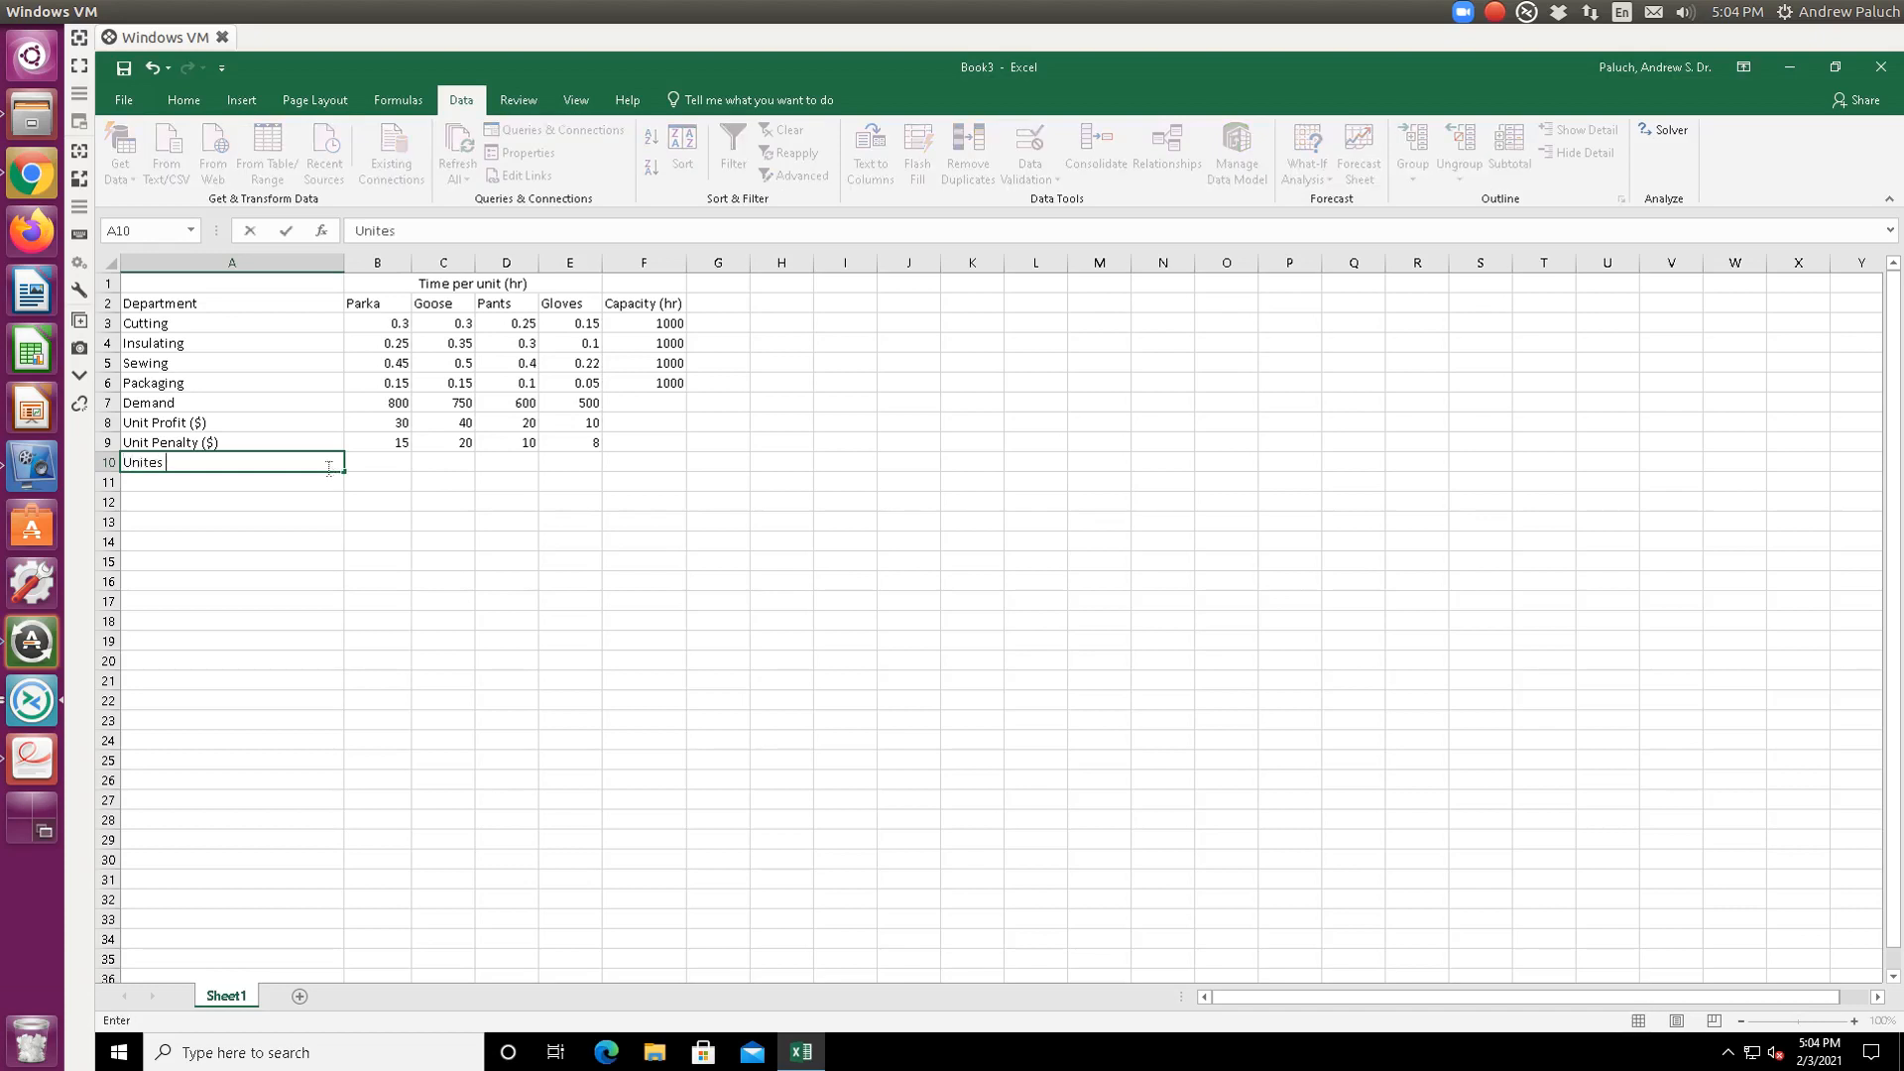
{"action": "key", "text": "BackSpace"}
{"action": "key", "text": "BackSpace"}
{"action": "key", "text": "BackSpace"}
{"action": "key", "text": "BackSpace"}
{"action": "type", "text": "s delivered (xi)"}
{"action": "key", "text": "Tab"}
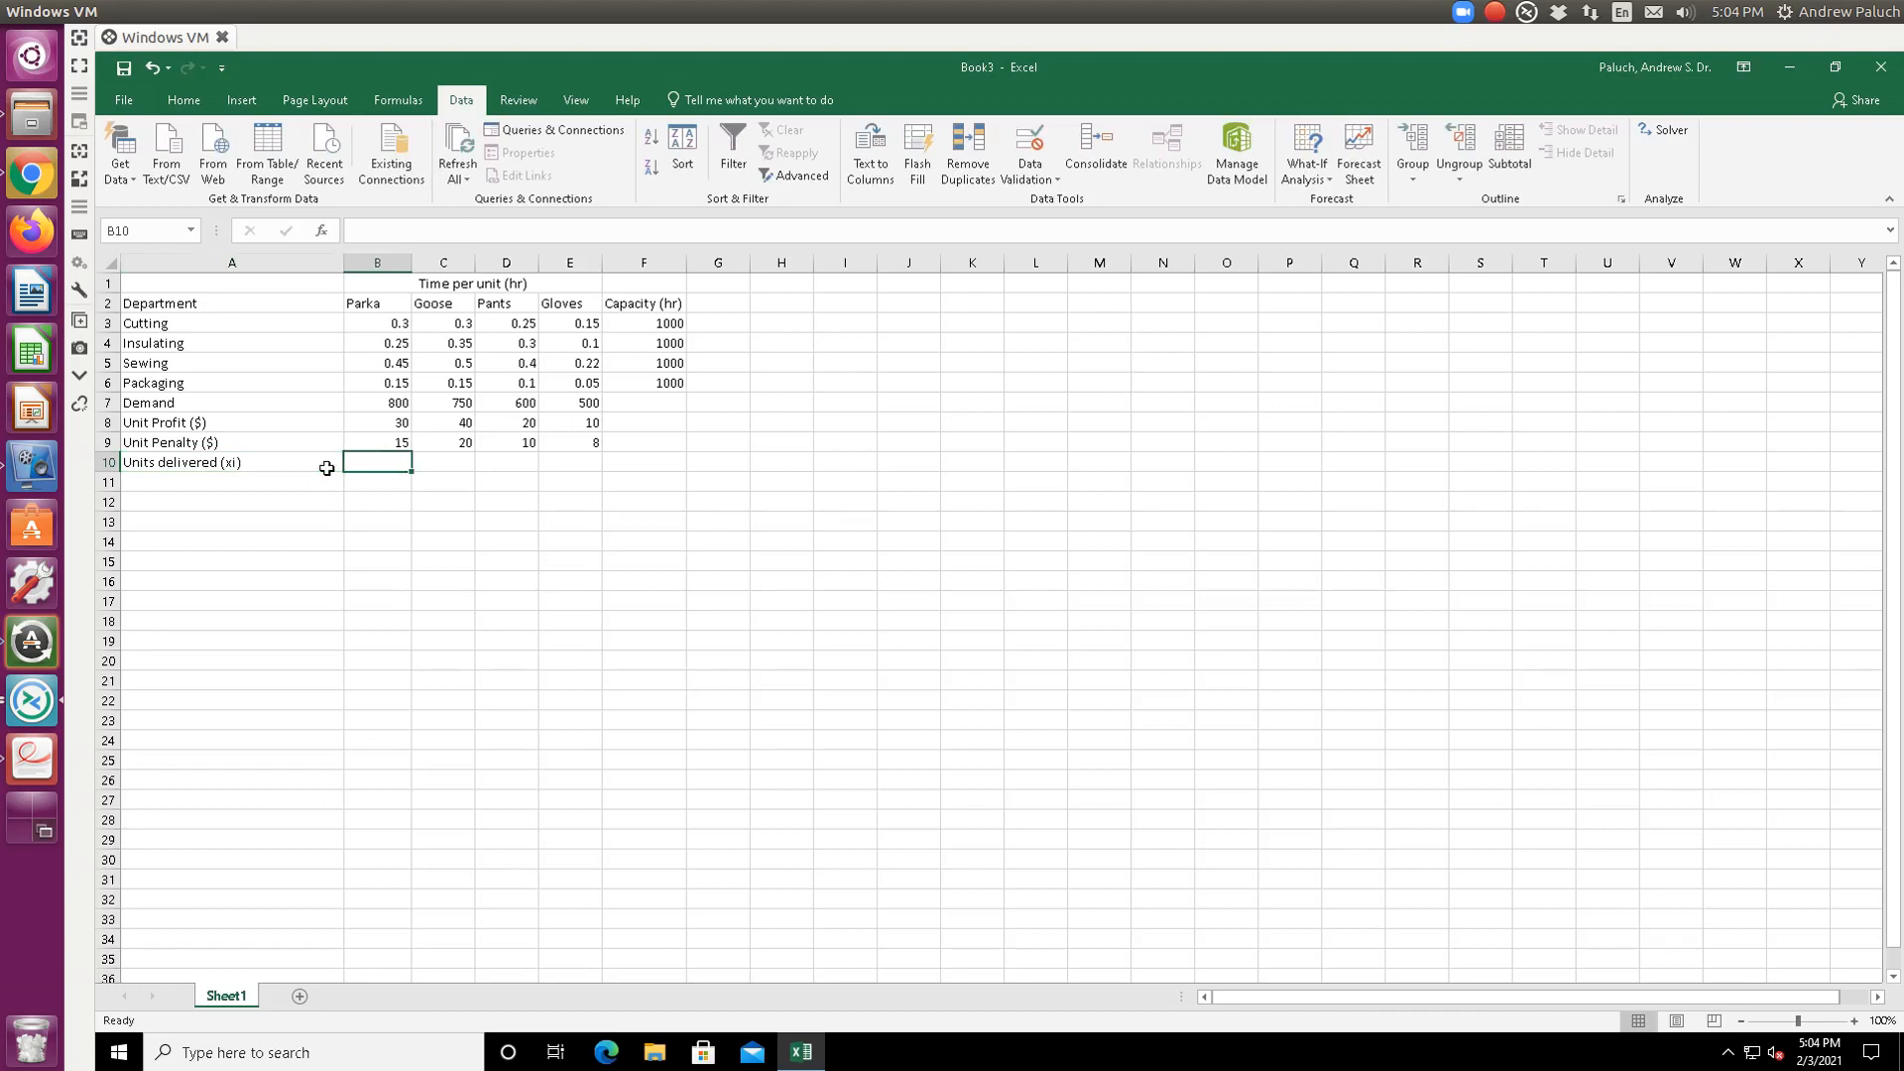
{"action": "type", "text": "1"}
{"action": "key", "text": "Tab"}
{"action": "type", "text": "2"}
{"action": "key", "text": "Tab"}
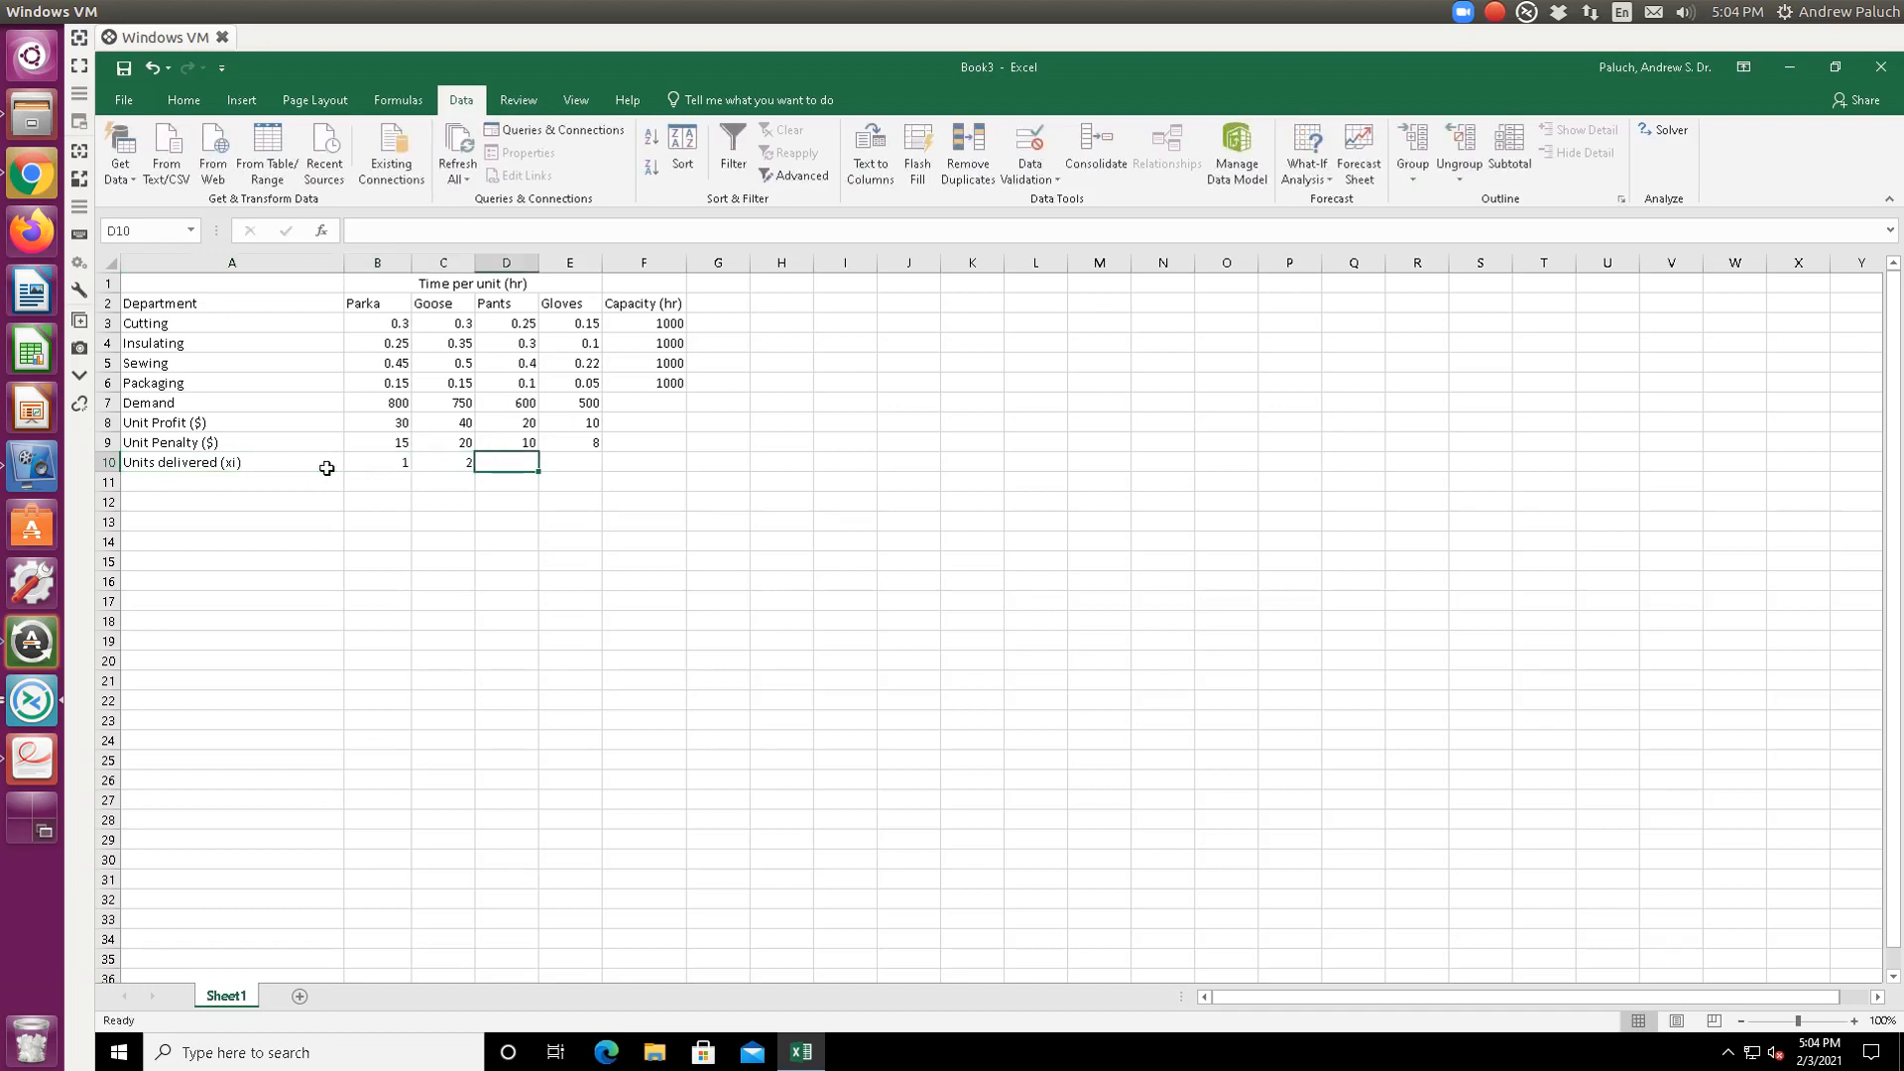
{"action": "type", "text": "3"}
{"action": "key", "text": "Tab"}
{"action": "type", "text": "4"}
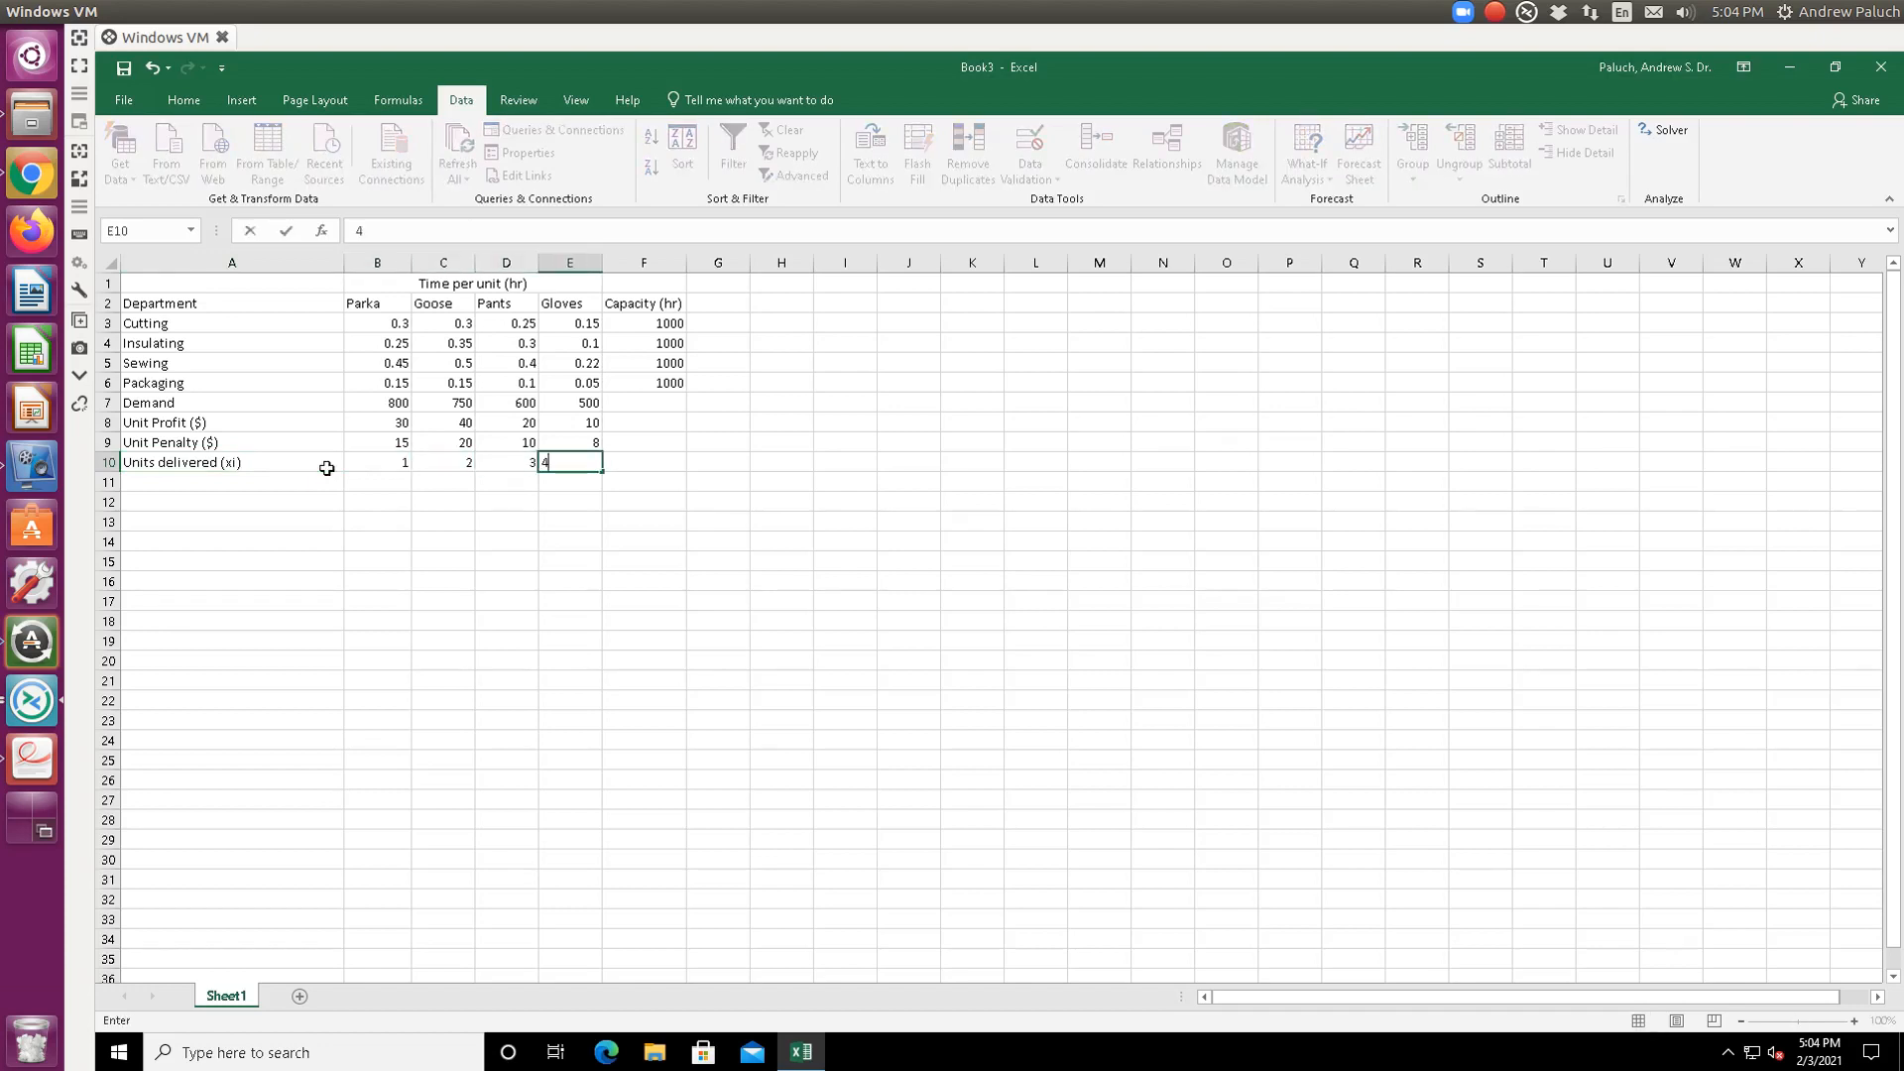
{"action": "key", "text": "Return"}
- Label A11 'Units undelivered (yi)'
{"action": "left_click", "coordinate": [328, 474]}
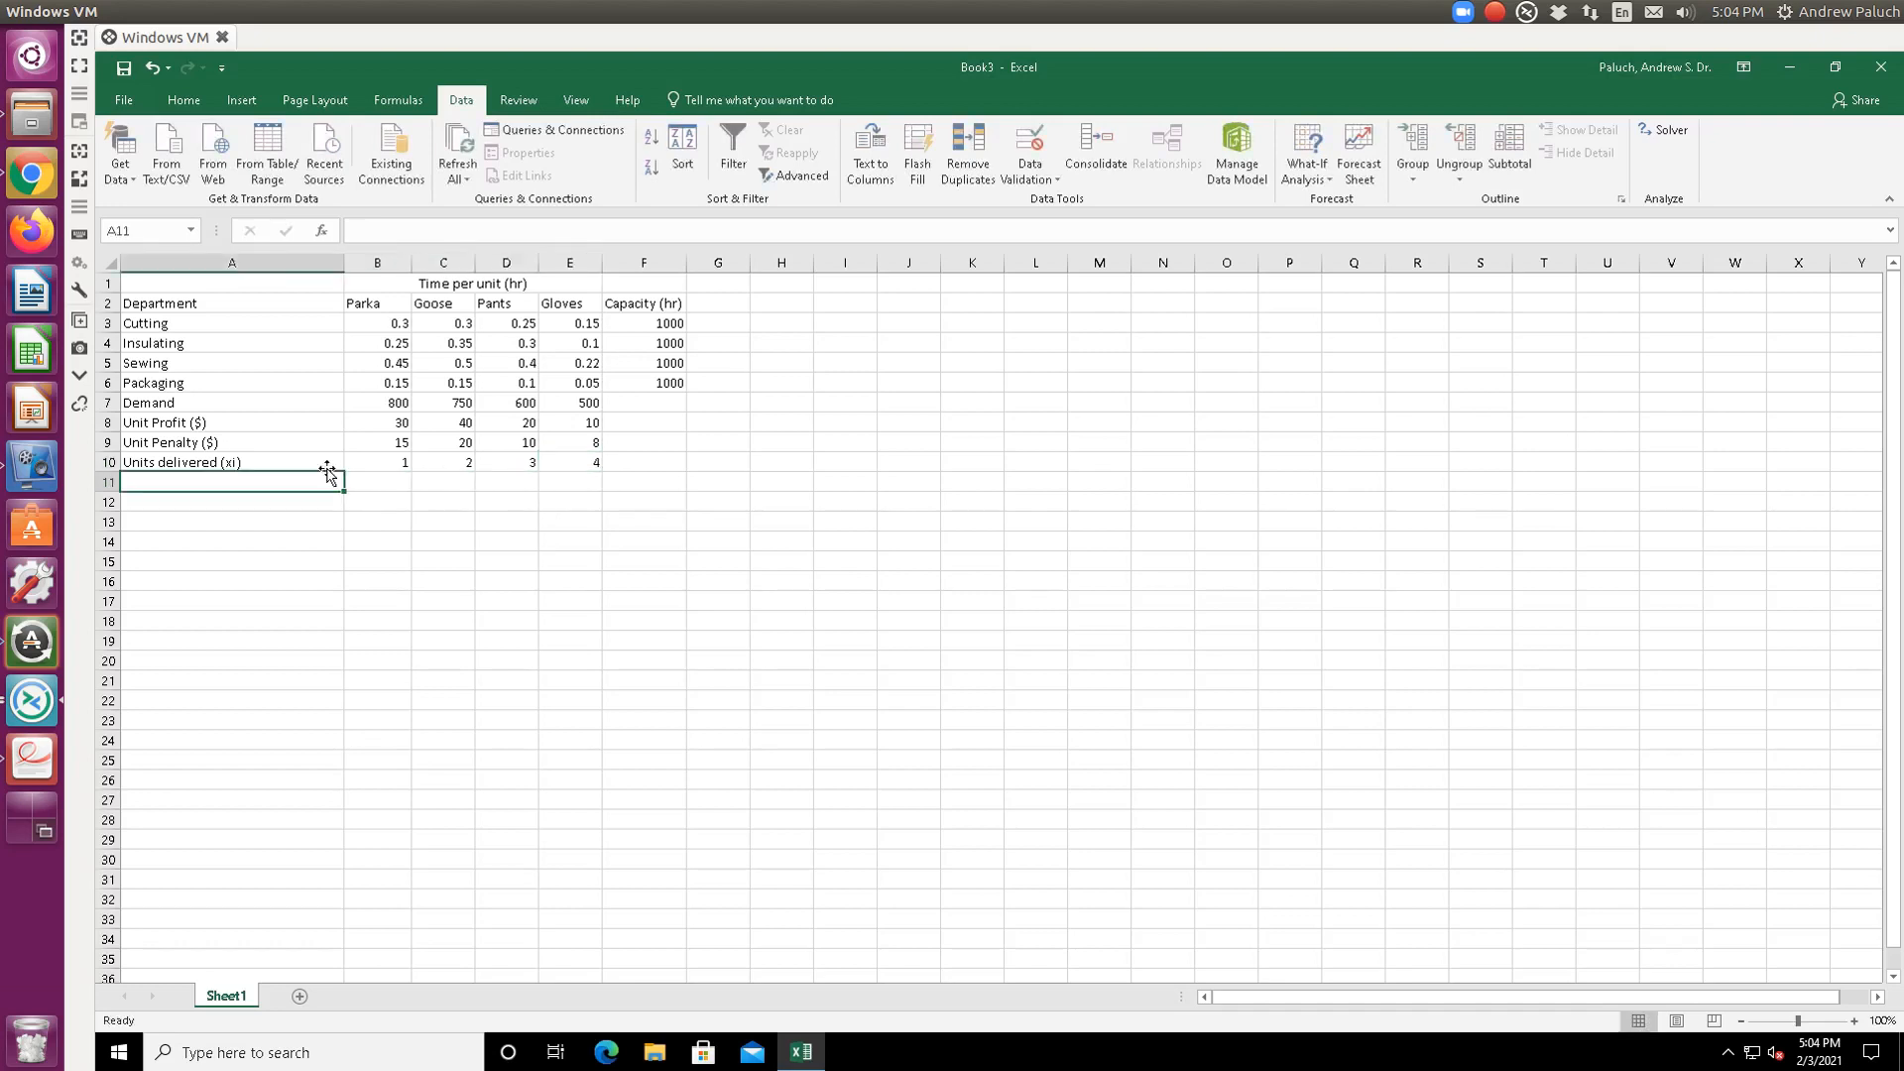
{"action": "type", "text": "Uni"}
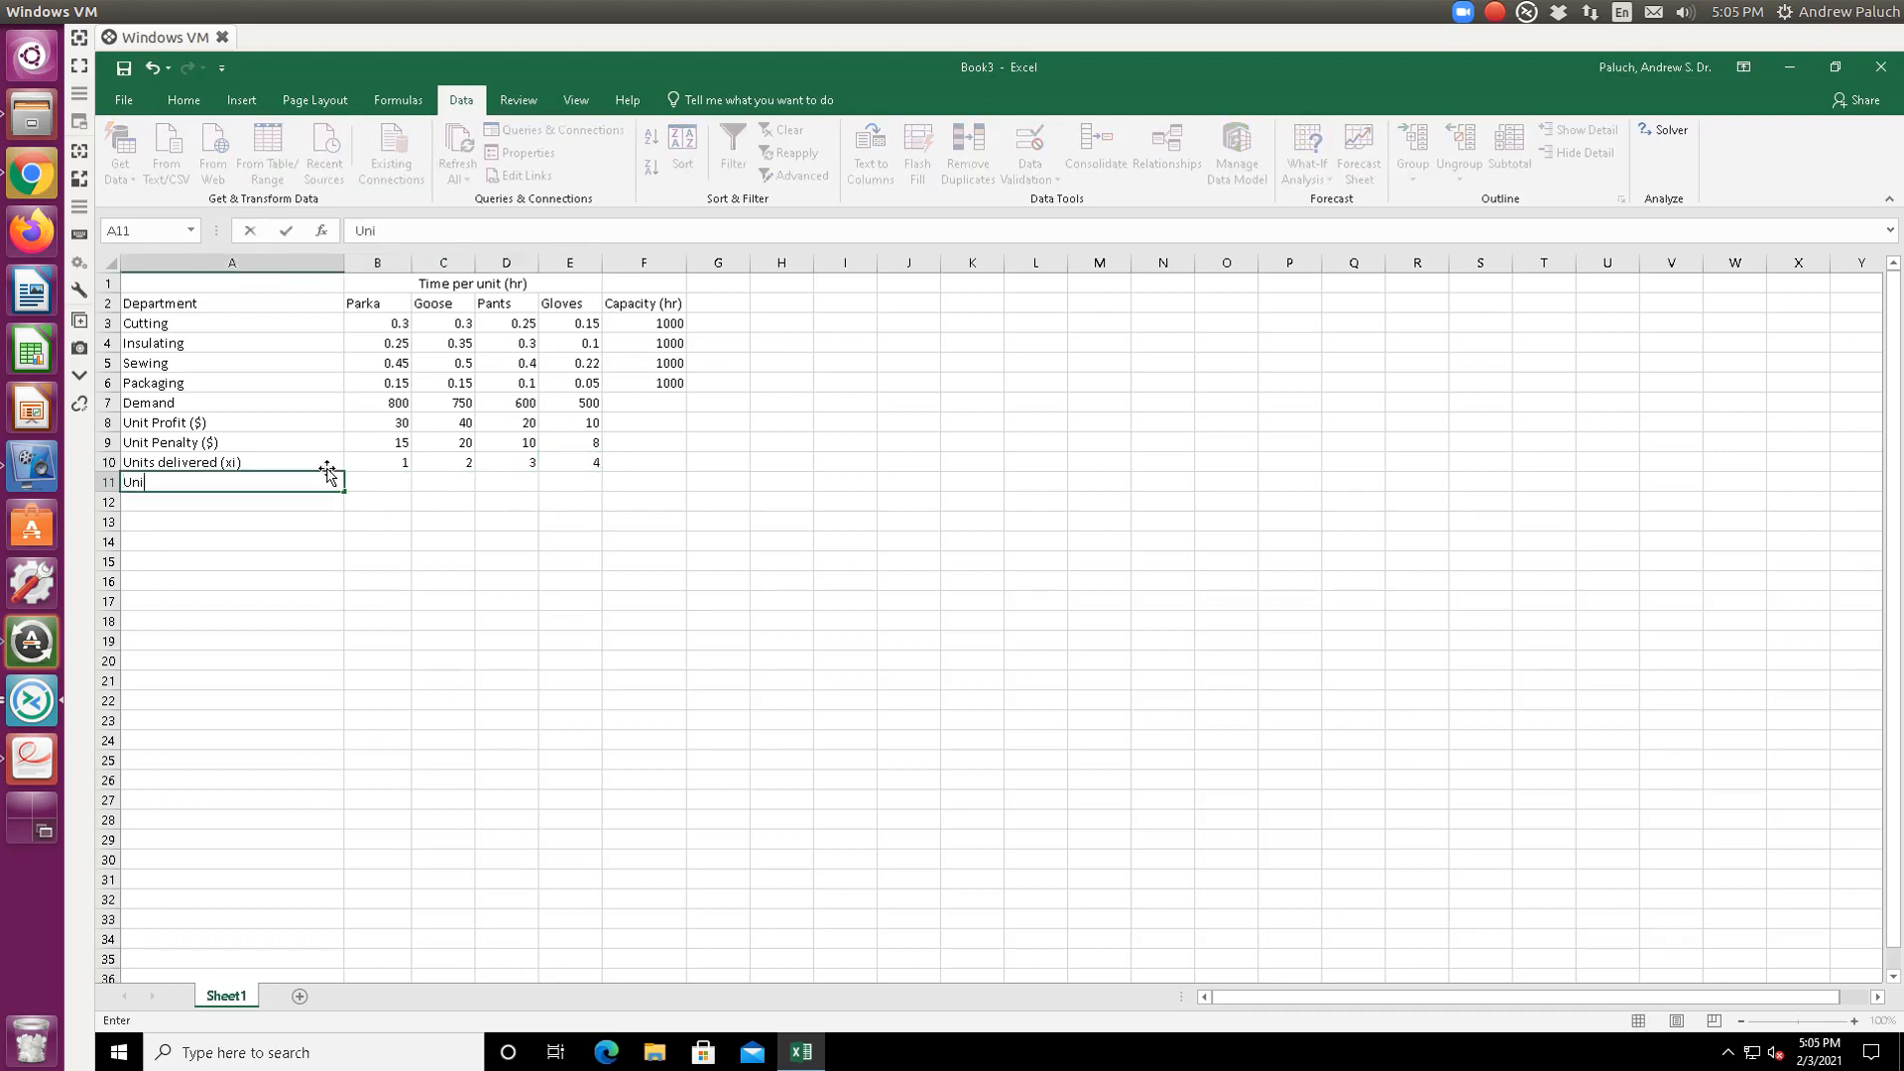
{"action": "type", "text": "ts undelivered (yi)"}
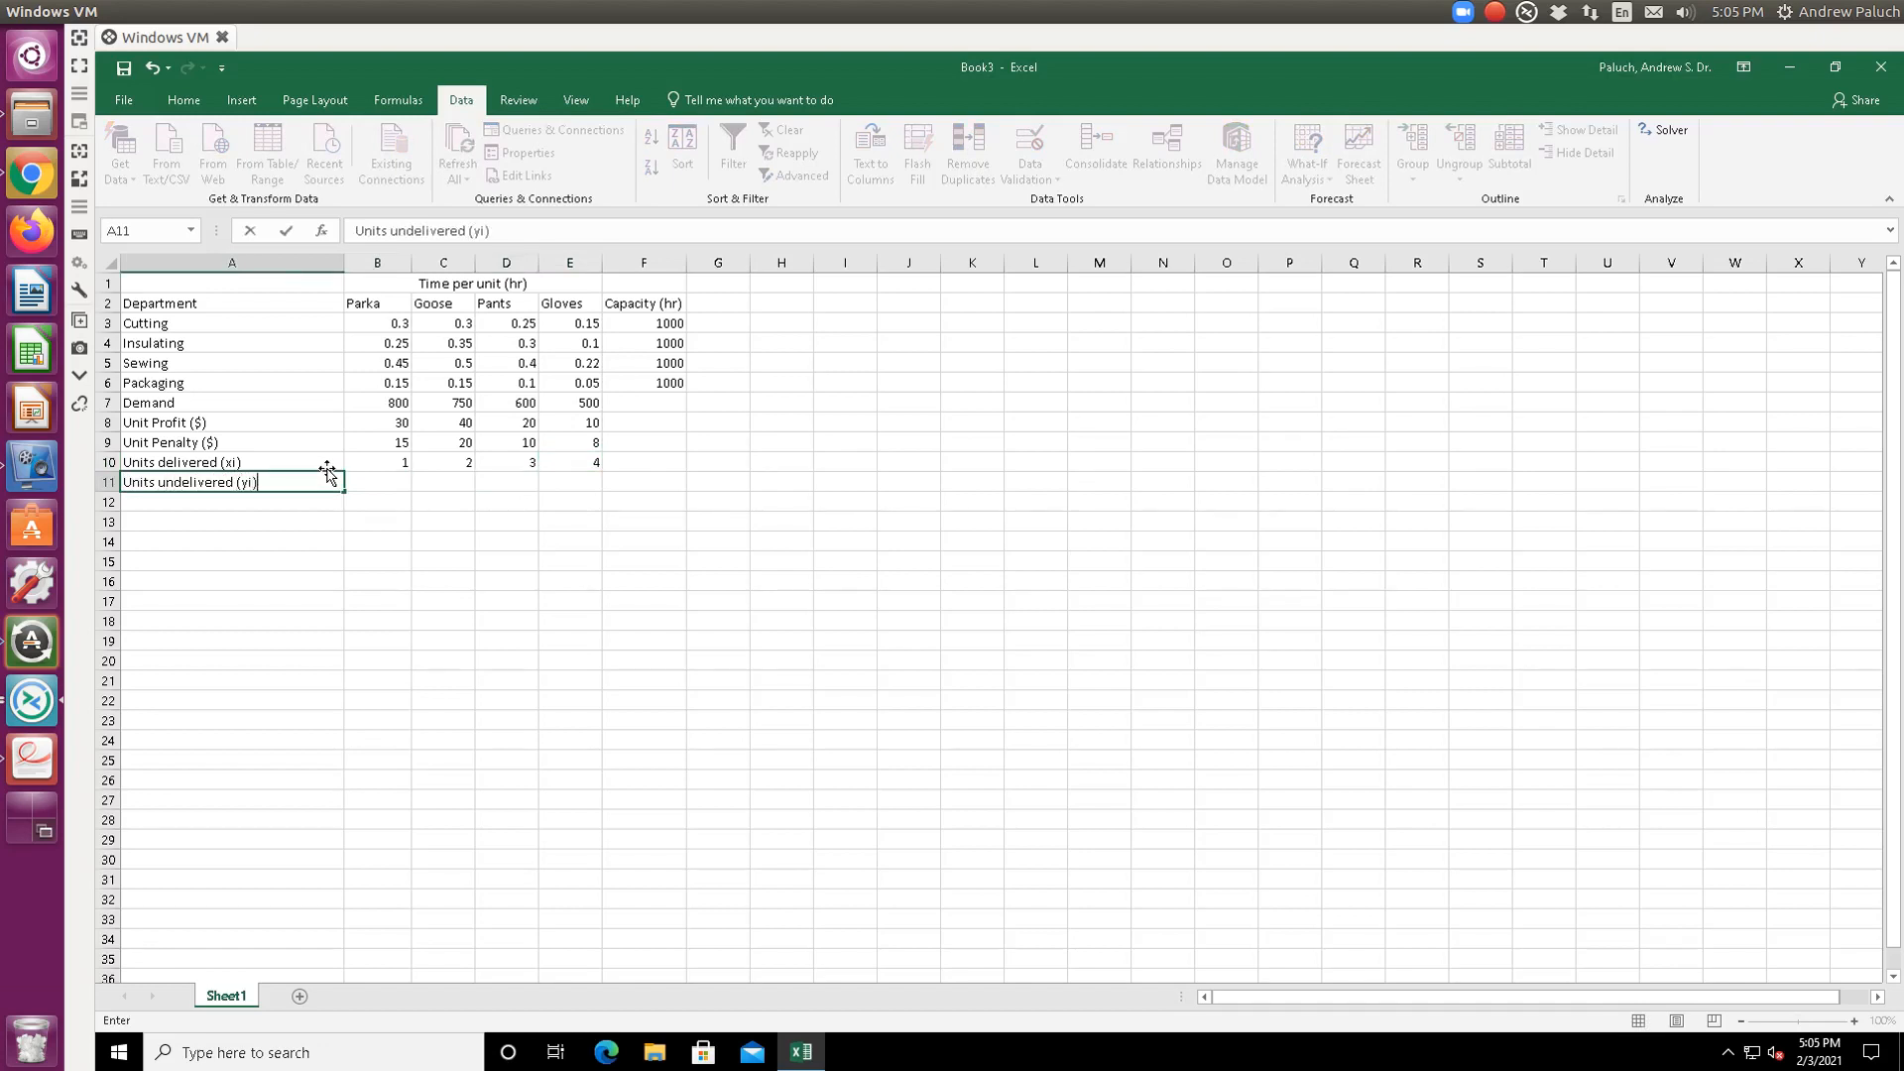
{"action": "key", "text": "Tab"}
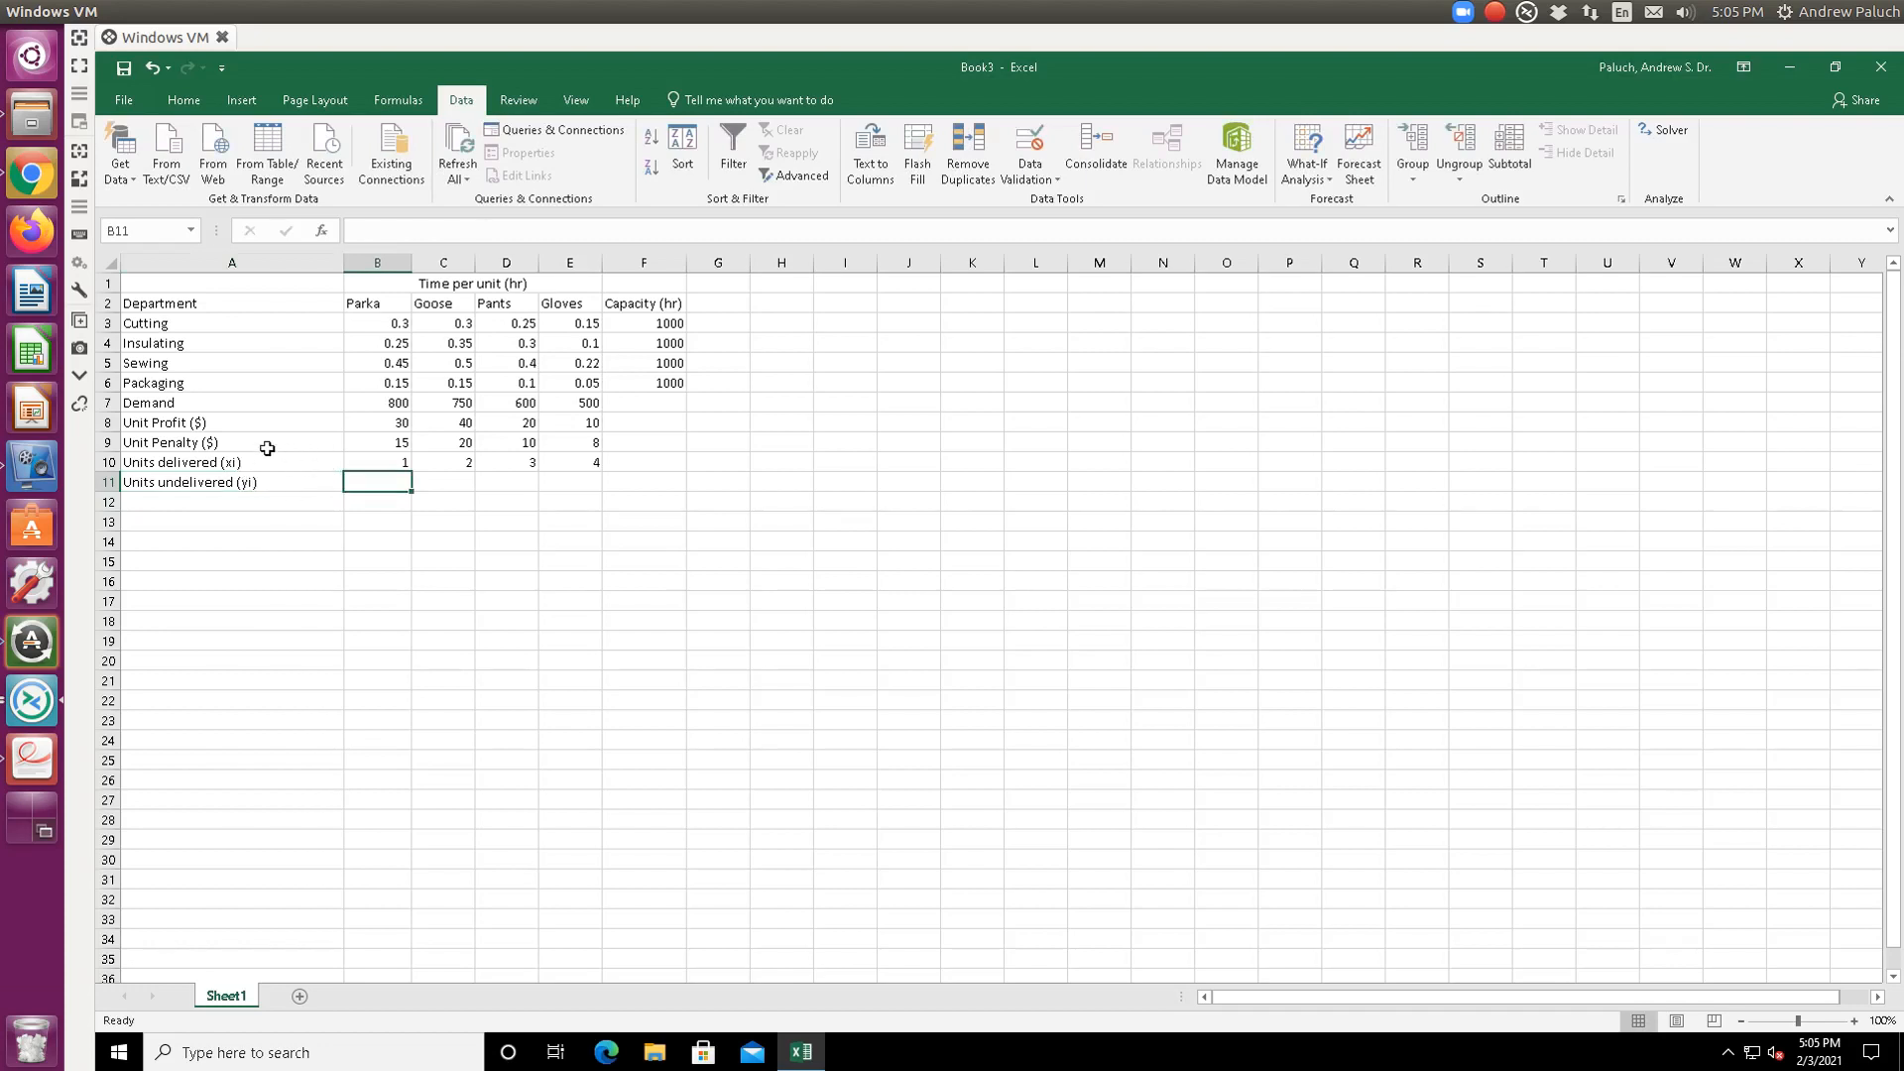
- Enter =B7-B10 in B11 and fill it across to E11
{"action": "type", "text": "="}
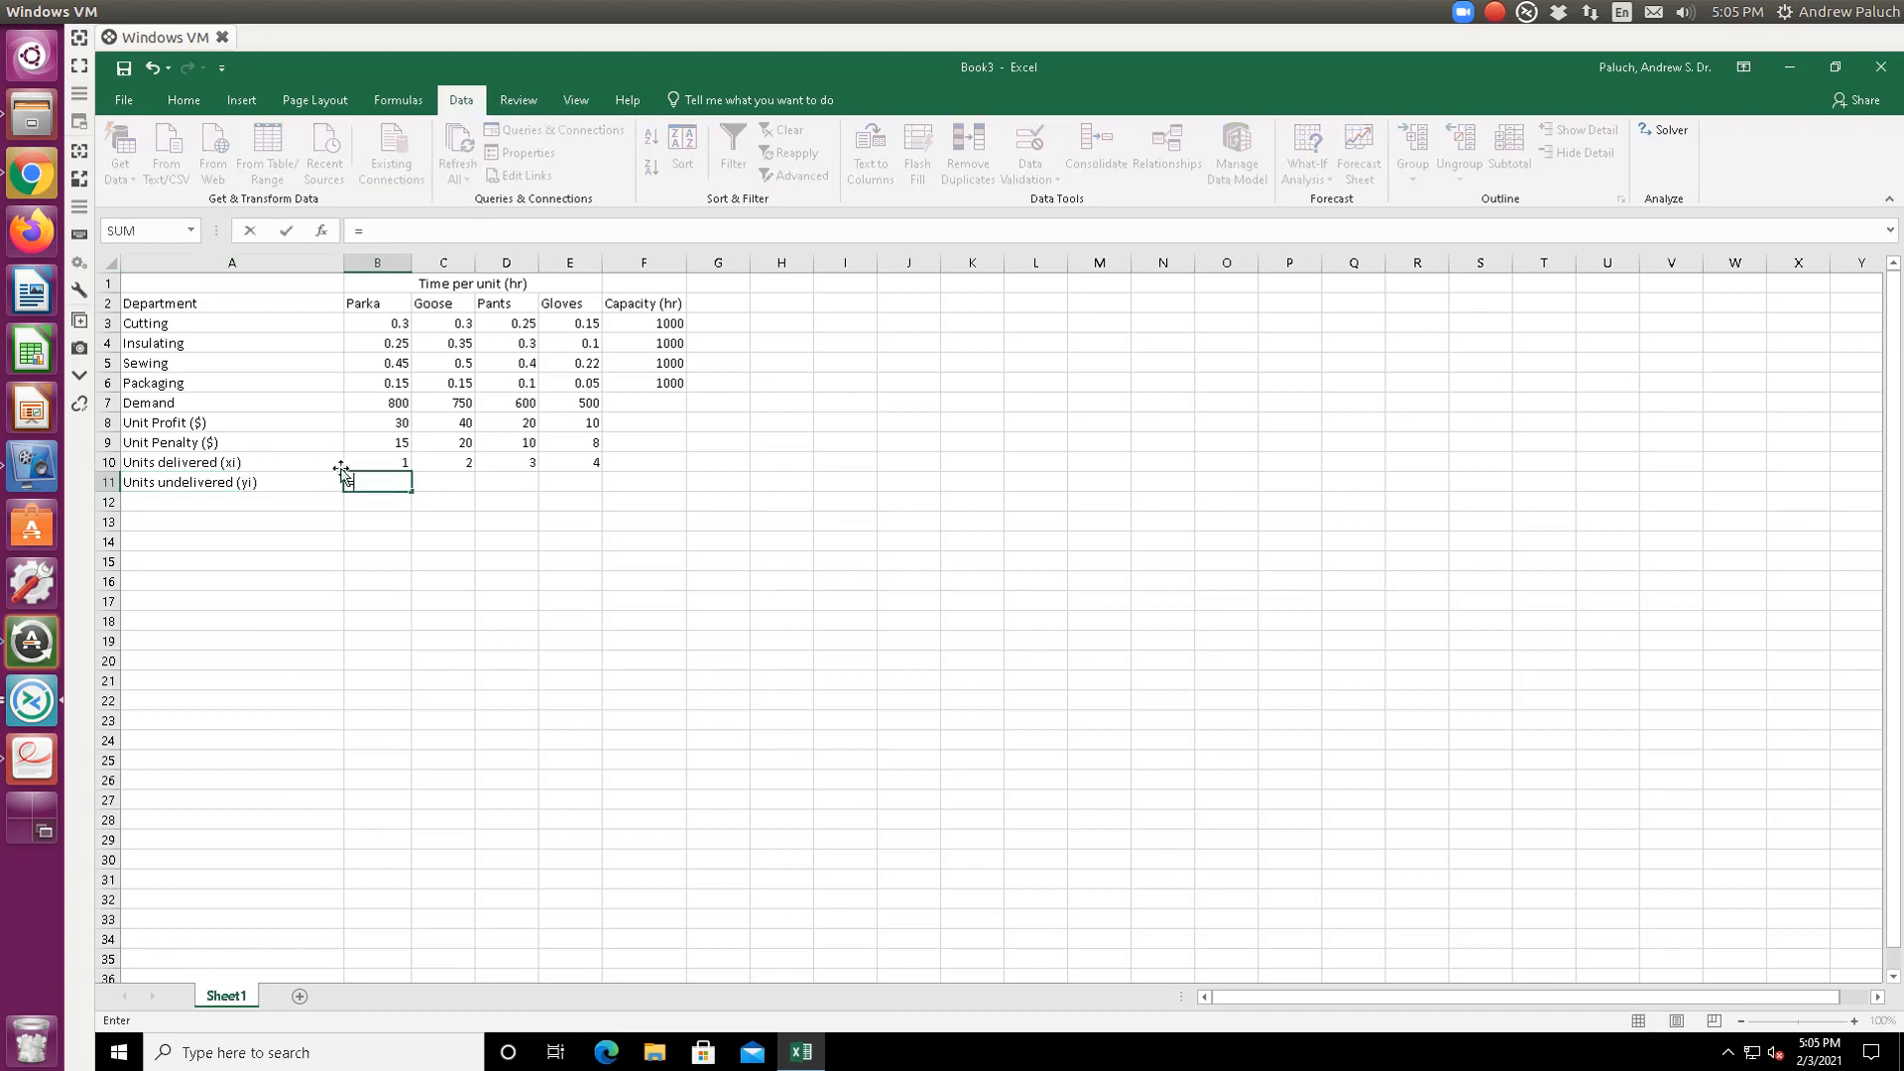
{"action": "left_click", "coordinate": [398, 402]}
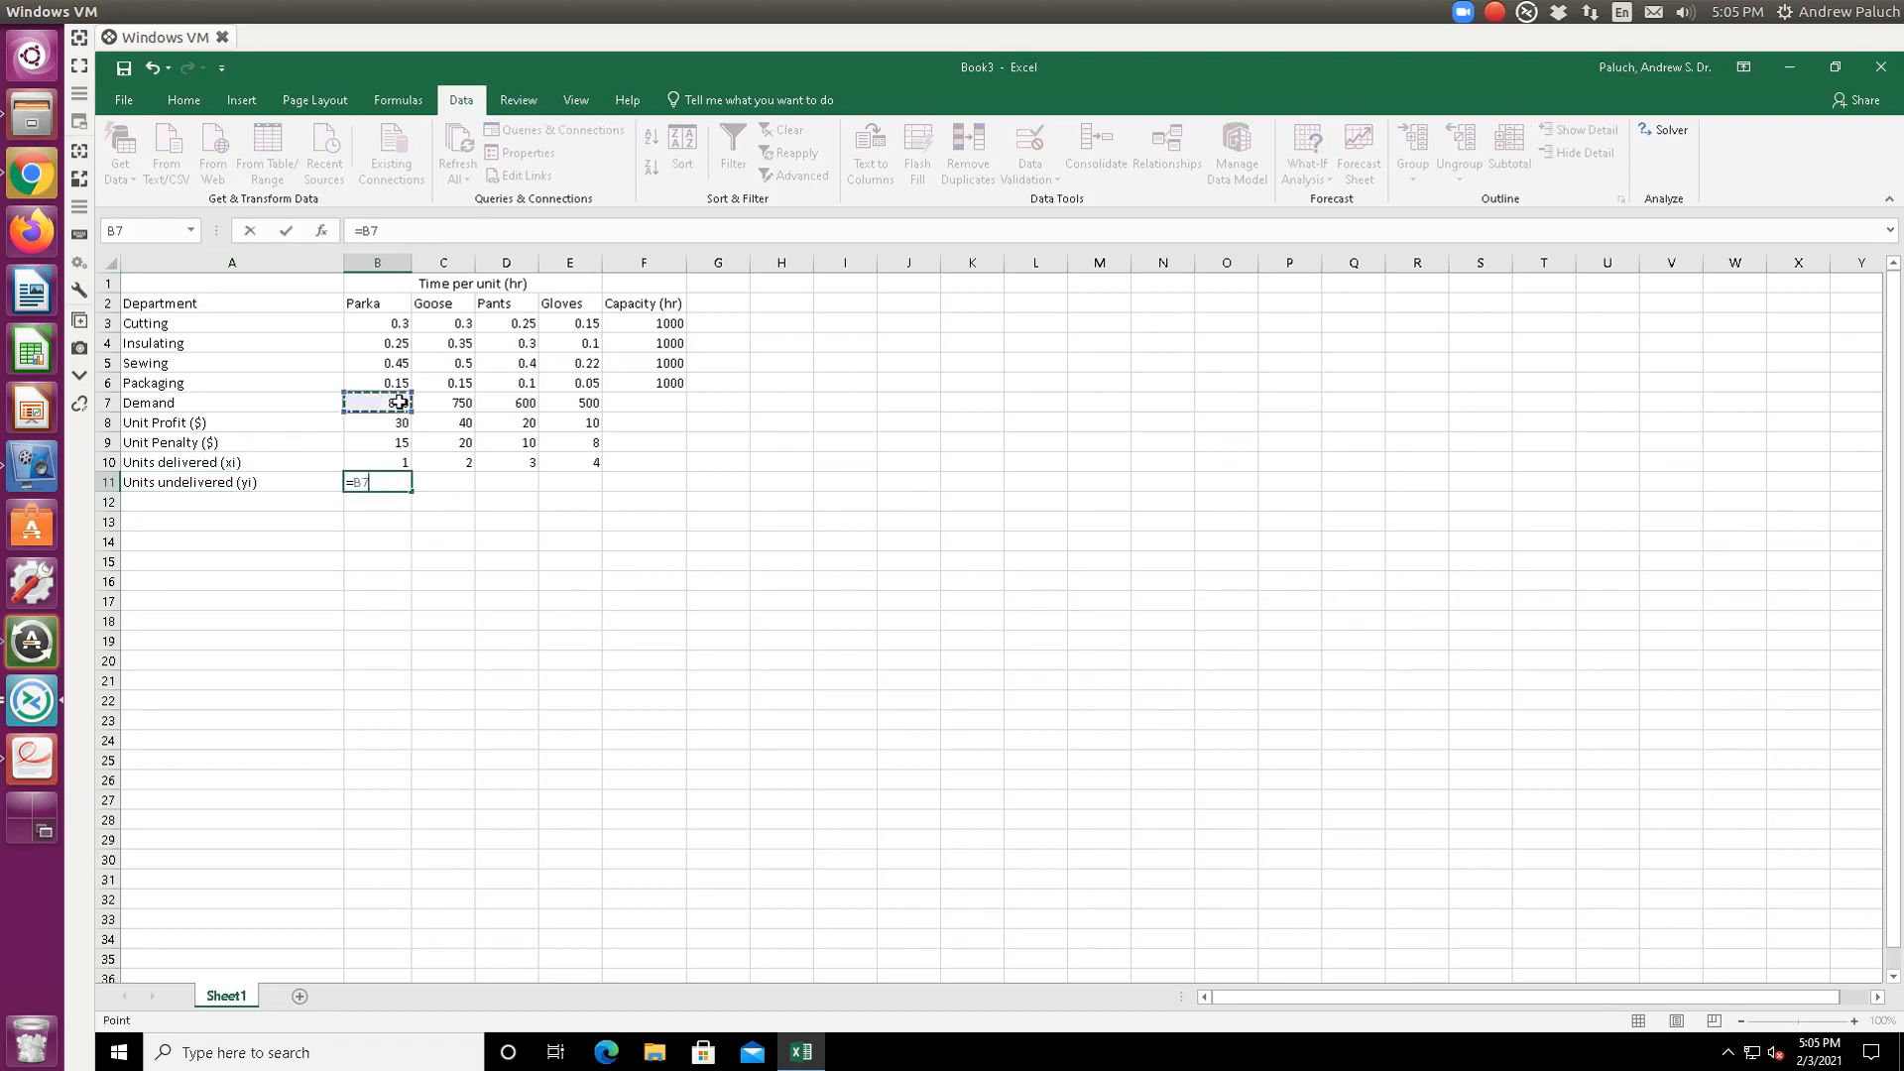
{"action": "type", "text": "-"}
{"action": "left_click", "coordinate": [402, 459]}
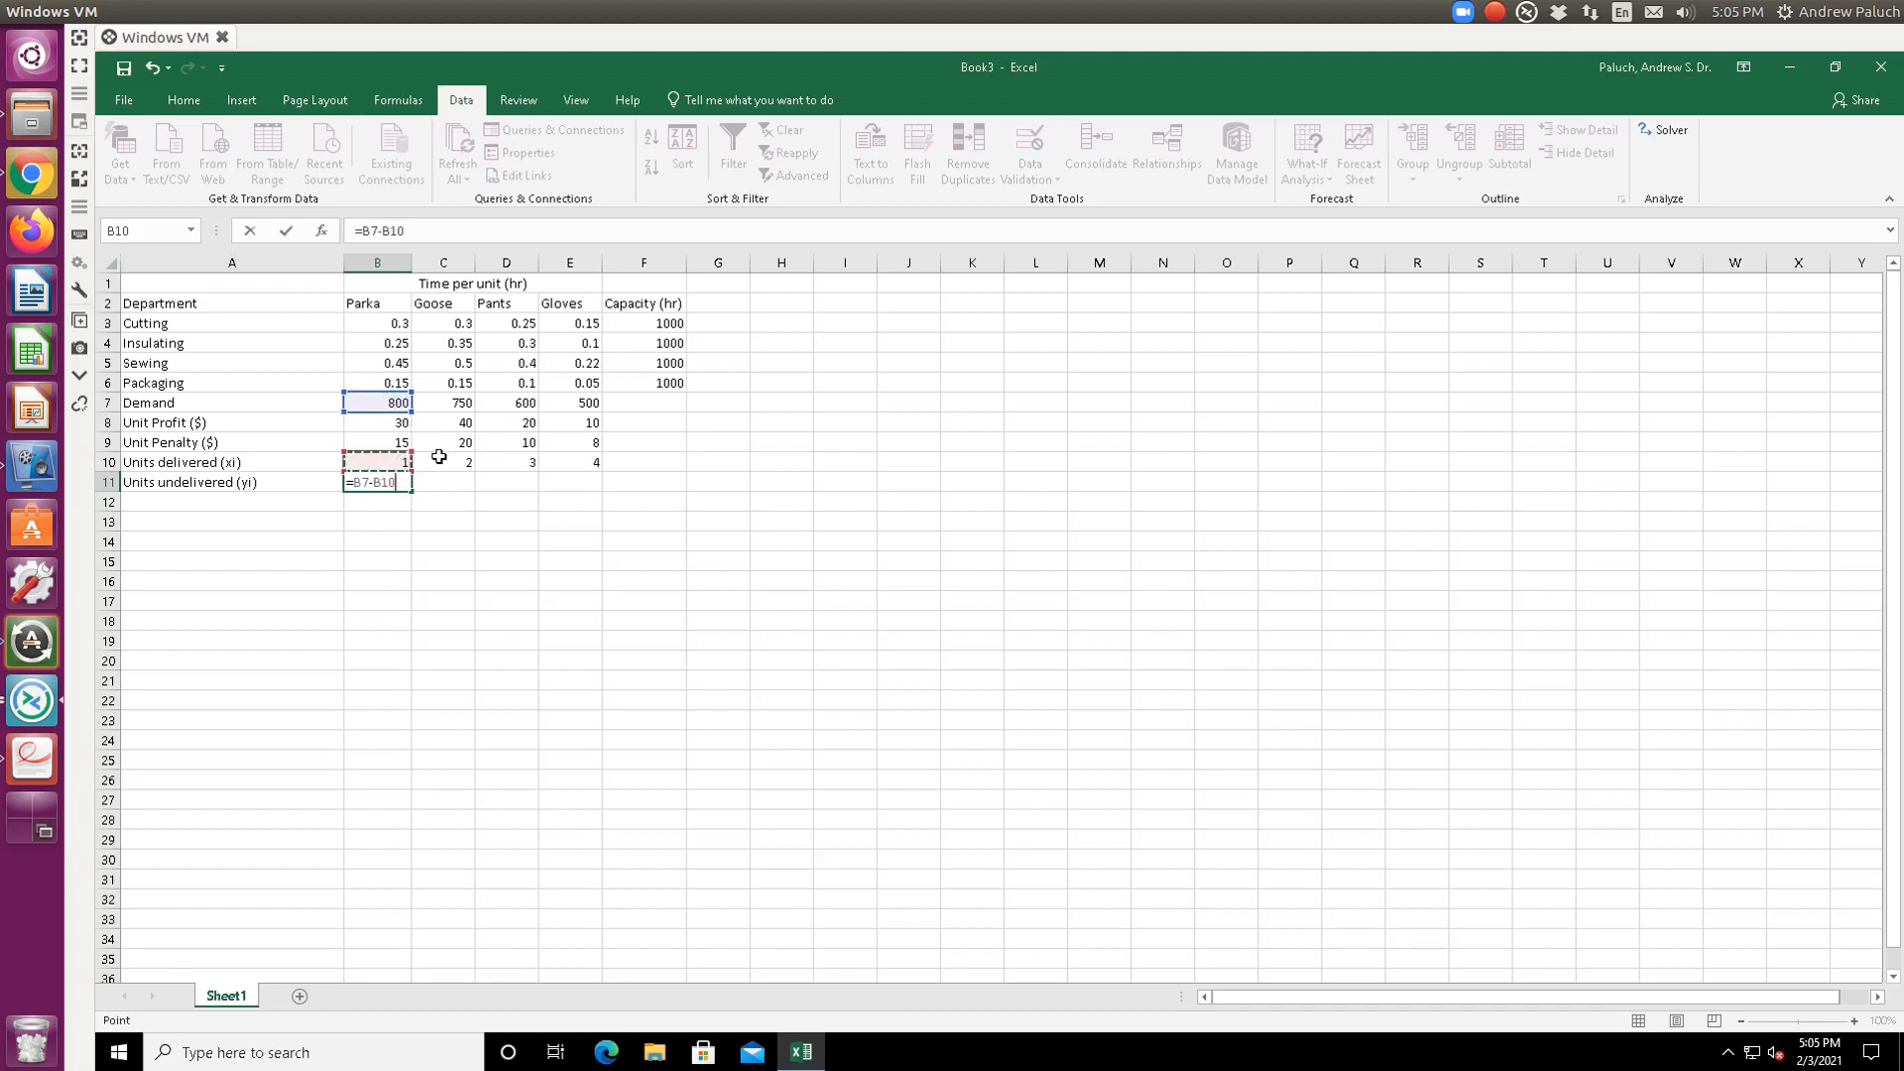
{"action": "key", "text": "Return"}
{"action": "left_click", "coordinate": [386, 484]}
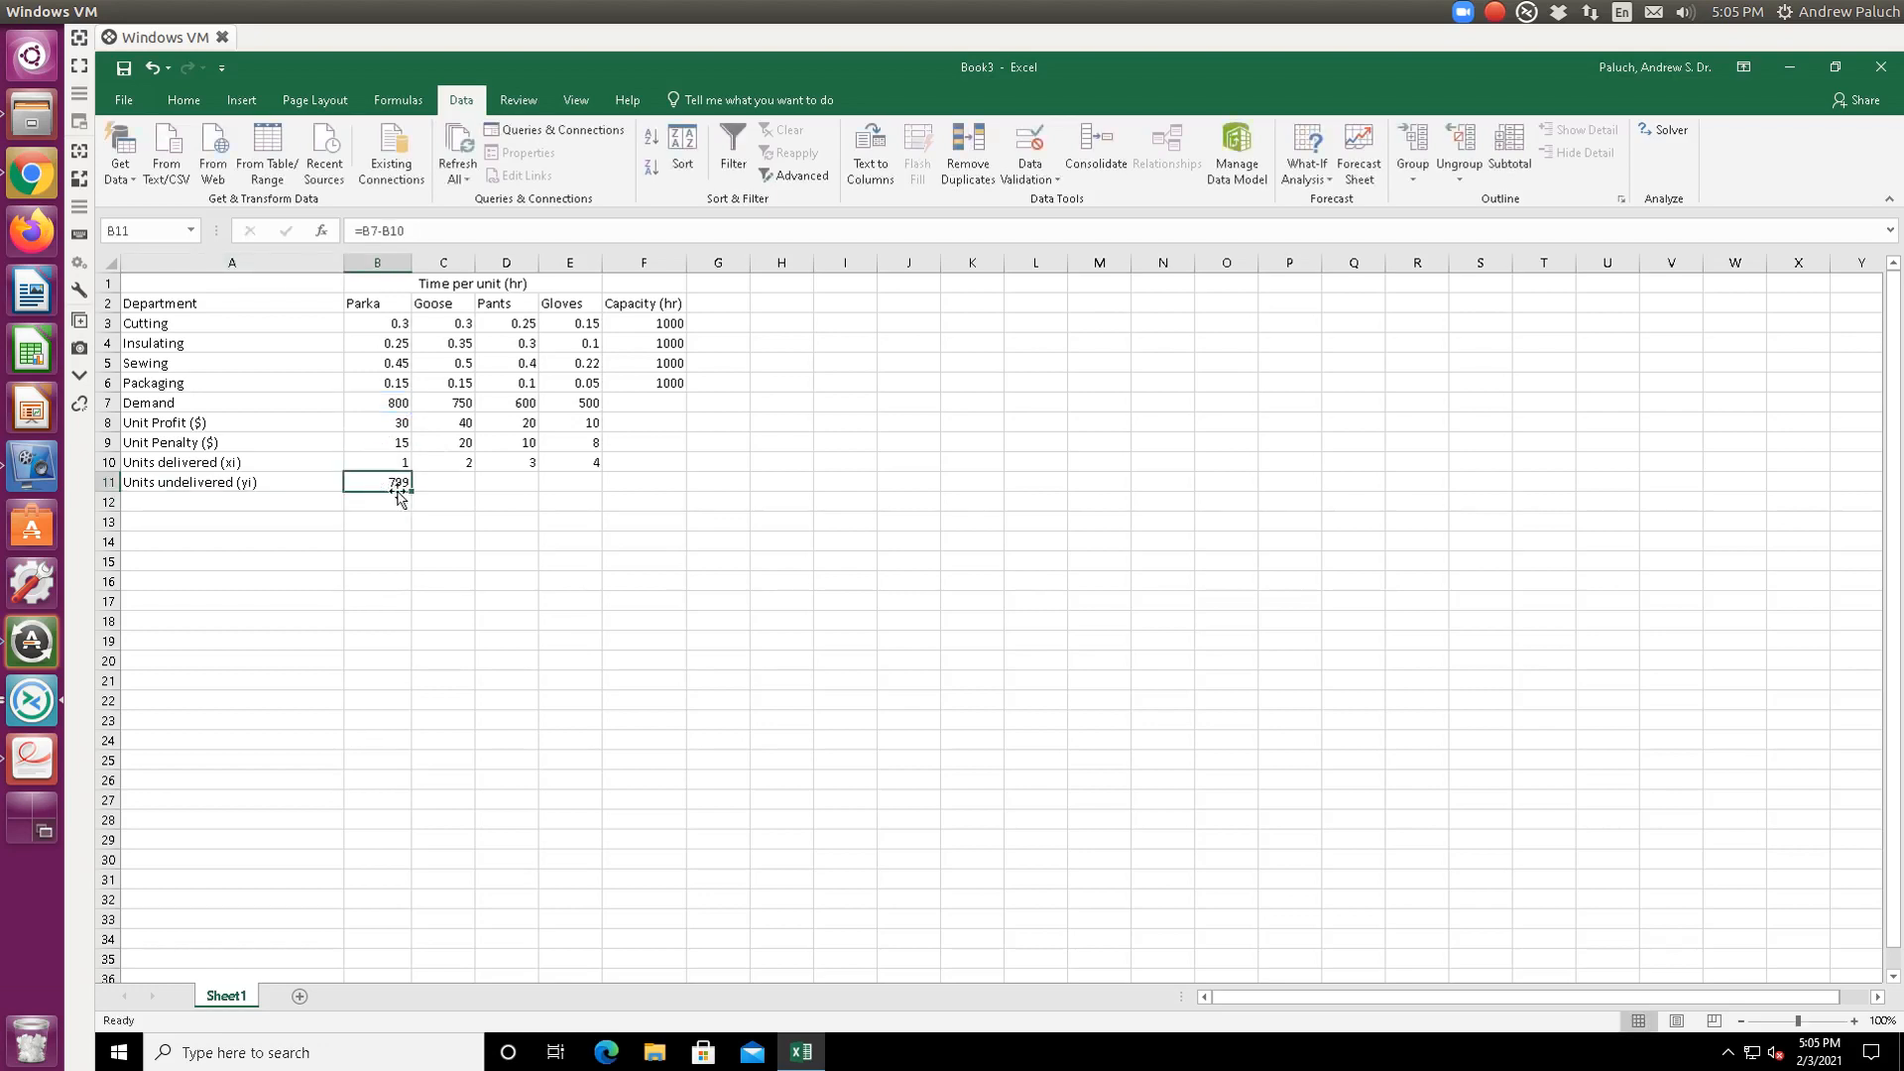
{"action": "left_click_drag", "start_coordinate": [414, 495], "coordinate": [585, 492]}
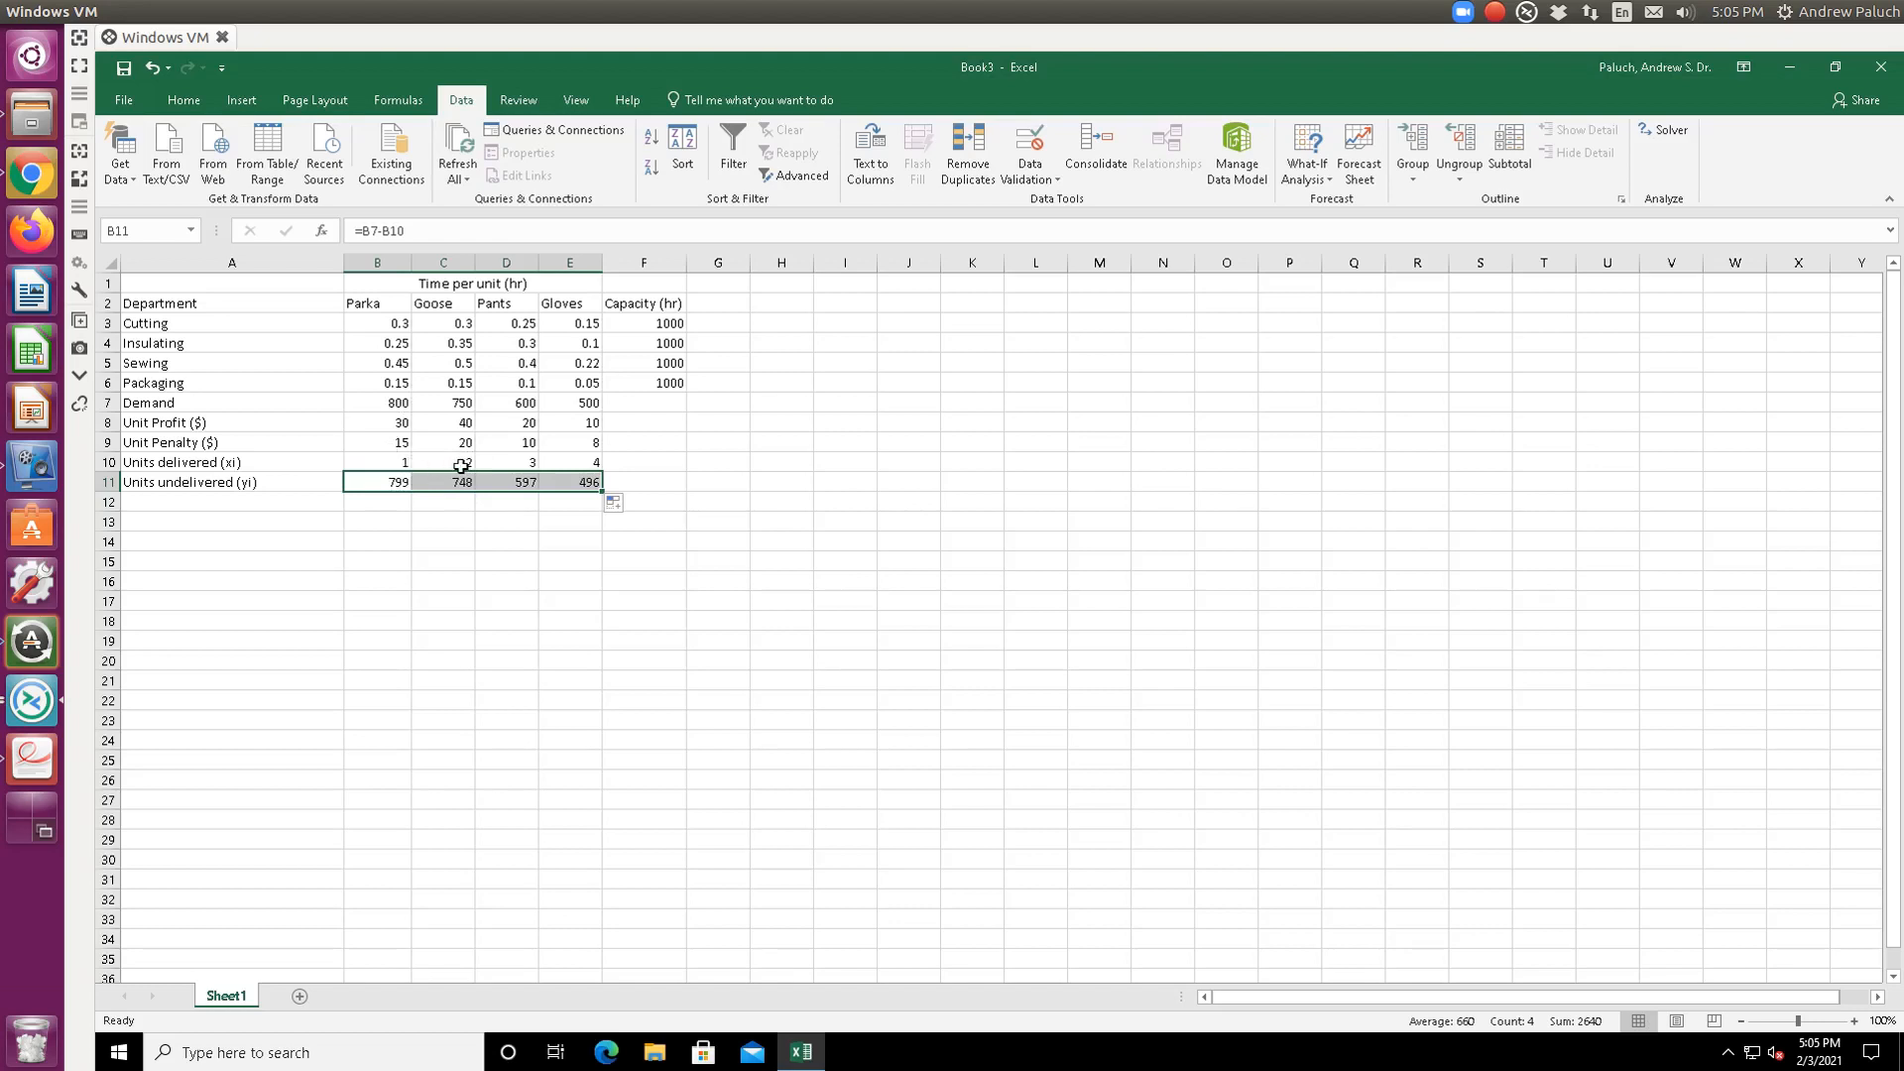
- Check each undelivered formula from B11 to E11, inspecting E11's references
{"action": "left_click", "coordinate": [393, 484]}
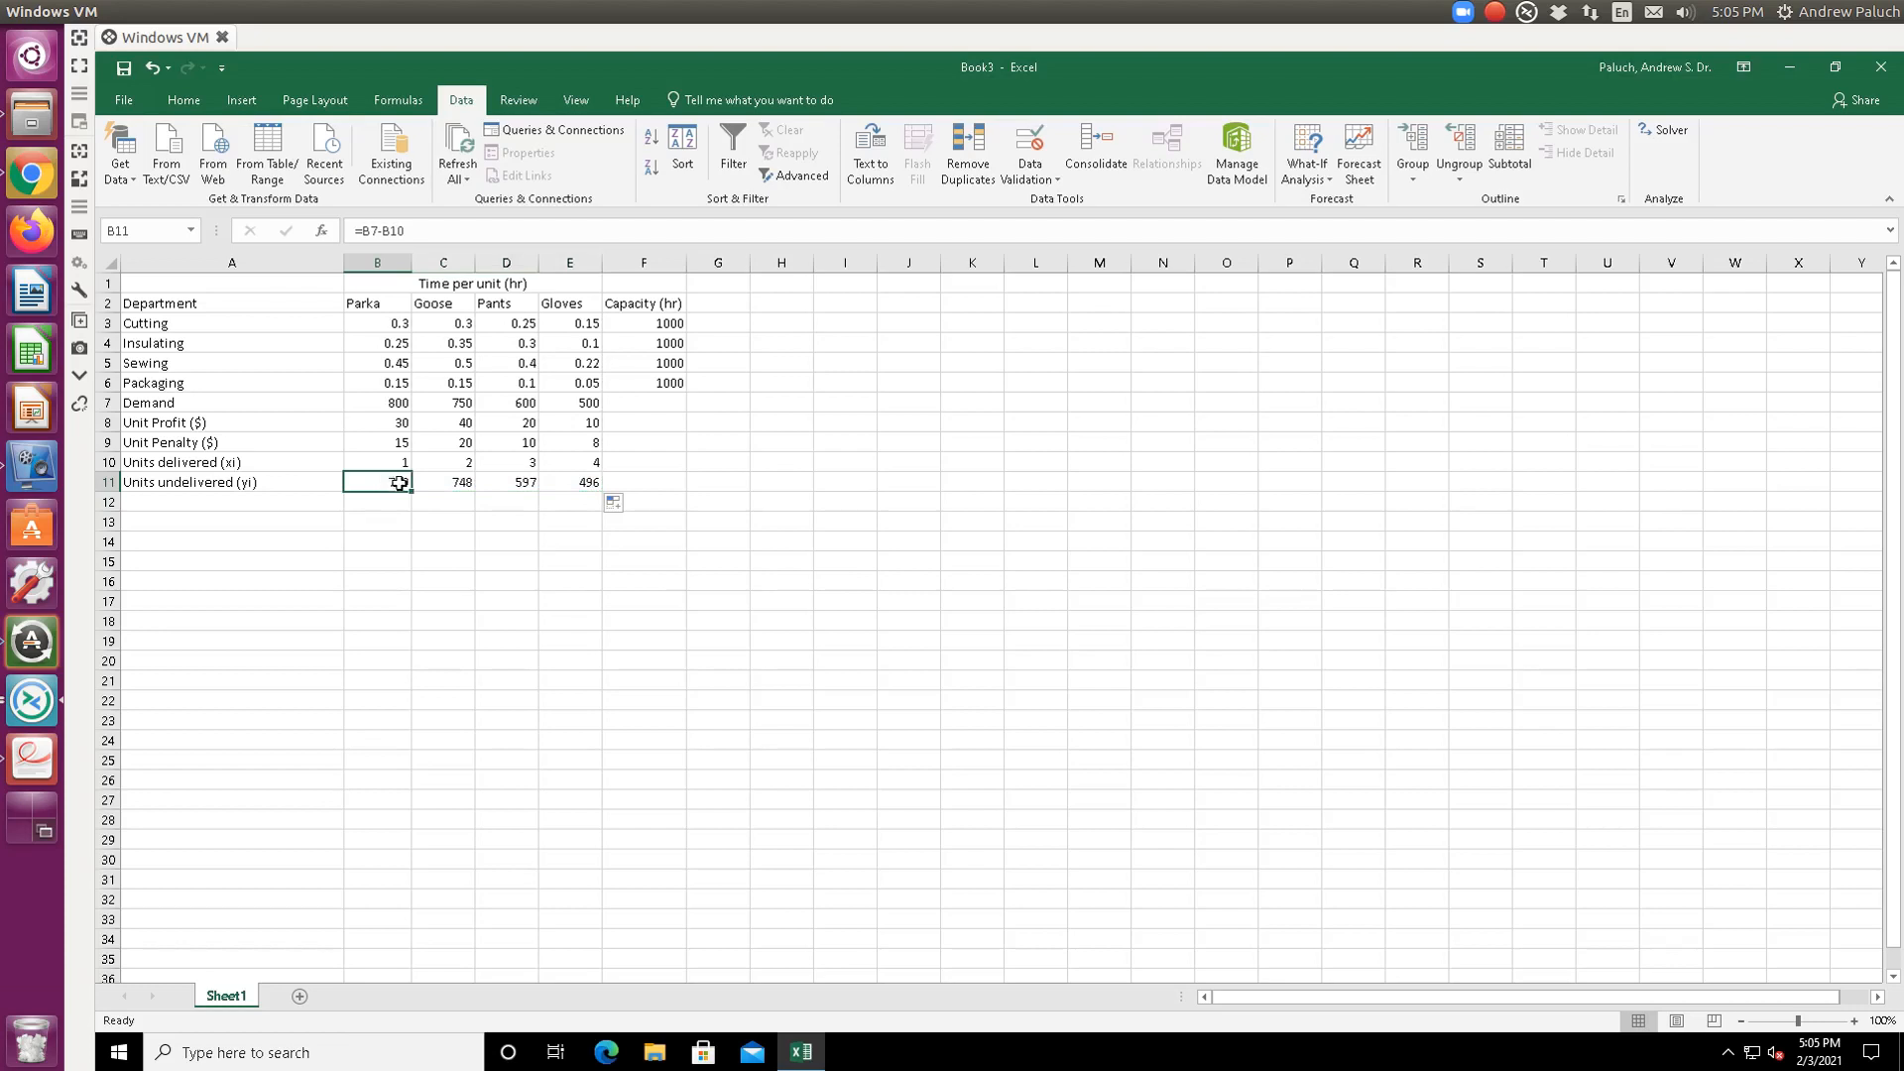
{"action": "left_click", "coordinate": [452, 484]}
{"action": "left_click", "coordinate": [515, 484]}
{"action": "left_click", "coordinate": [583, 483]}
{"action": "key", "text": "F2"}
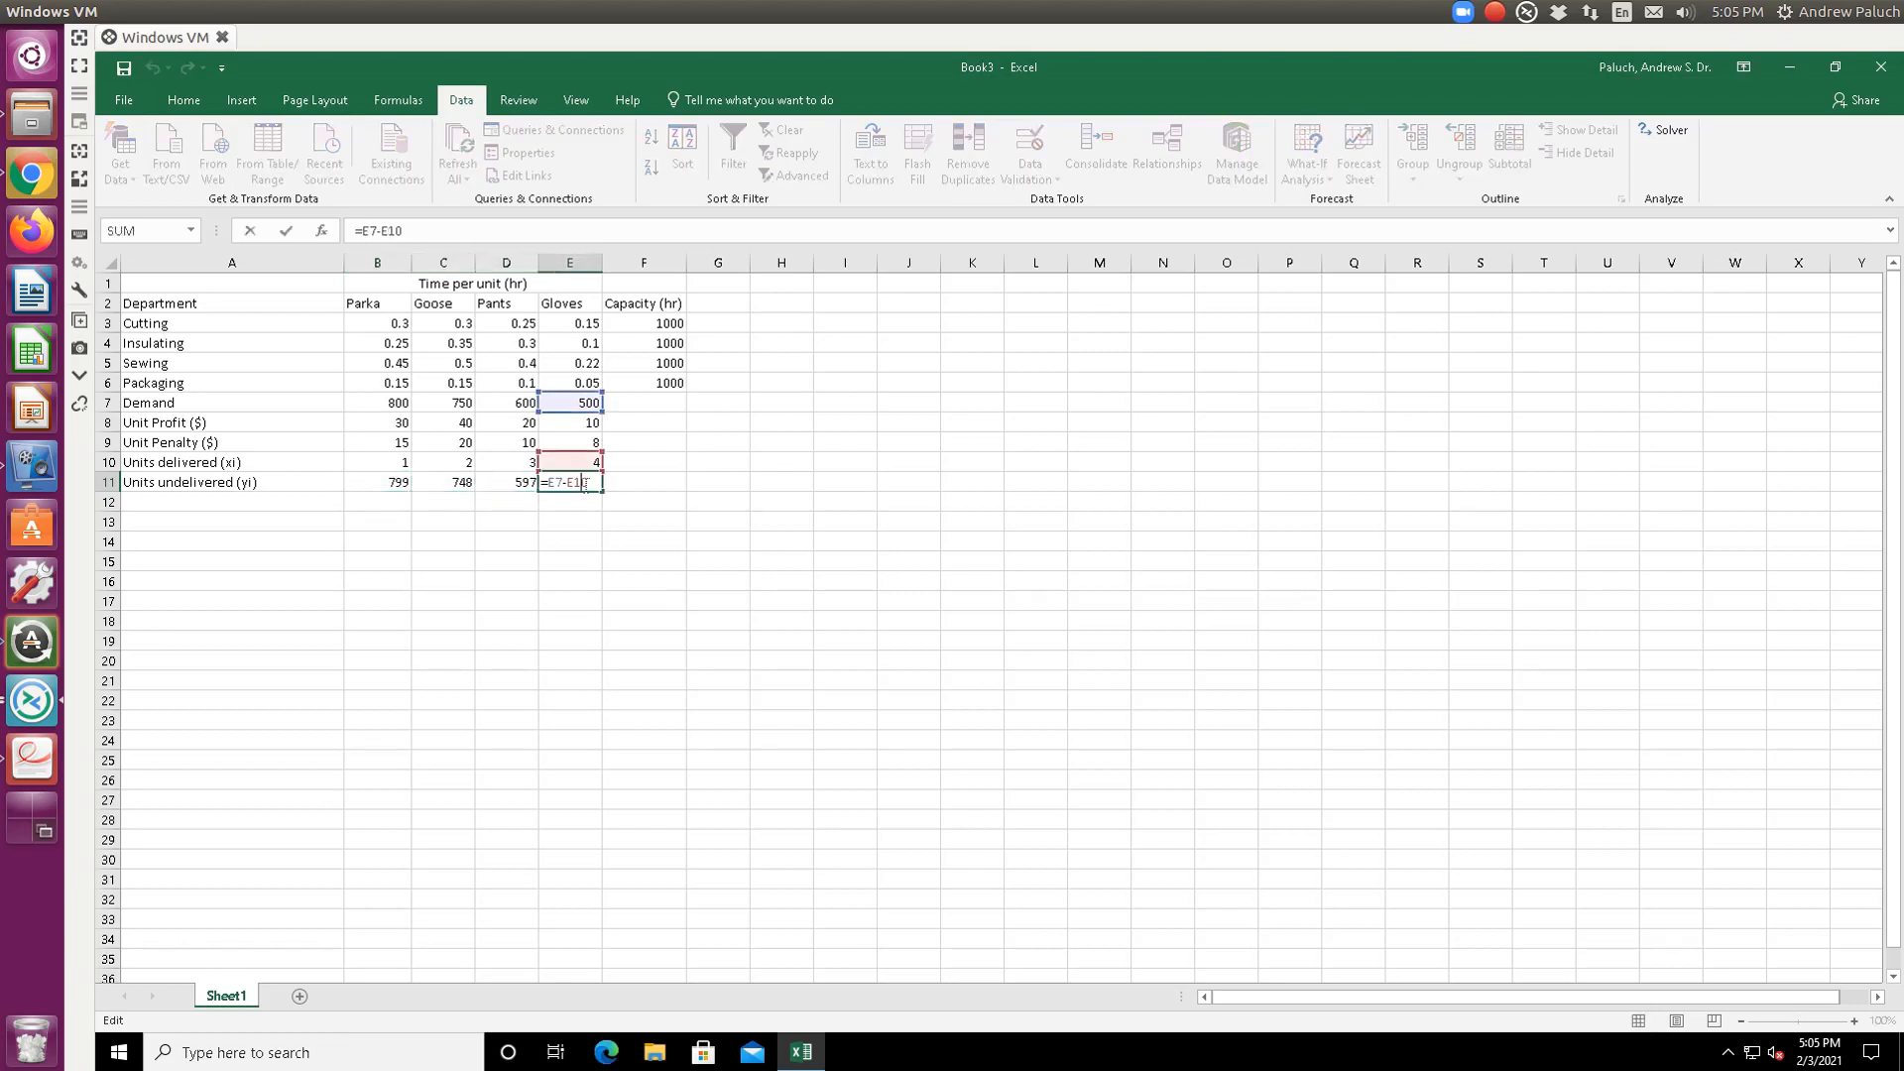
{"action": "key", "text": "Escape"}
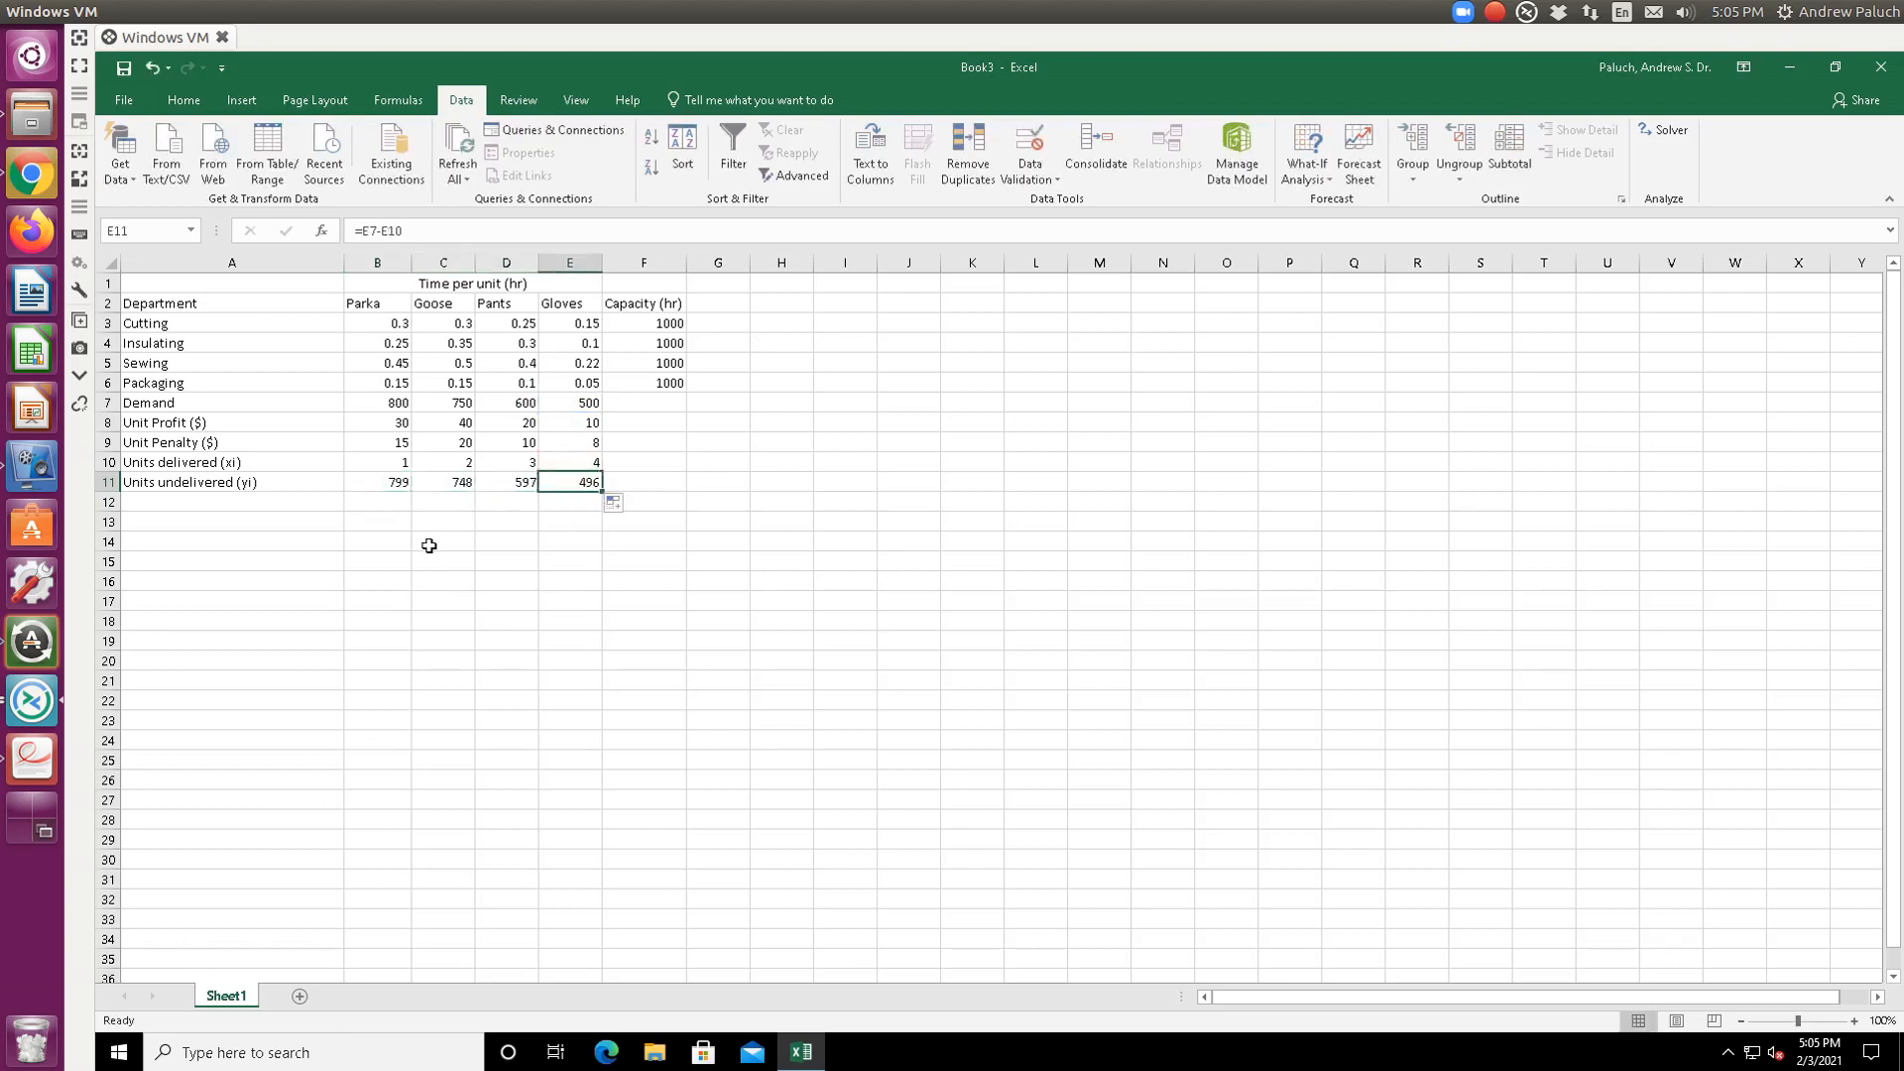
- Label A13 'objective (total profits) in $'
{"action": "left_click", "coordinate": [273, 523]}
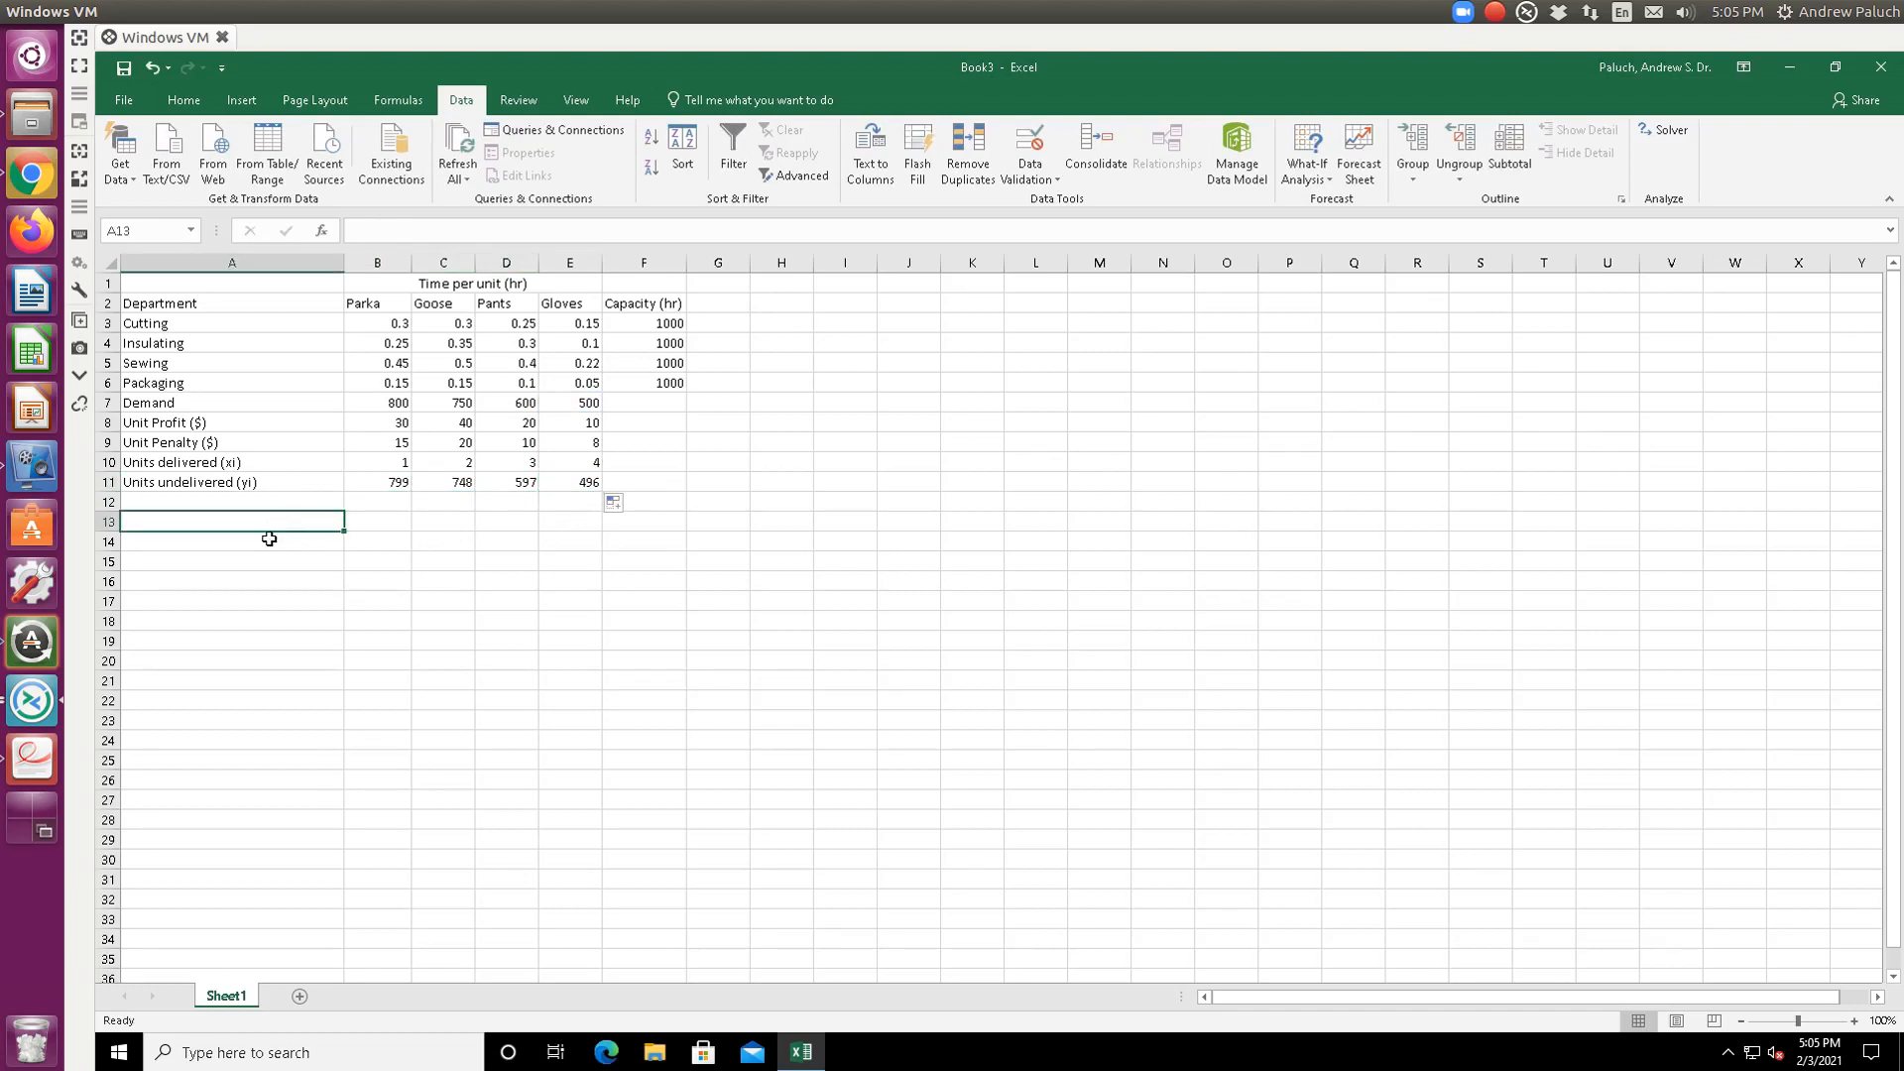
{"action": "type", "text": "objective"}
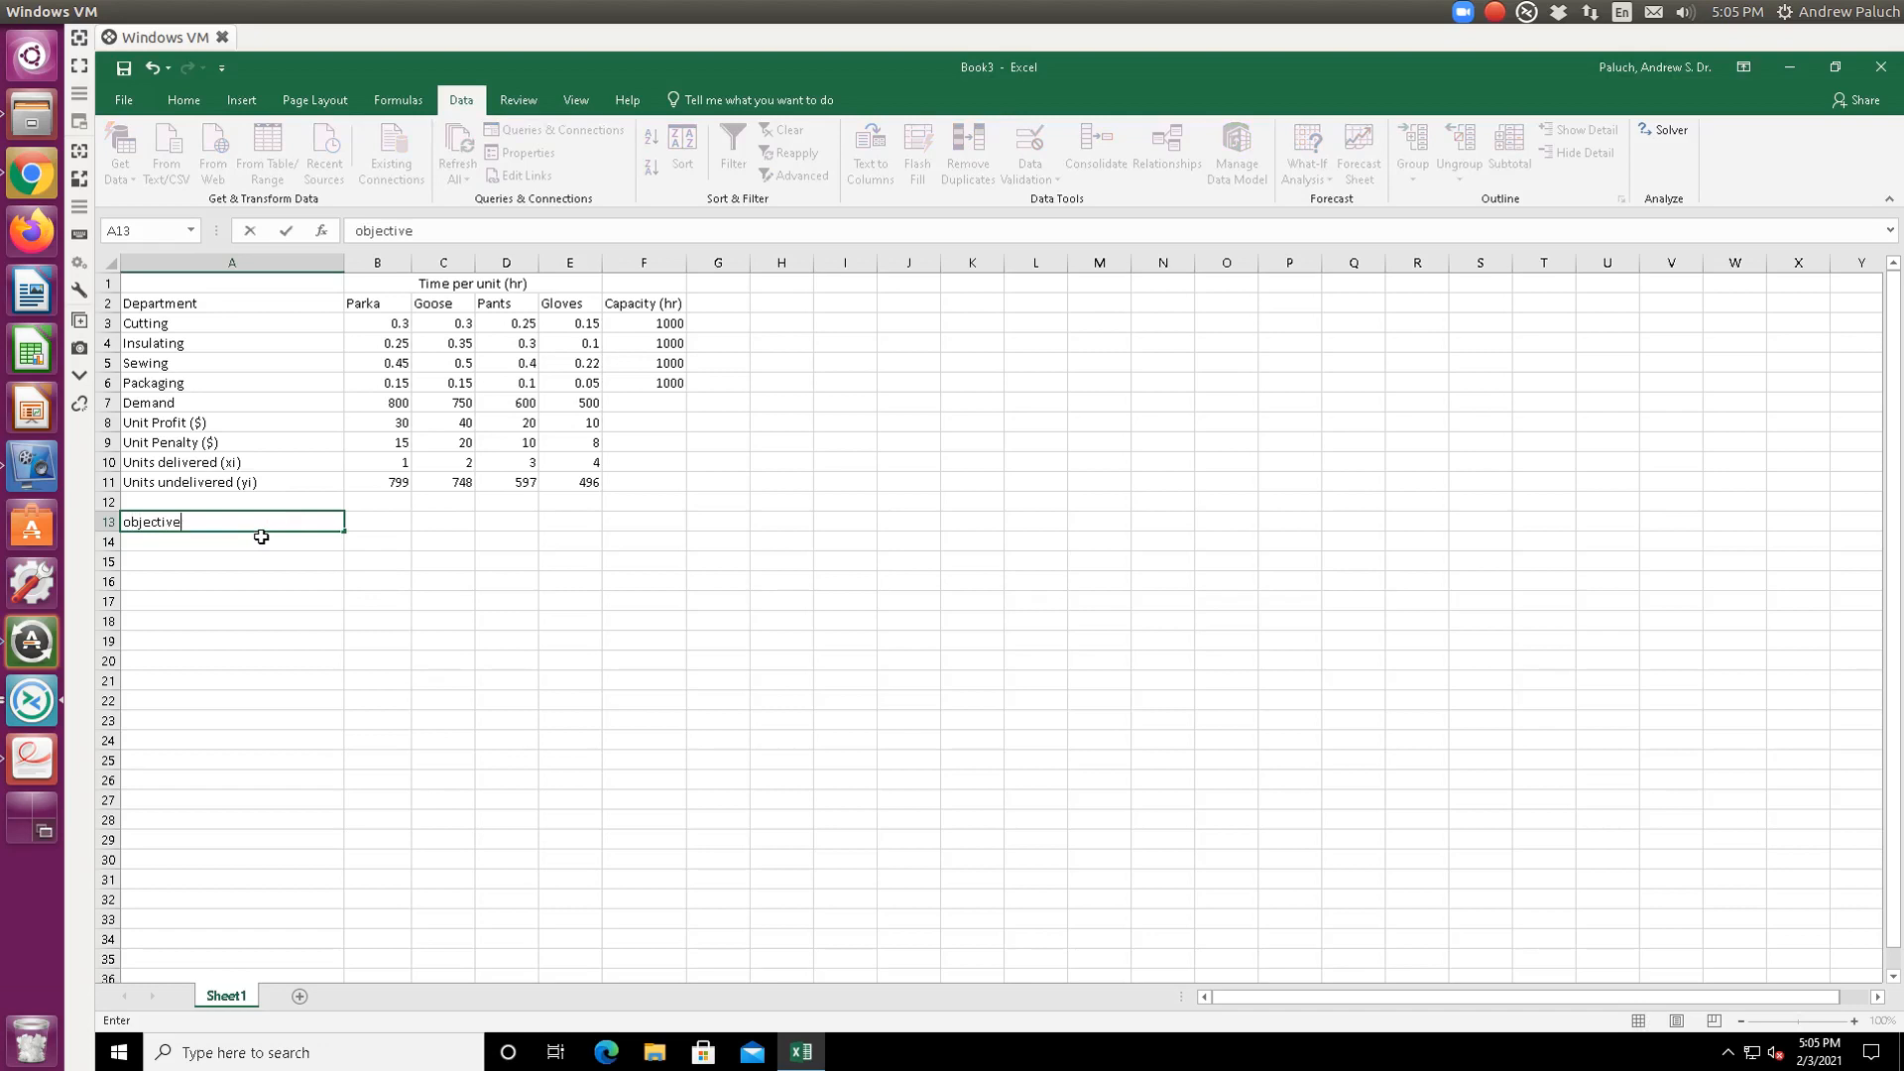
{"action": "type", "text": " (total profits)"}
{"action": "key", "text": "Tab"}
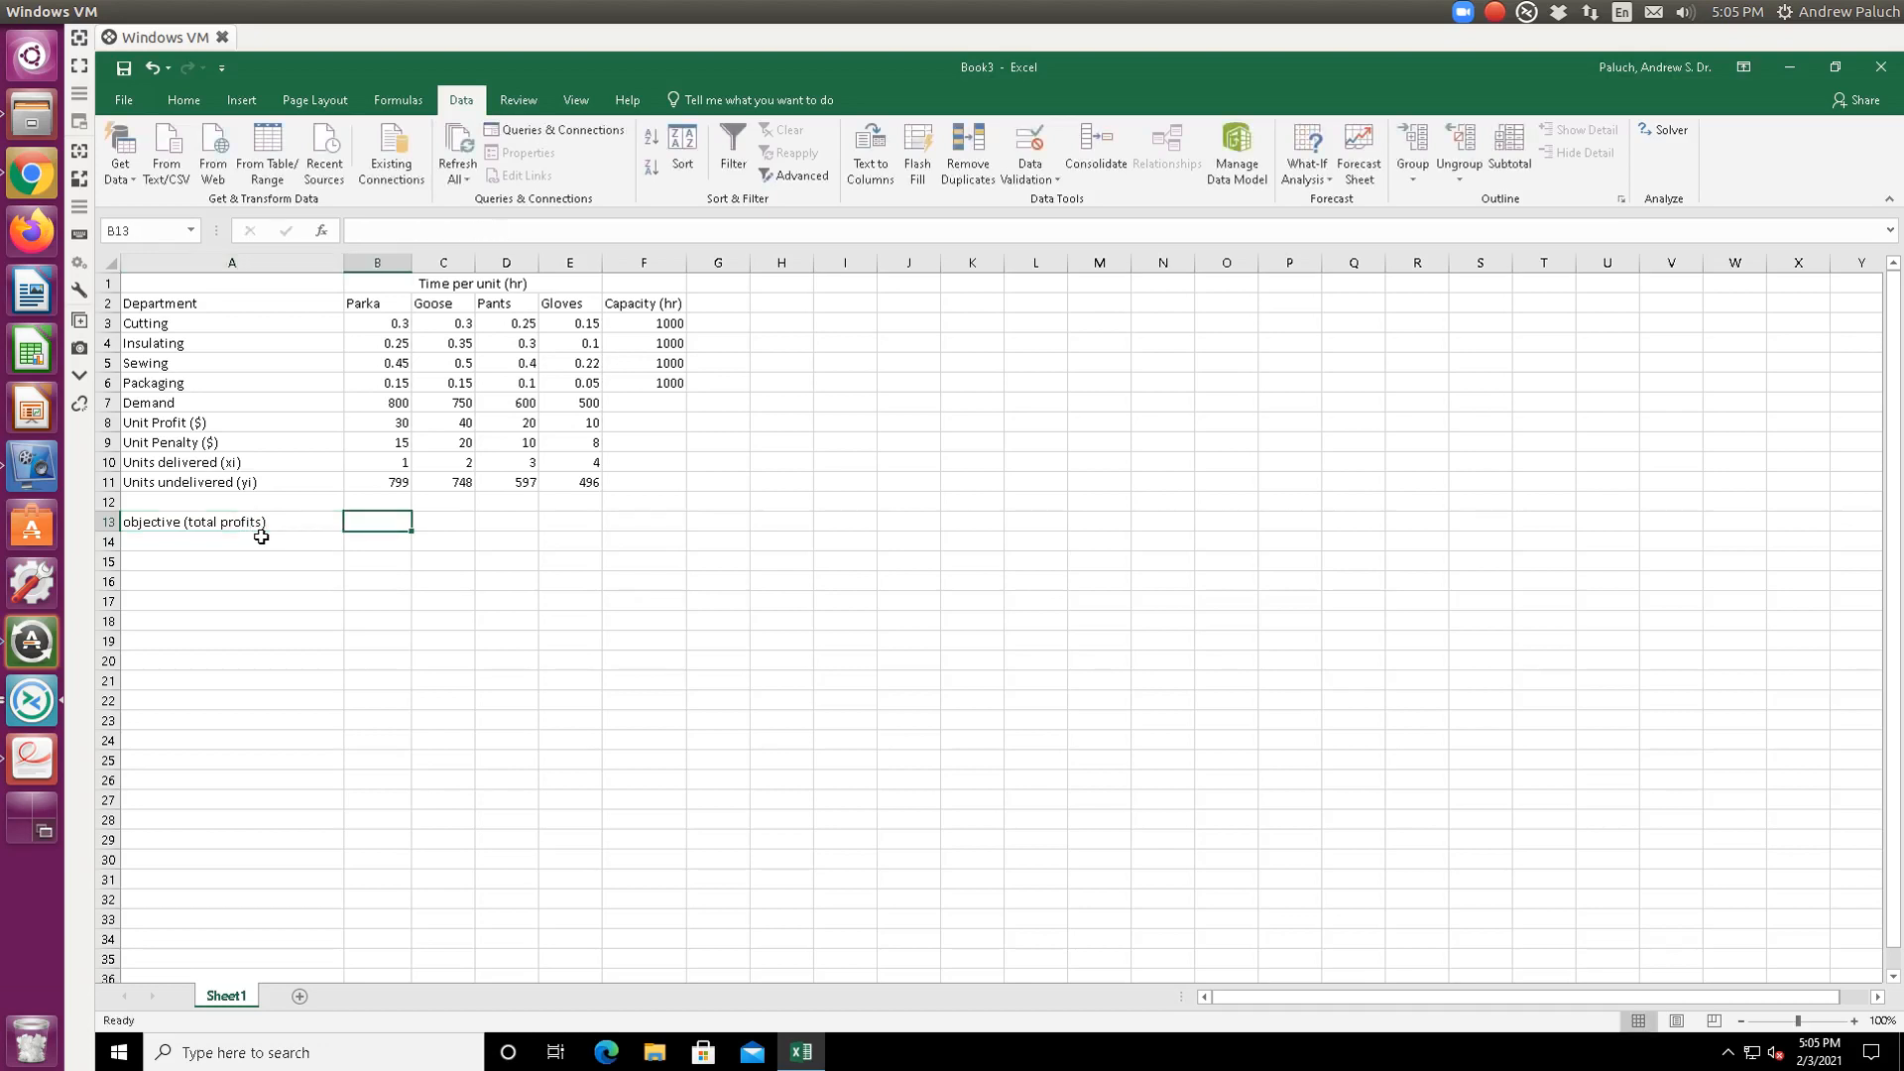
{"action": "left_click", "coordinate": [261, 530]}
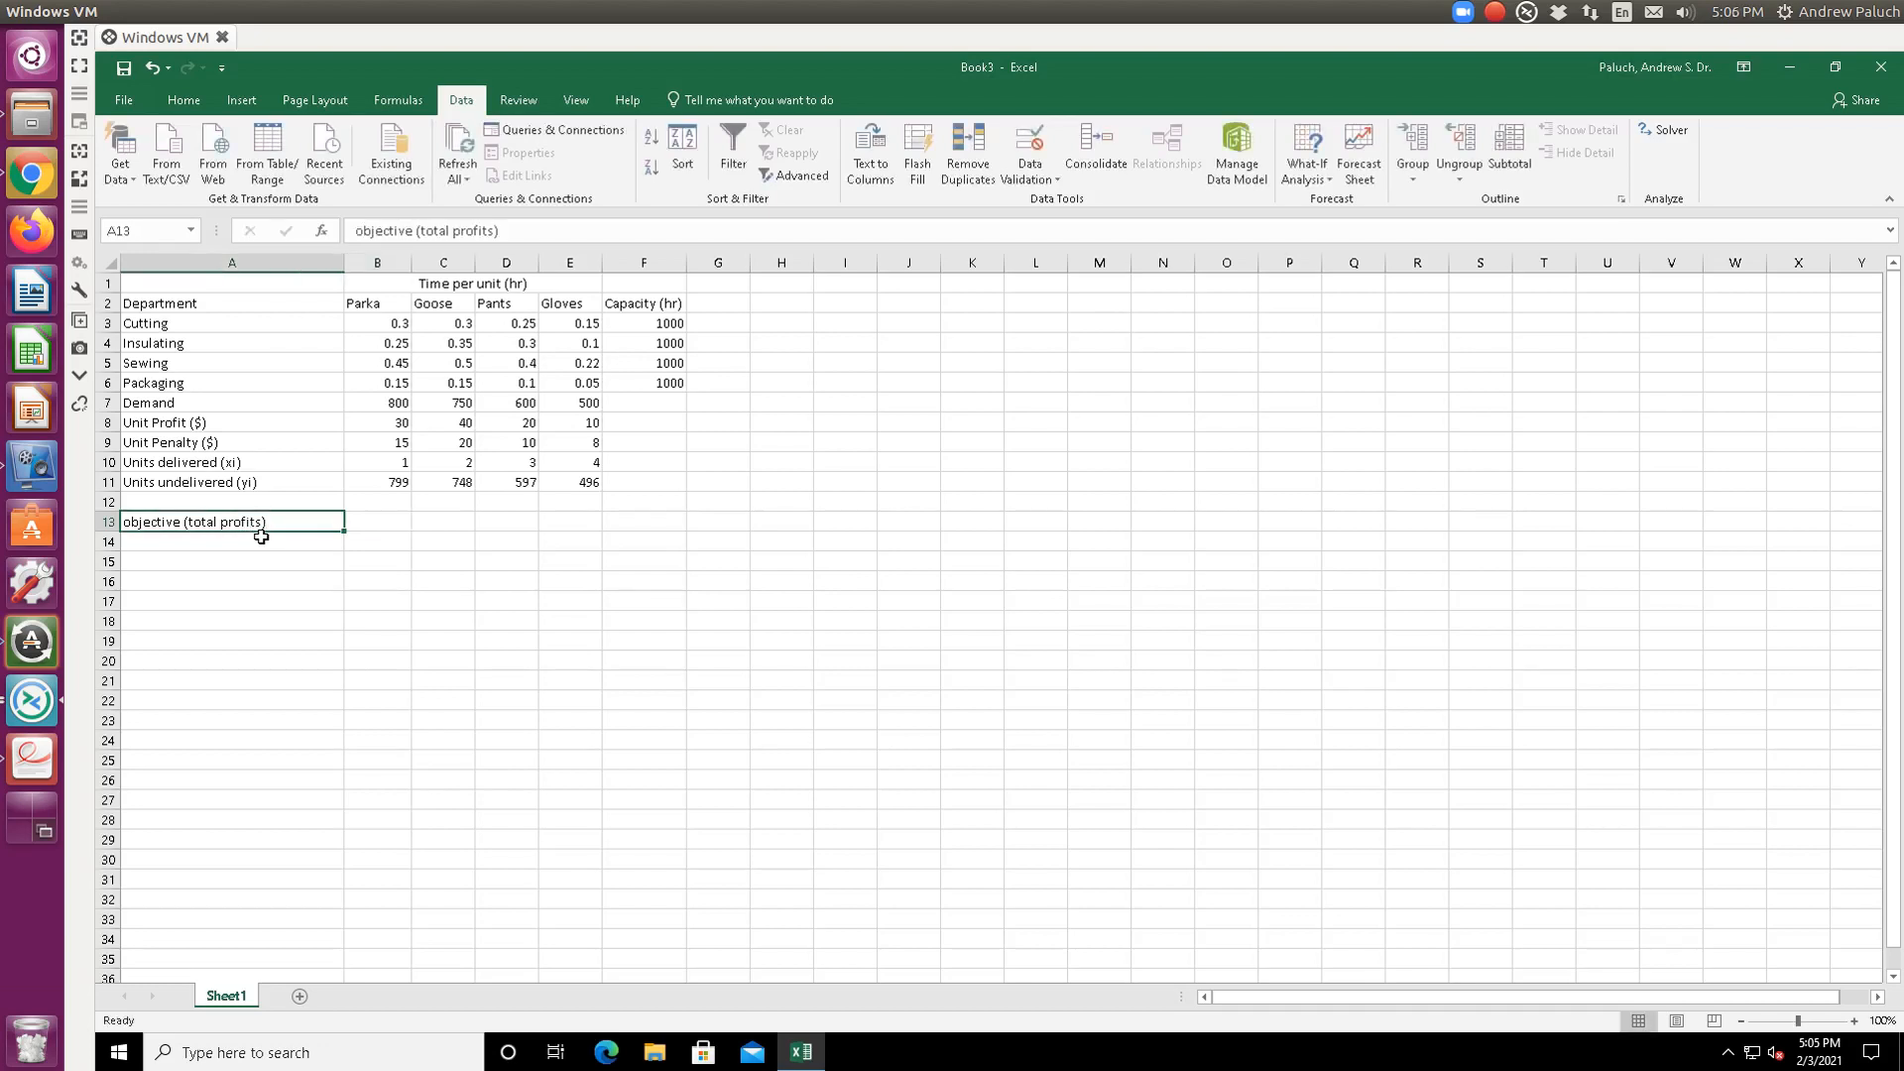
{"action": "left_click", "coordinate": [494, 230]}
{"action": "type", "text": "in $"}
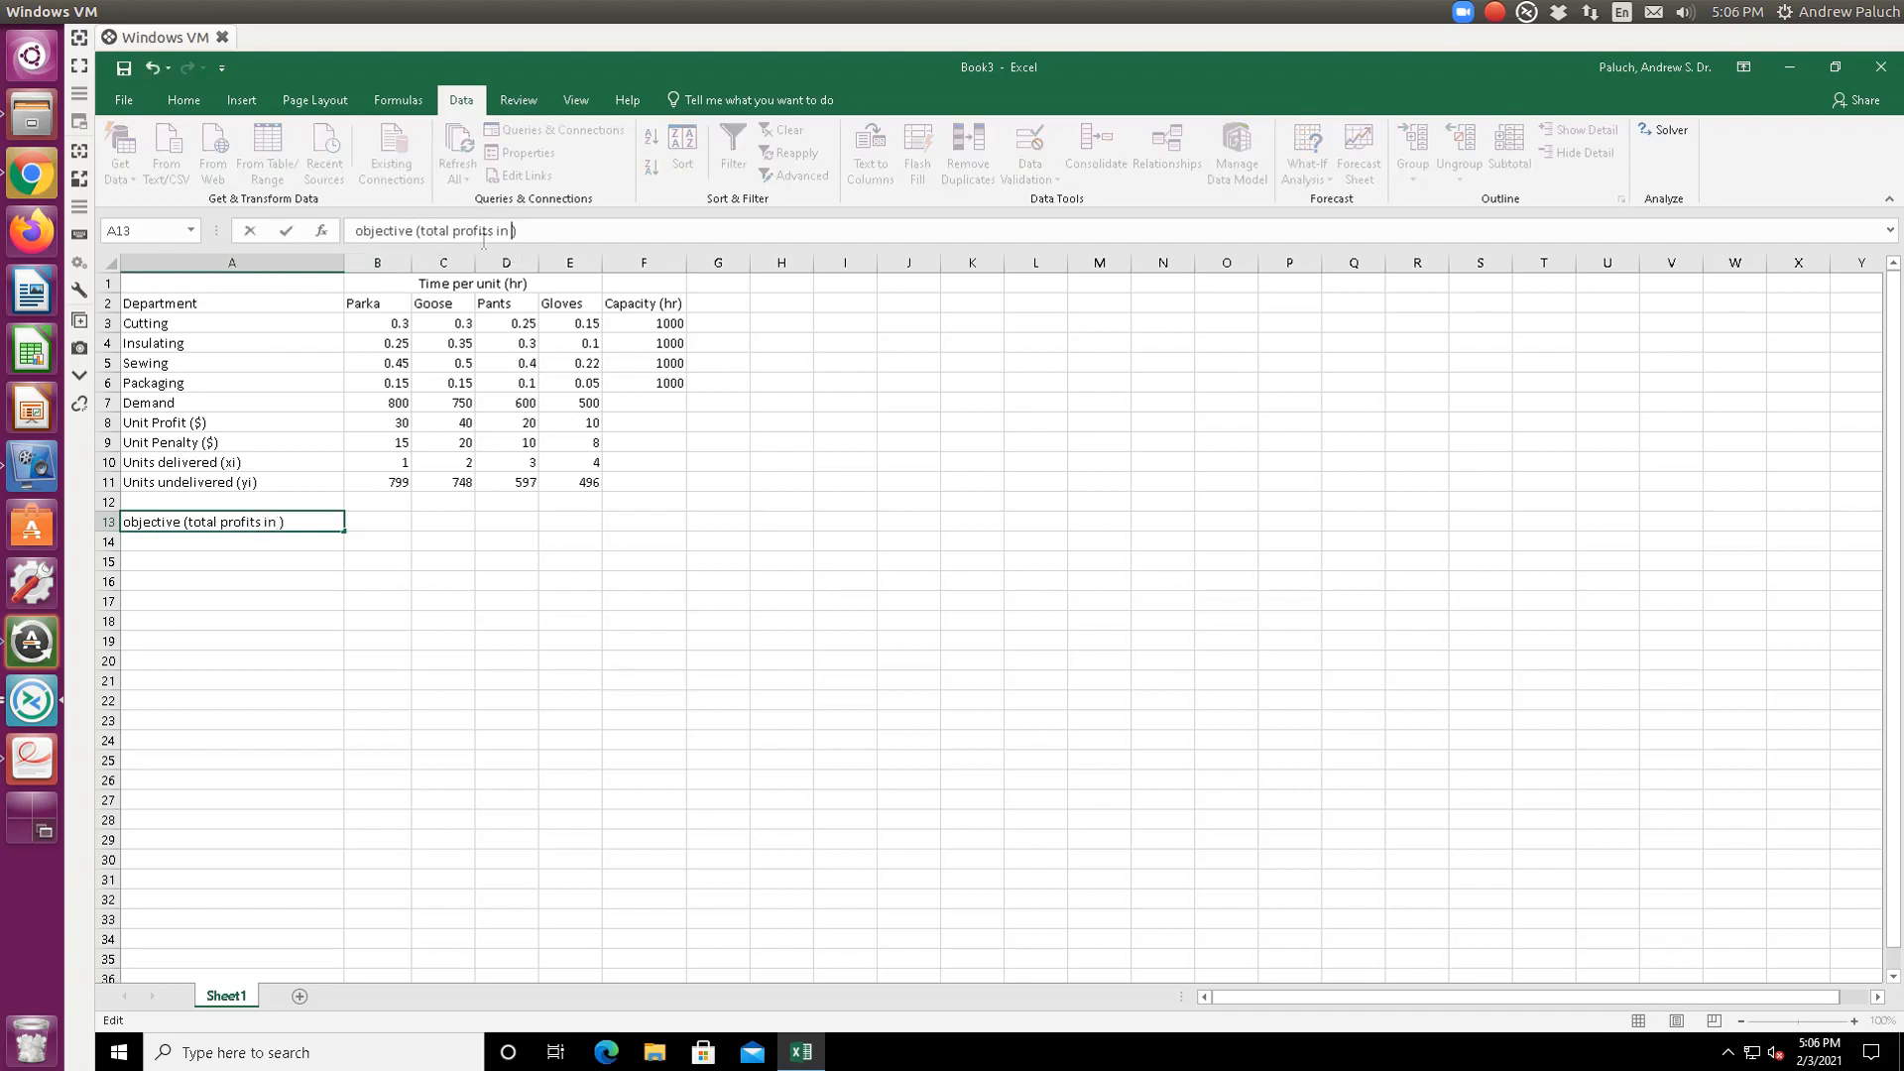
{"action": "key", "text": "Return"}
- Start B13's formula with delivered times unit profit: =B10*B8+C10*C8+D10*D8+E10*E8
{"action": "key", "text": "Up"}
{"action": "key", "text": "Right"}
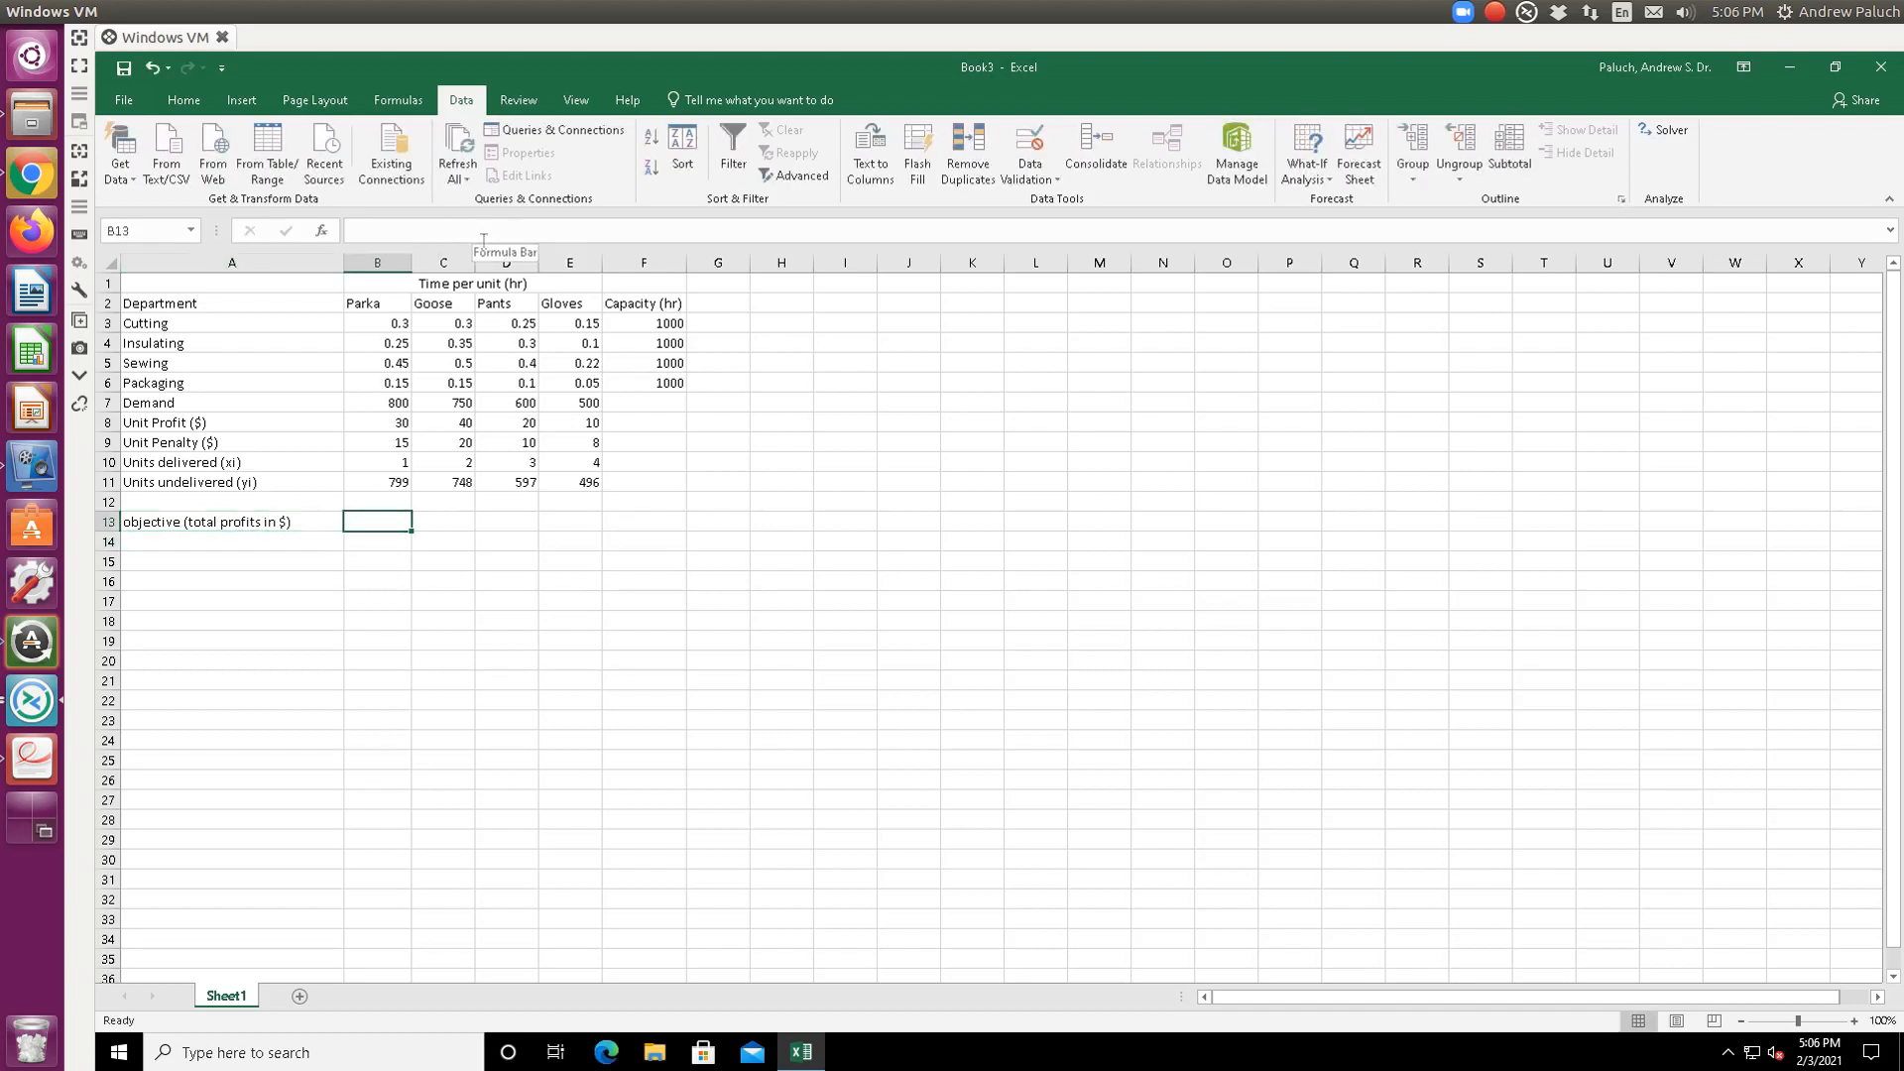
{"action": "type", "text": "="}
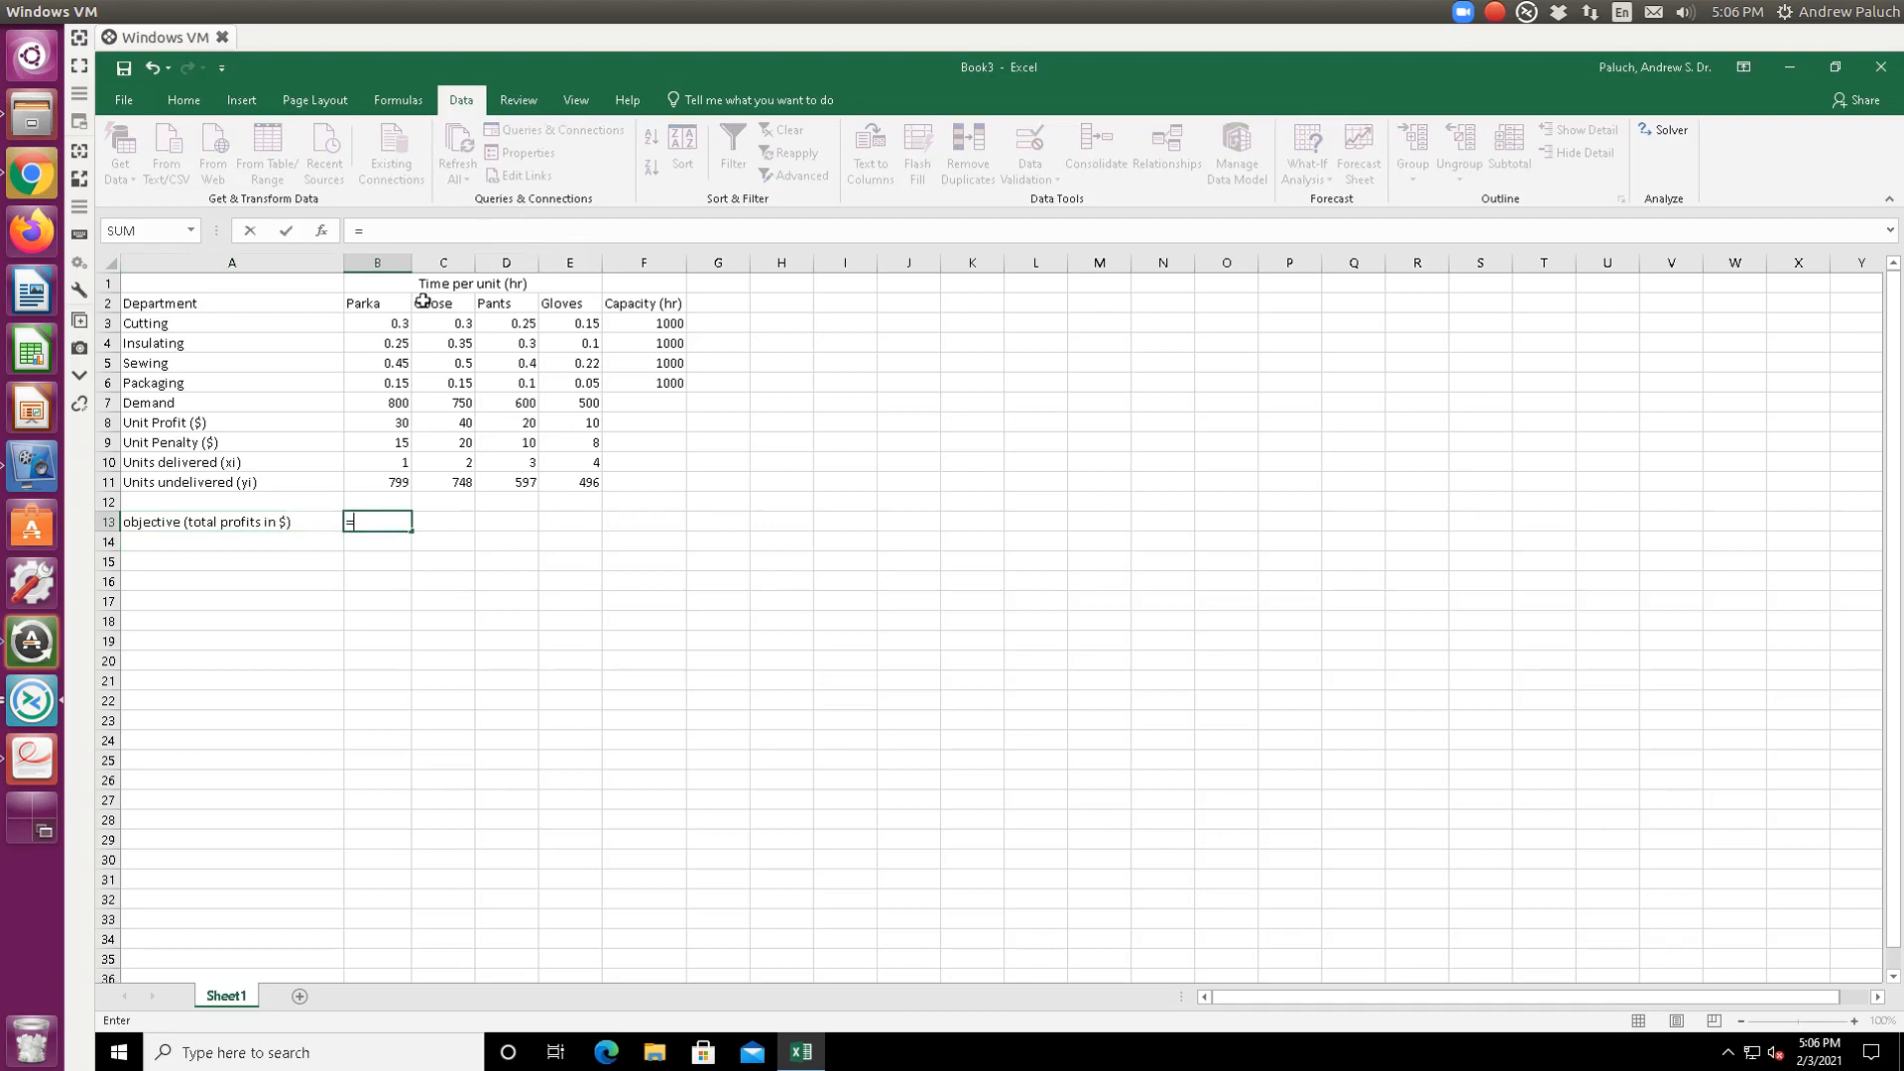
{"action": "left_click", "coordinate": [396, 464]}
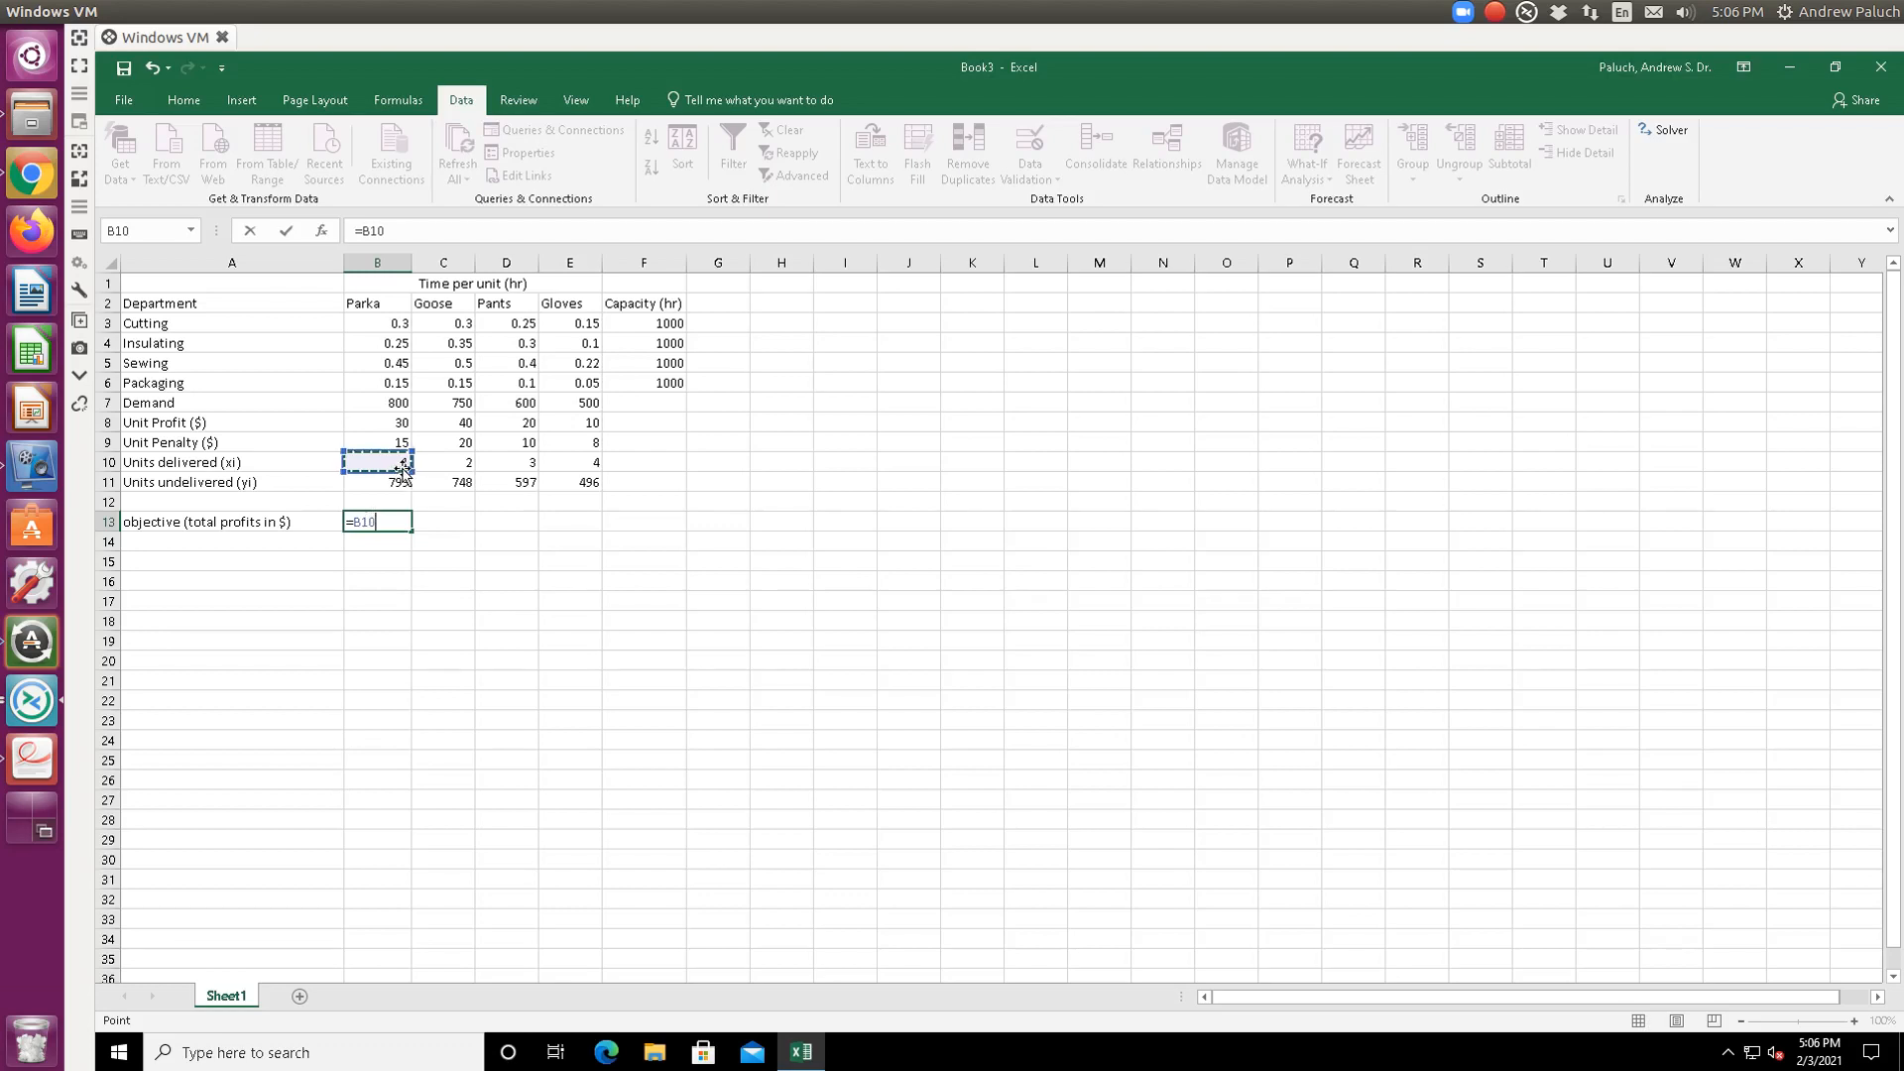
{"action": "type", "text": "*"}
{"action": "left_click", "coordinate": [396, 423]}
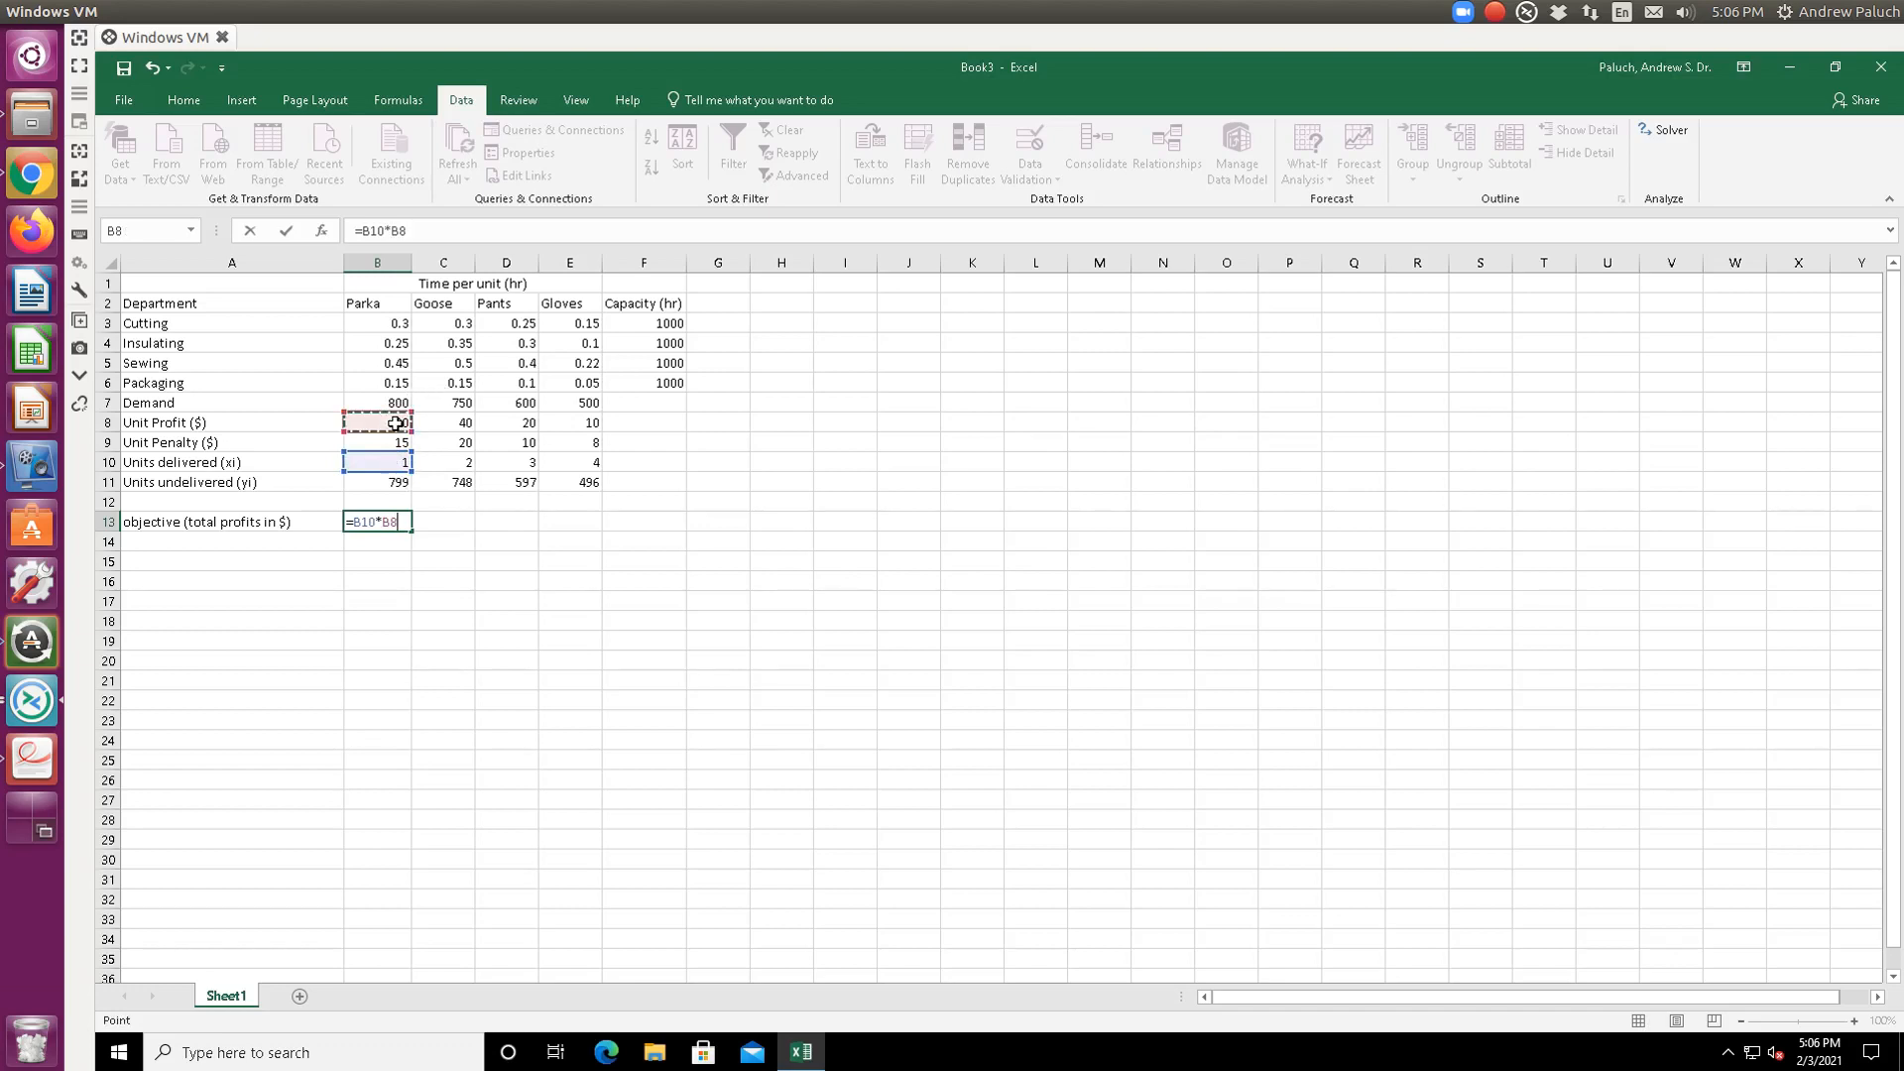
{"action": "type", "text": "+"}
{"action": "left_click", "coordinate": [461, 463]}
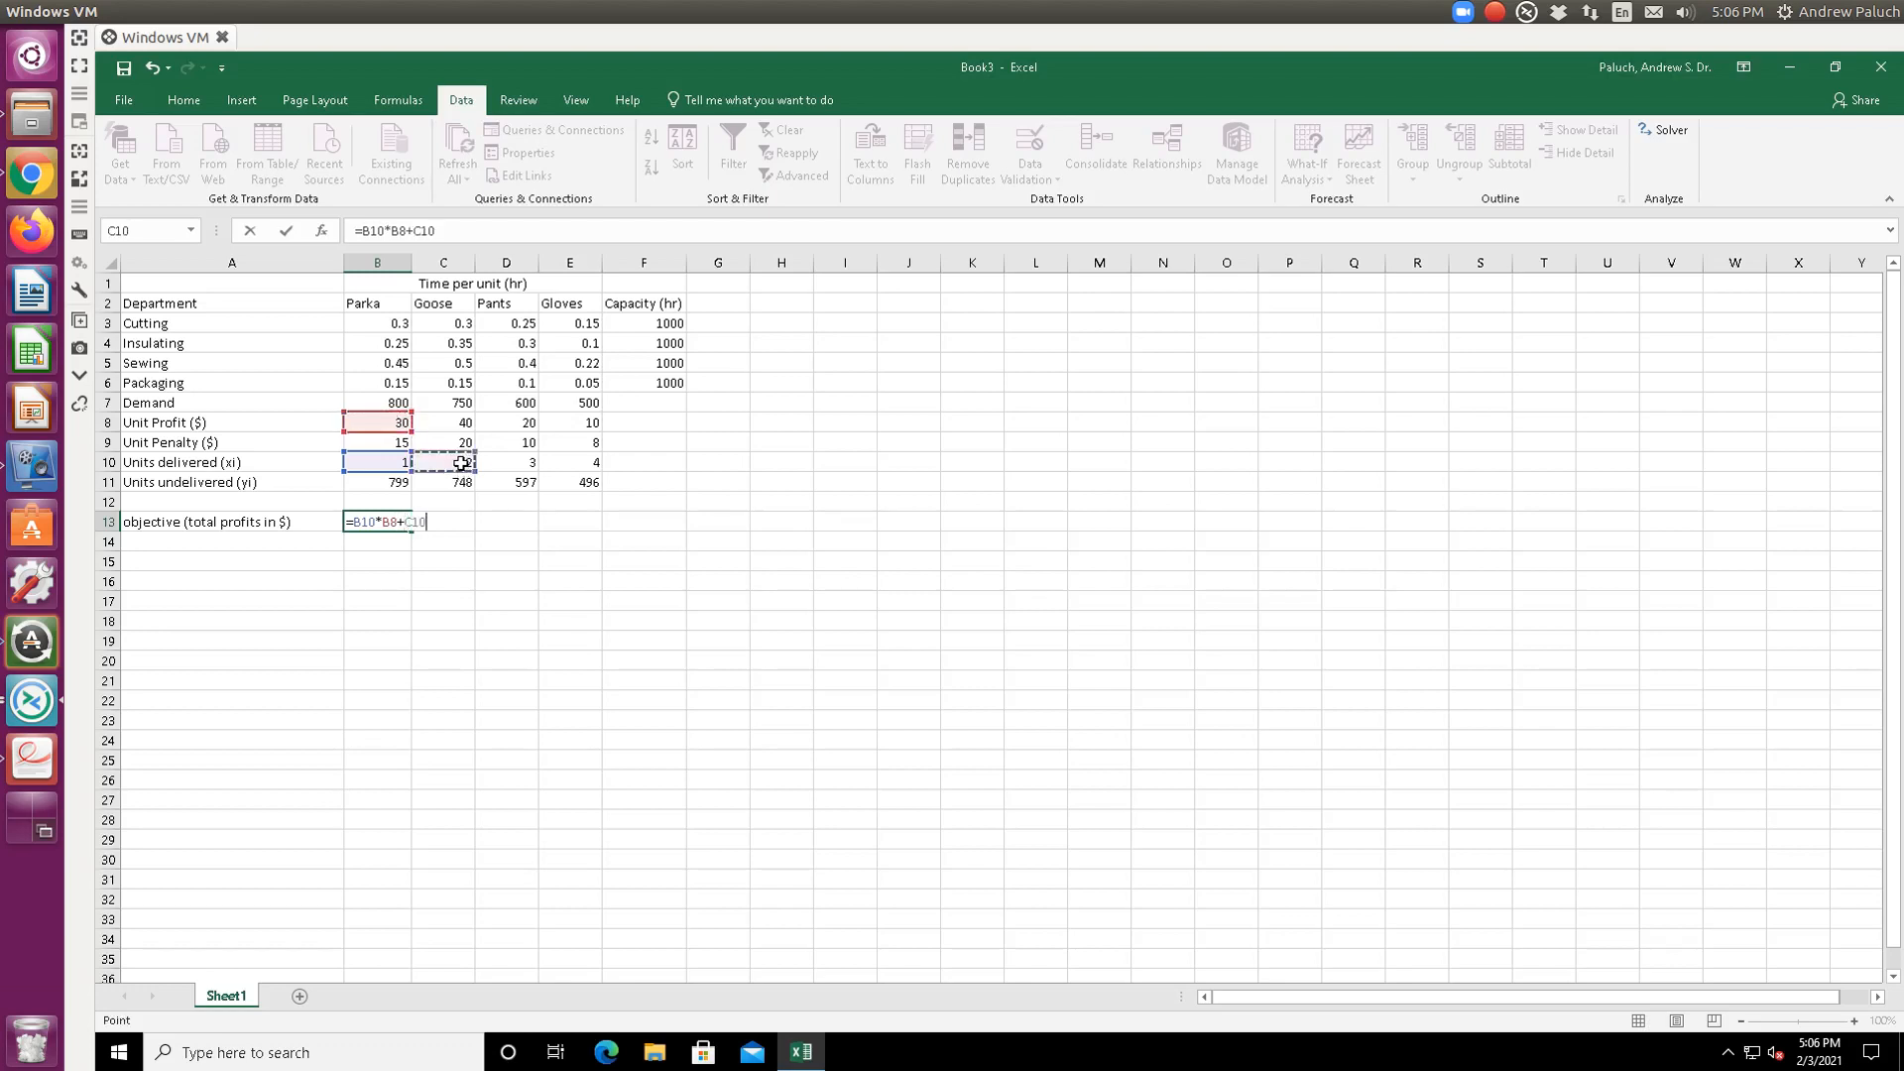
{"action": "type", "text": "*"}
{"action": "left_click", "coordinate": [454, 424]}
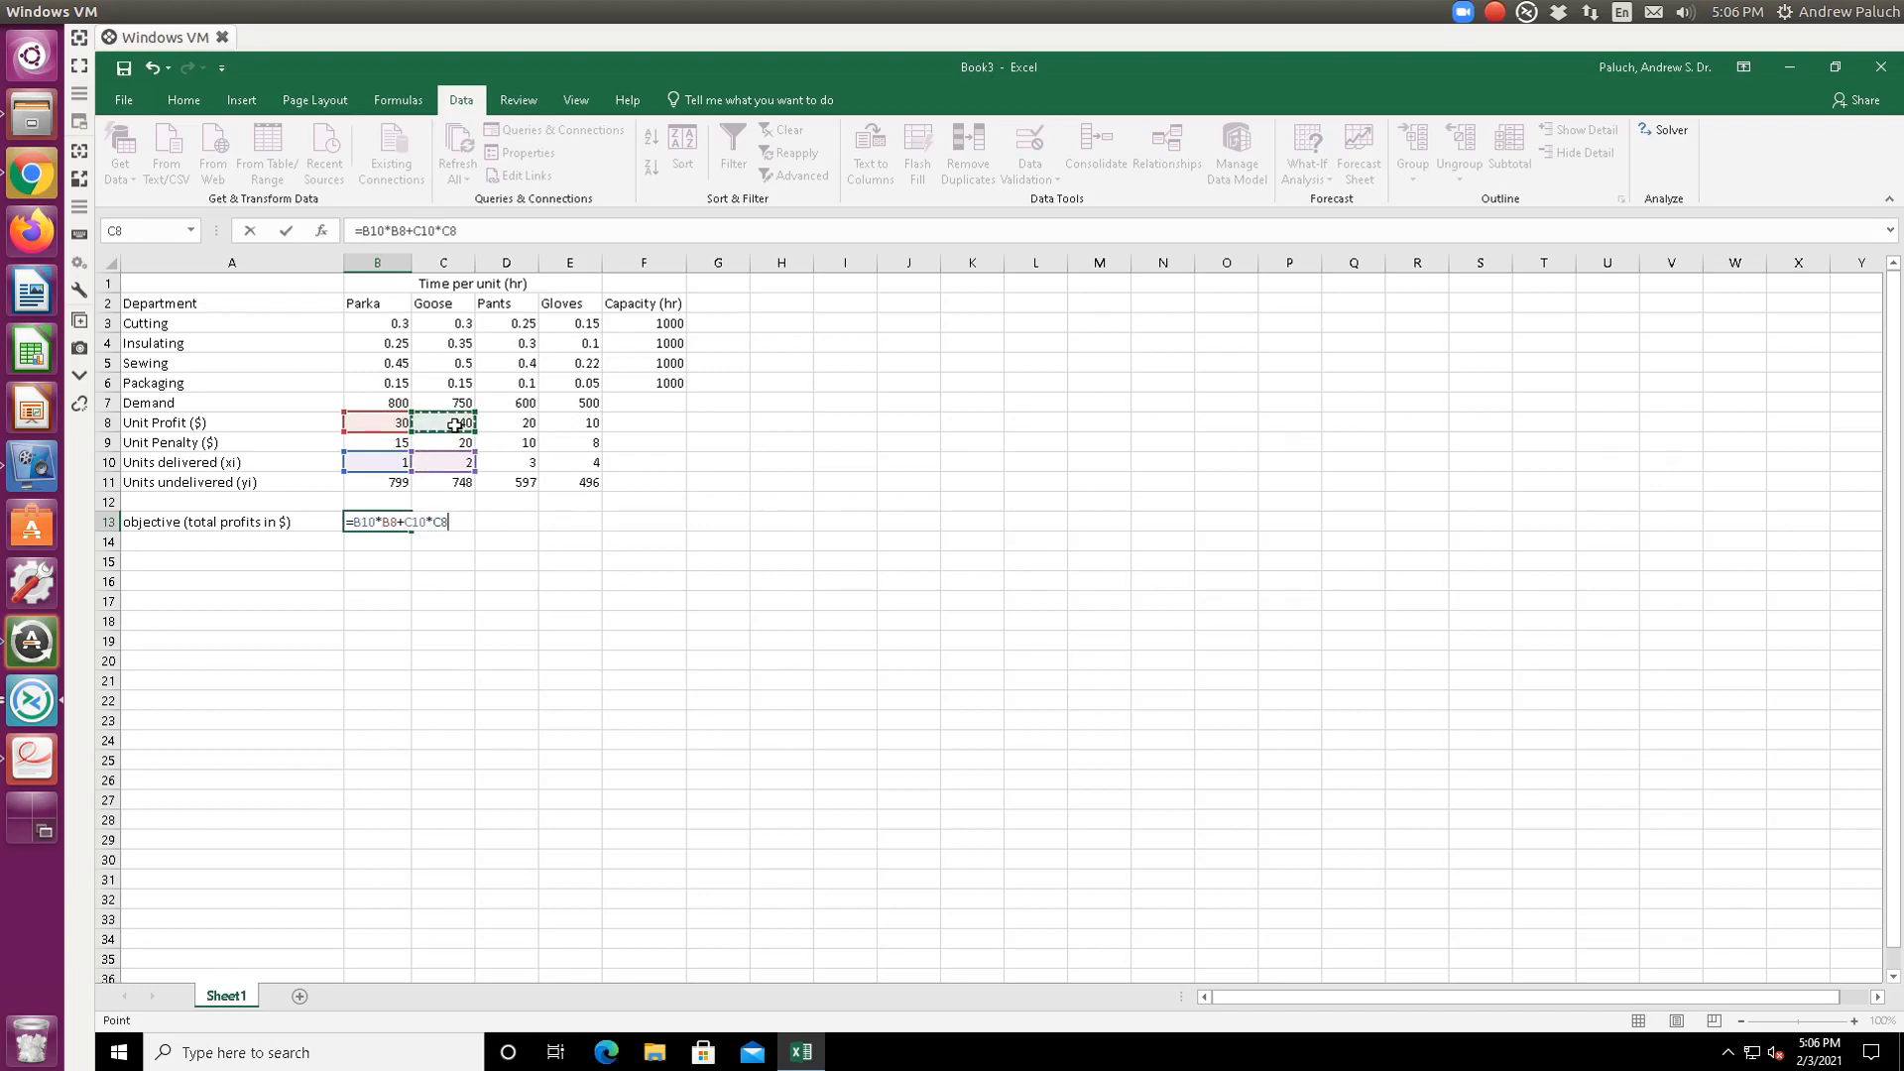
{"action": "type", "text": "+"}
{"action": "left_click", "coordinate": [506, 458]}
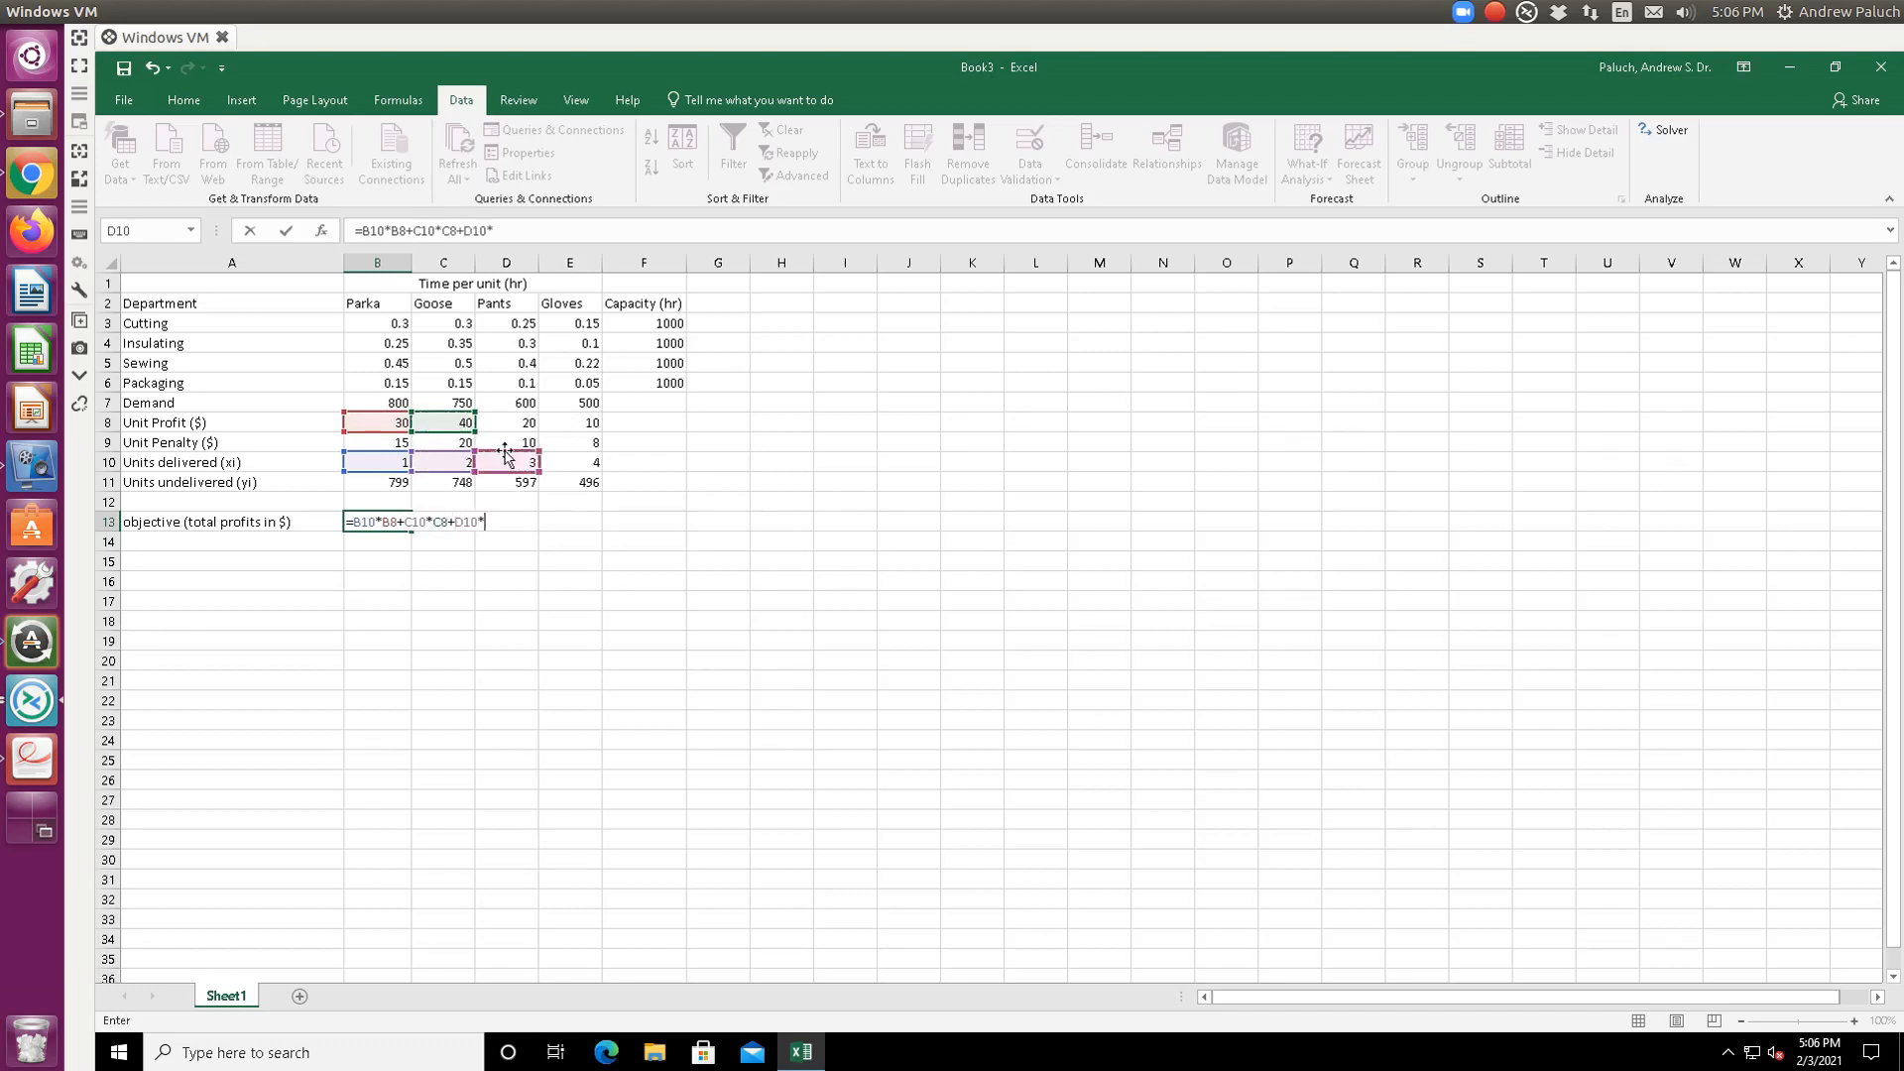
{"action": "type", "text": "*"}
{"action": "left_click", "coordinate": [508, 422]}
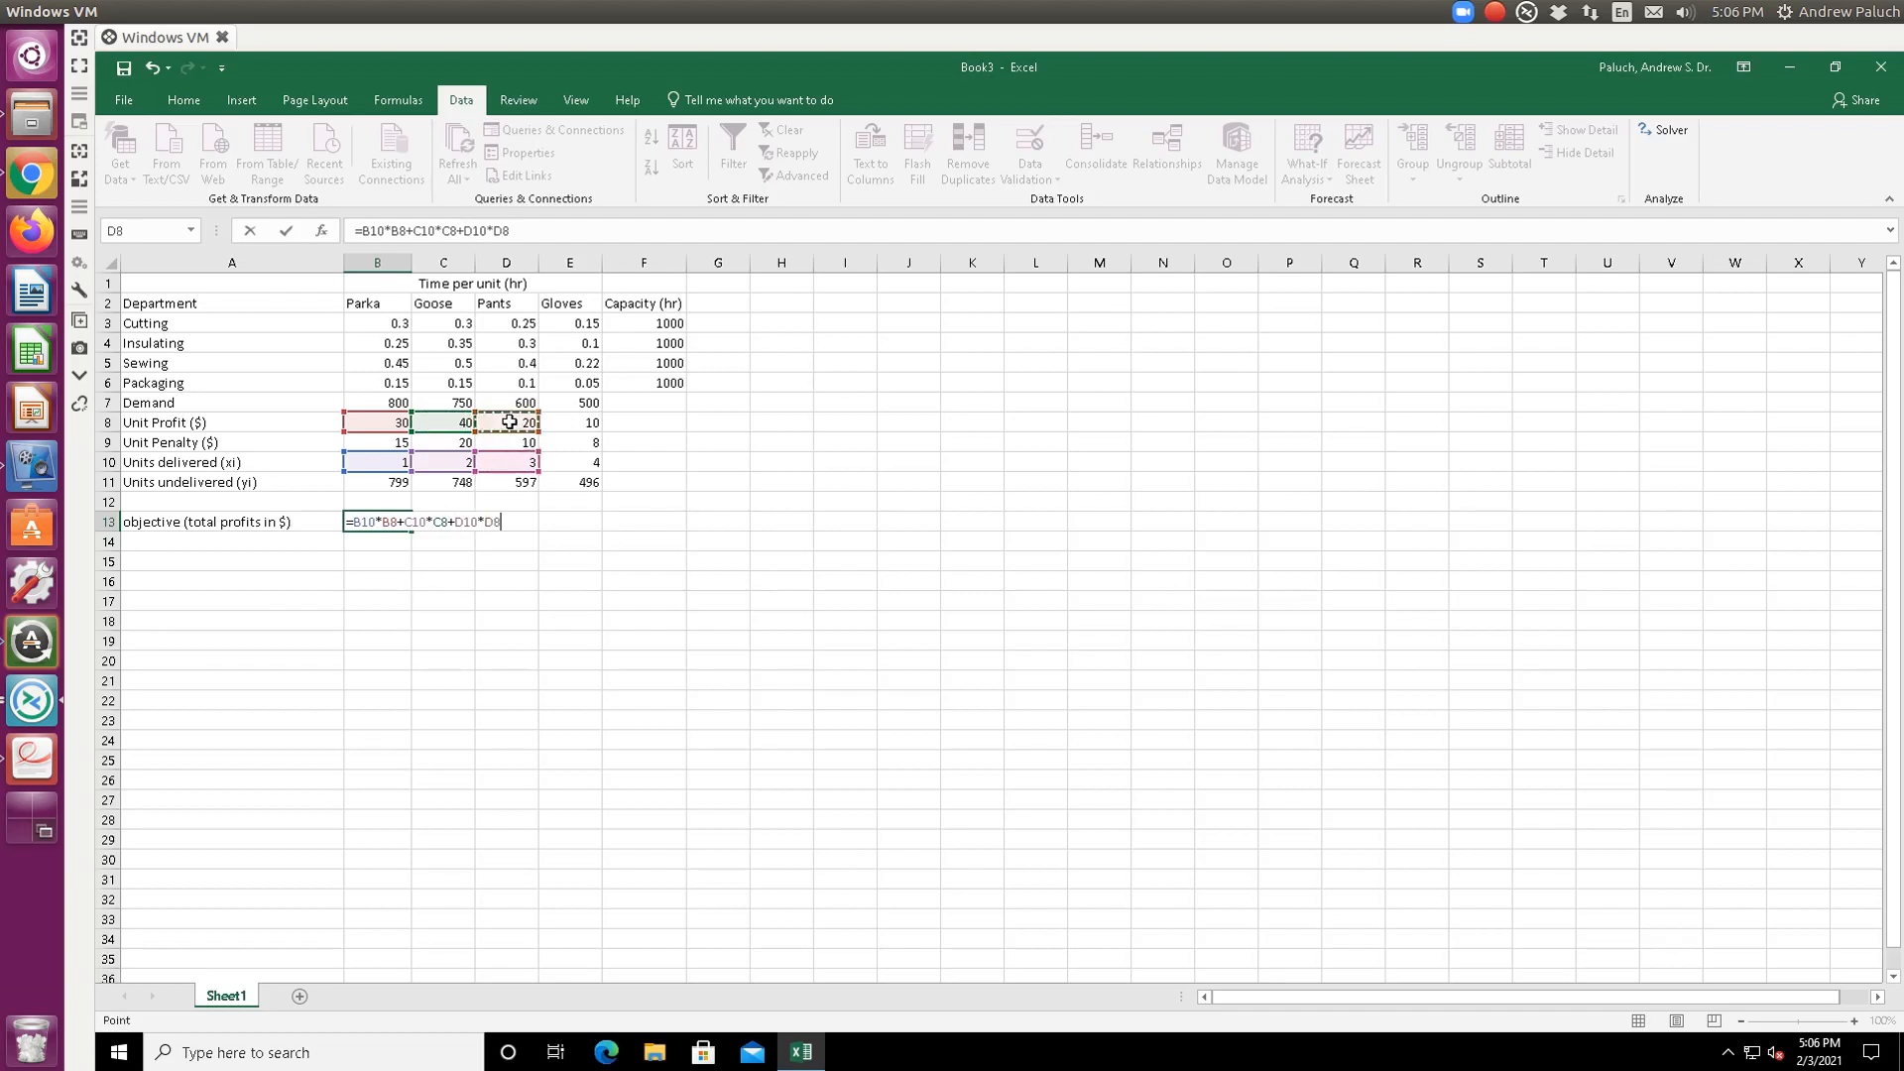
{"action": "type", "text": "+"}
{"action": "left_click", "coordinate": [589, 460]}
{"action": "type", "text": "*"}
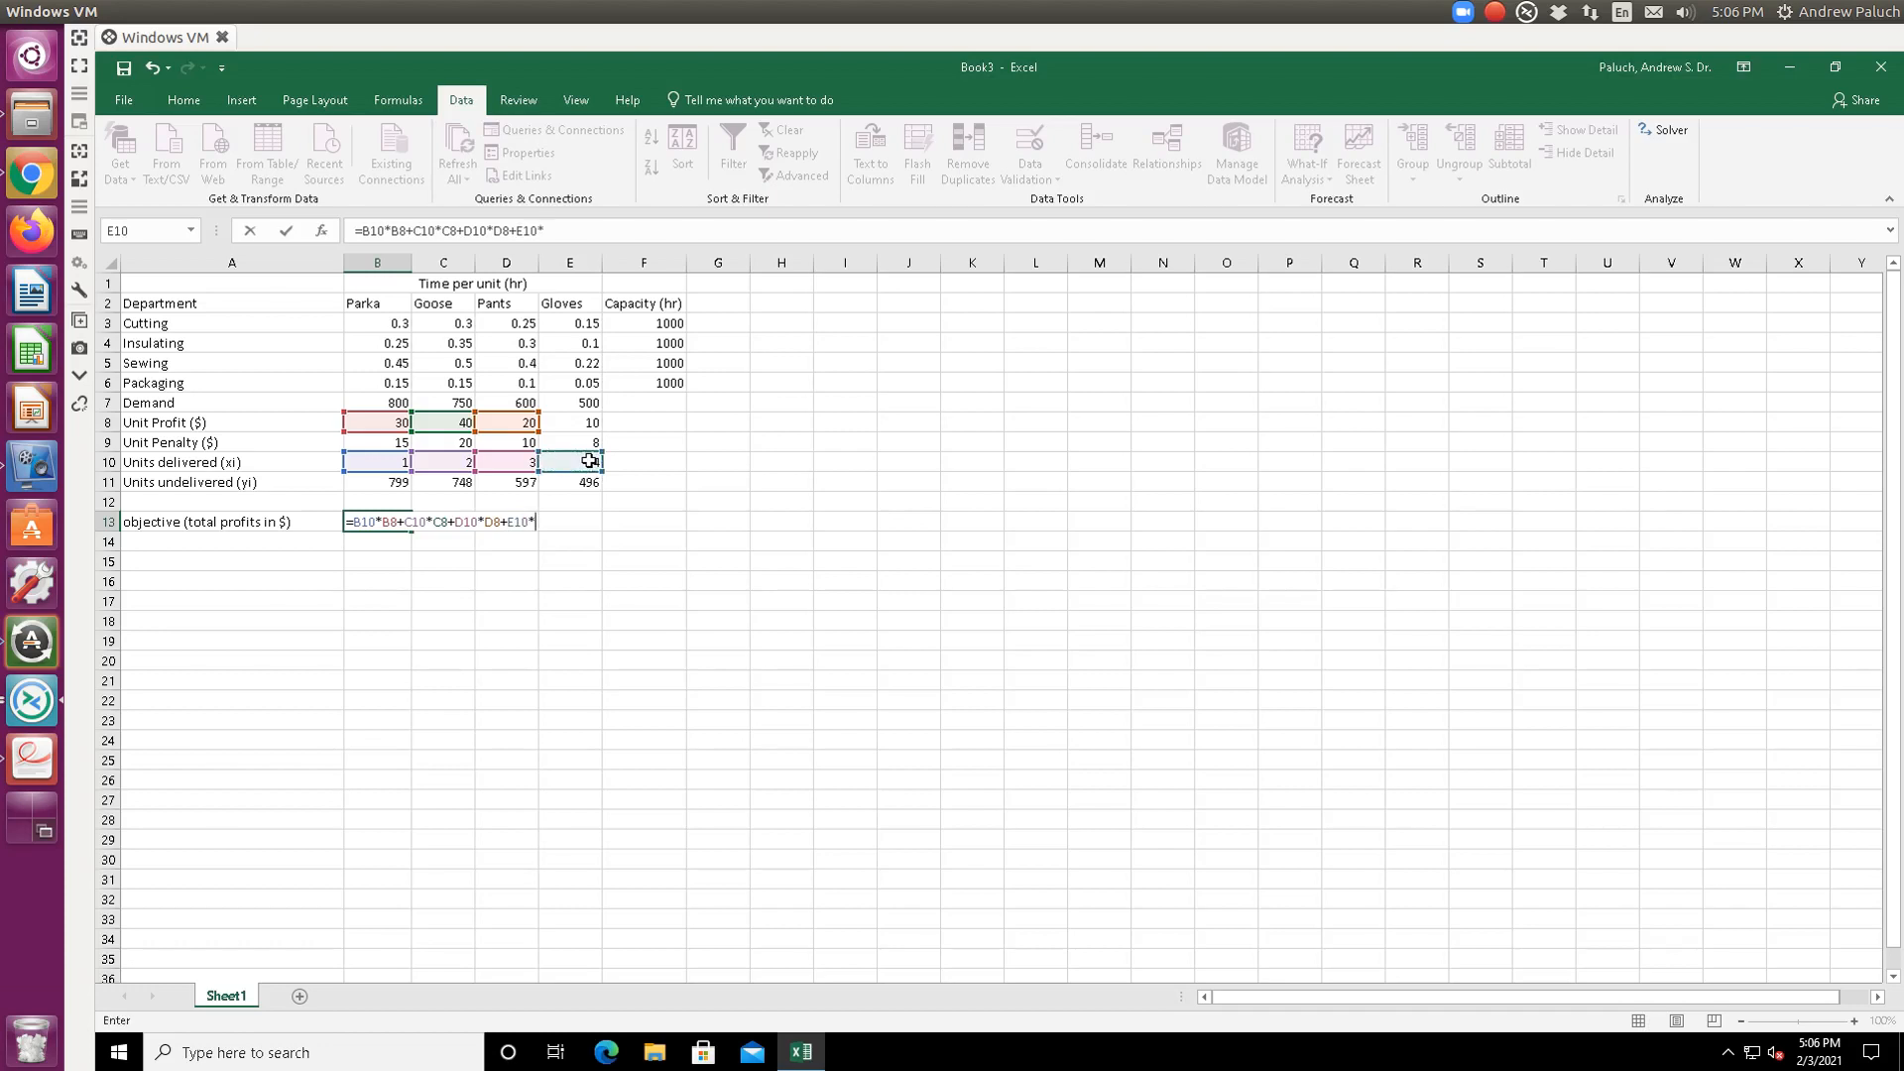
{"action": "left_click", "coordinate": [593, 423]}
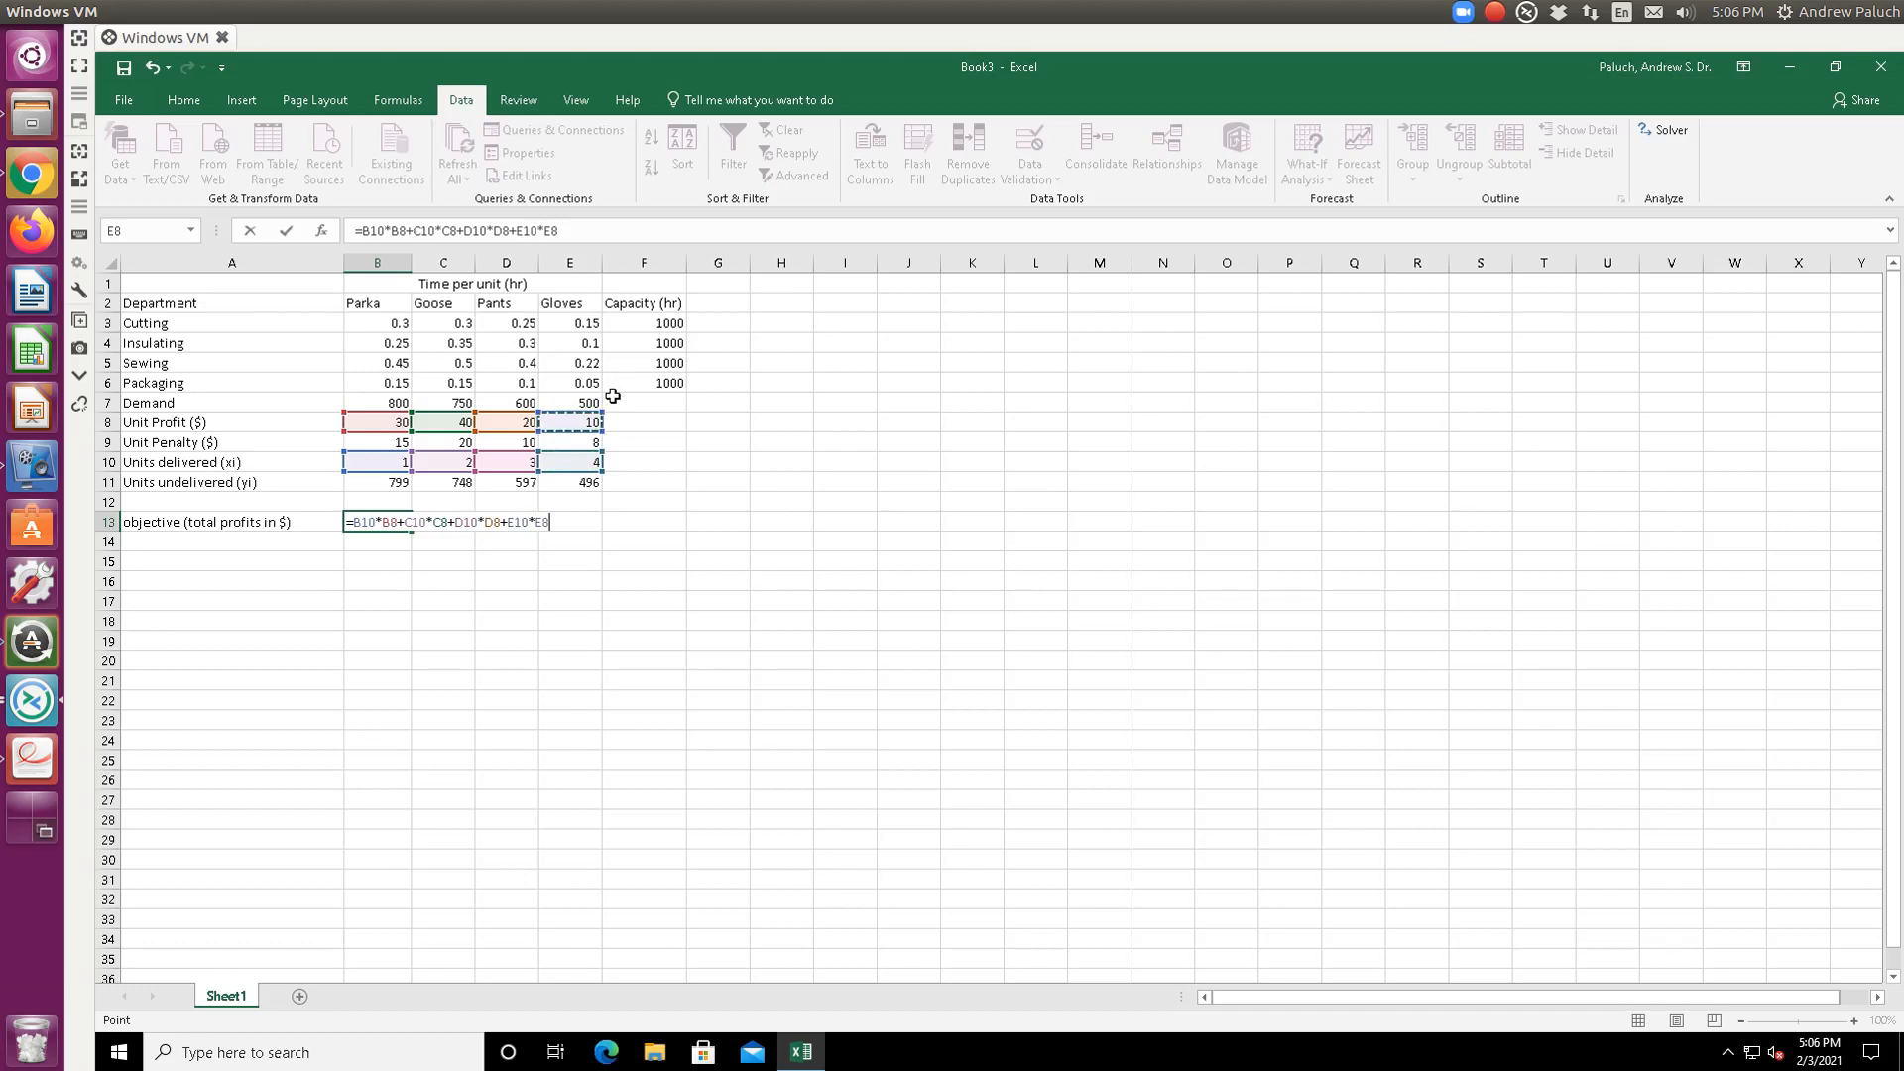
- Subtract undelivered times penalty (B11*B9 through E11*E9) and enter the formula, giving -36673
{"action": "type", "text": "-"}
{"action": "left_click", "coordinate": [364, 483]}
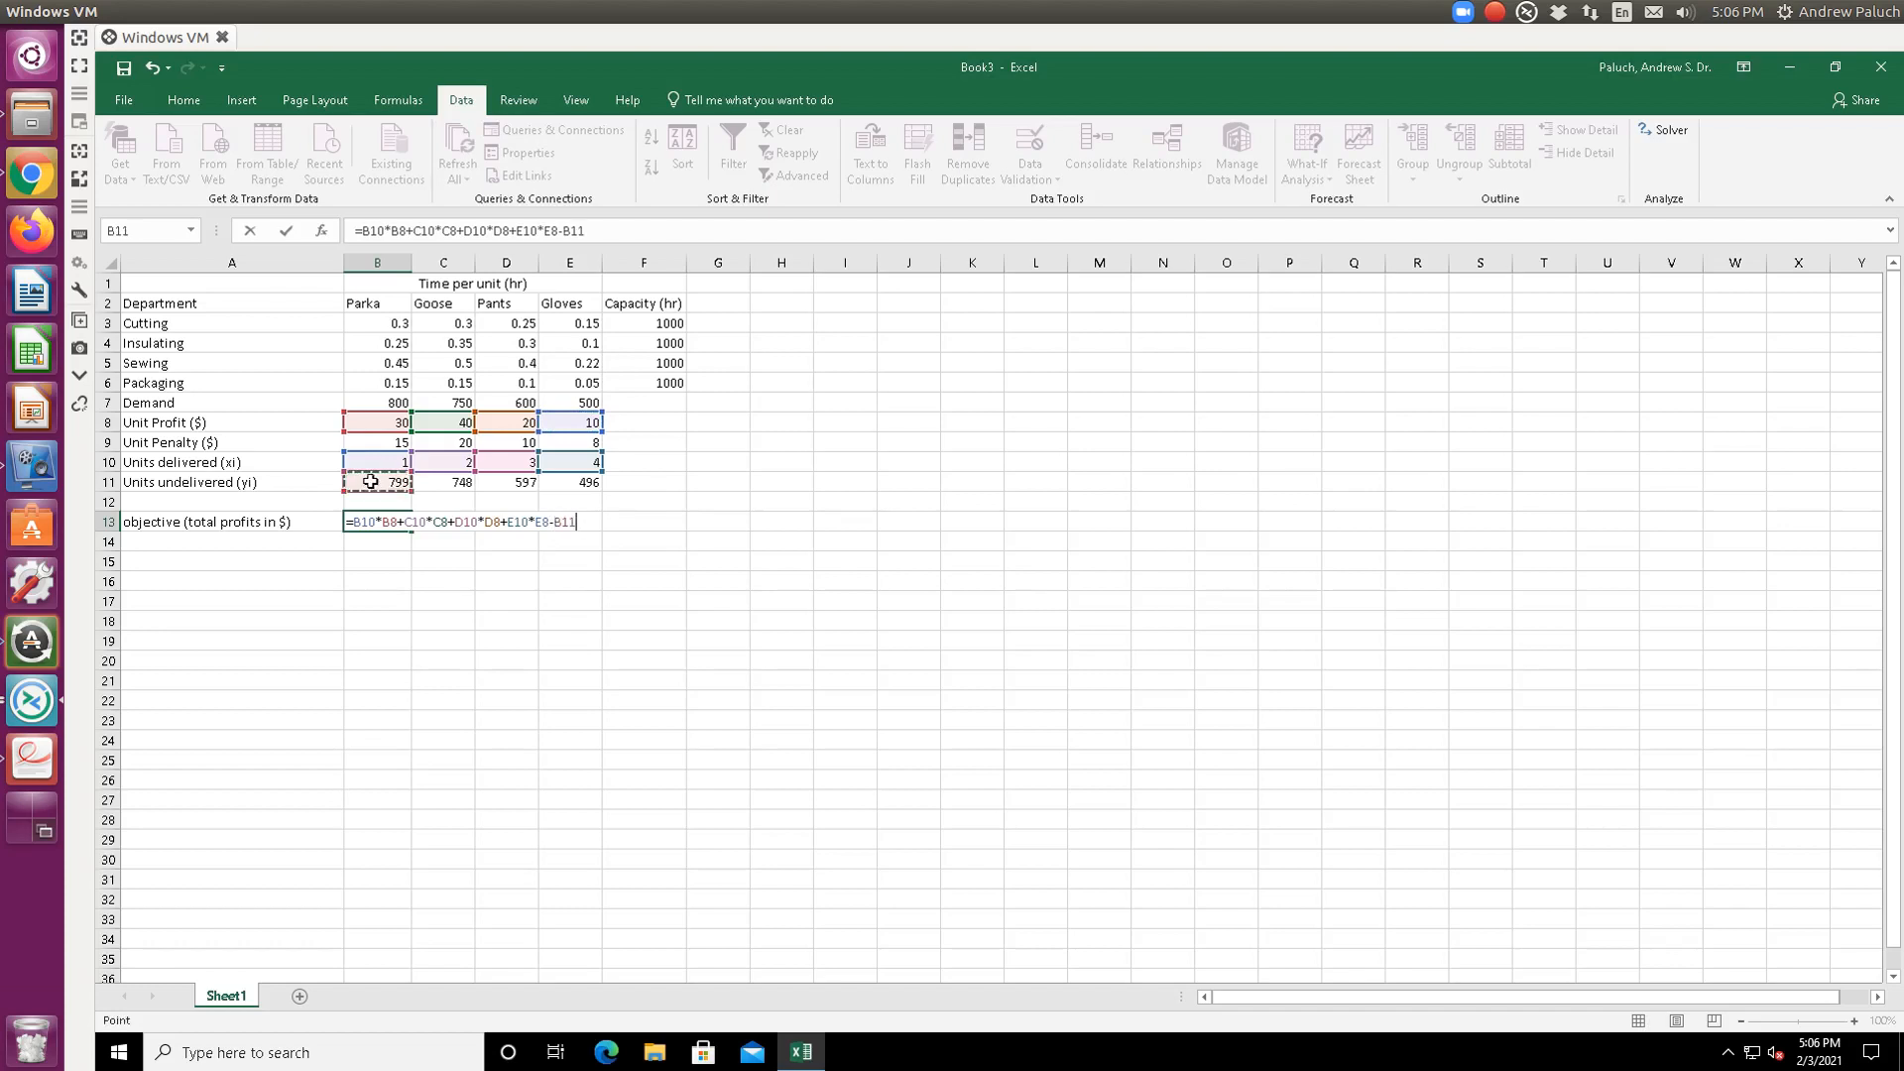
{"action": "type", "text": "*"}
{"action": "left_click", "coordinate": [394, 442]}
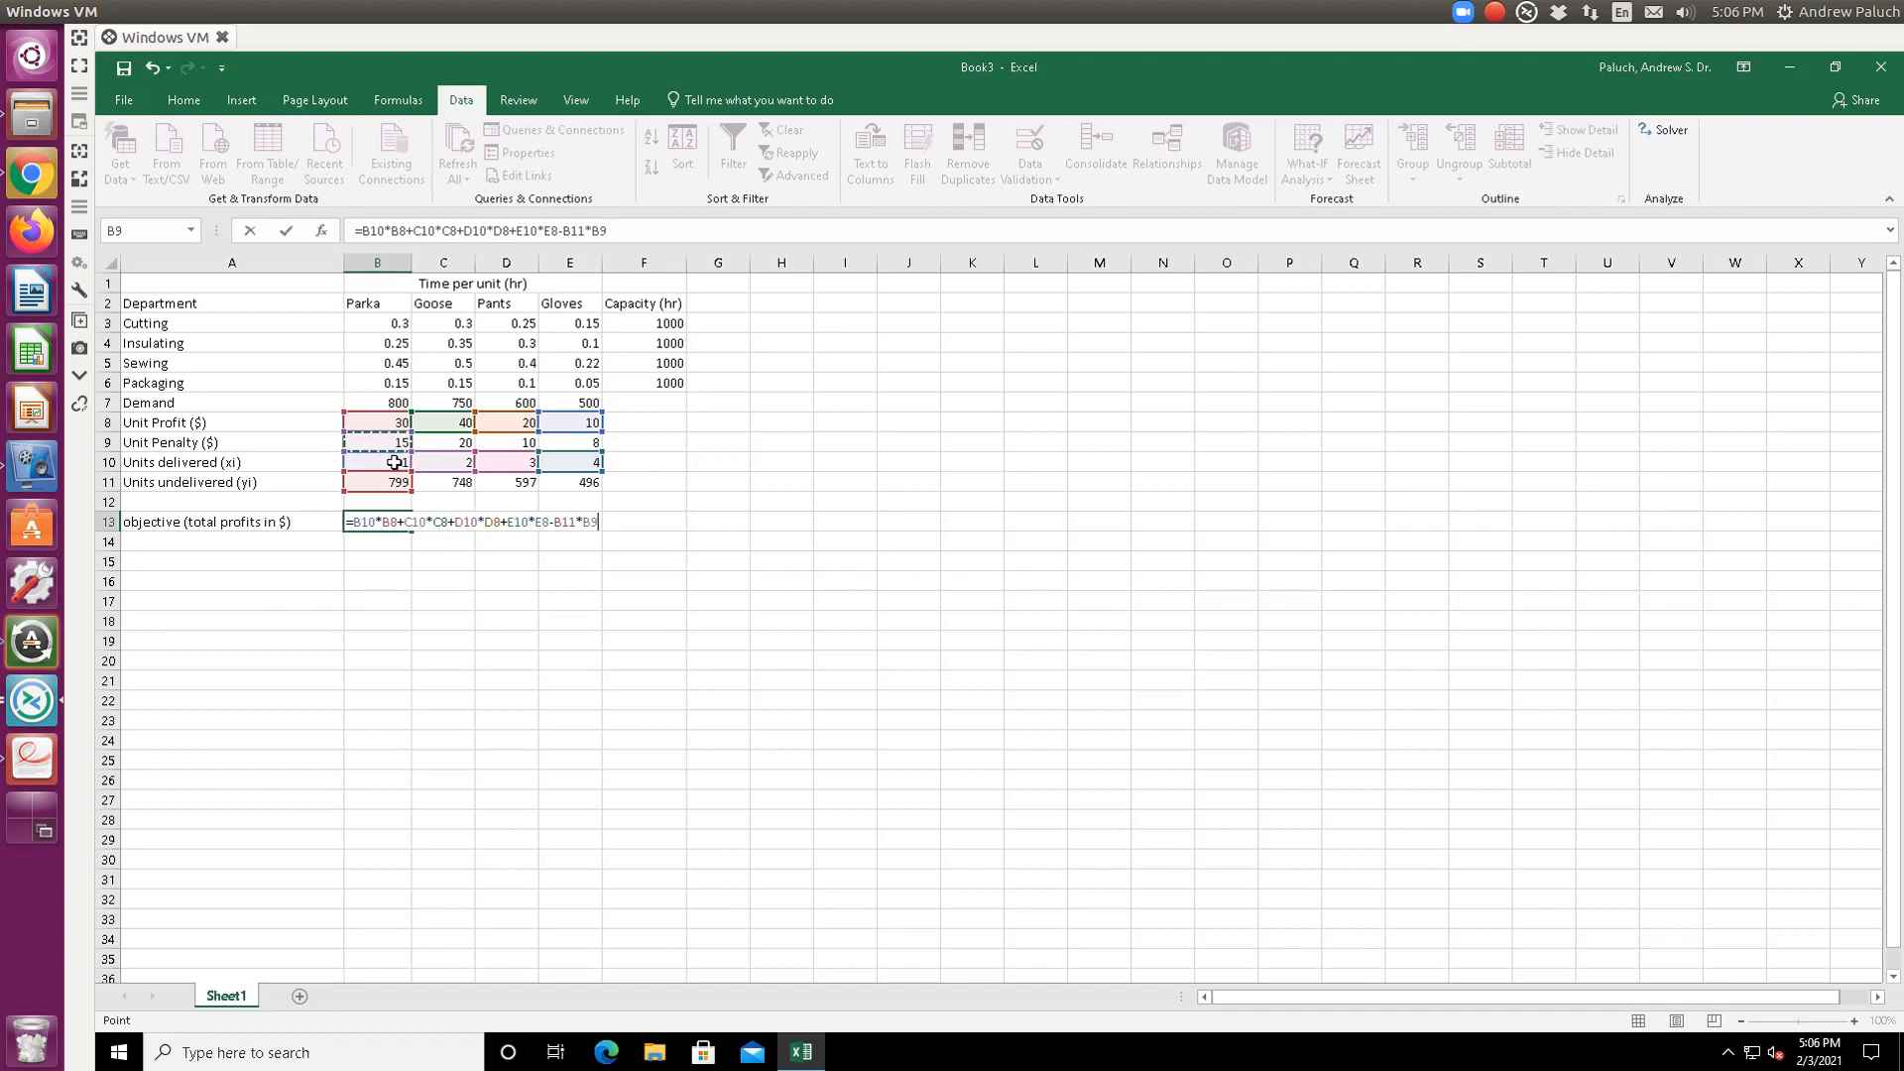
{"action": "type", "text": "-"}
{"action": "left_click", "coordinate": [445, 488]}
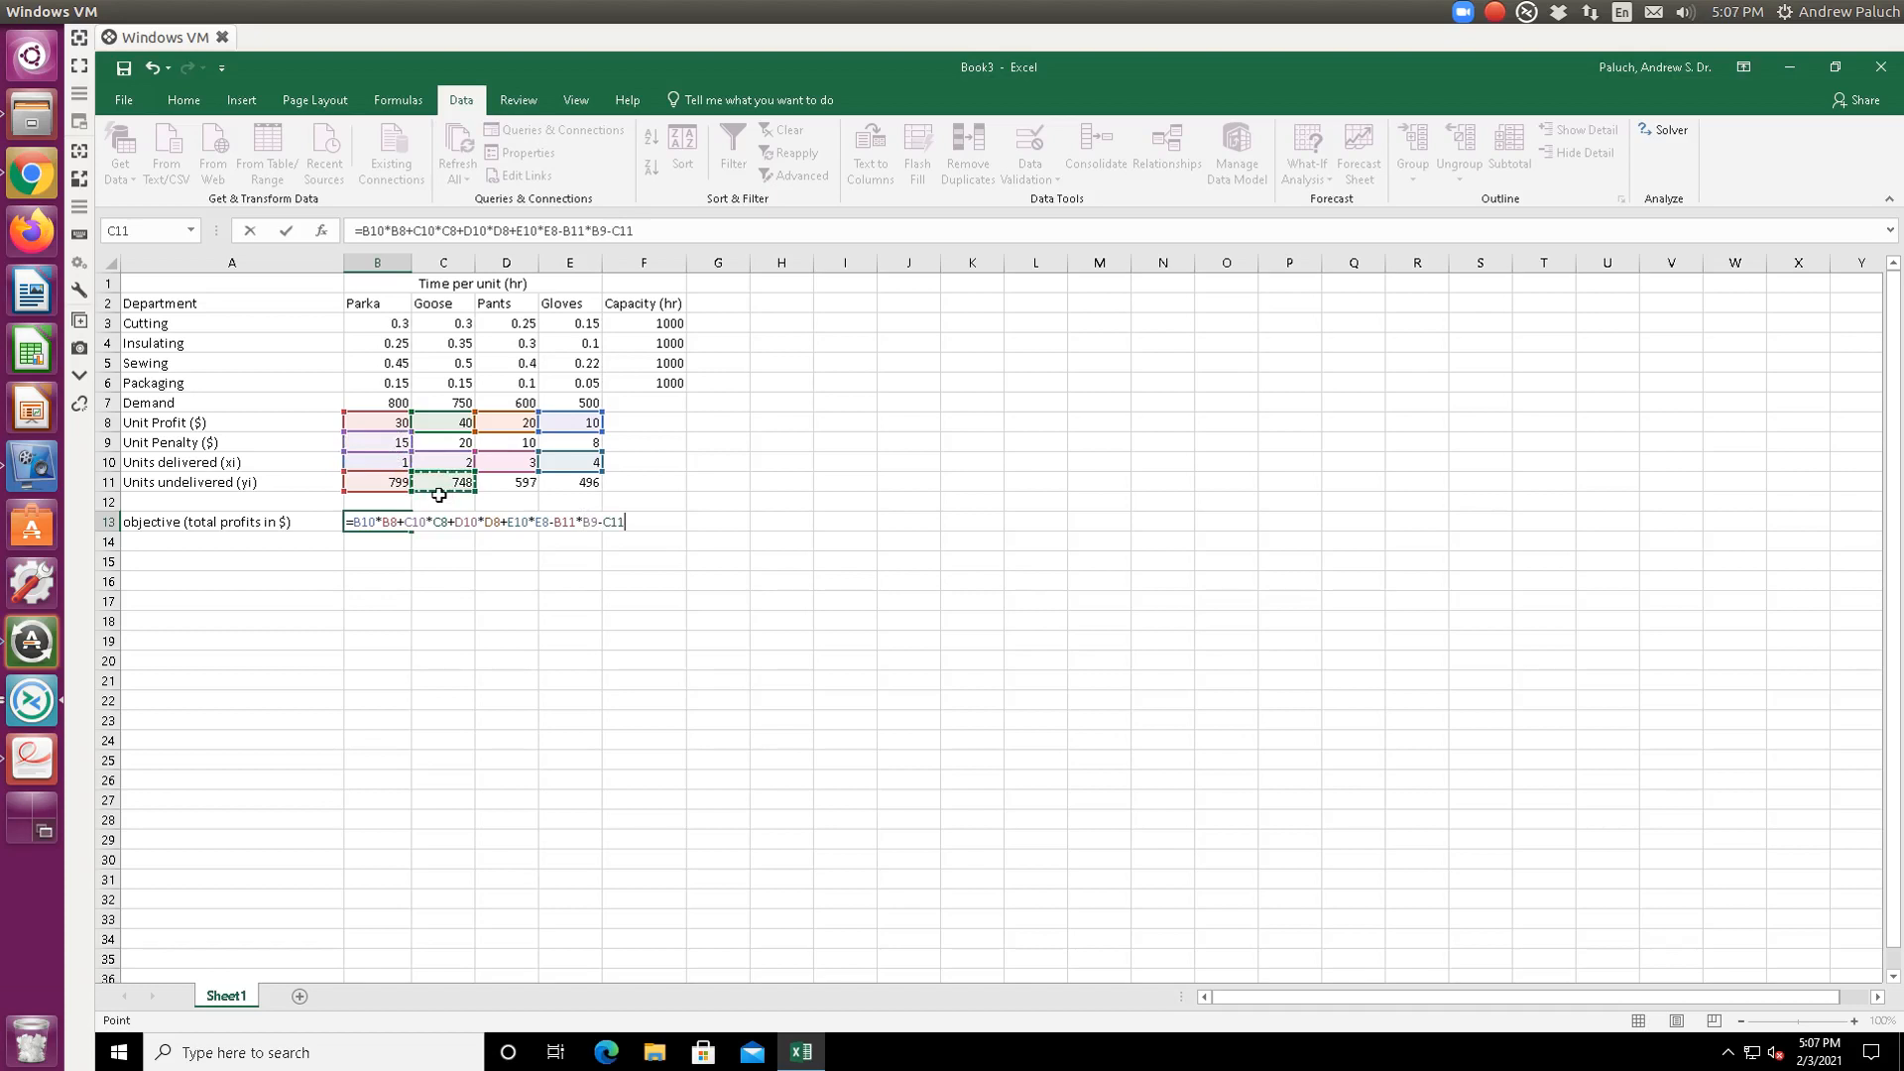
{"action": "type", "text": "*"}
{"action": "left_click", "coordinate": [441, 442]}
{"action": "type", "text": "-"}
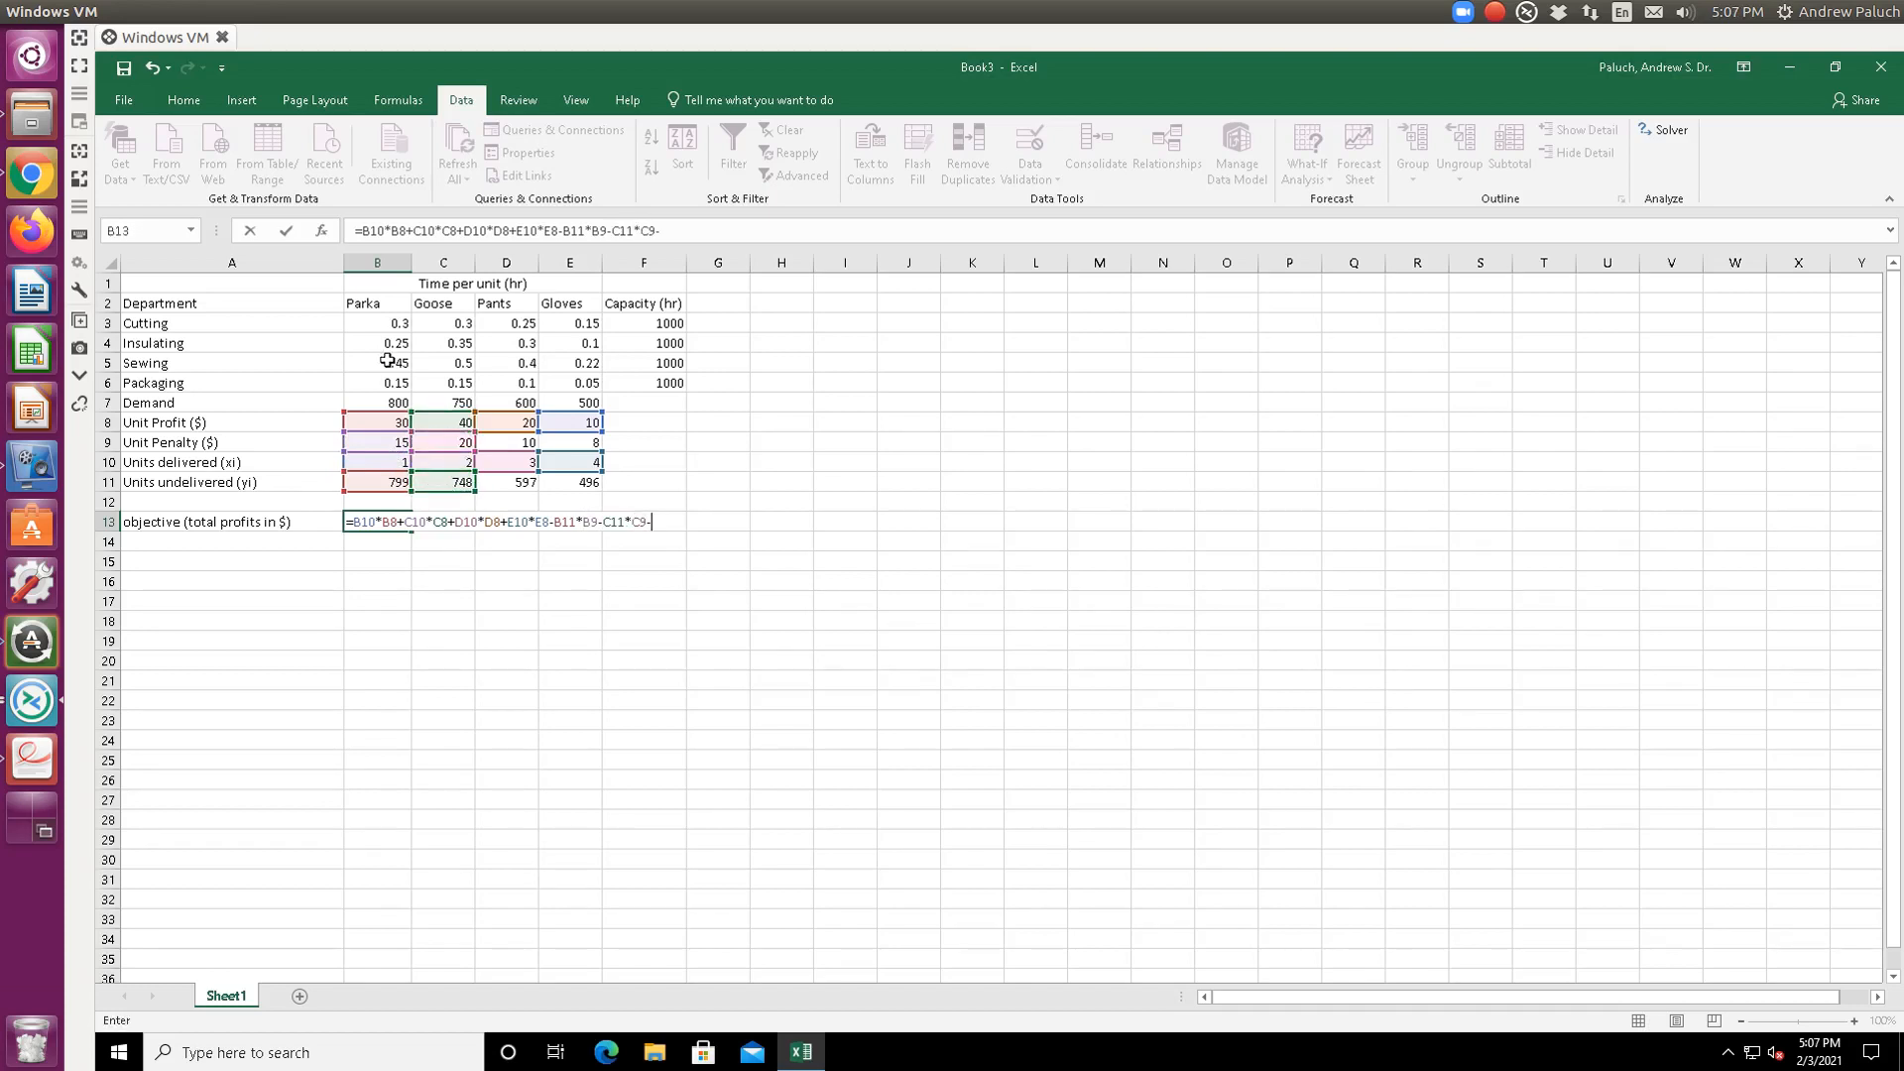
{"action": "left_click", "coordinate": [522, 487]}
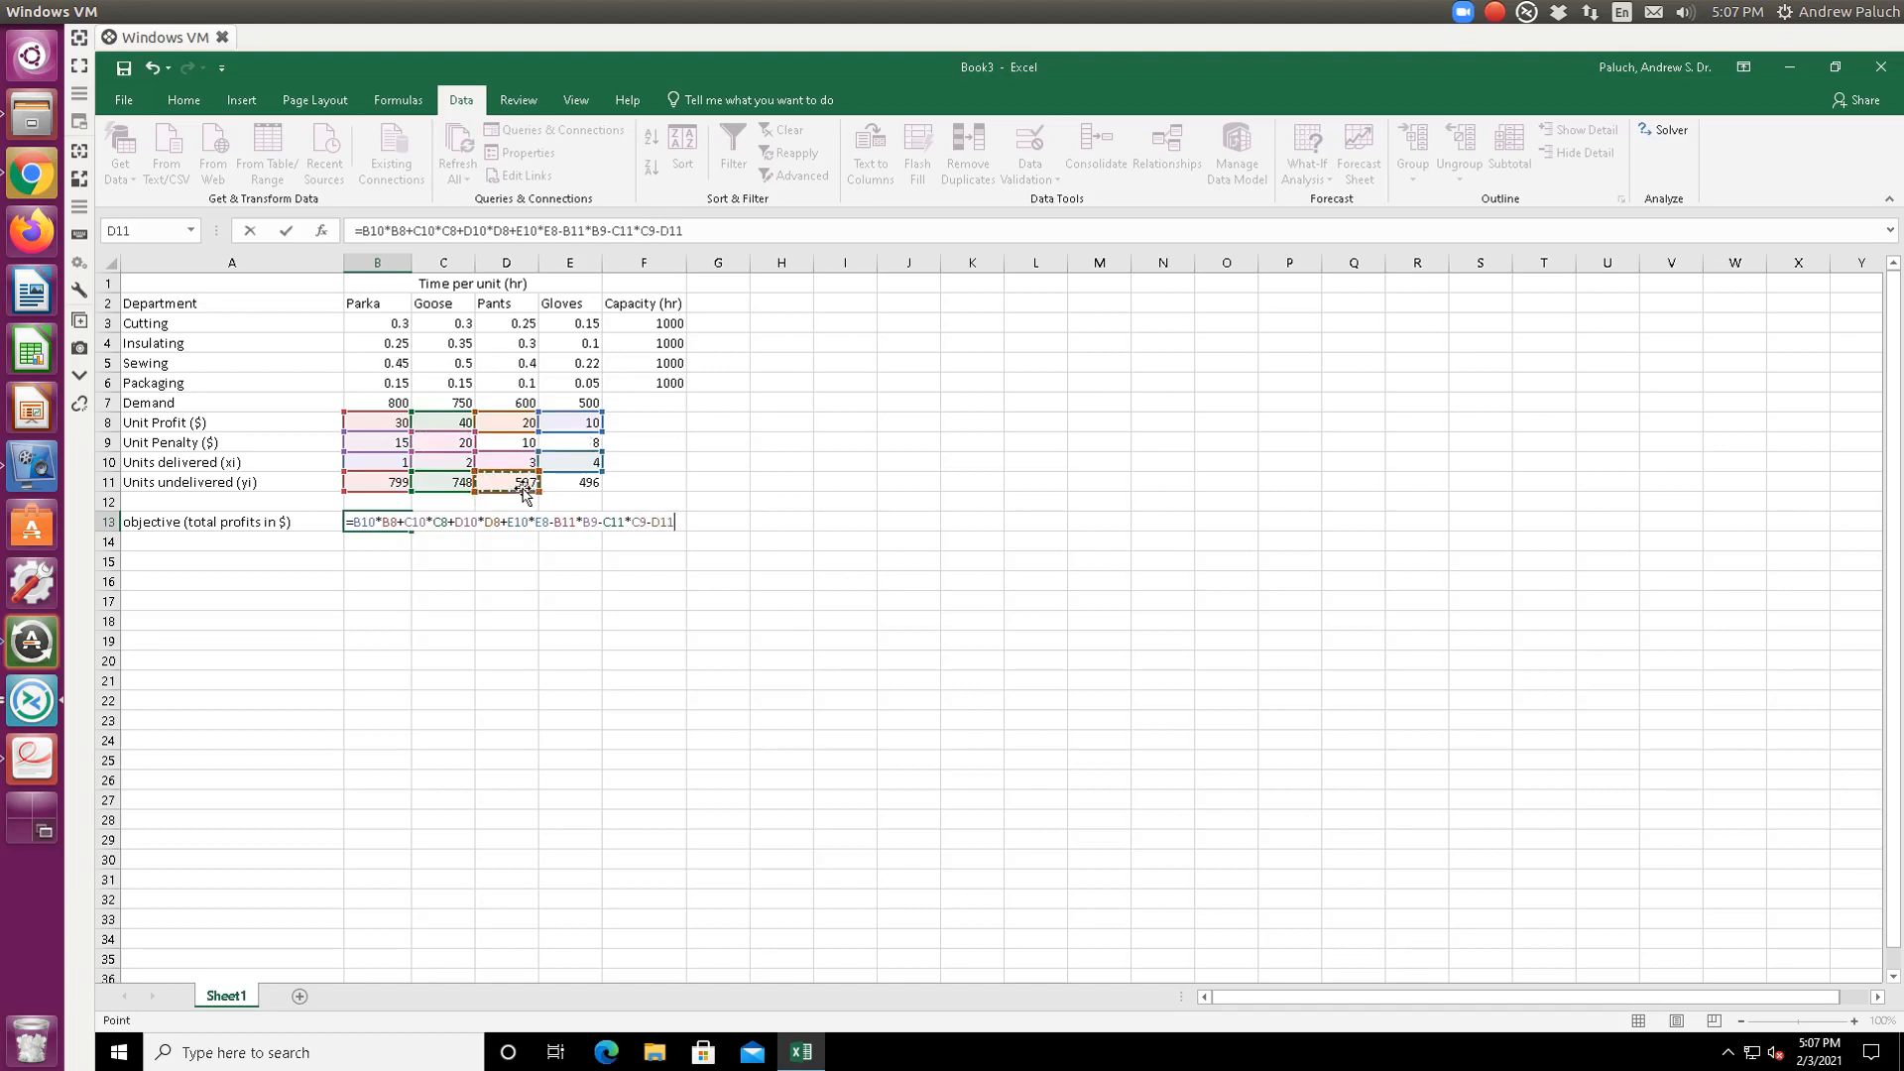
{"action": "type", "text": "*"}
{"action": "left_click", "coordinate": [517, 449]}
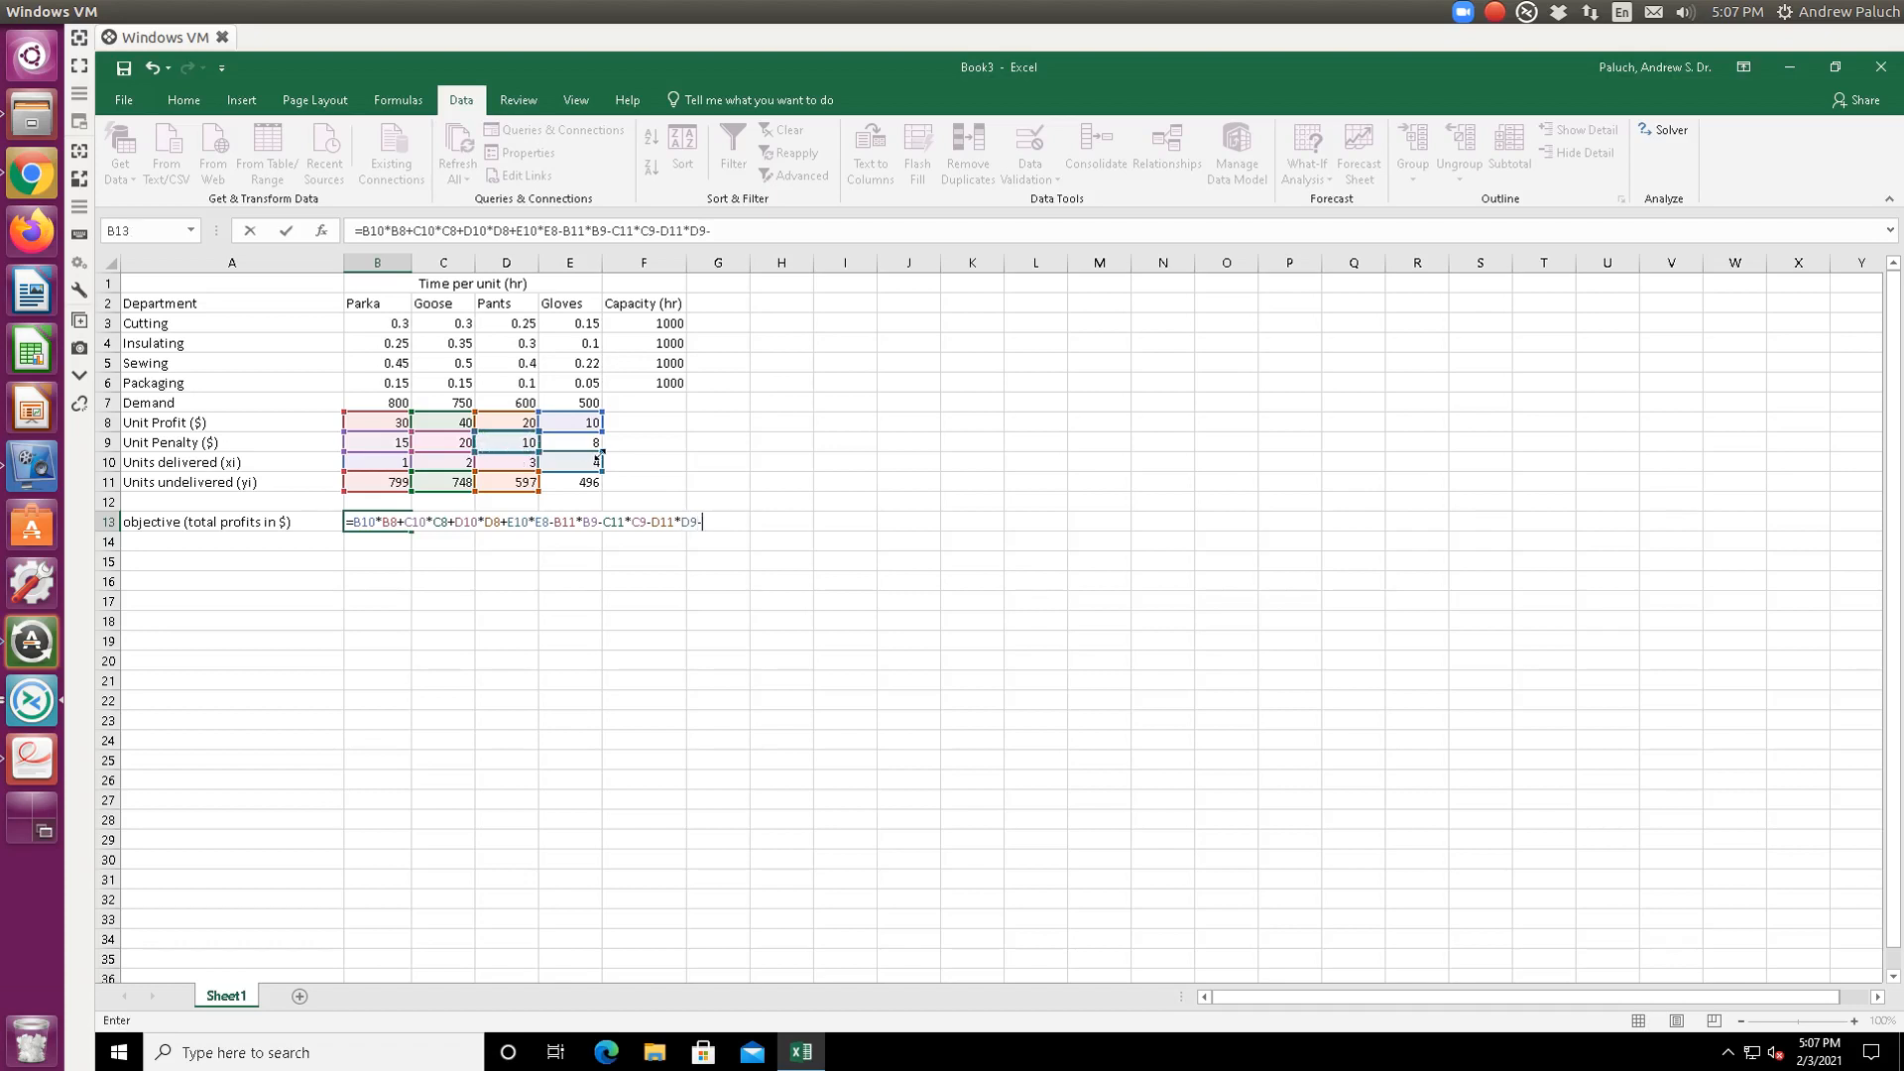
{"action": "type", "text": "-"}
{"action": "left_click", "coordinate": [583, 480]}
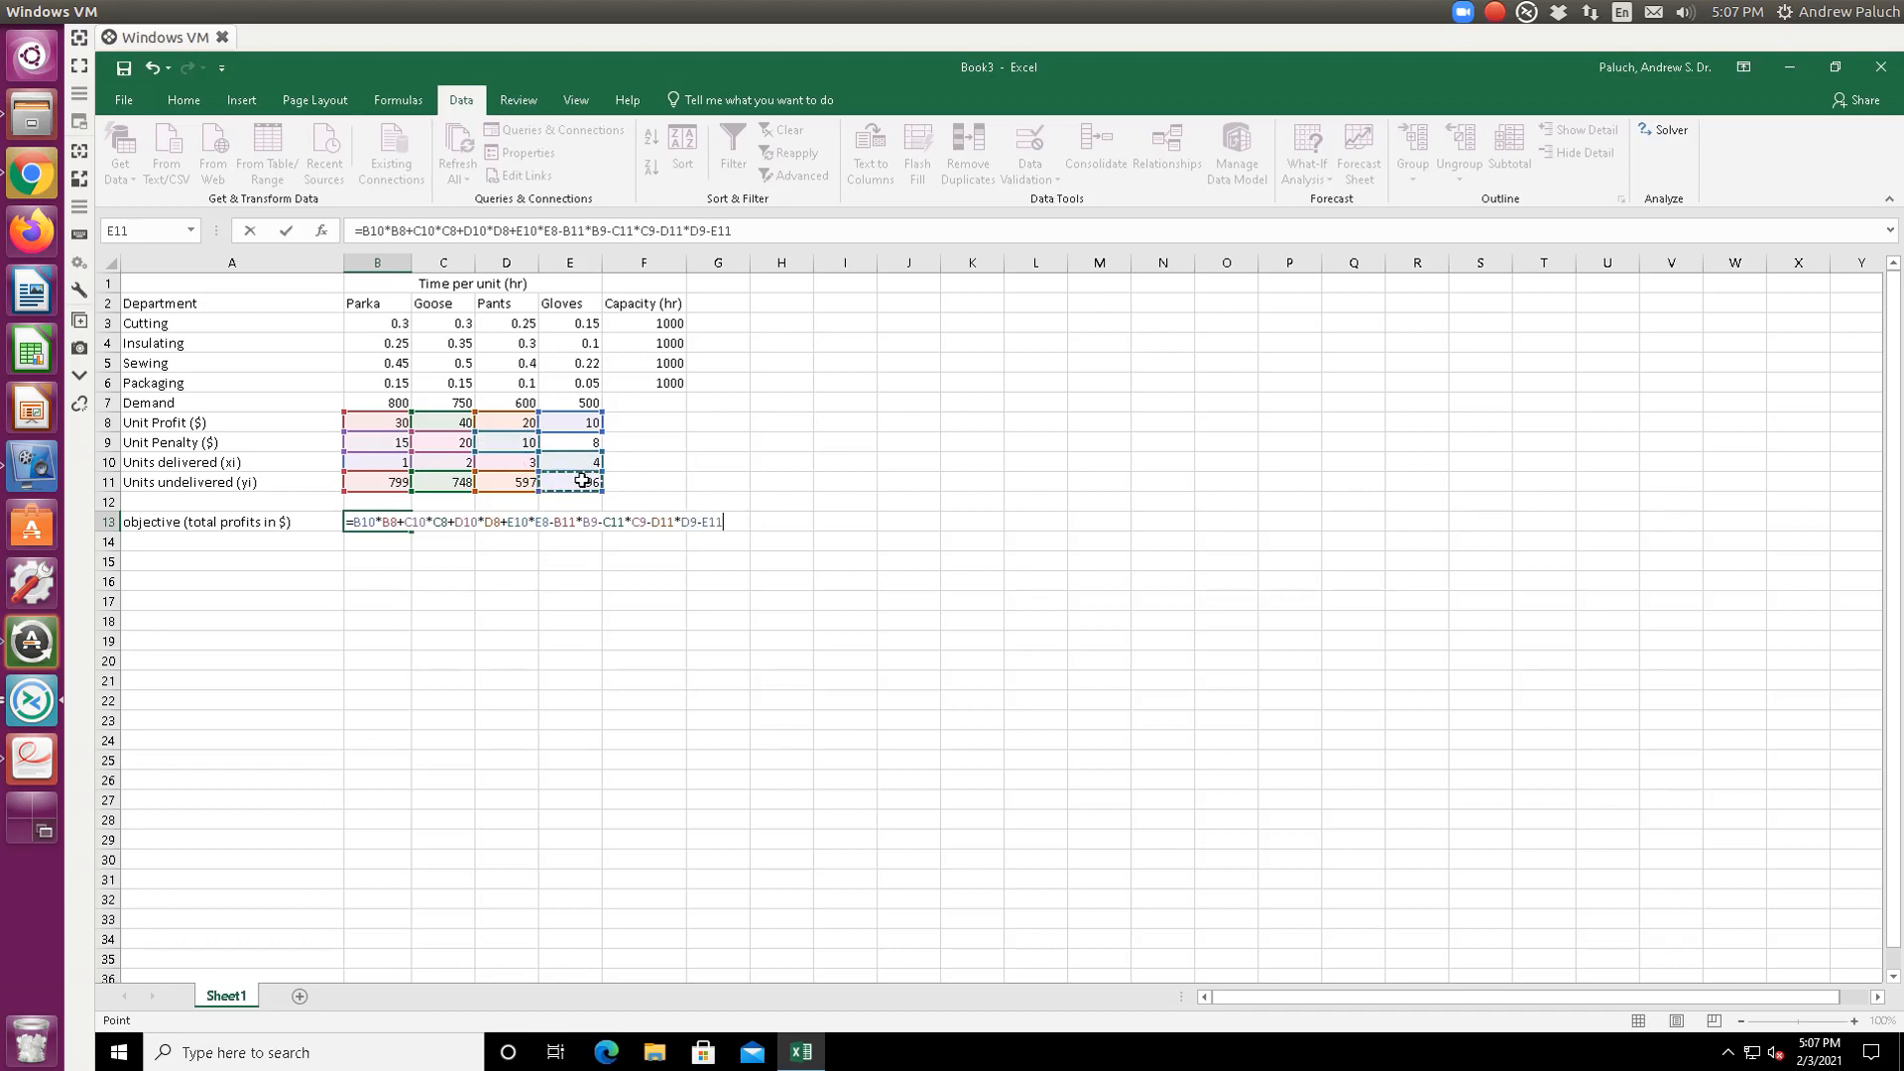
{"action": "type", "text": "*"}
{"action": "left_click", "coordinate": [569, 441]}
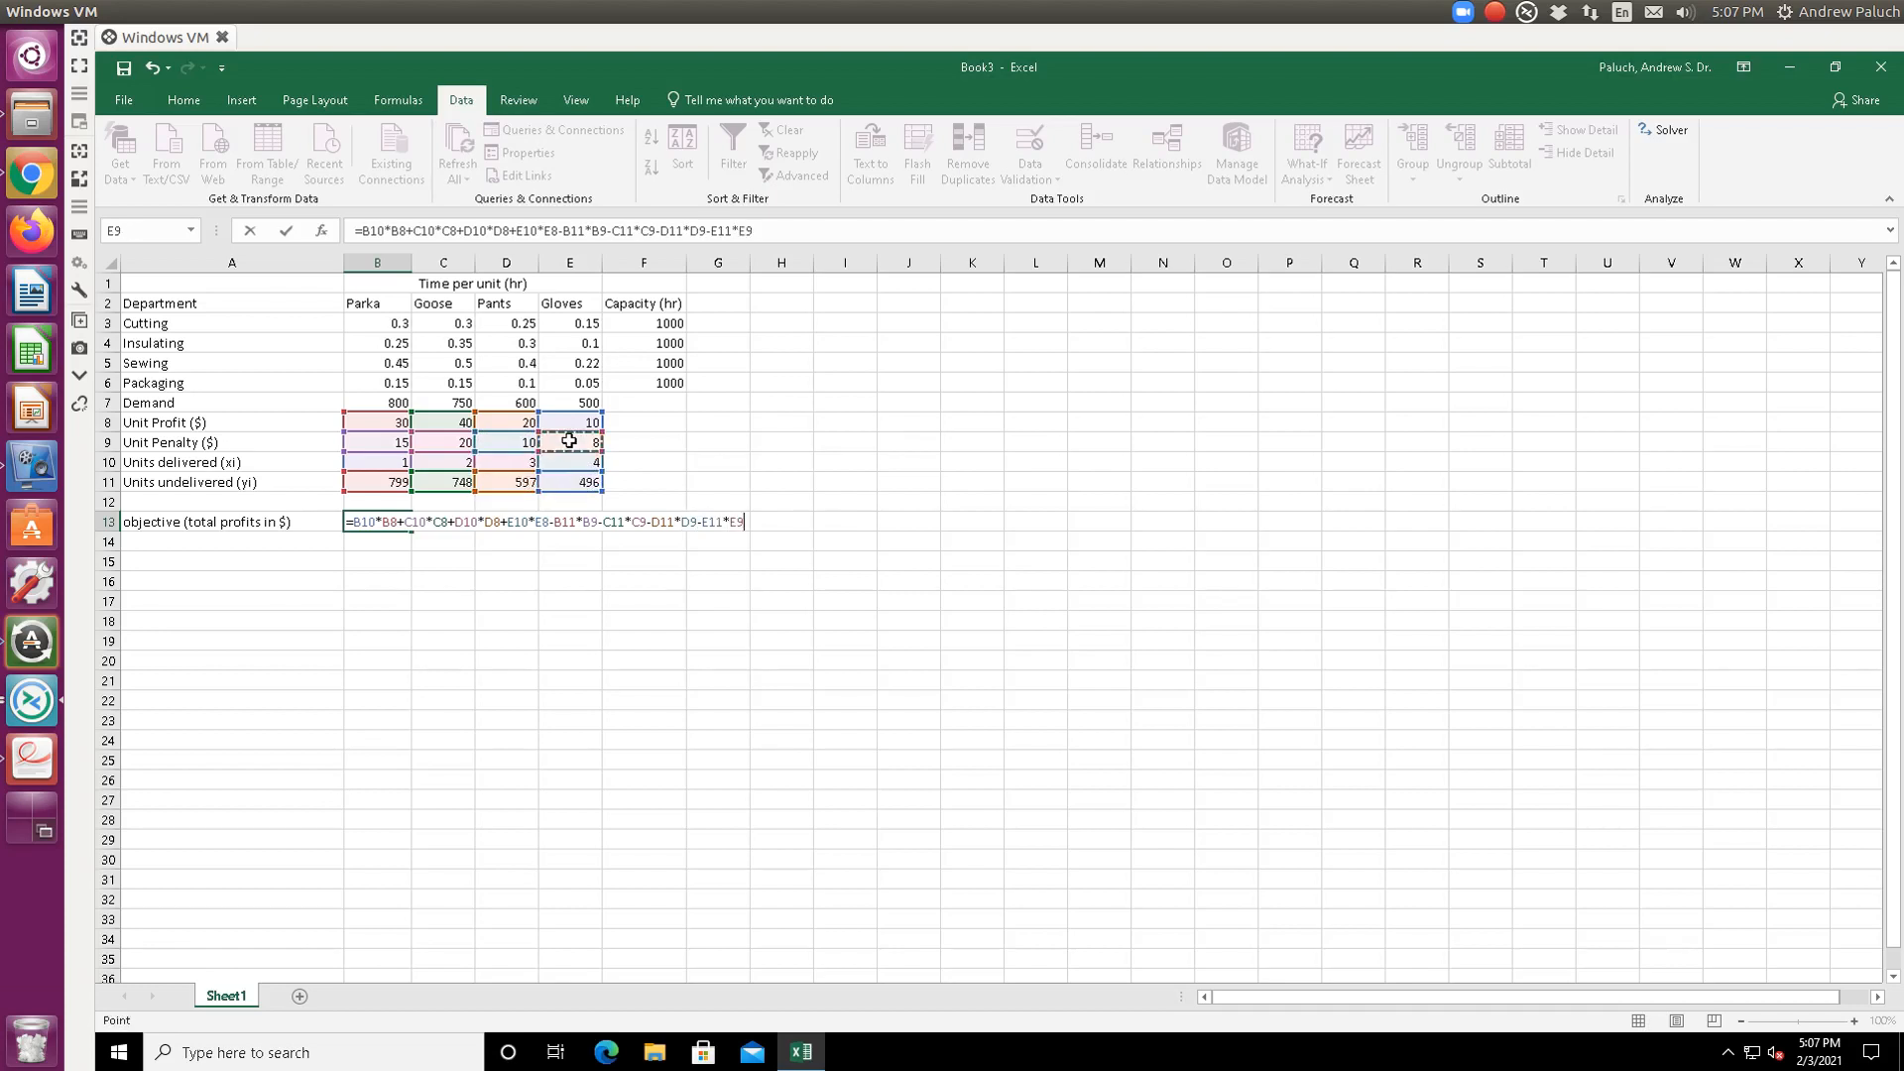
{"action": "key", "text": "Return"}
- Step through the undelivered and objective cells to verify formulas, ending at A15
{"action": "key", "text": "Up"}
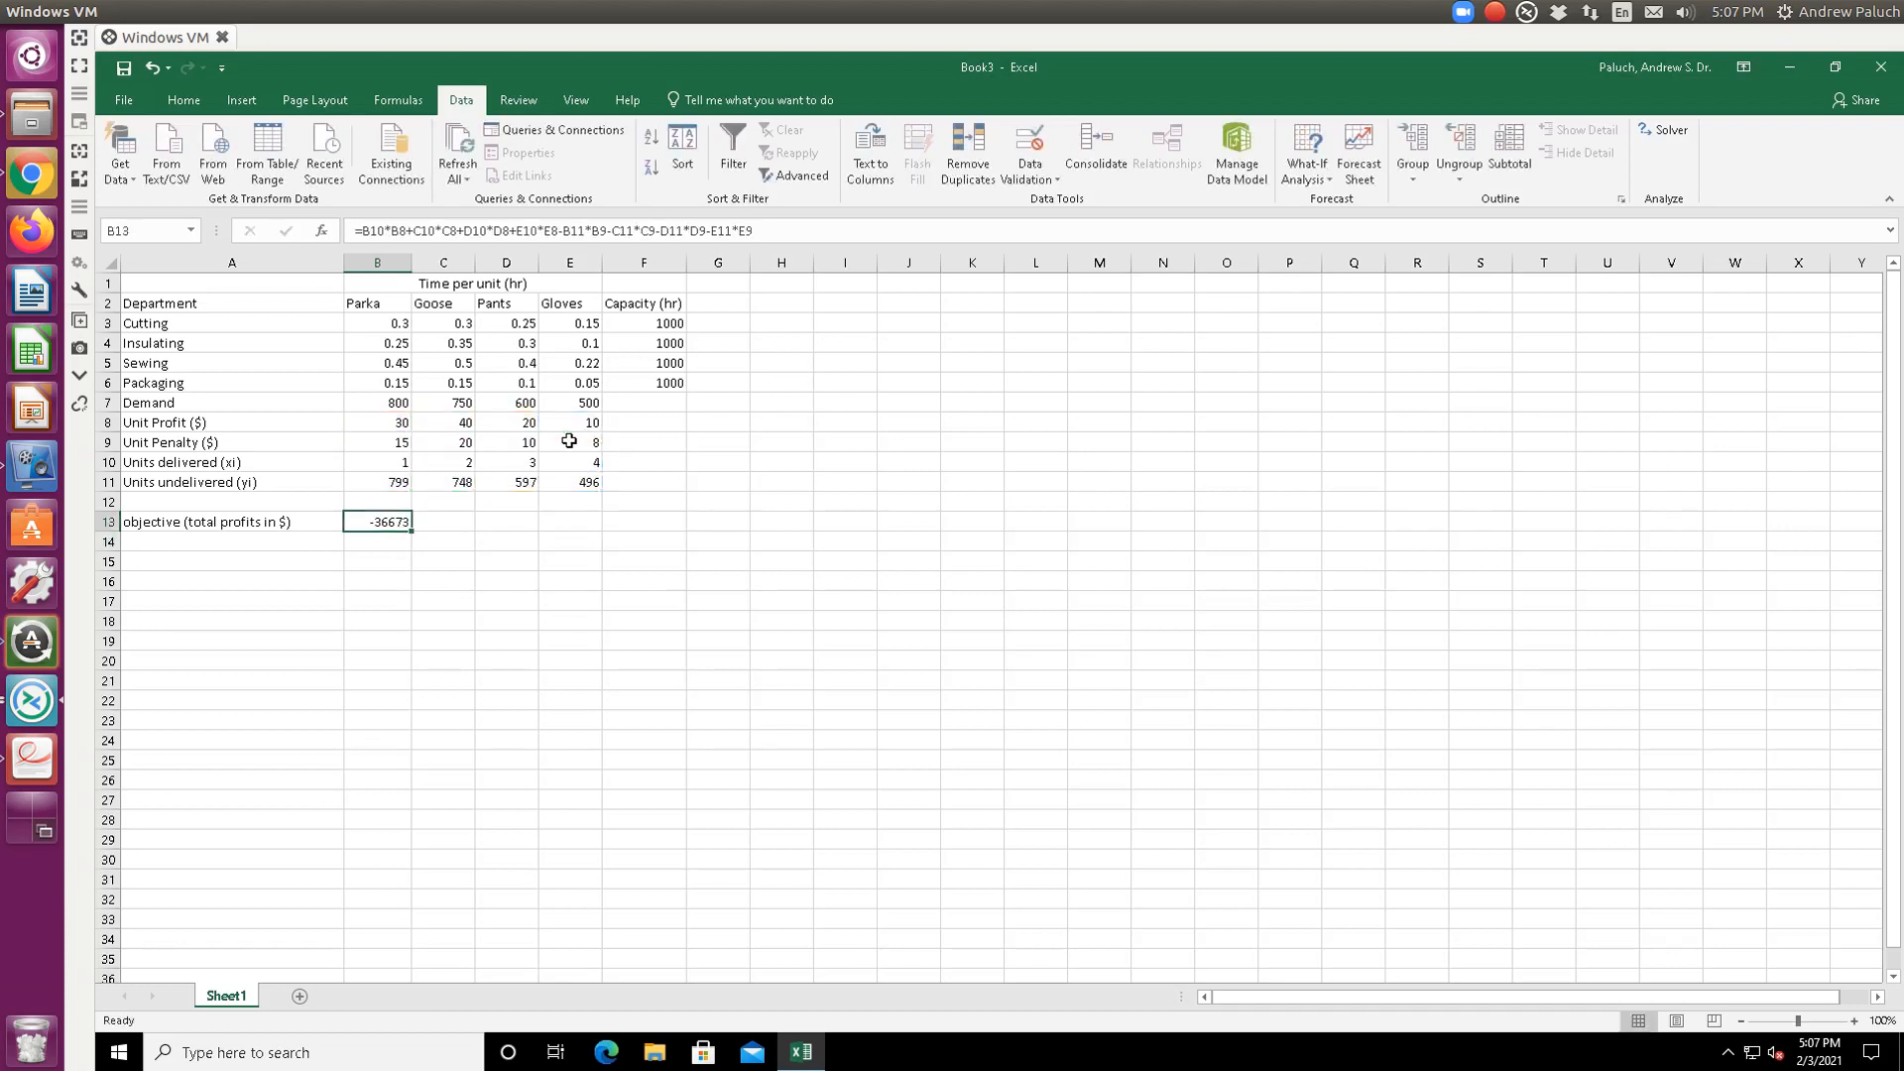
{"action": "key", "text": "Up"}
{"action": "key", "text": "Up"}
{"action": "key", "text": "Right"}
{"action": "key", "text": "Right"}
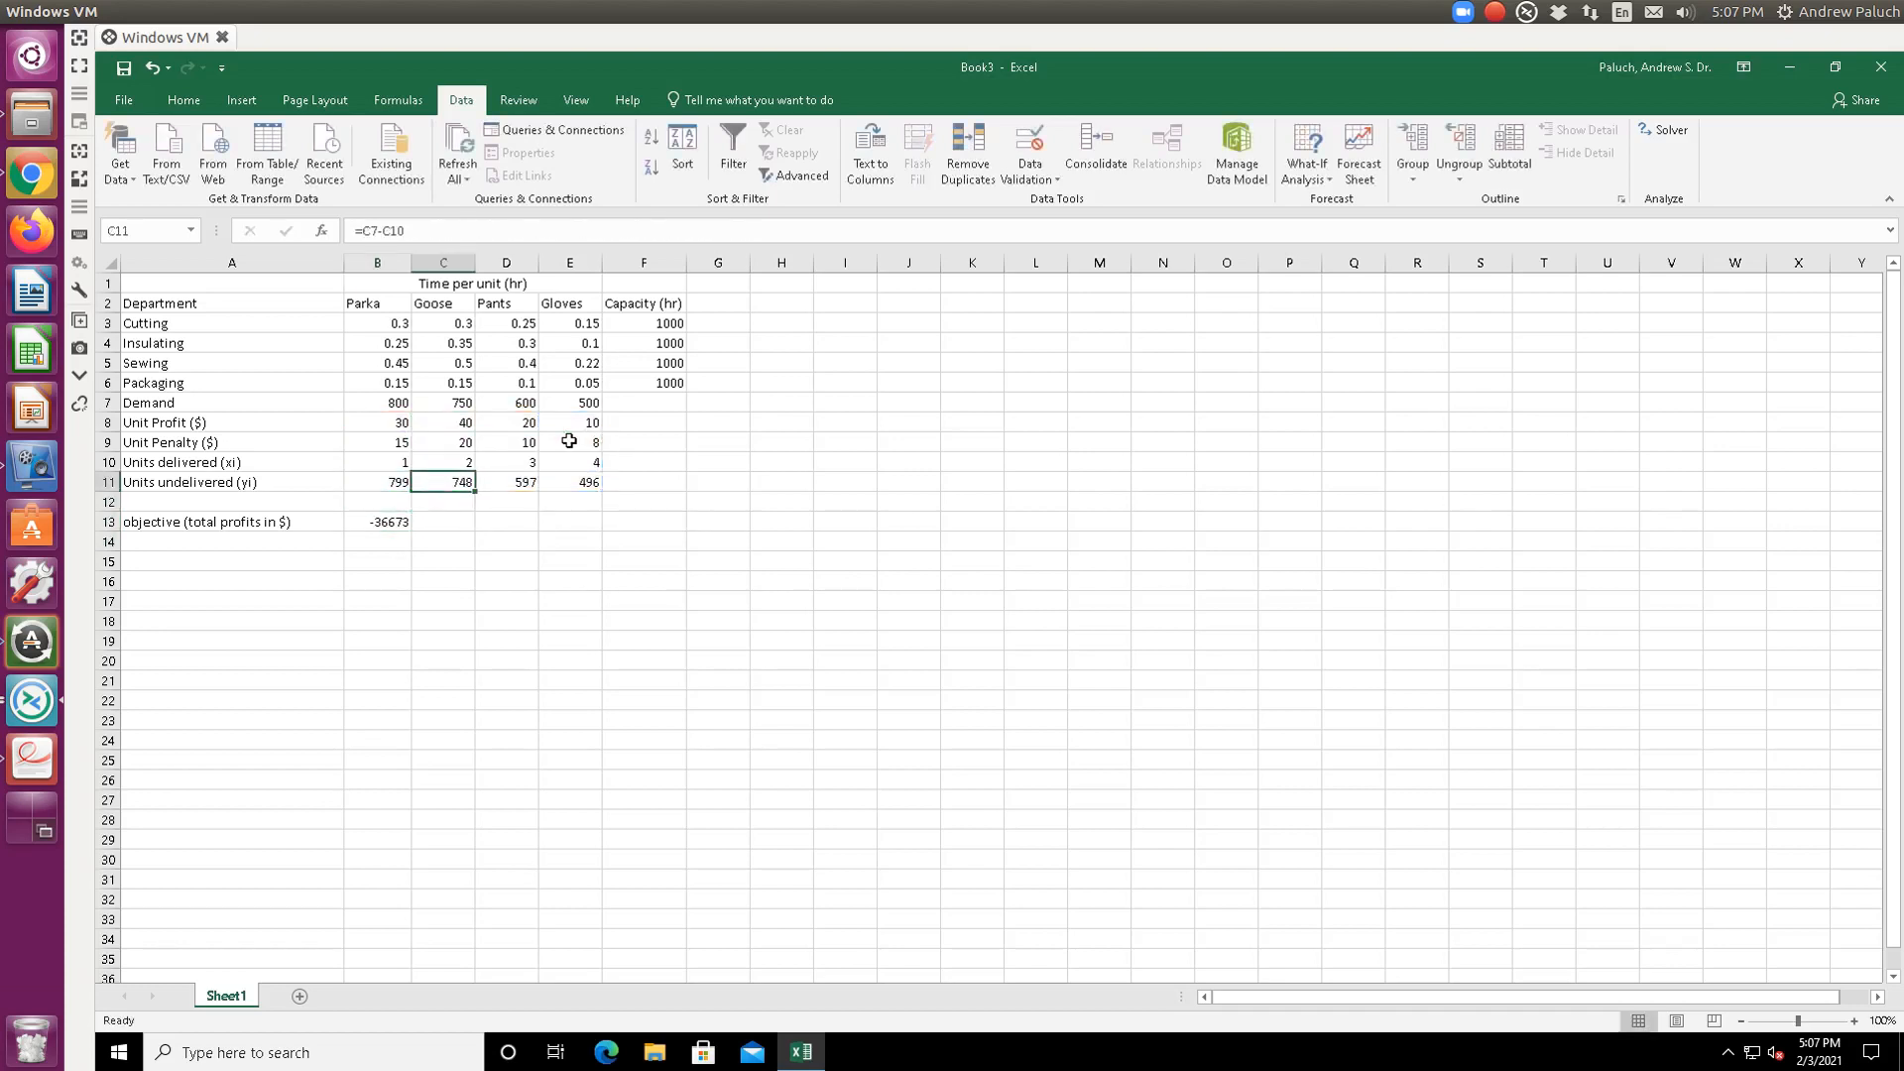
{"action": "key", "text": "Right"}
{"action": "key", "text": "Right"}
{"action": "key", "text": "Left"}
{"action": "key", "text": "Left"}
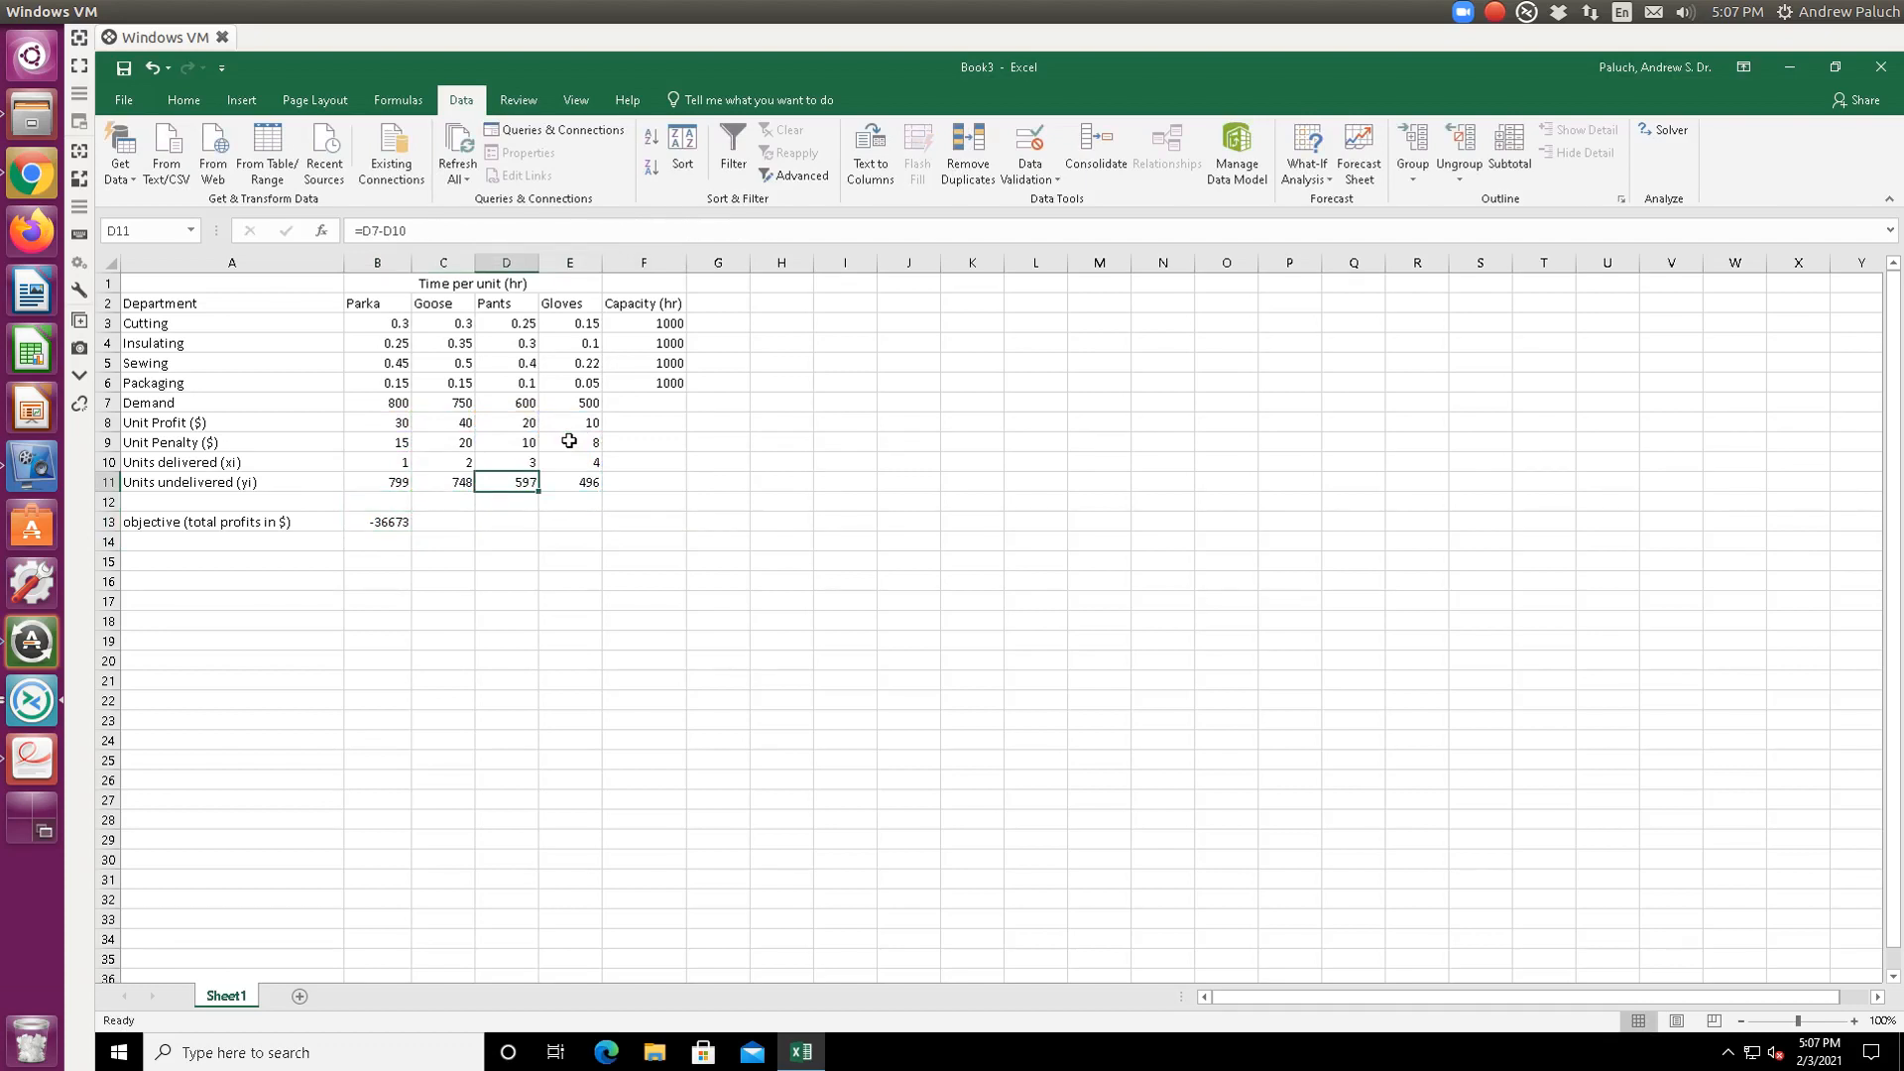
{"action": "key", "text": "Left"}
{"action": "key", "text": "Left"}
{"action": "key", "text": "Right"}
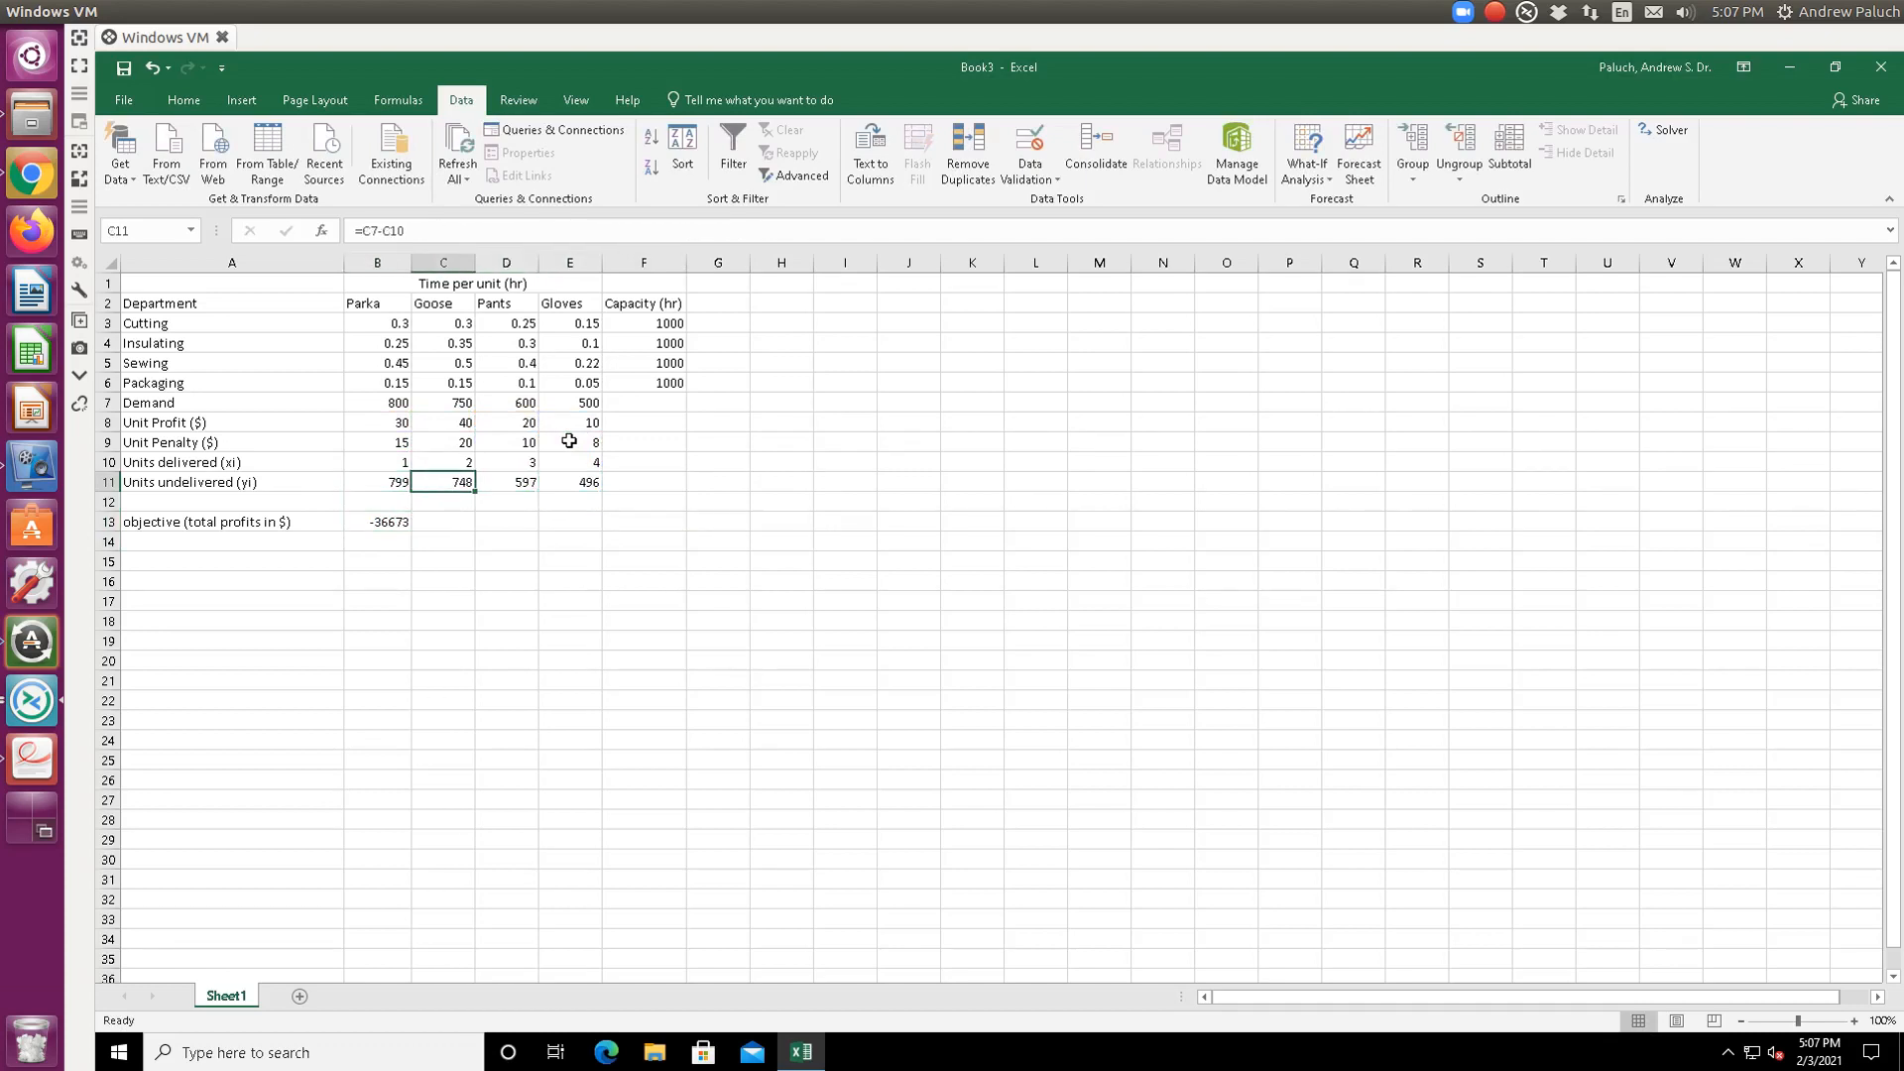
{"action": "key", "text": "Down"}
{"action": "key", "text": "Down"}
{"action": "key", "text": "Left"}
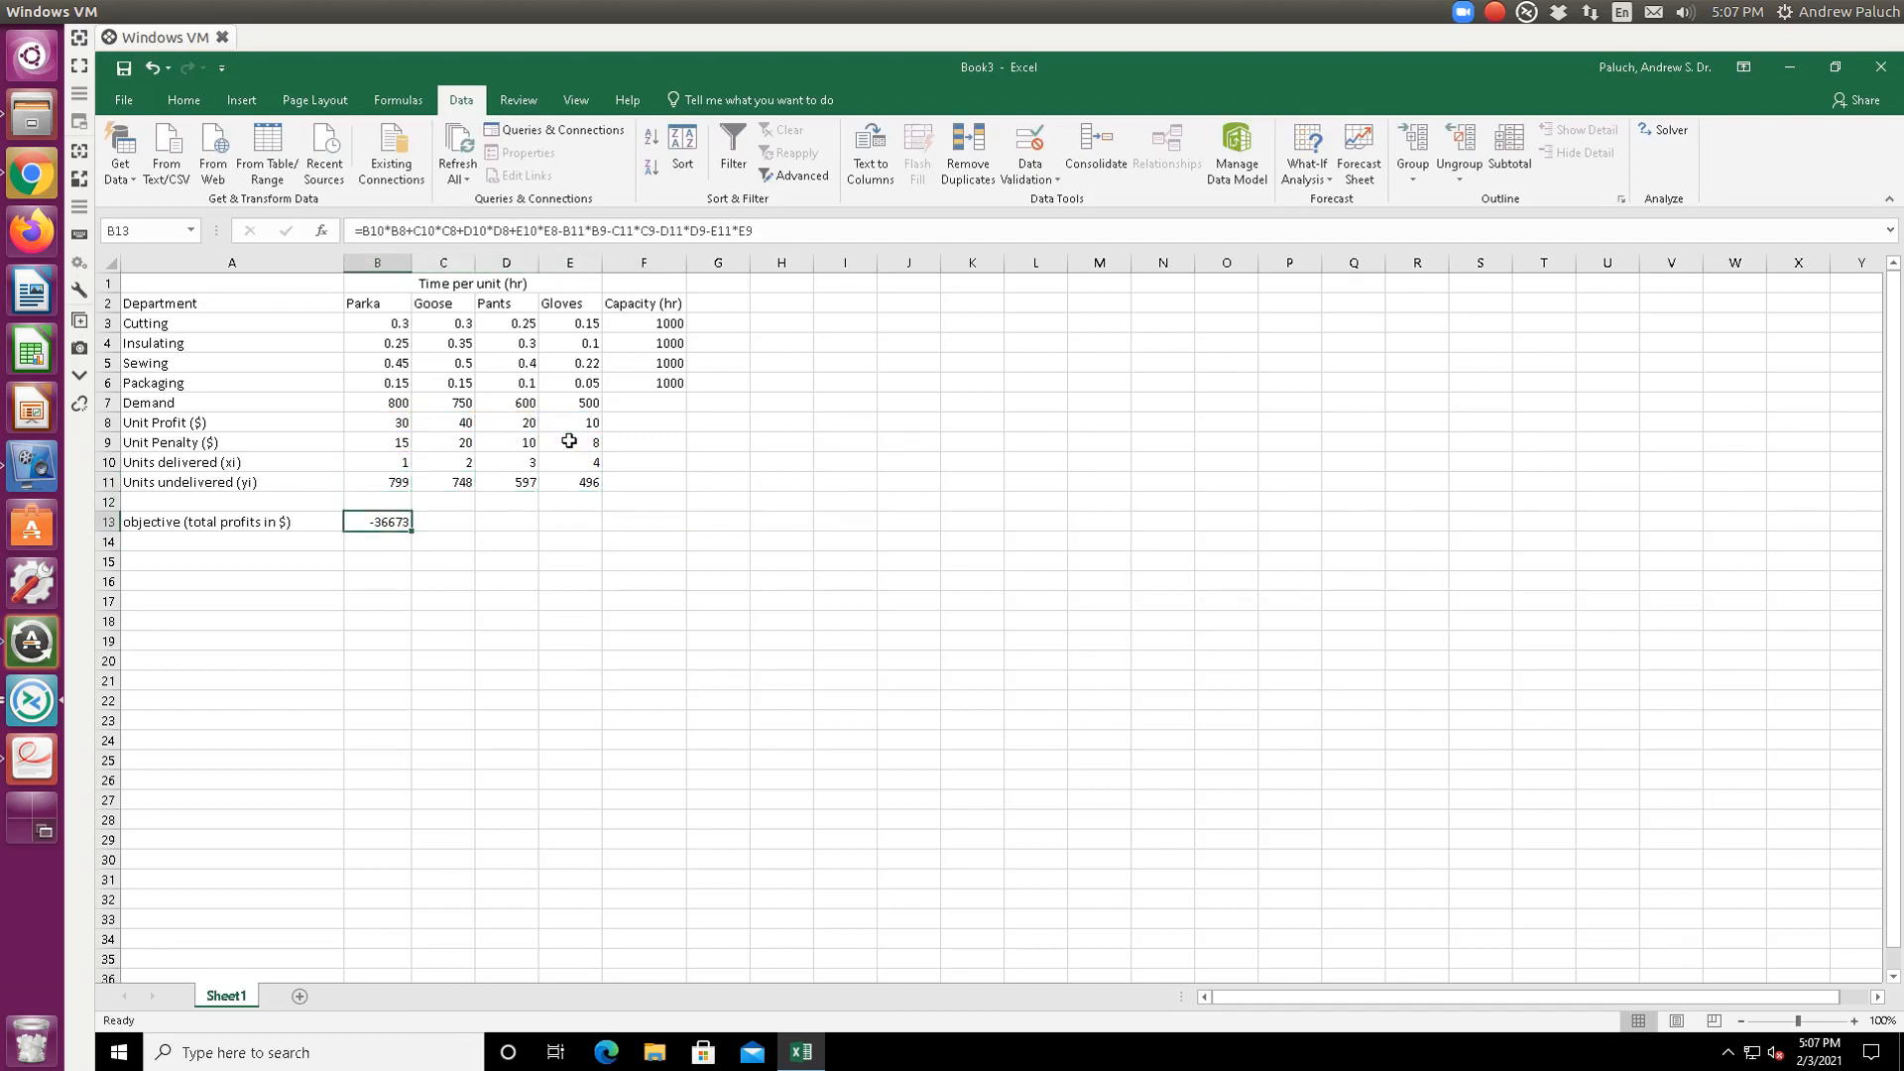
{"action": "key", "text": "Down"}
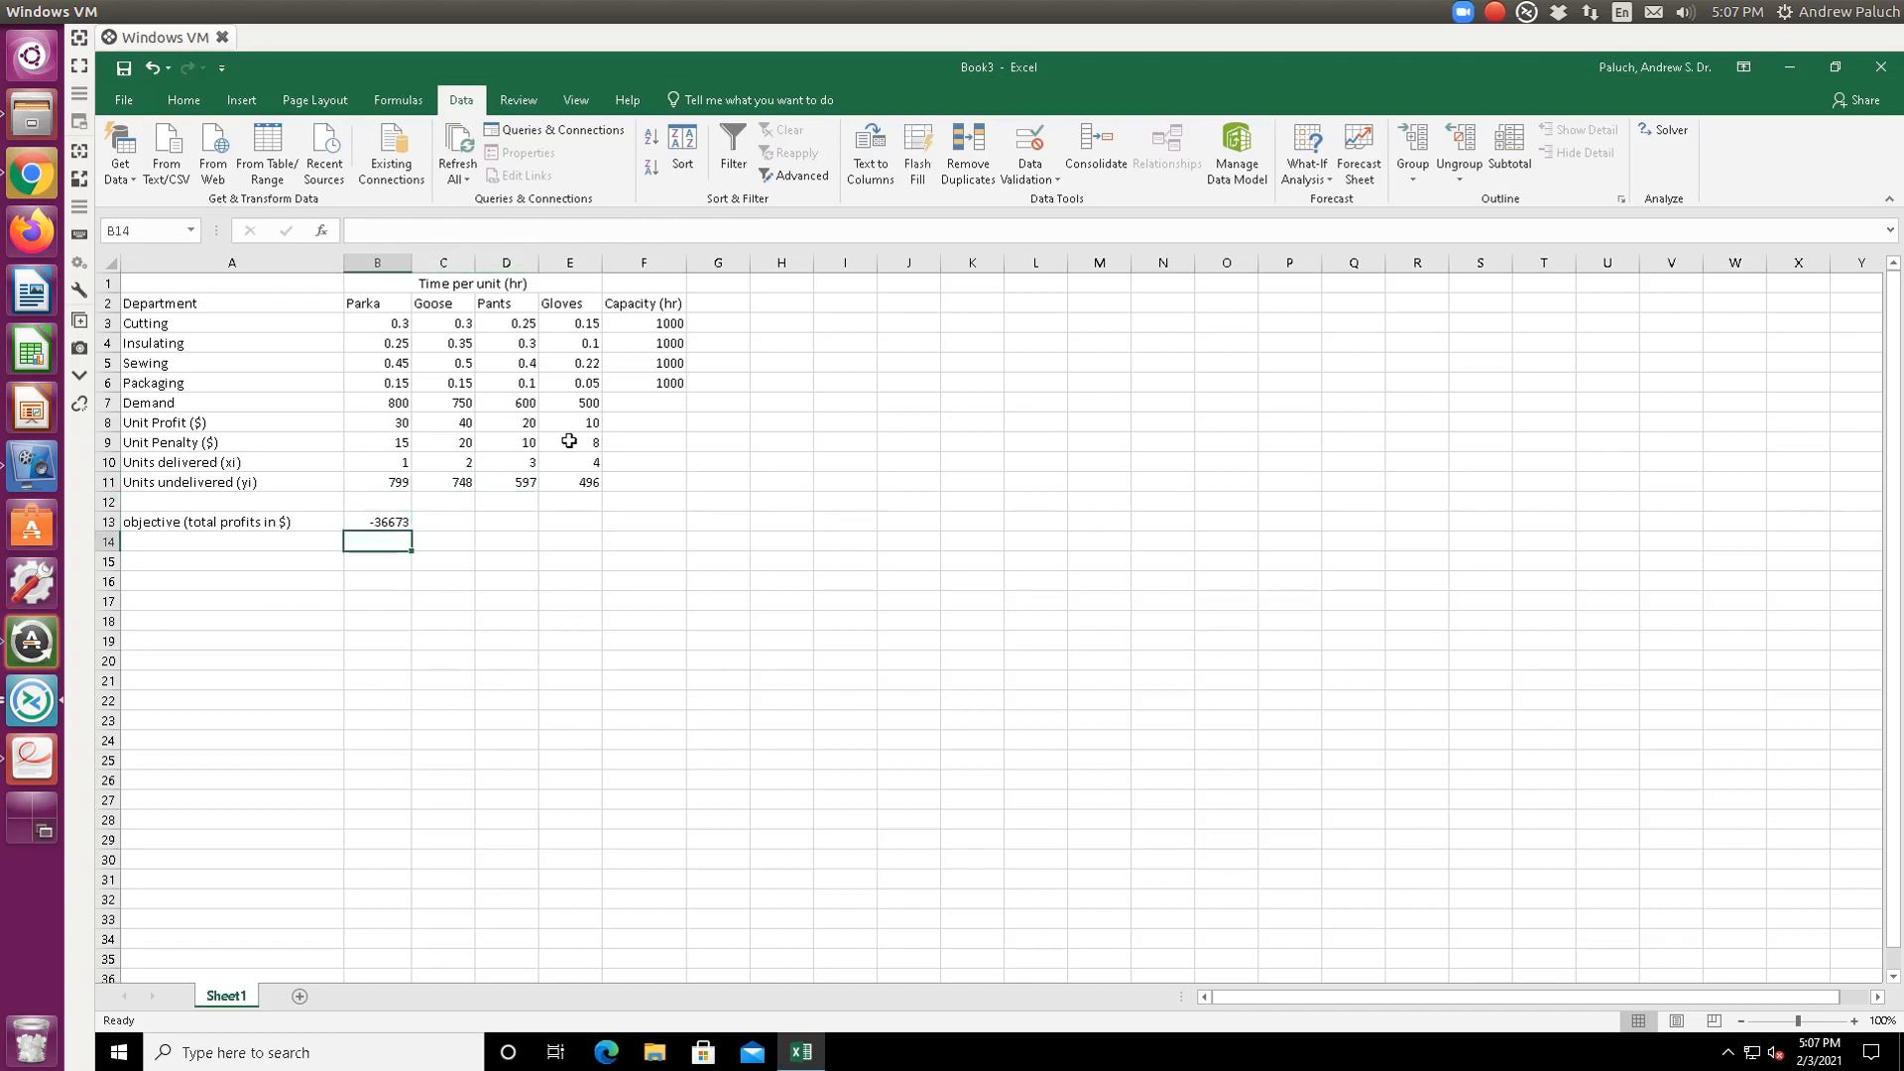
{"action": "key", "text": "Down"}
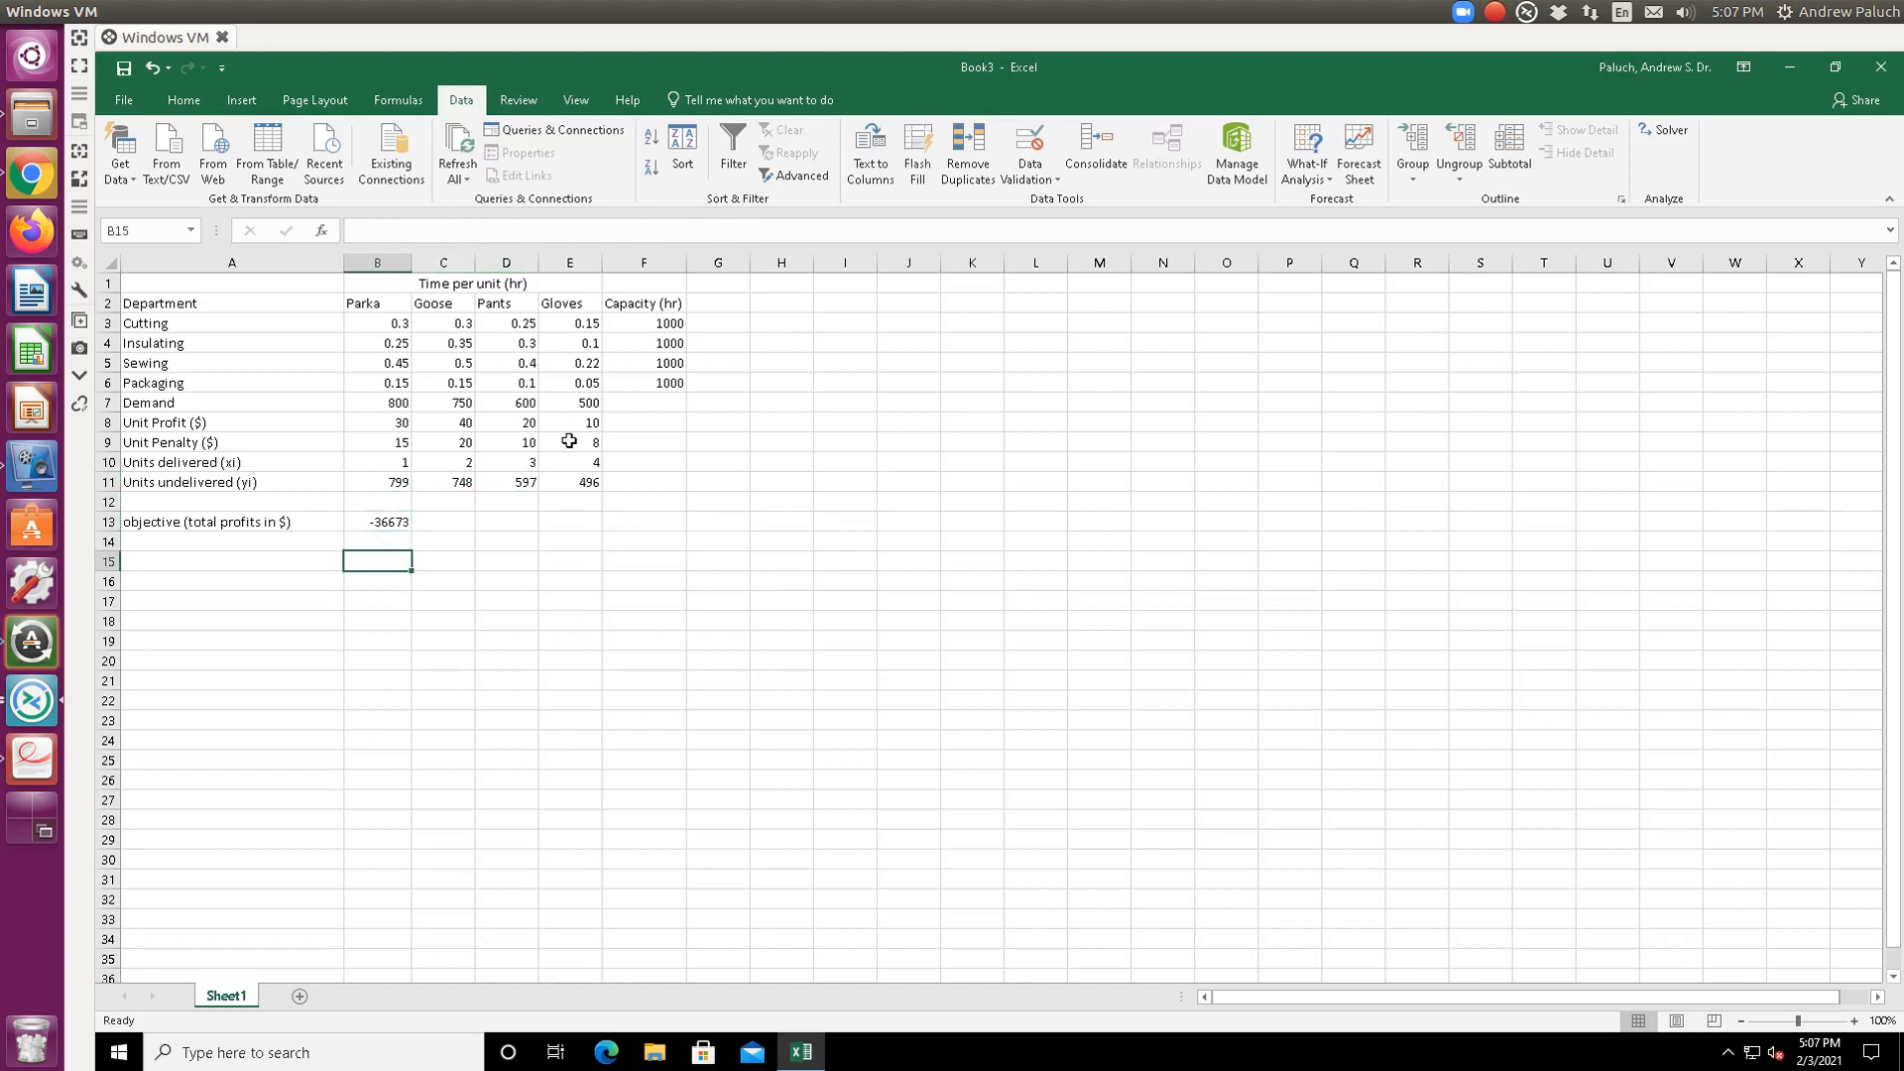
{"action": "key", "text": "Left"}
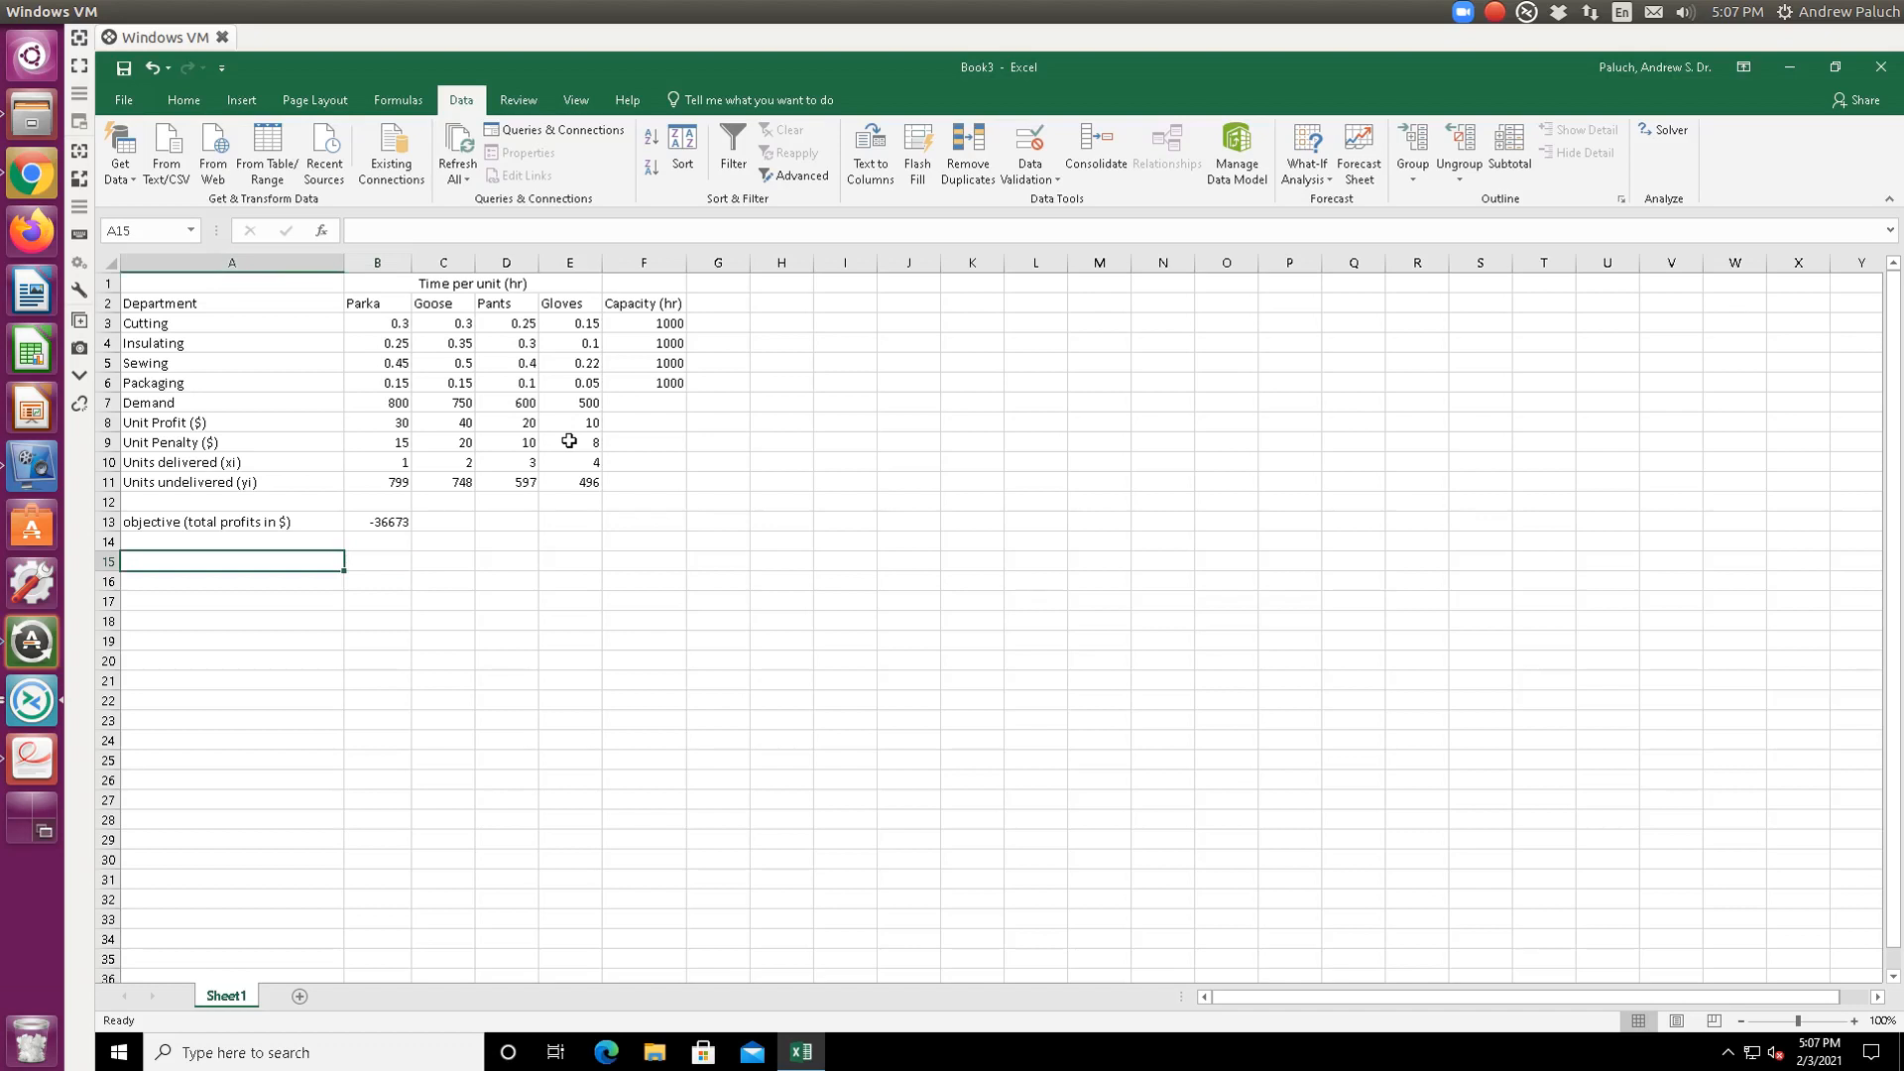
- Add a 'Constraints' heading with 'Capacity in each department (hr)' below it
{"action": "type", "text": "Constraints"}
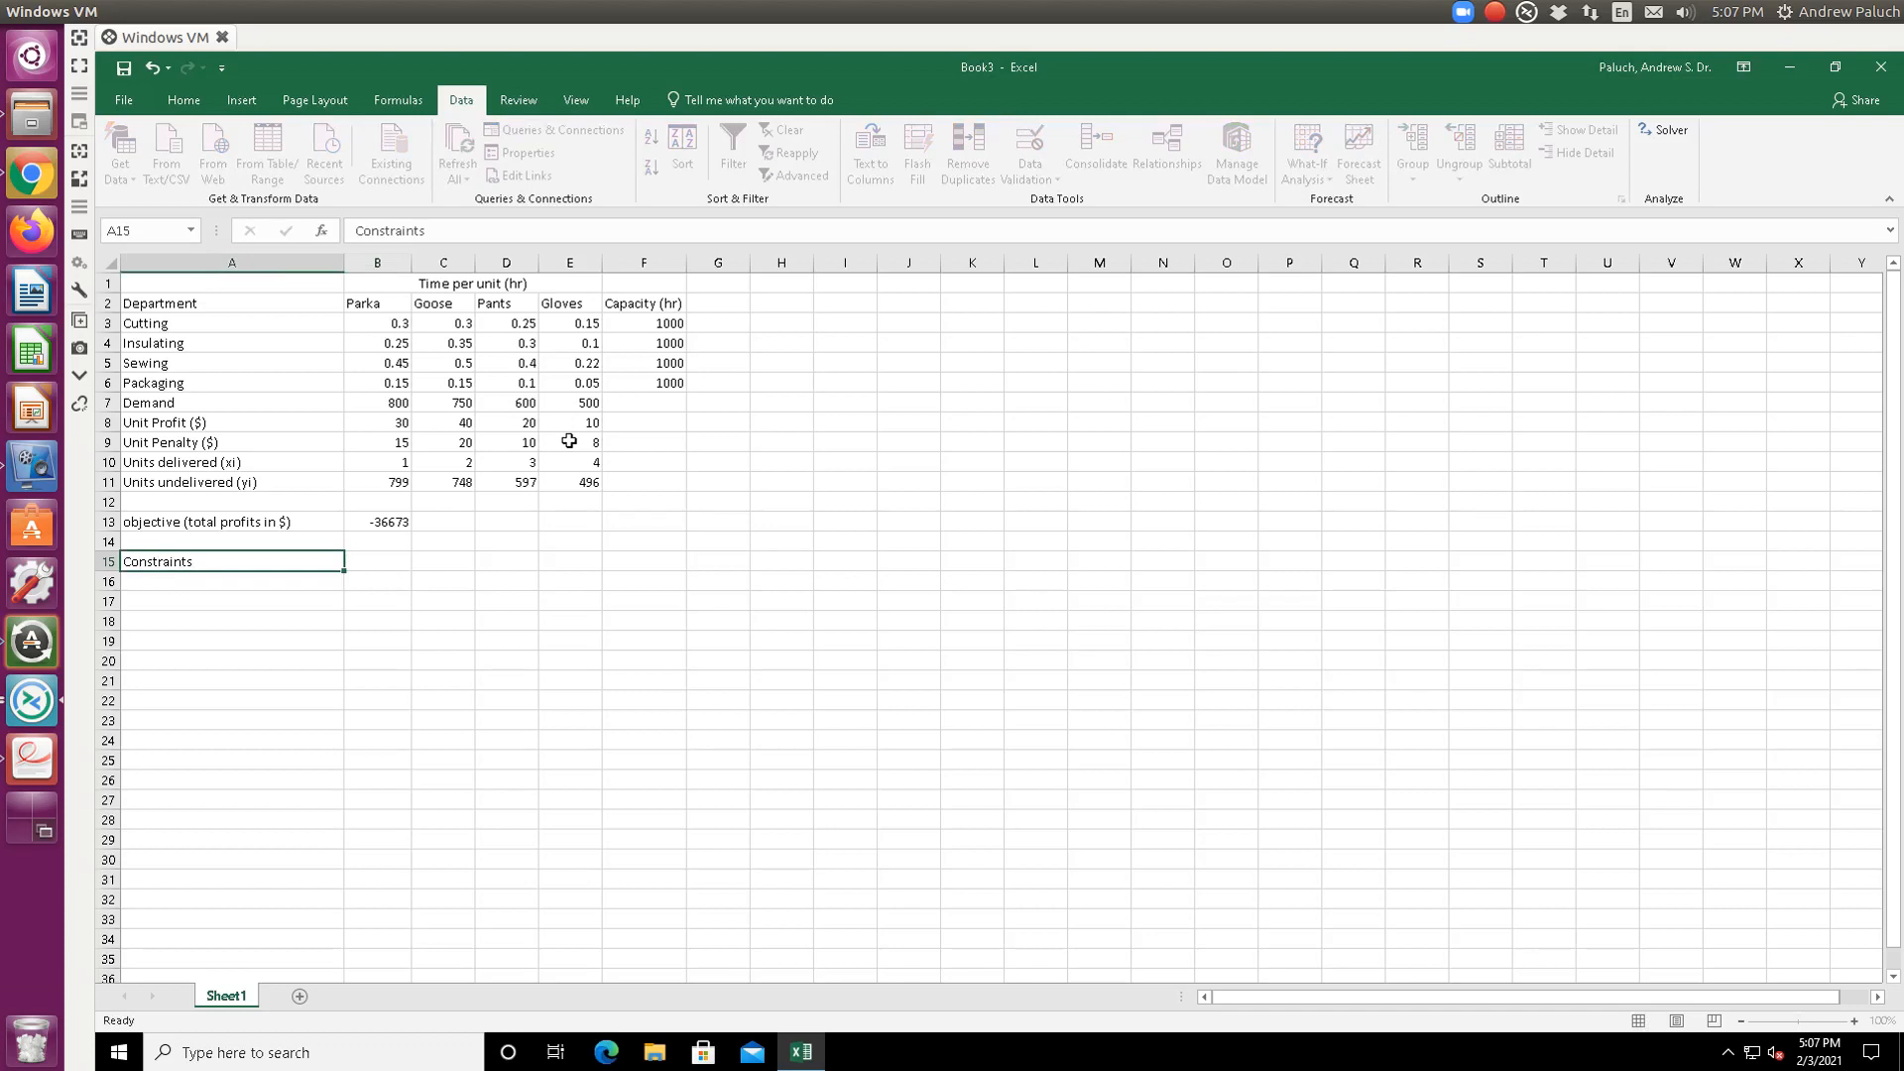
{"action": "key", "text": "Return"}
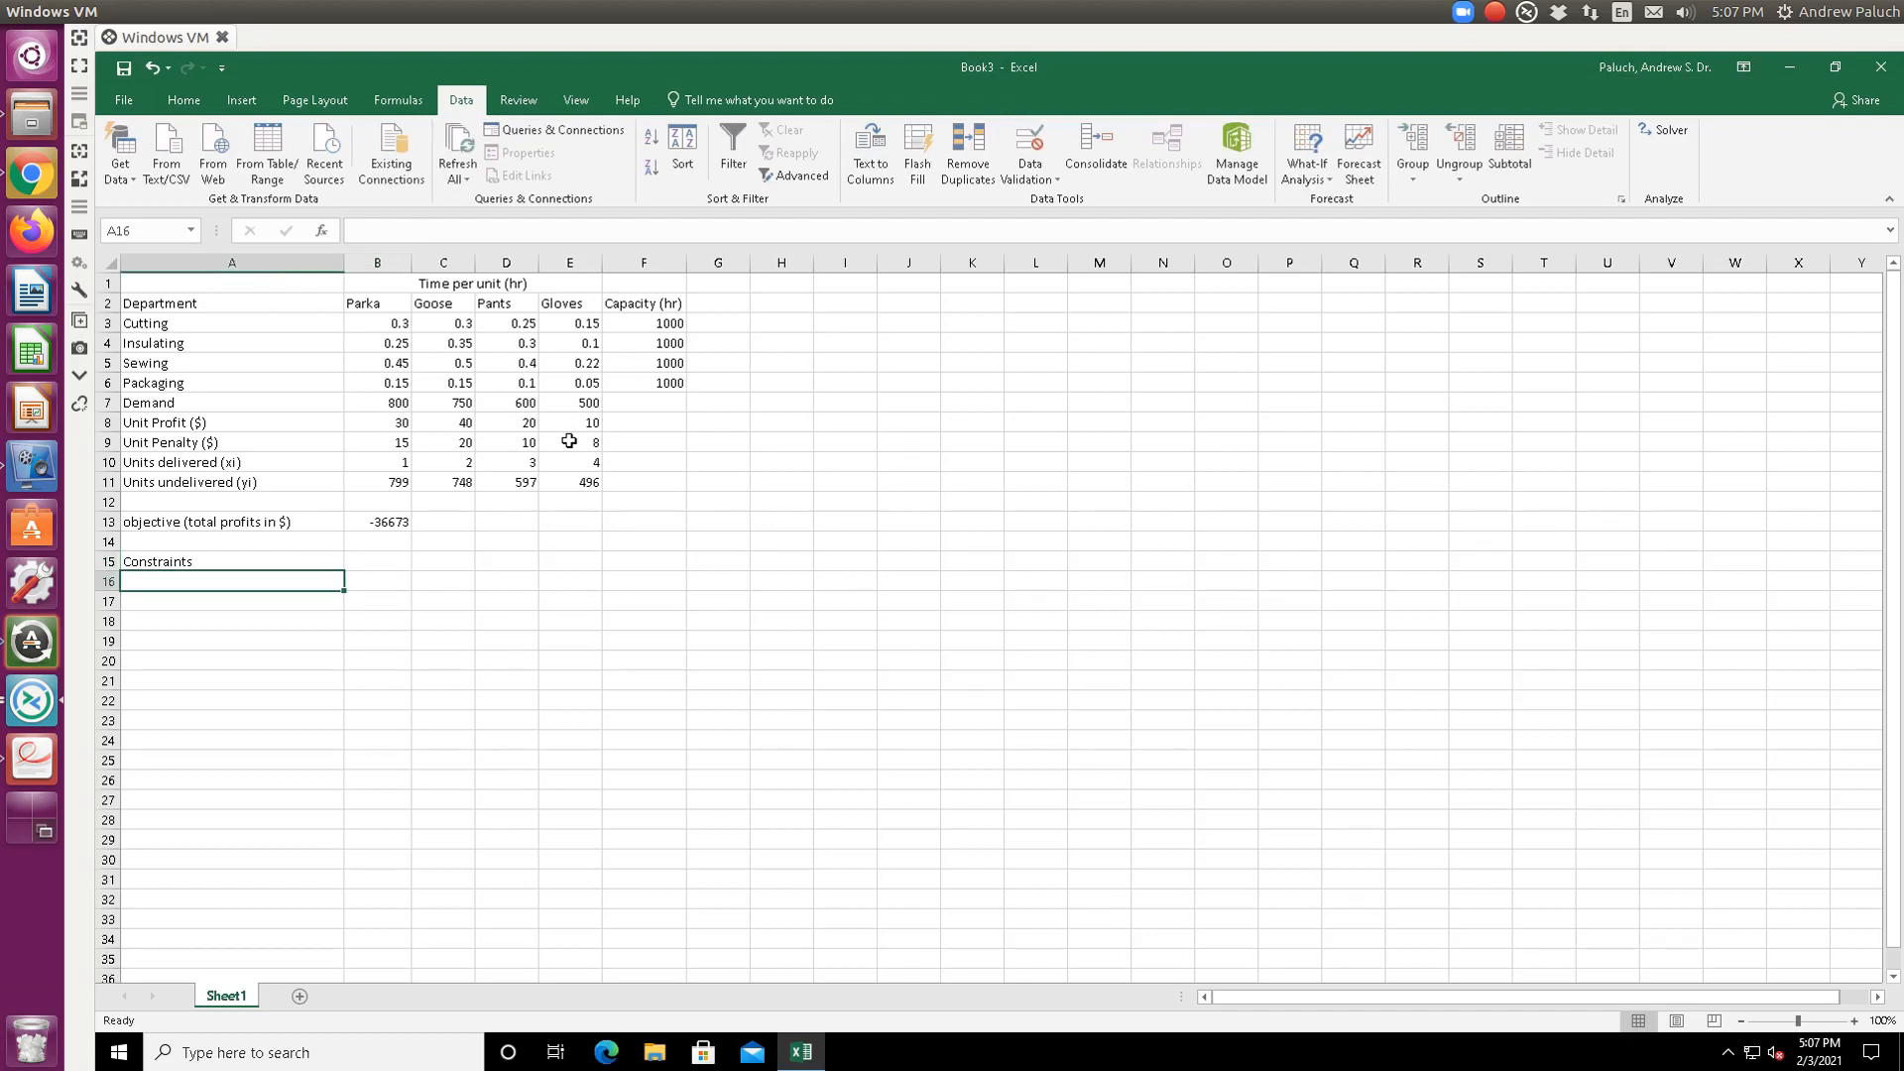
{"action": "type", "text": "Capacity"}
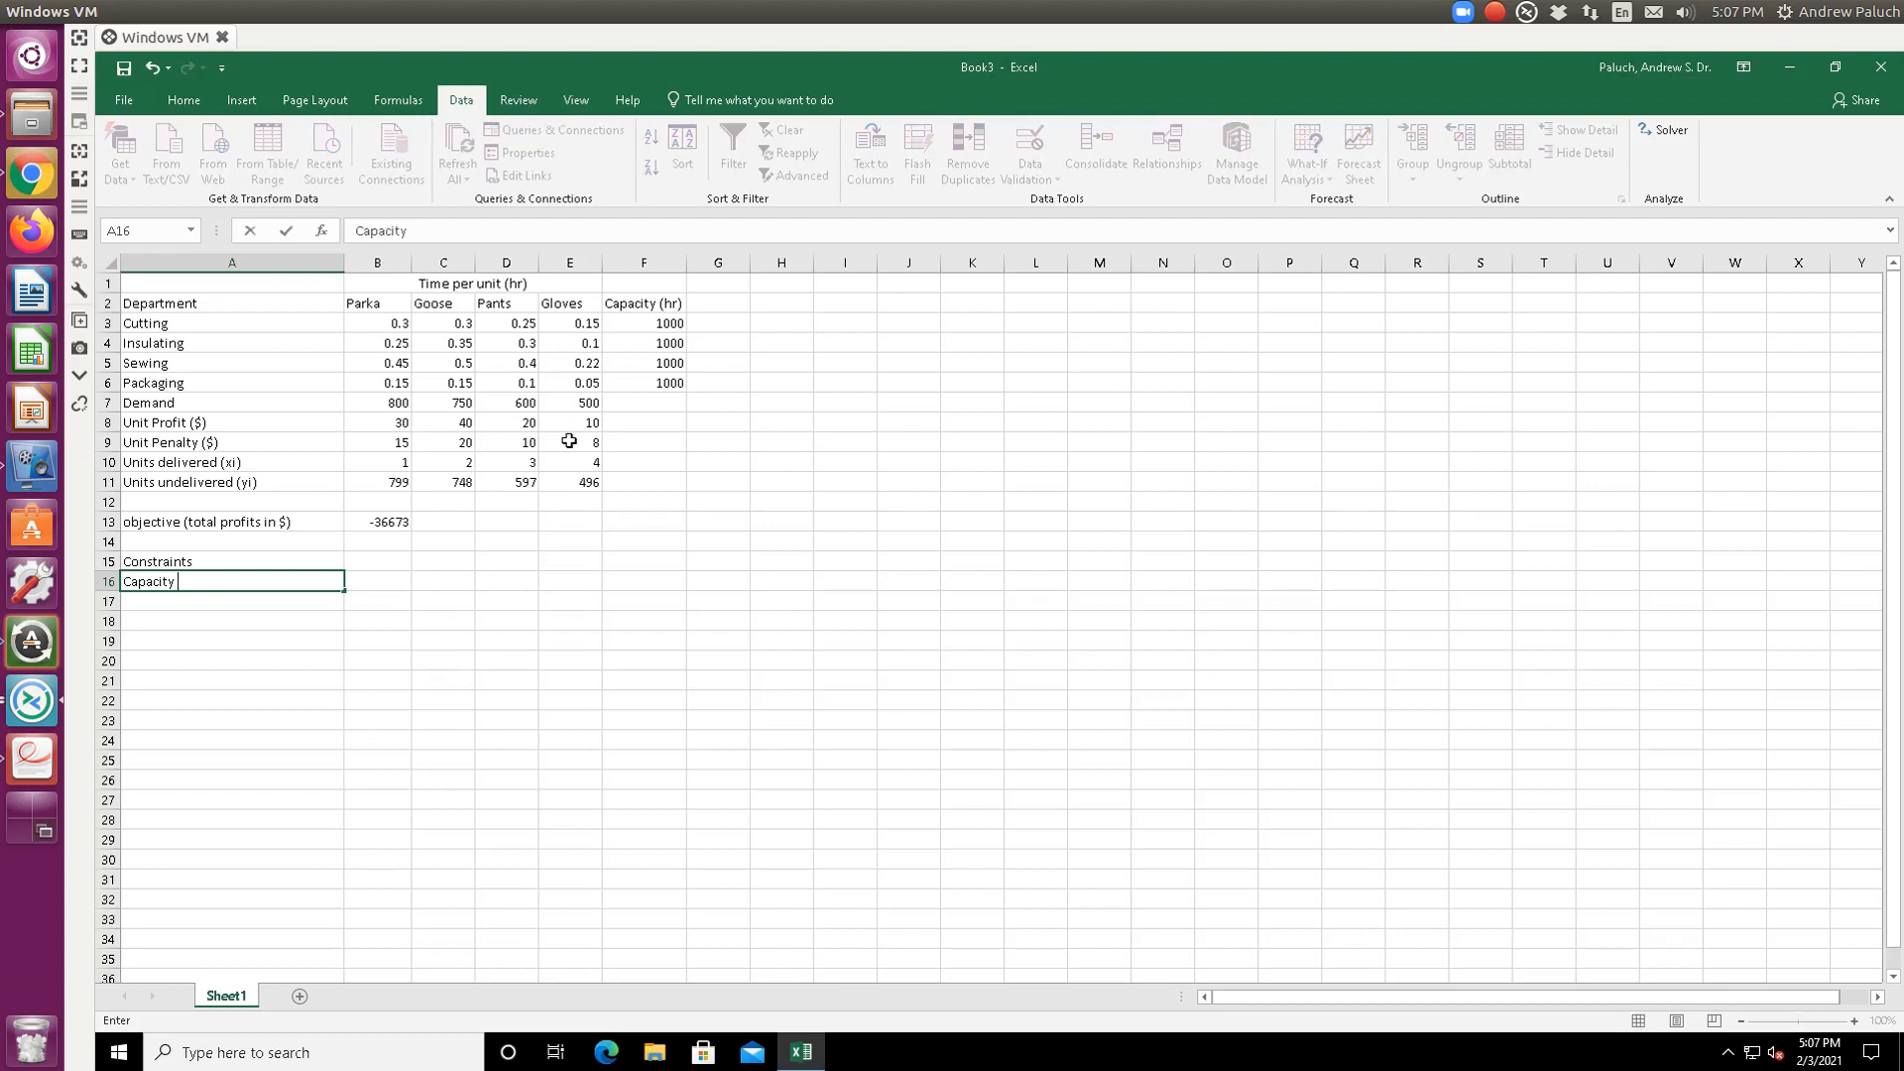
{"action": "type", "text": " in each department "}
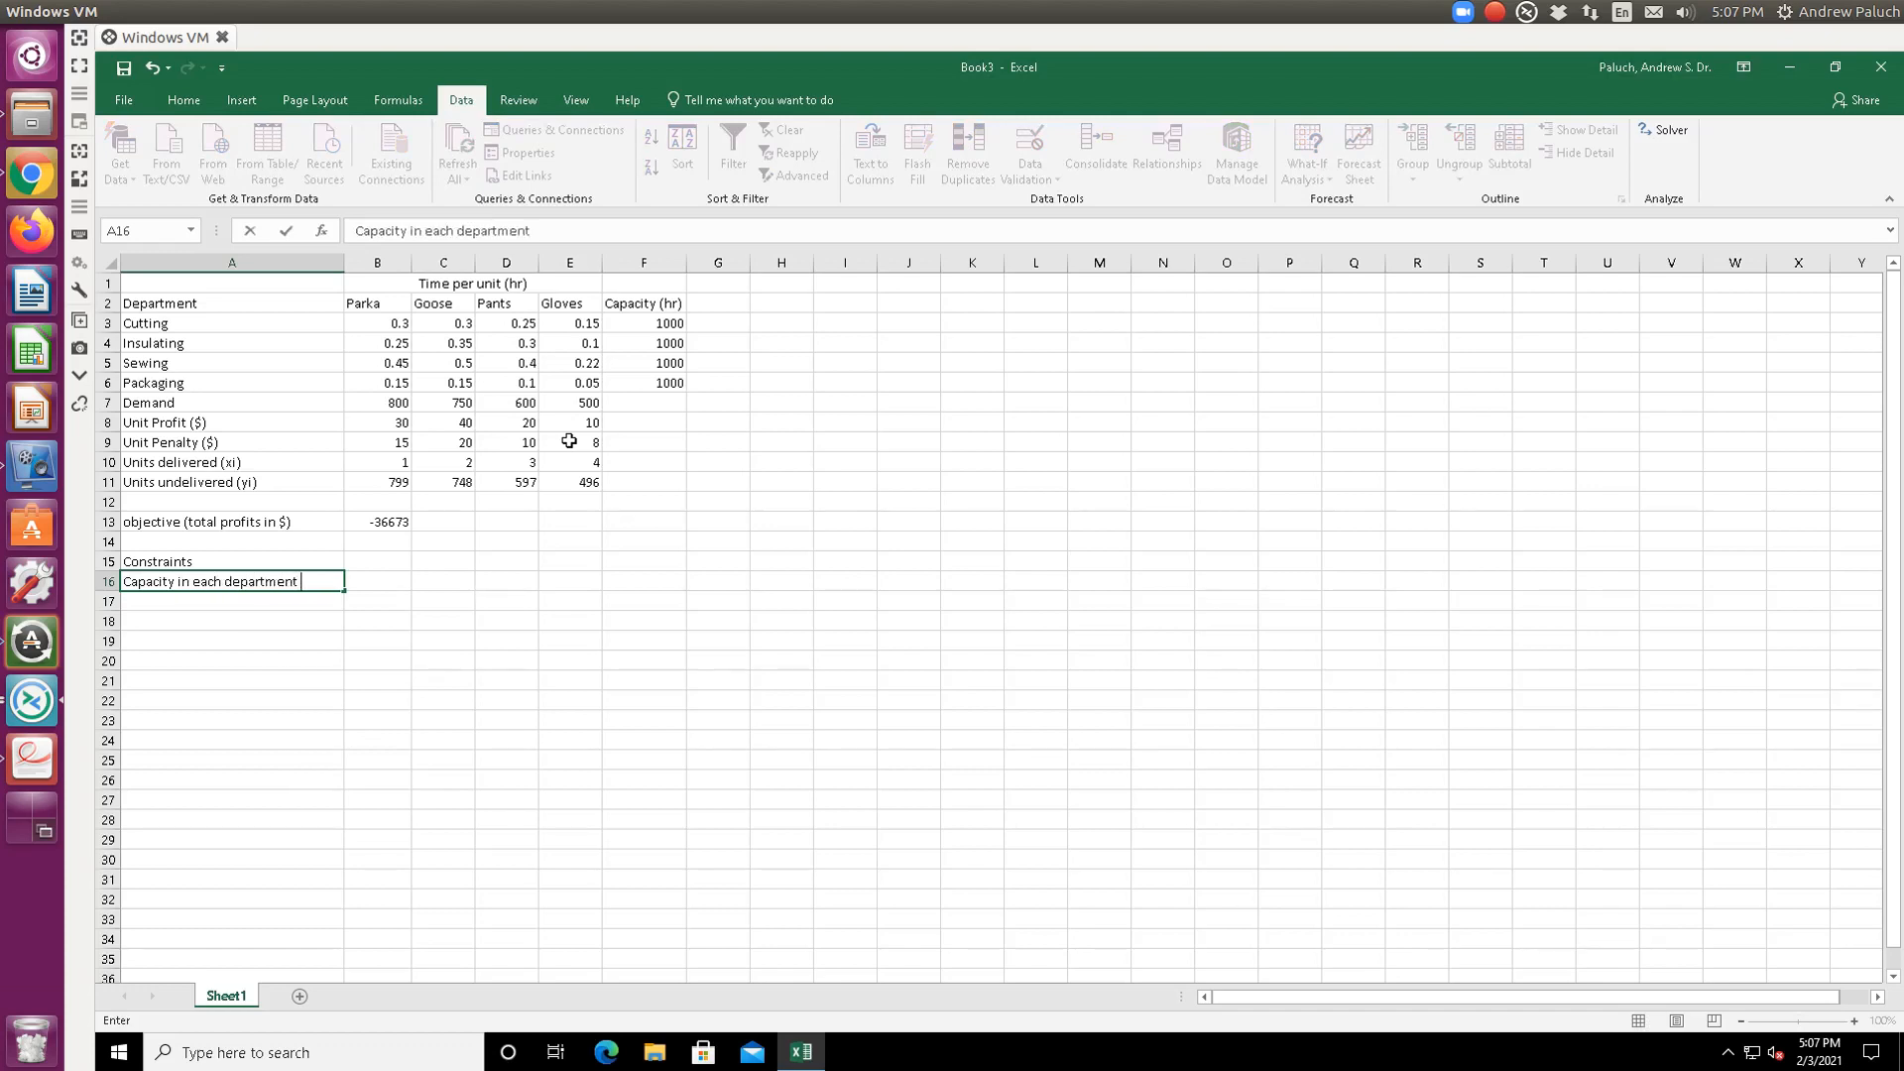
{"action": "type", "text": "(hr)"}
{"action": "key", "text": "ctrl+Return"}
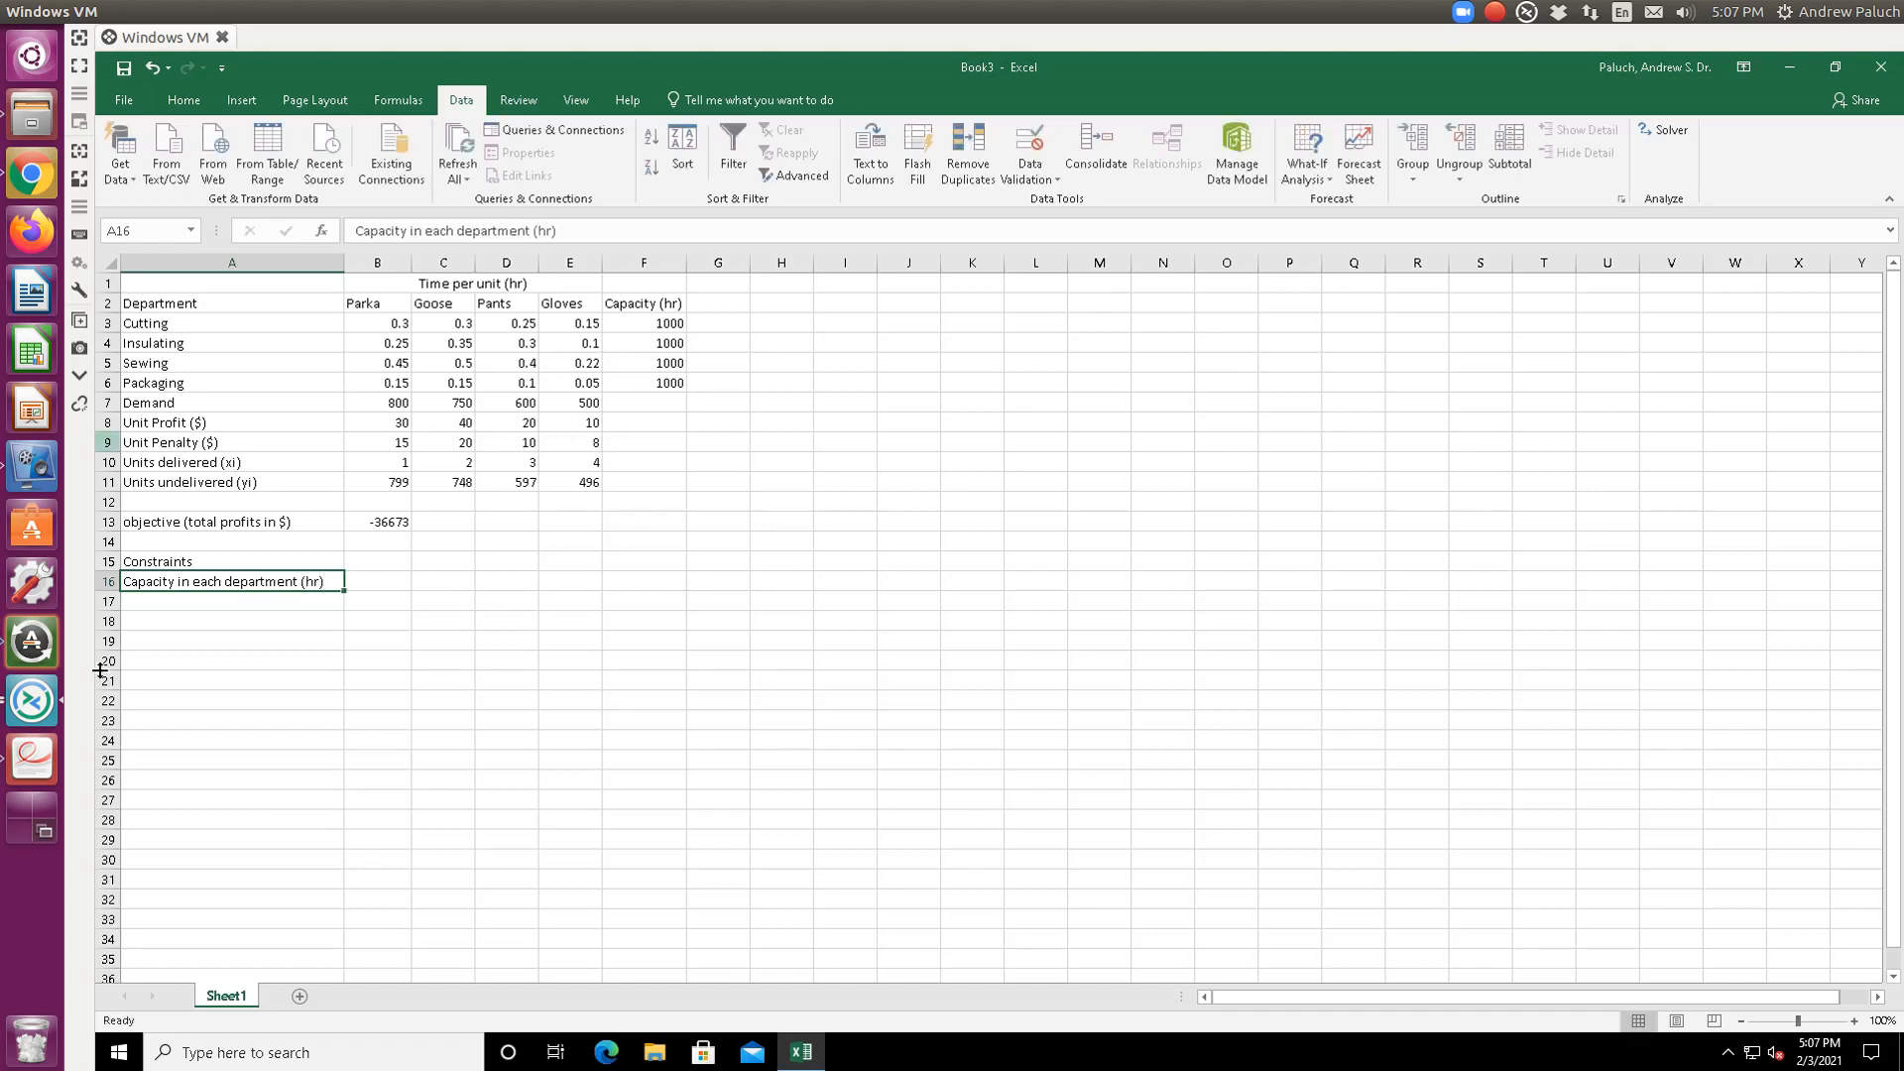
- Change the label to 'Time in each department (hr)'
{"action": "left_click", "coordinate": [229, 599]}
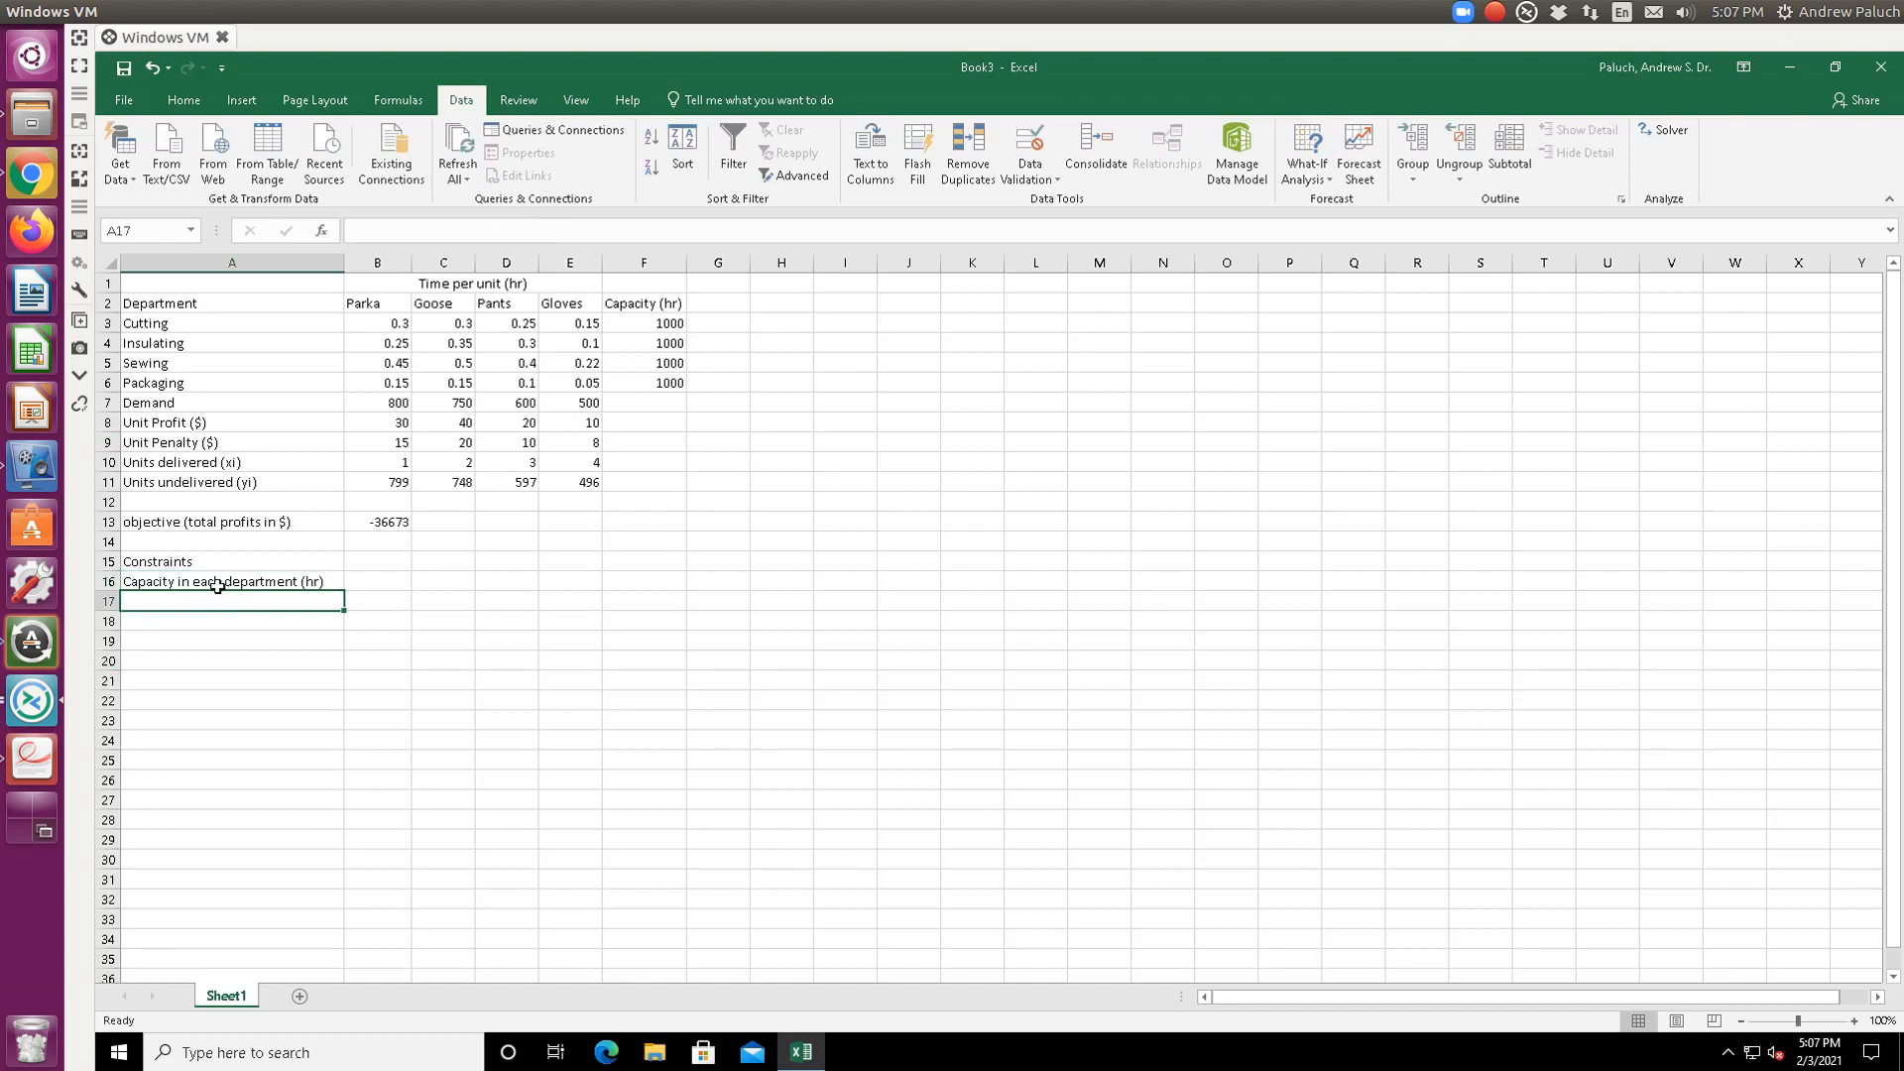
{"action": "left_click", "coordinate": [224, 583]}
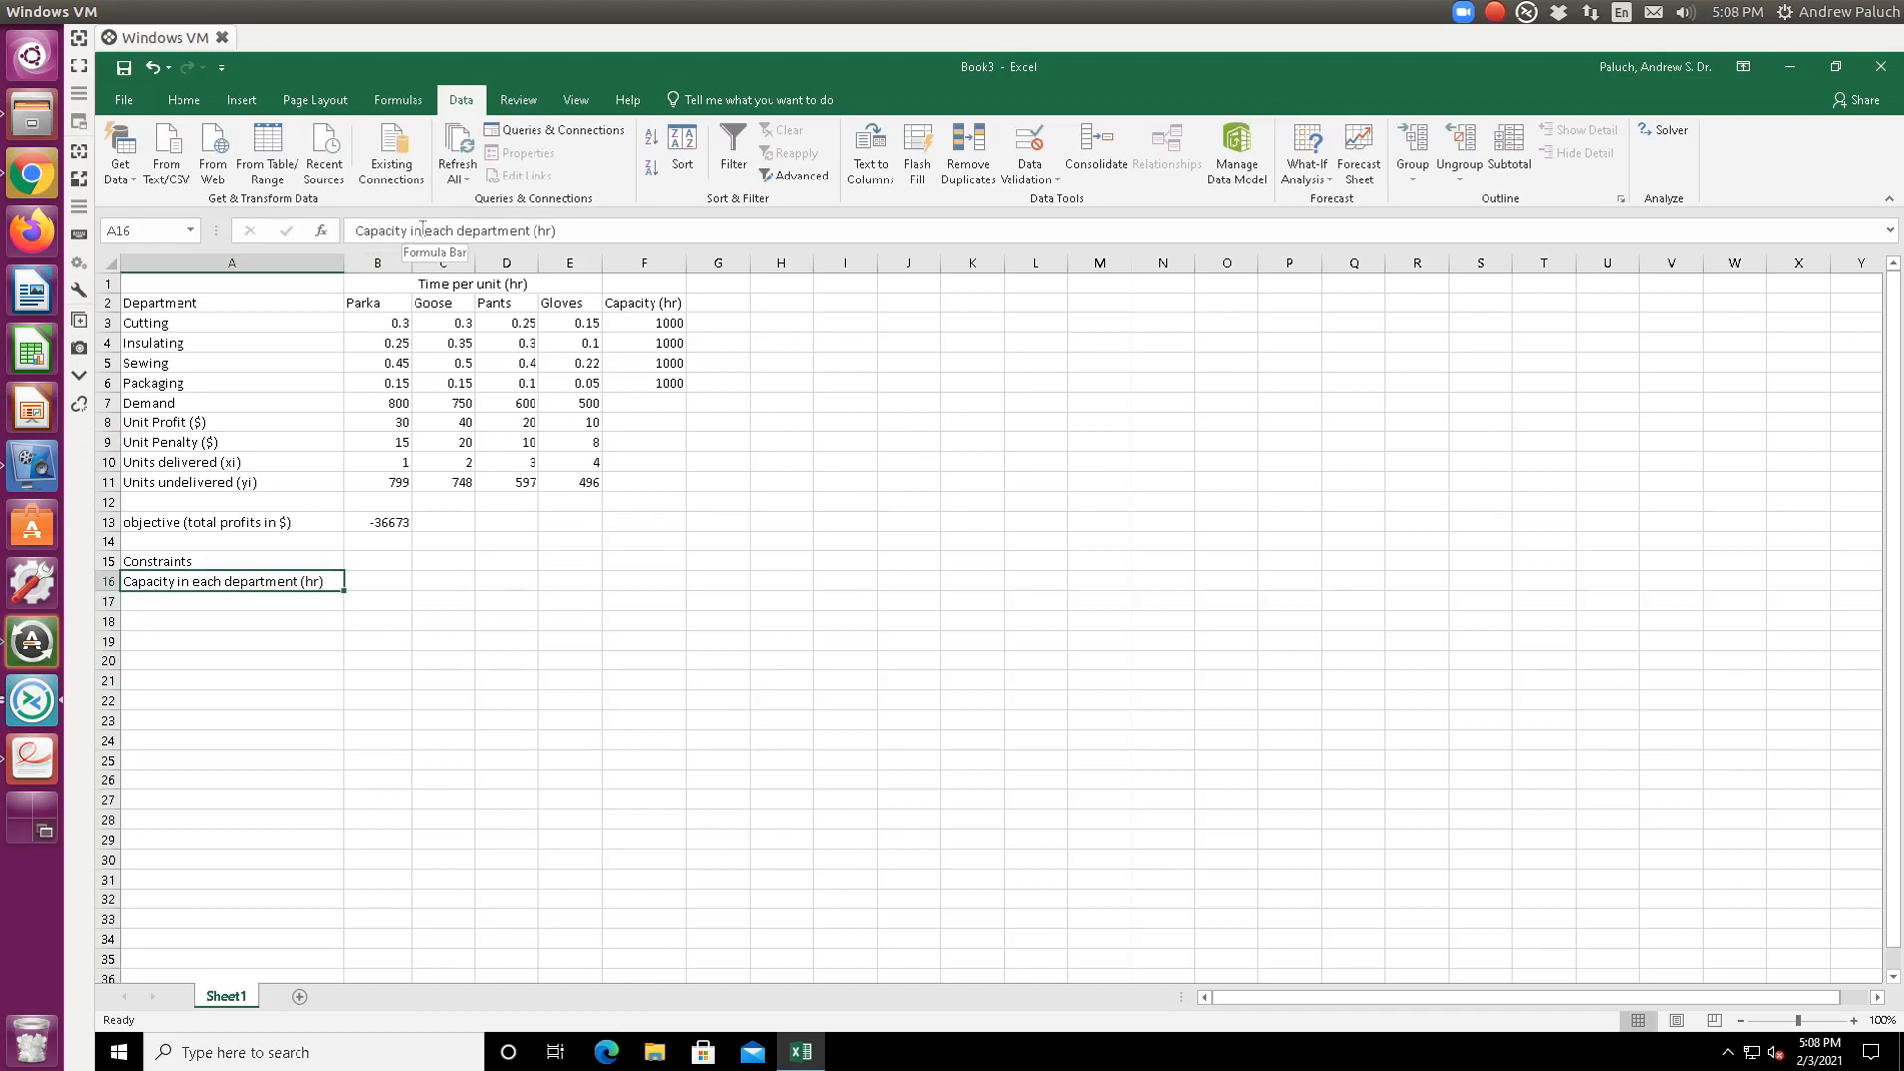
{"action": "left_click_drag", "start_coordinate": [422, 231], "coordinate": [382, 232]}
{"action": "double_click", "coordinate": [382, 231]}
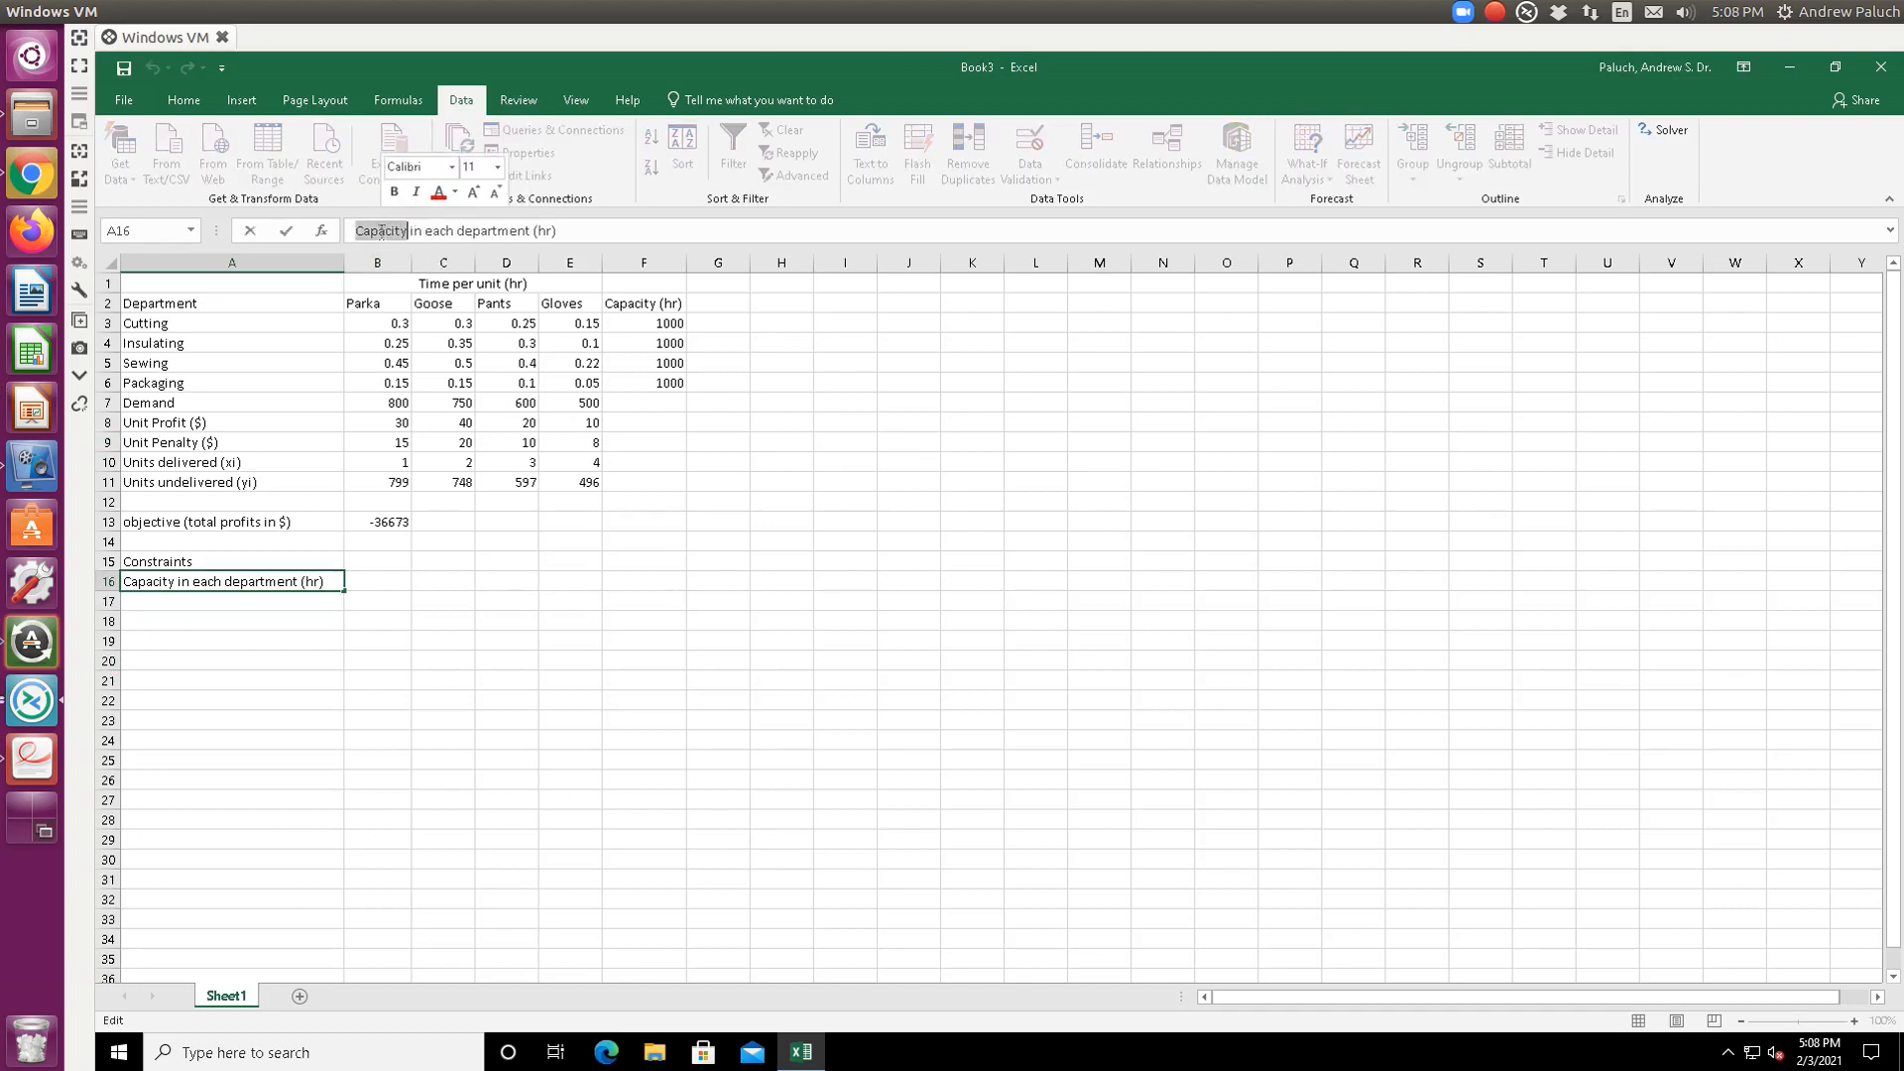
{"action": "type", "text": "Time"}
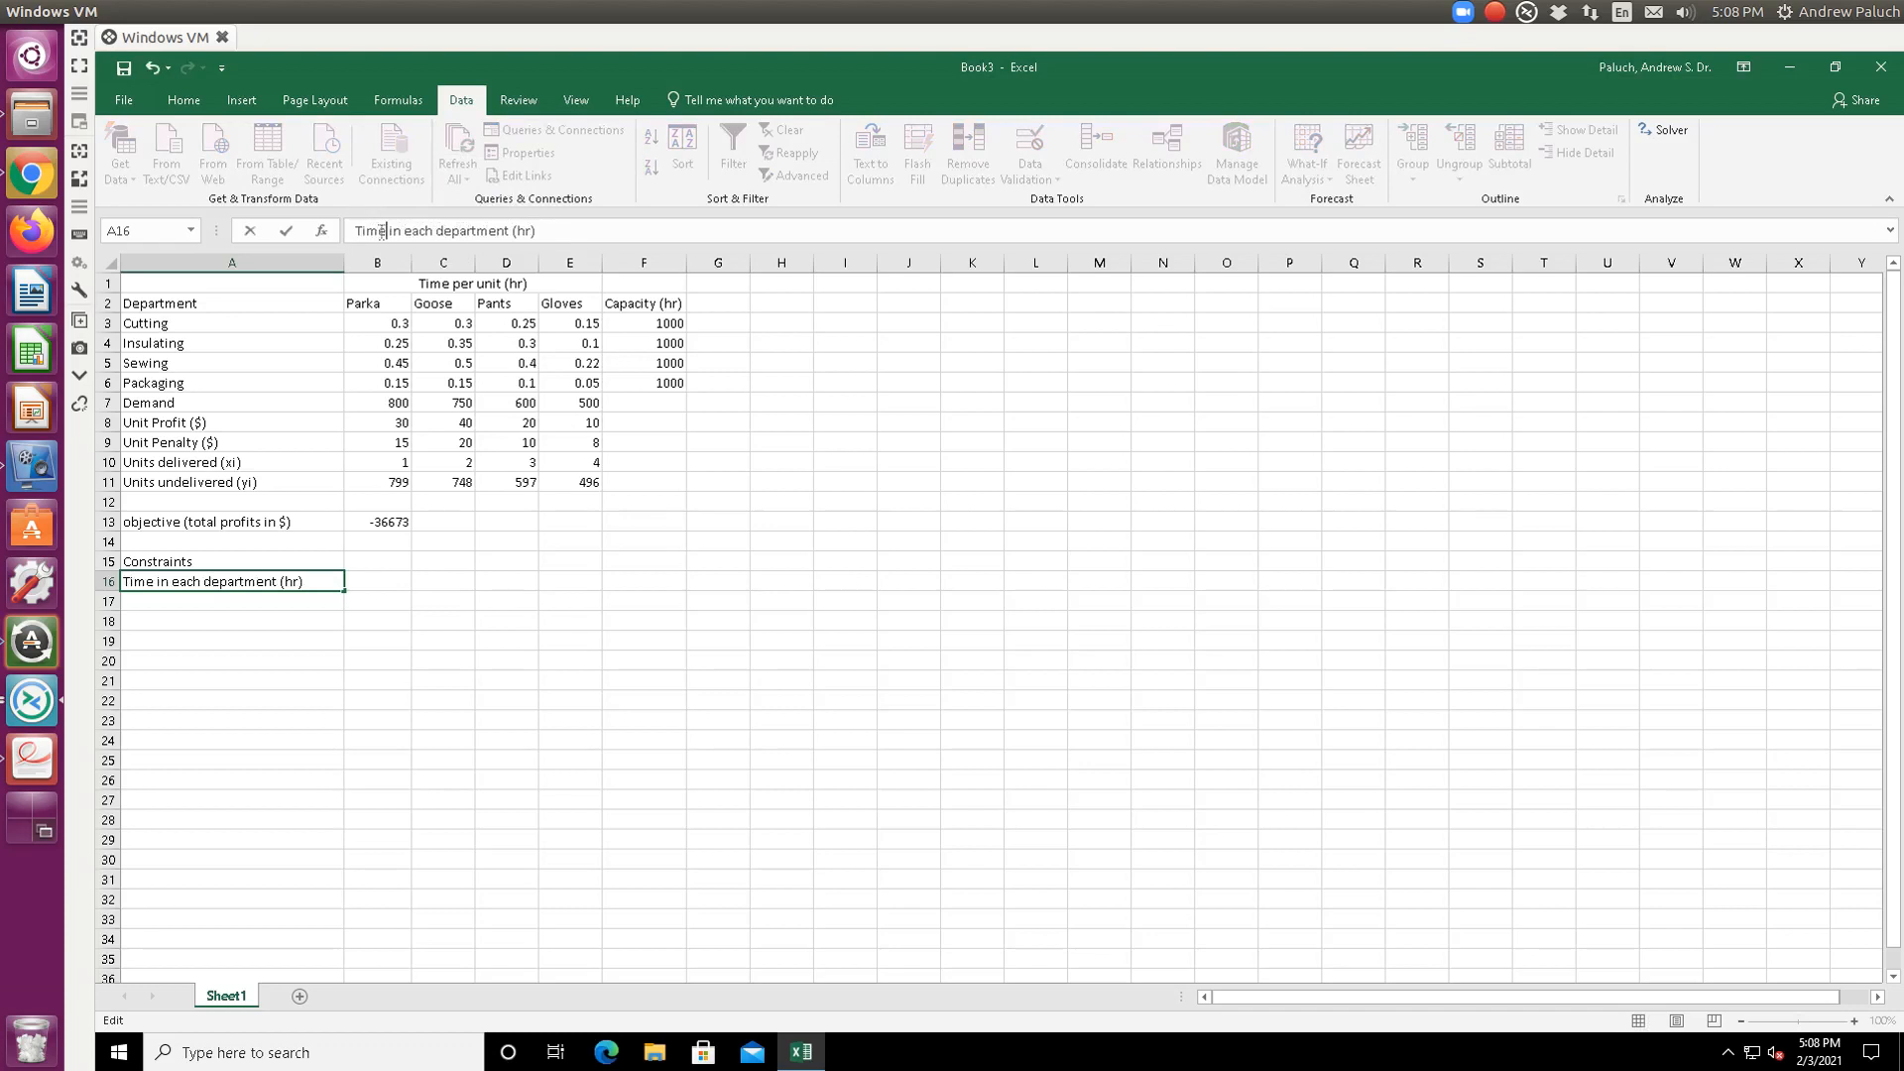
{"action": "key", "text": "Return"}
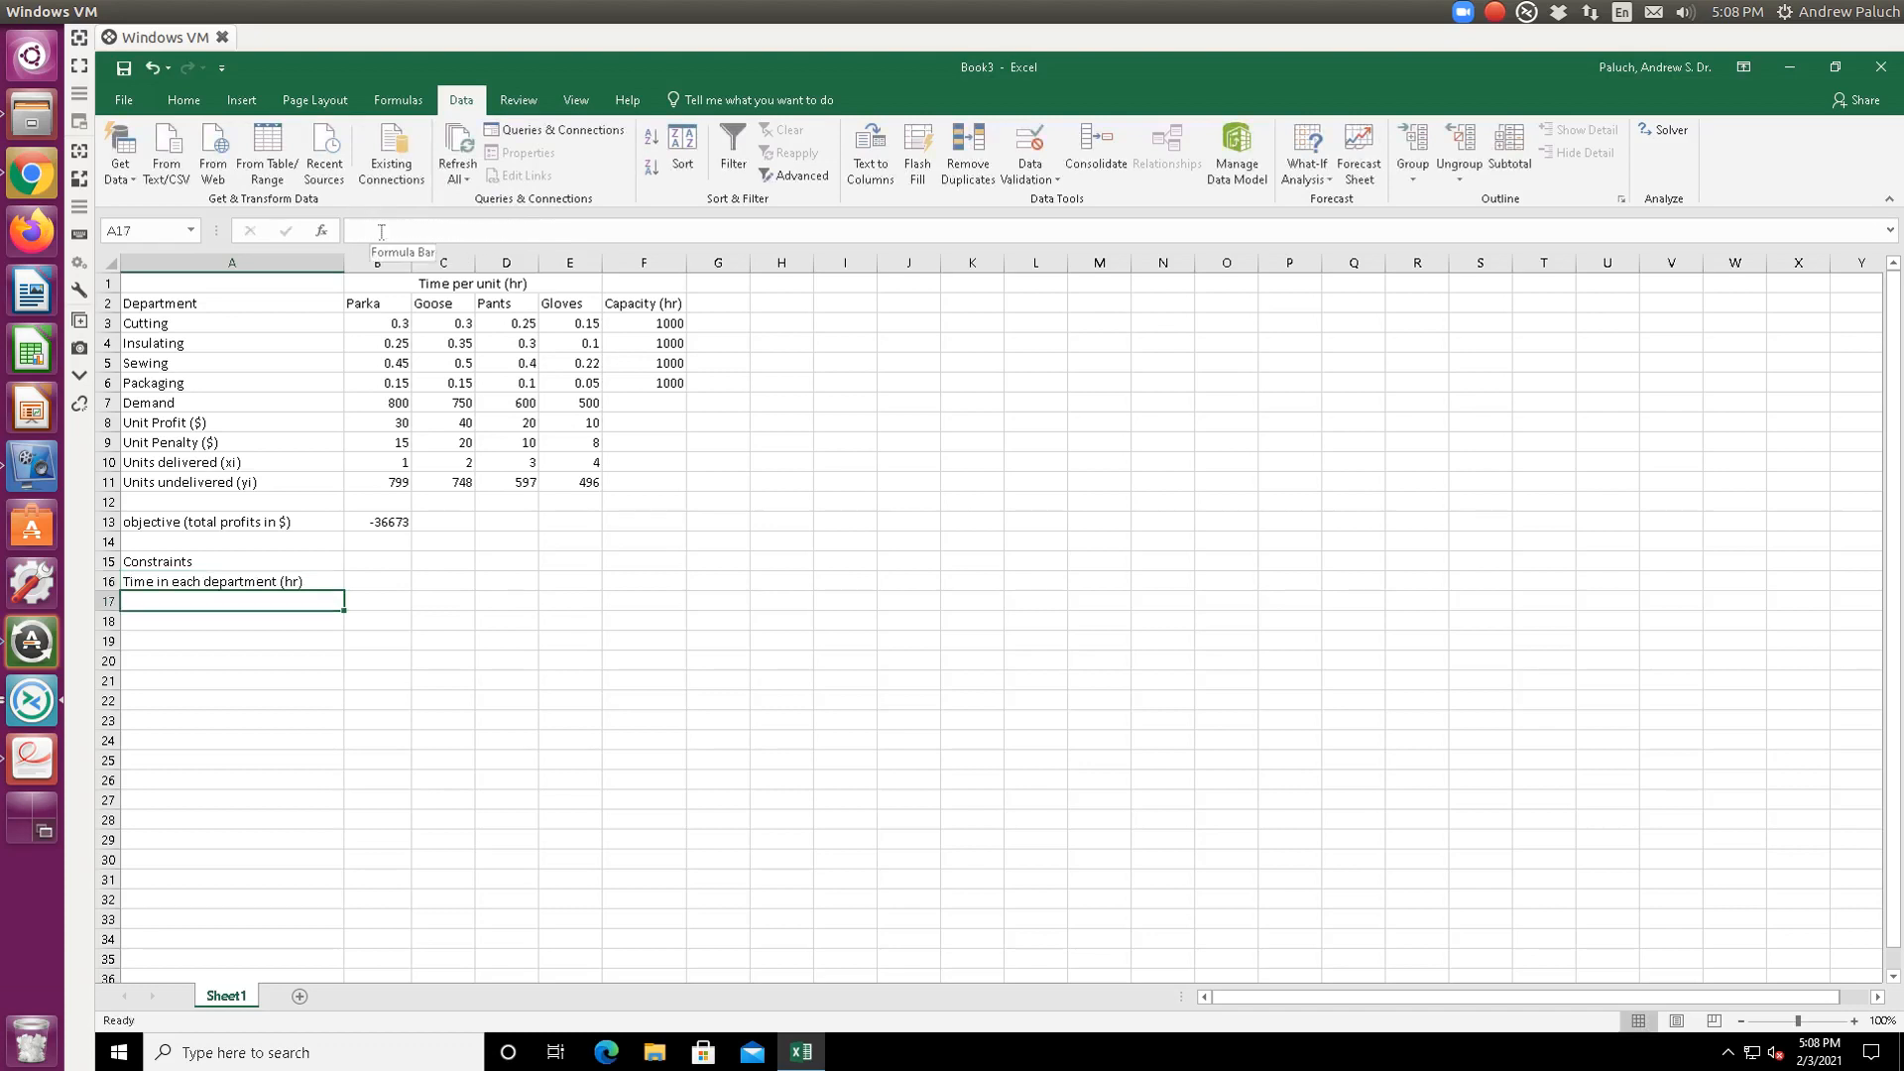
- Copy the department names below the label and delete the extra 'Demand' entry
{"action": "left_click_drag", "start_coordinate": [253, 321], "coordinate": [262, 398]}
{"action": "key", "text": "ctrl+c"}
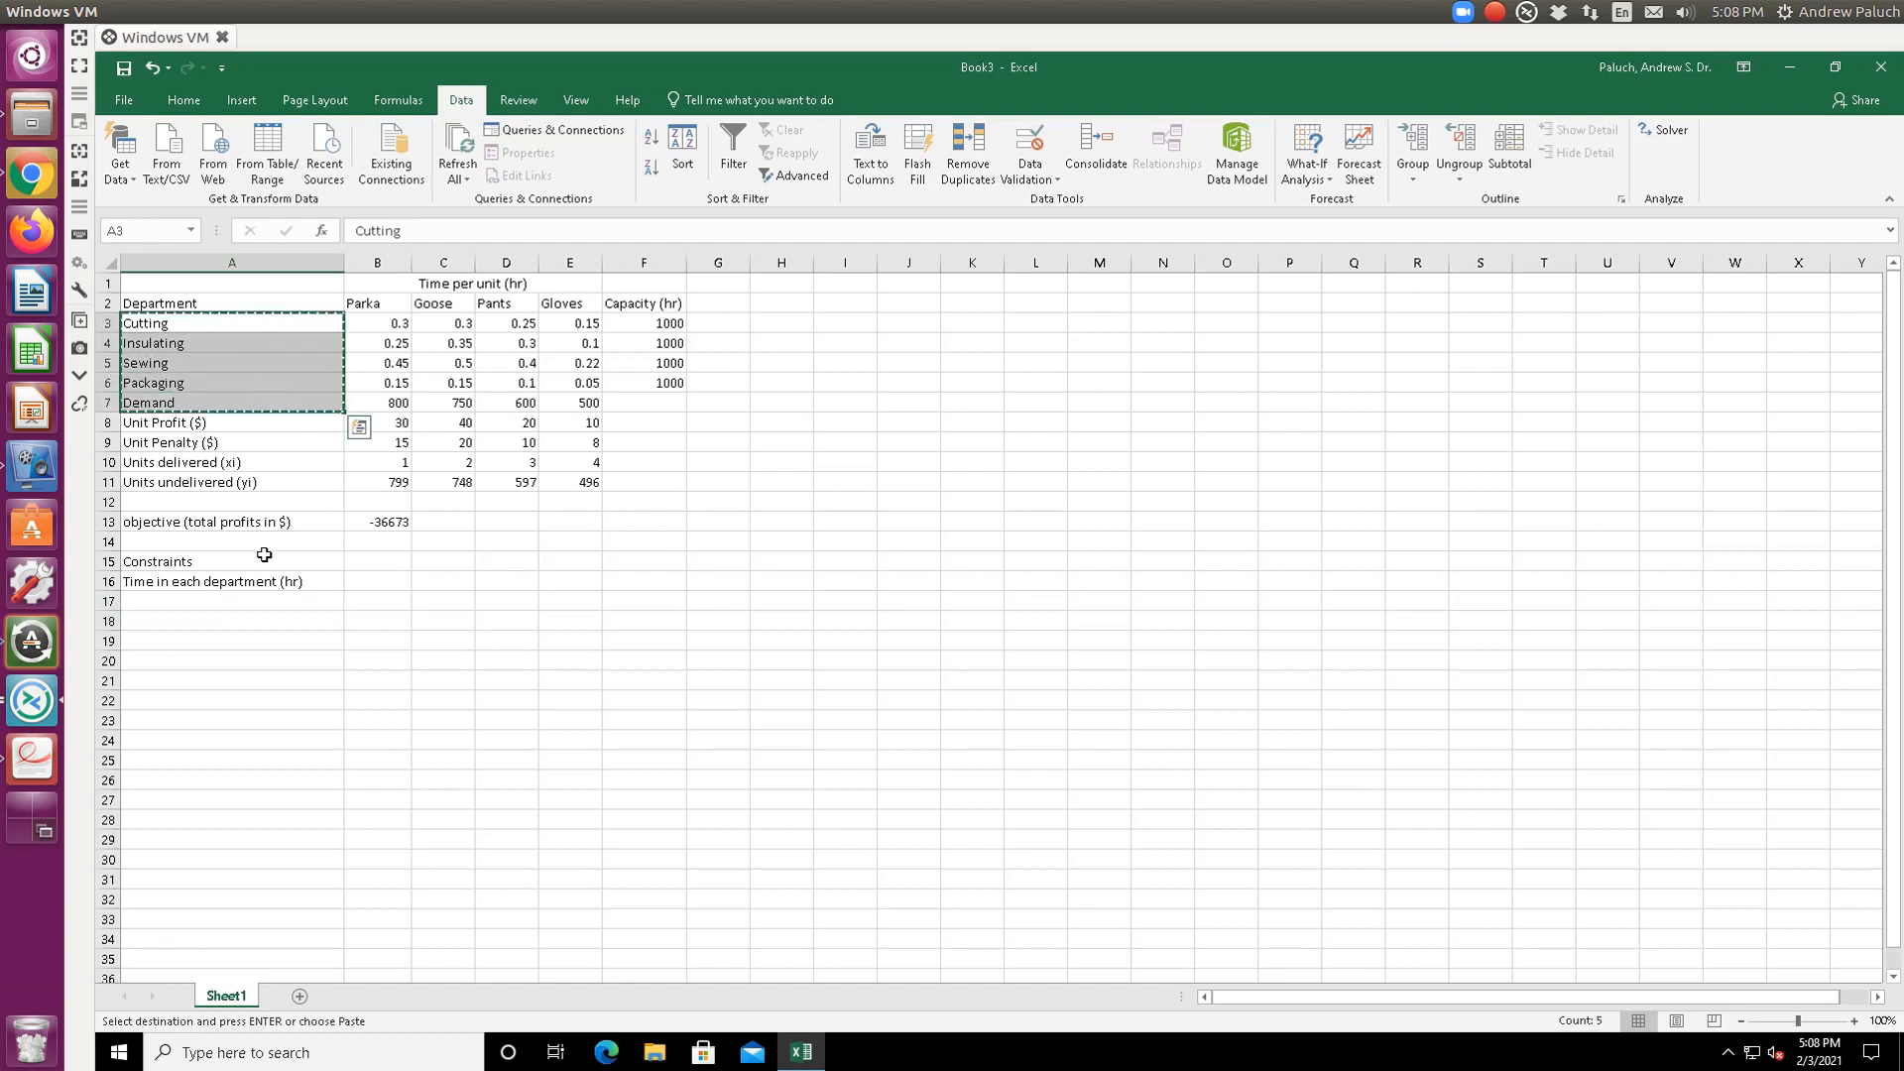
{"action": "left_click", "coordinate": [284, 600]}
{"action": "key", "text": "ctrl+v"}
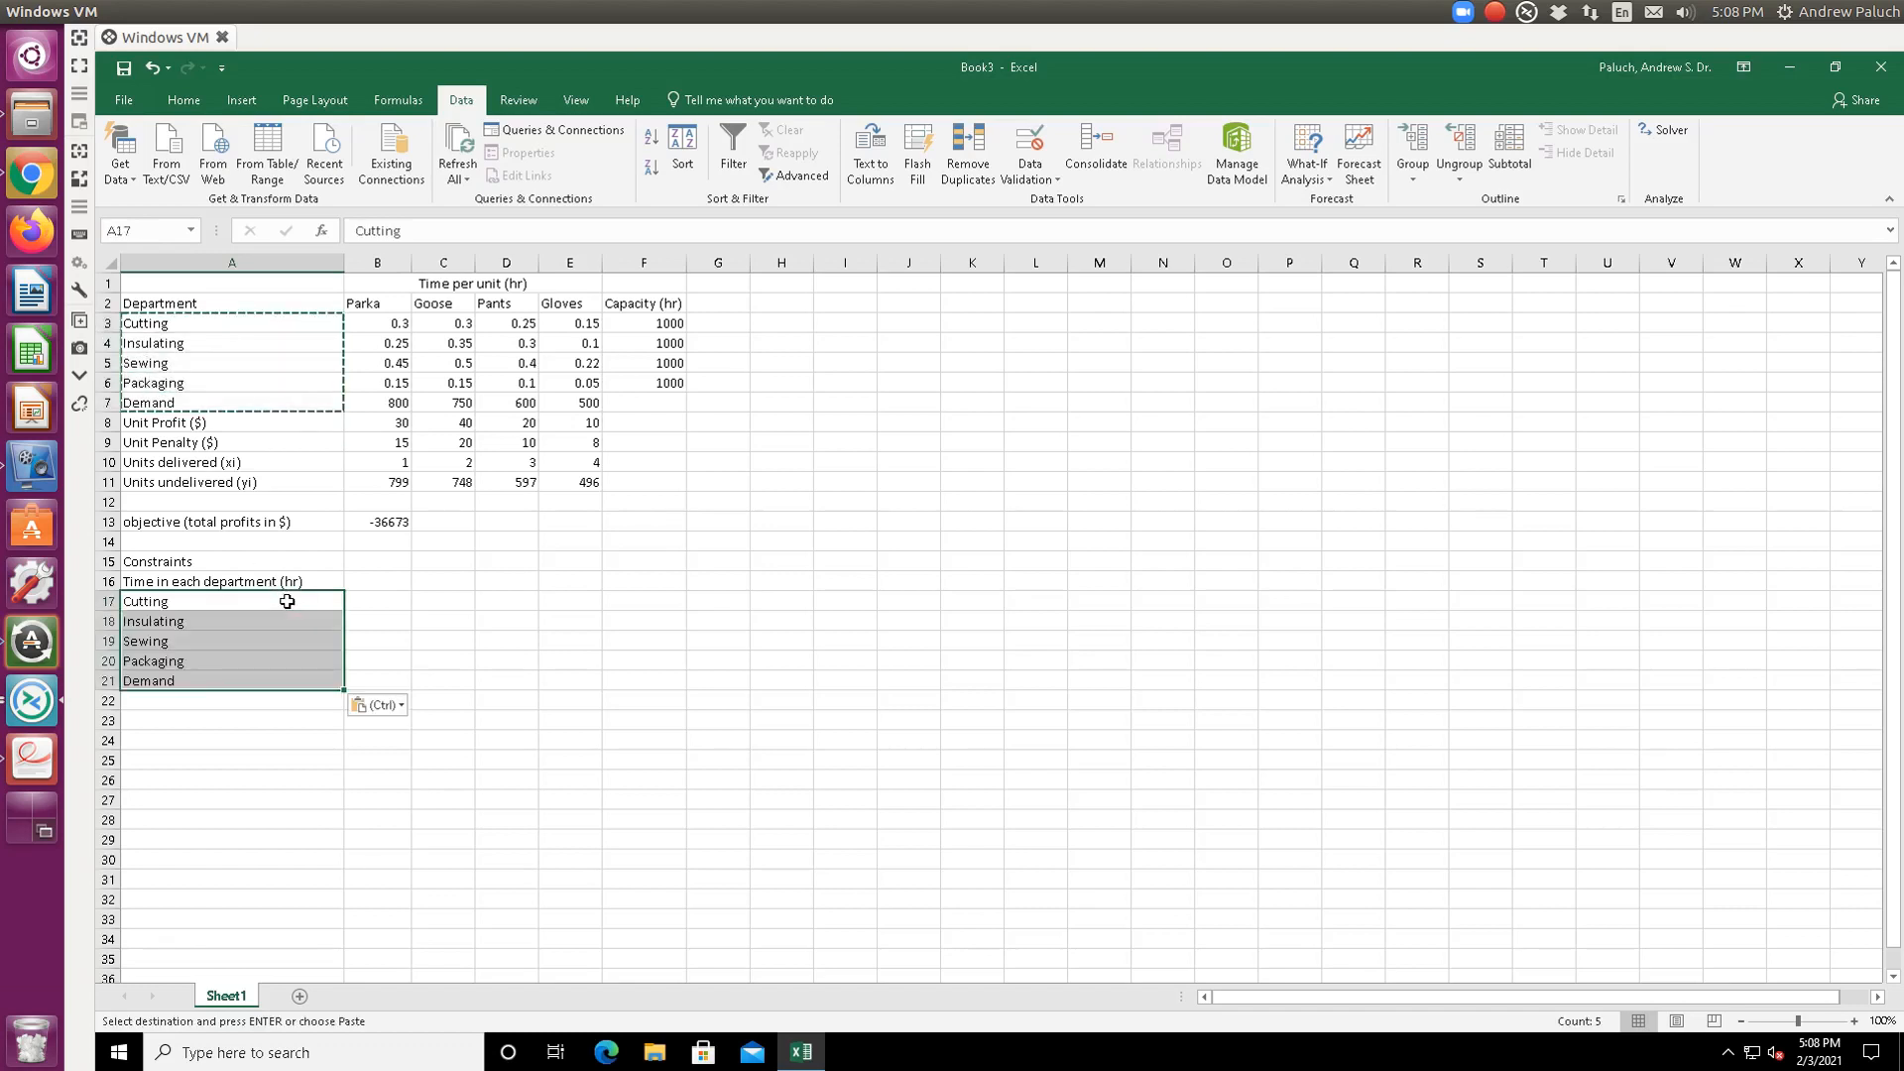
{"action": "left_click", "coordinate": [284, 600]}
{"action": "left_click", "coordinate": [366, 598]}
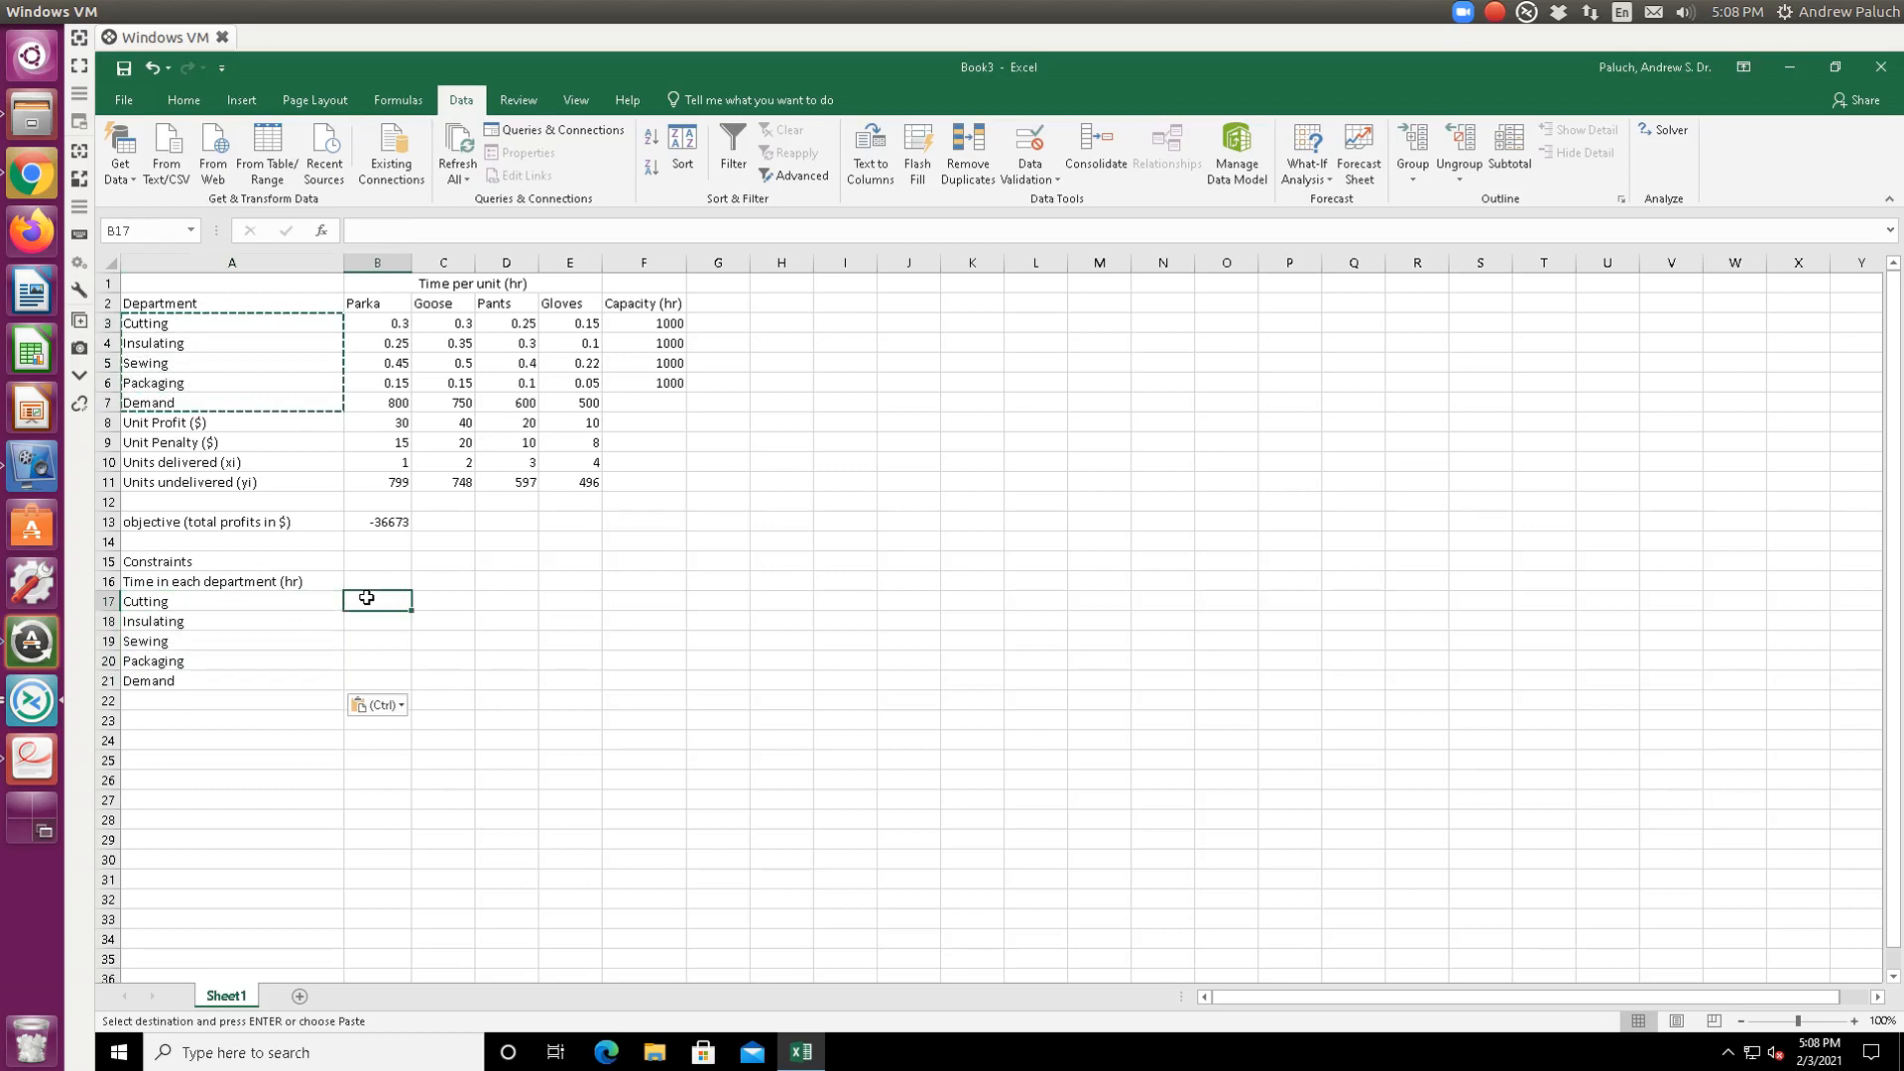
{"action": "left_click", "coordinate": [261, 682]}
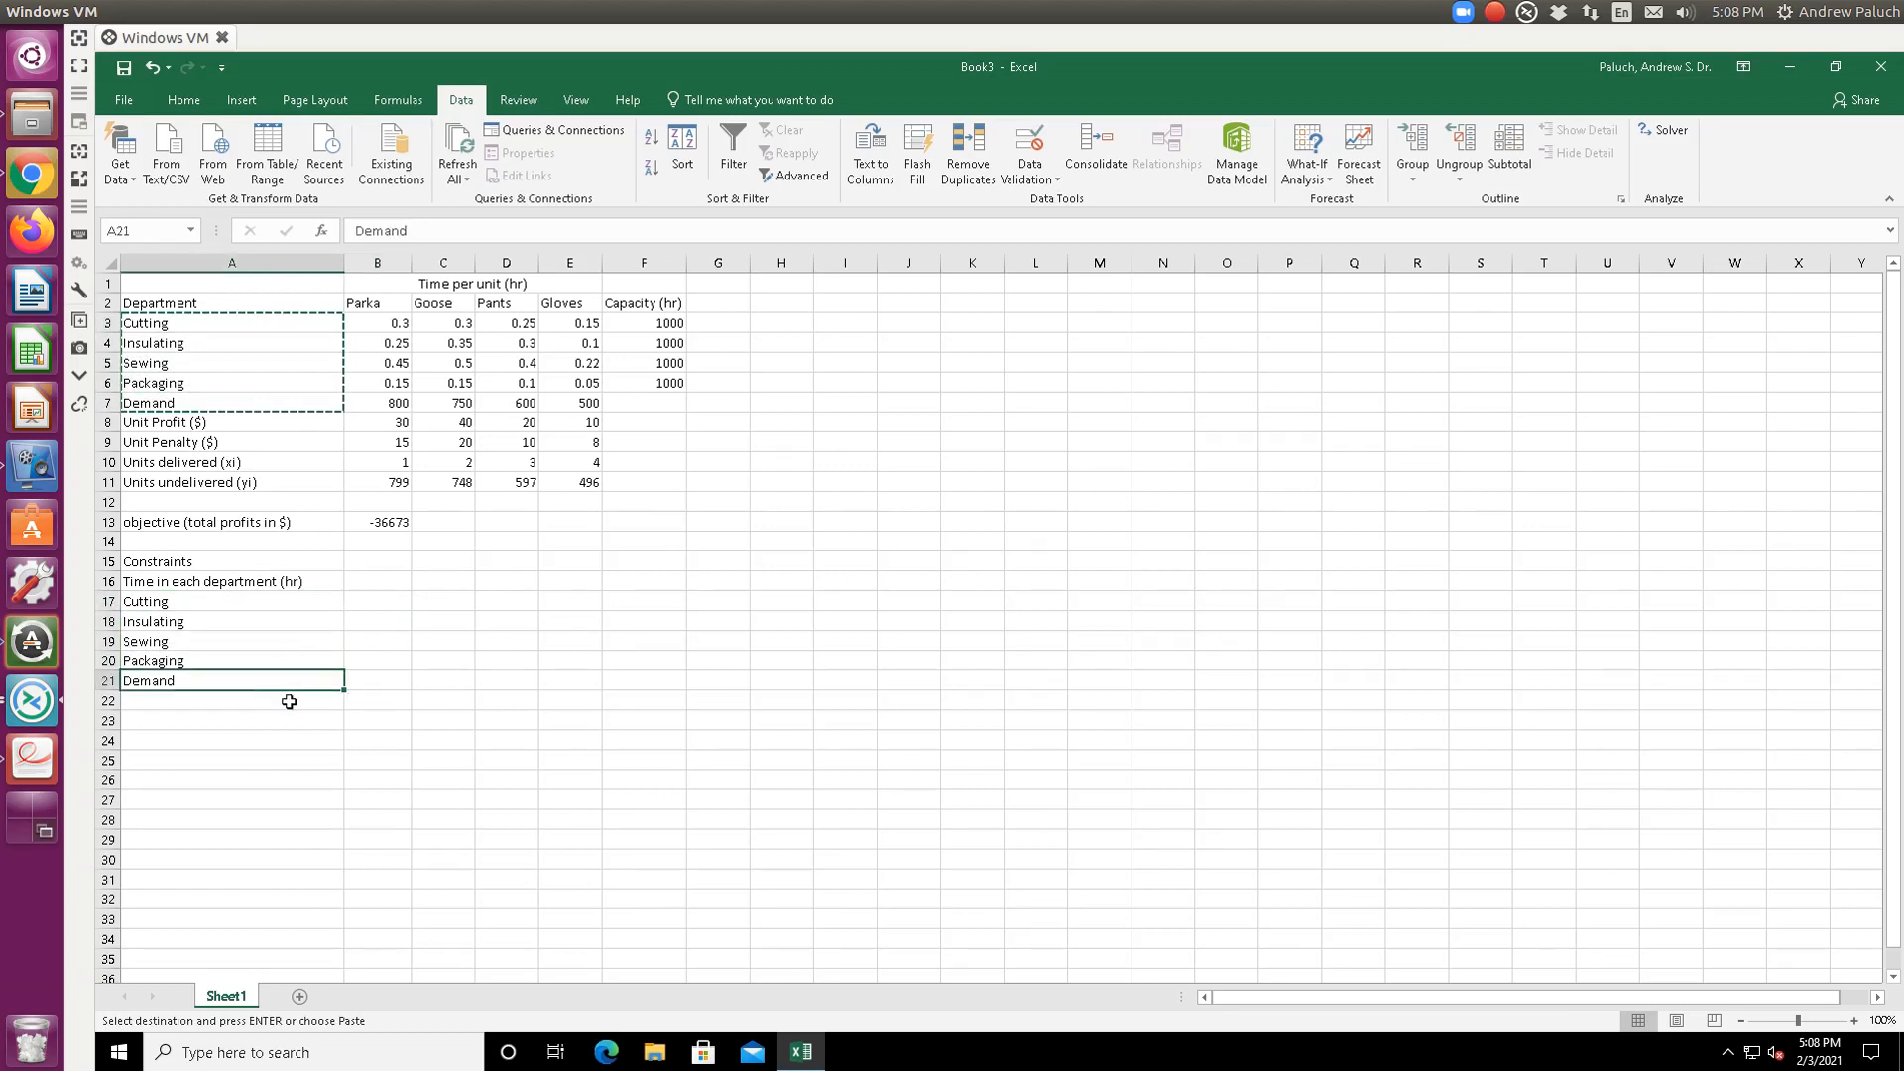
{"action": "key", "text": "Delete"}
{"action": "left_click", "coordinate": [377, 600]}
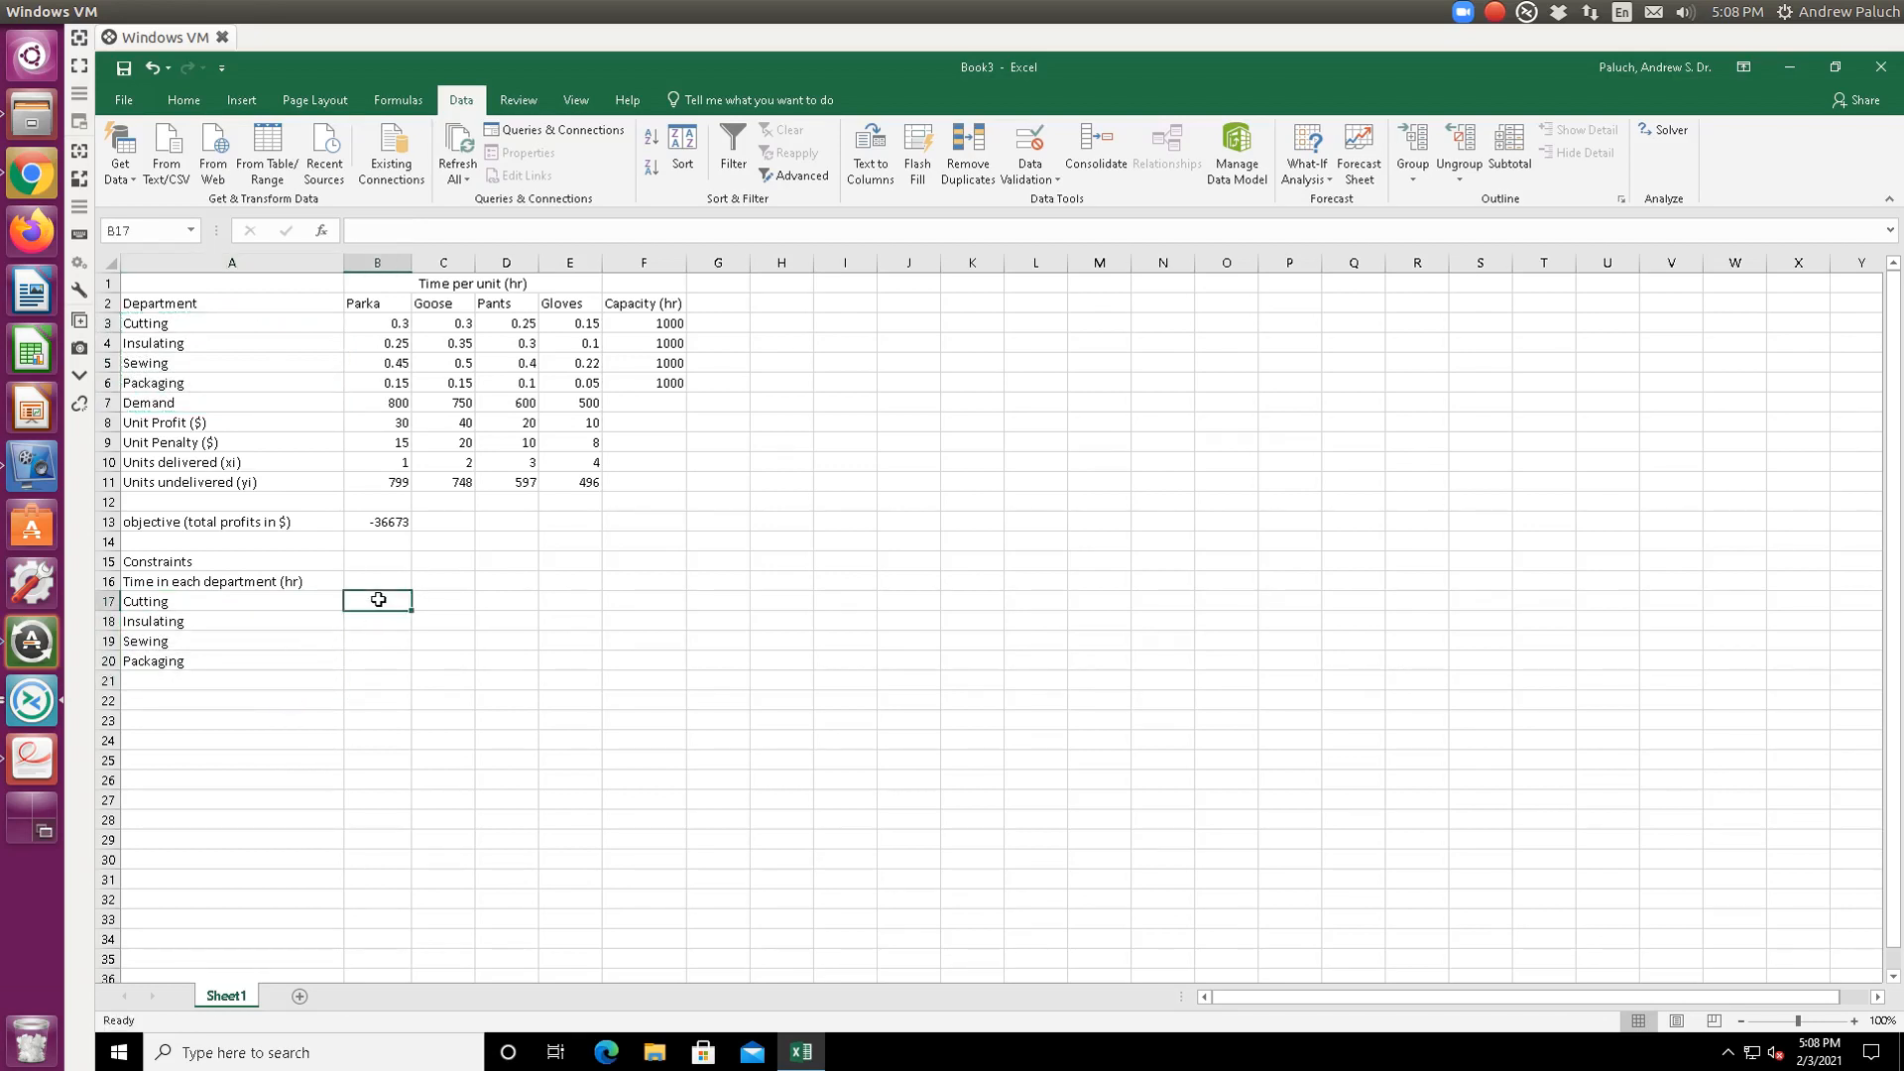
- Begin B17's Cutting hours formula with =B10*B3+C10*C3
{"action": "type", "text": "="}
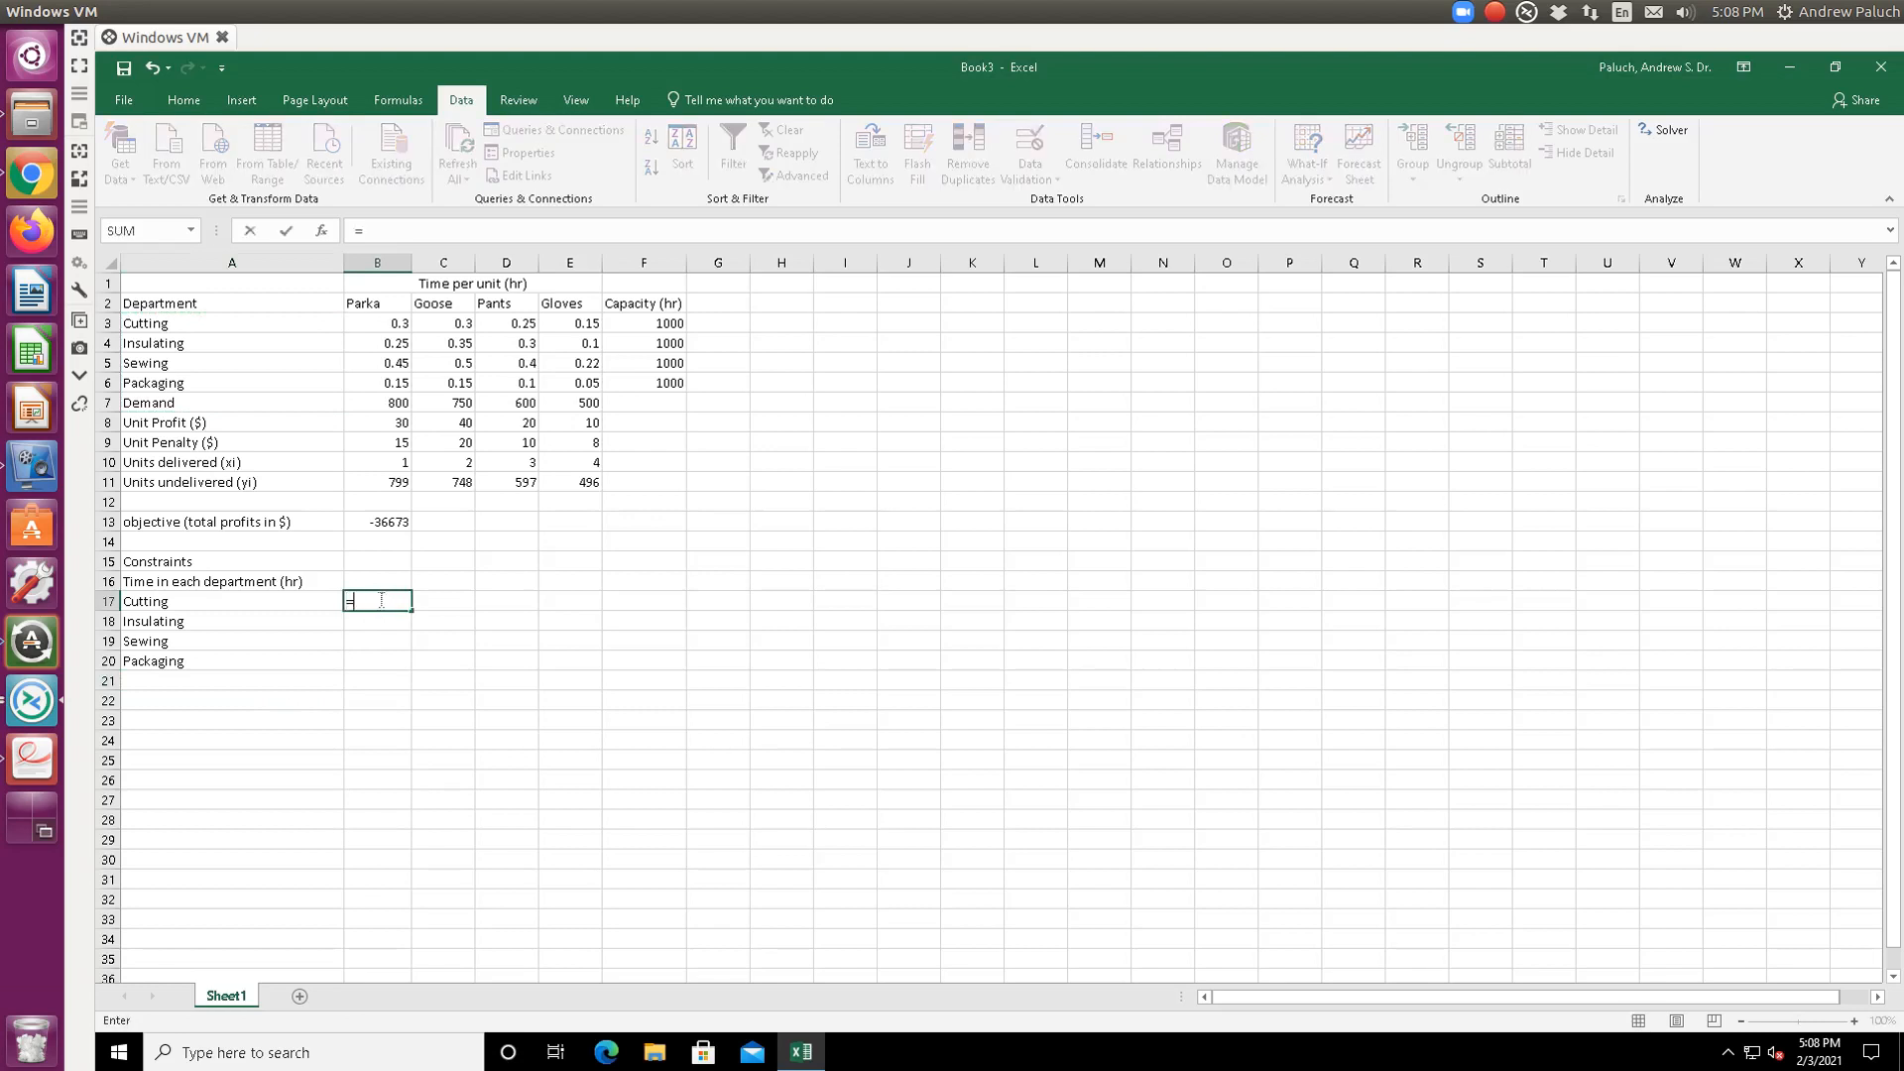
{"action": "left_click", "coordinate": [381, 462]}
{"action": "type", "text": "*"}
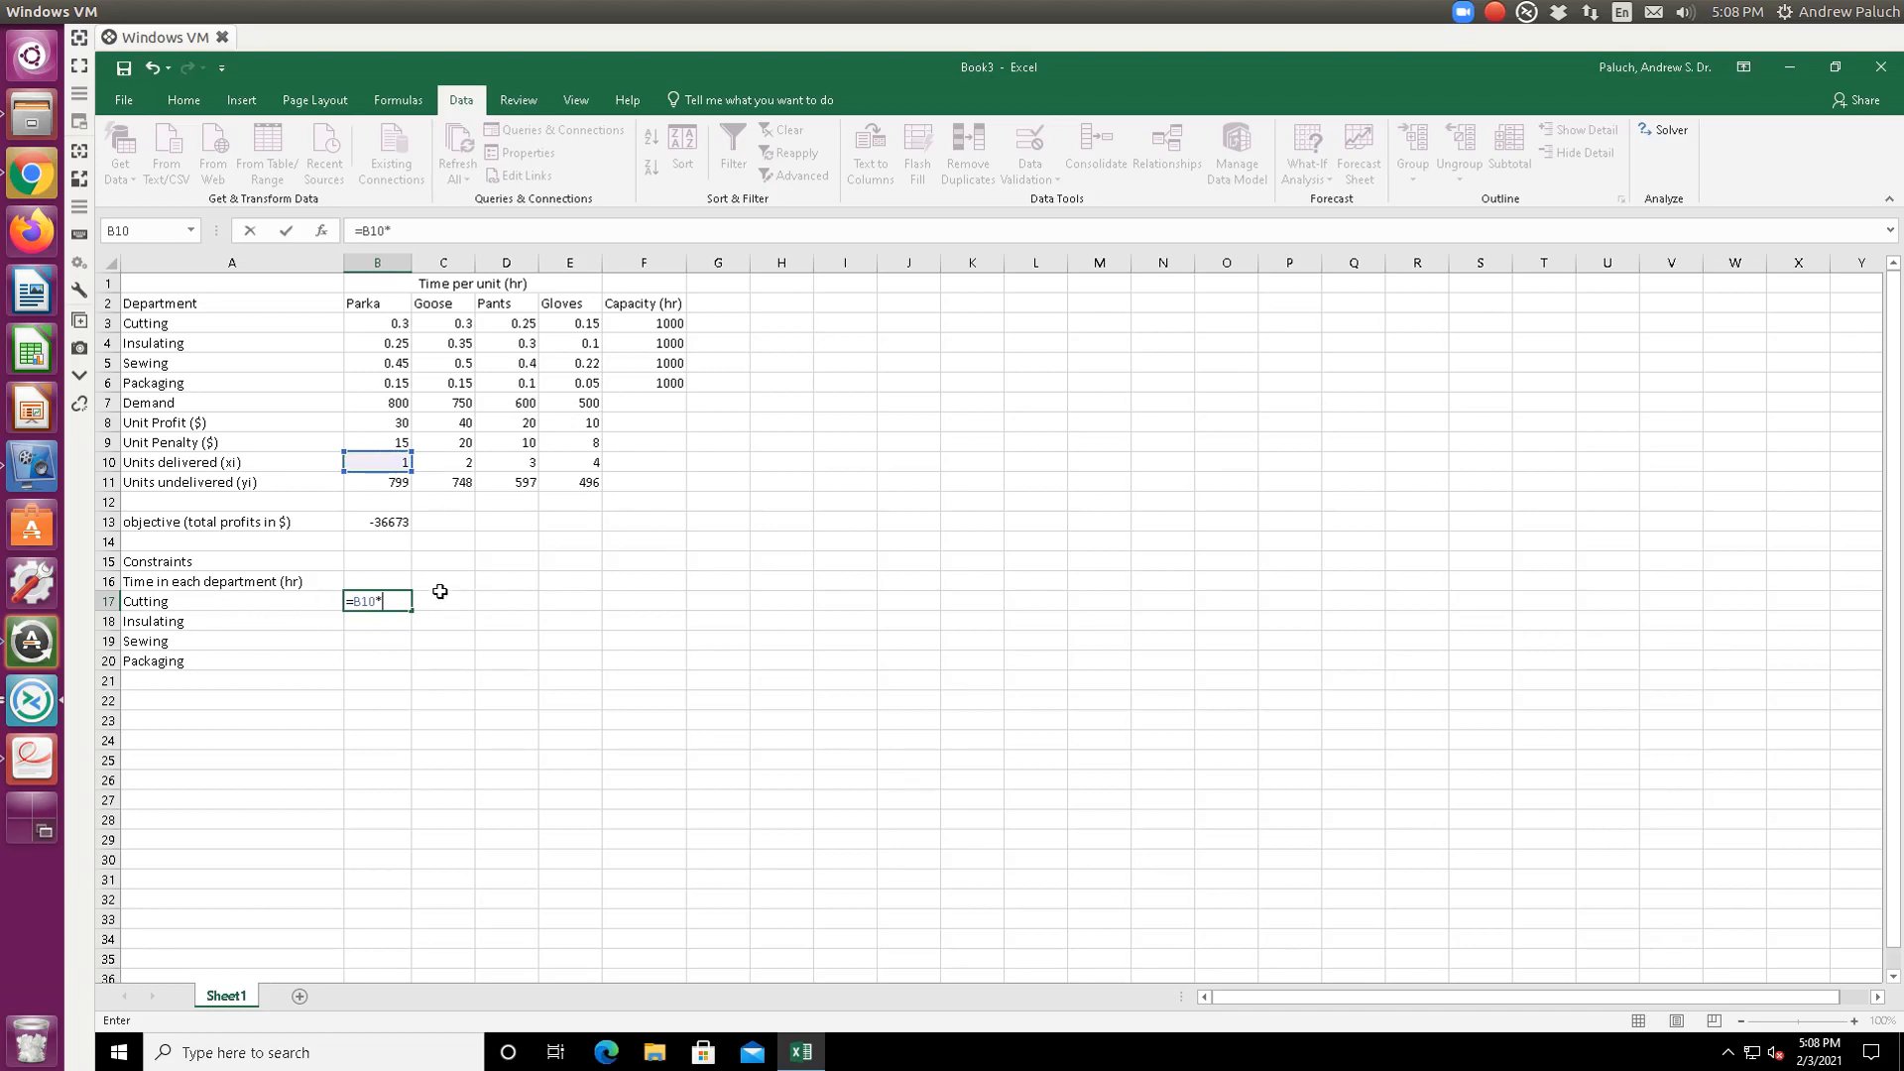
{"action": "left_click", "coordinate": [378, 324]}
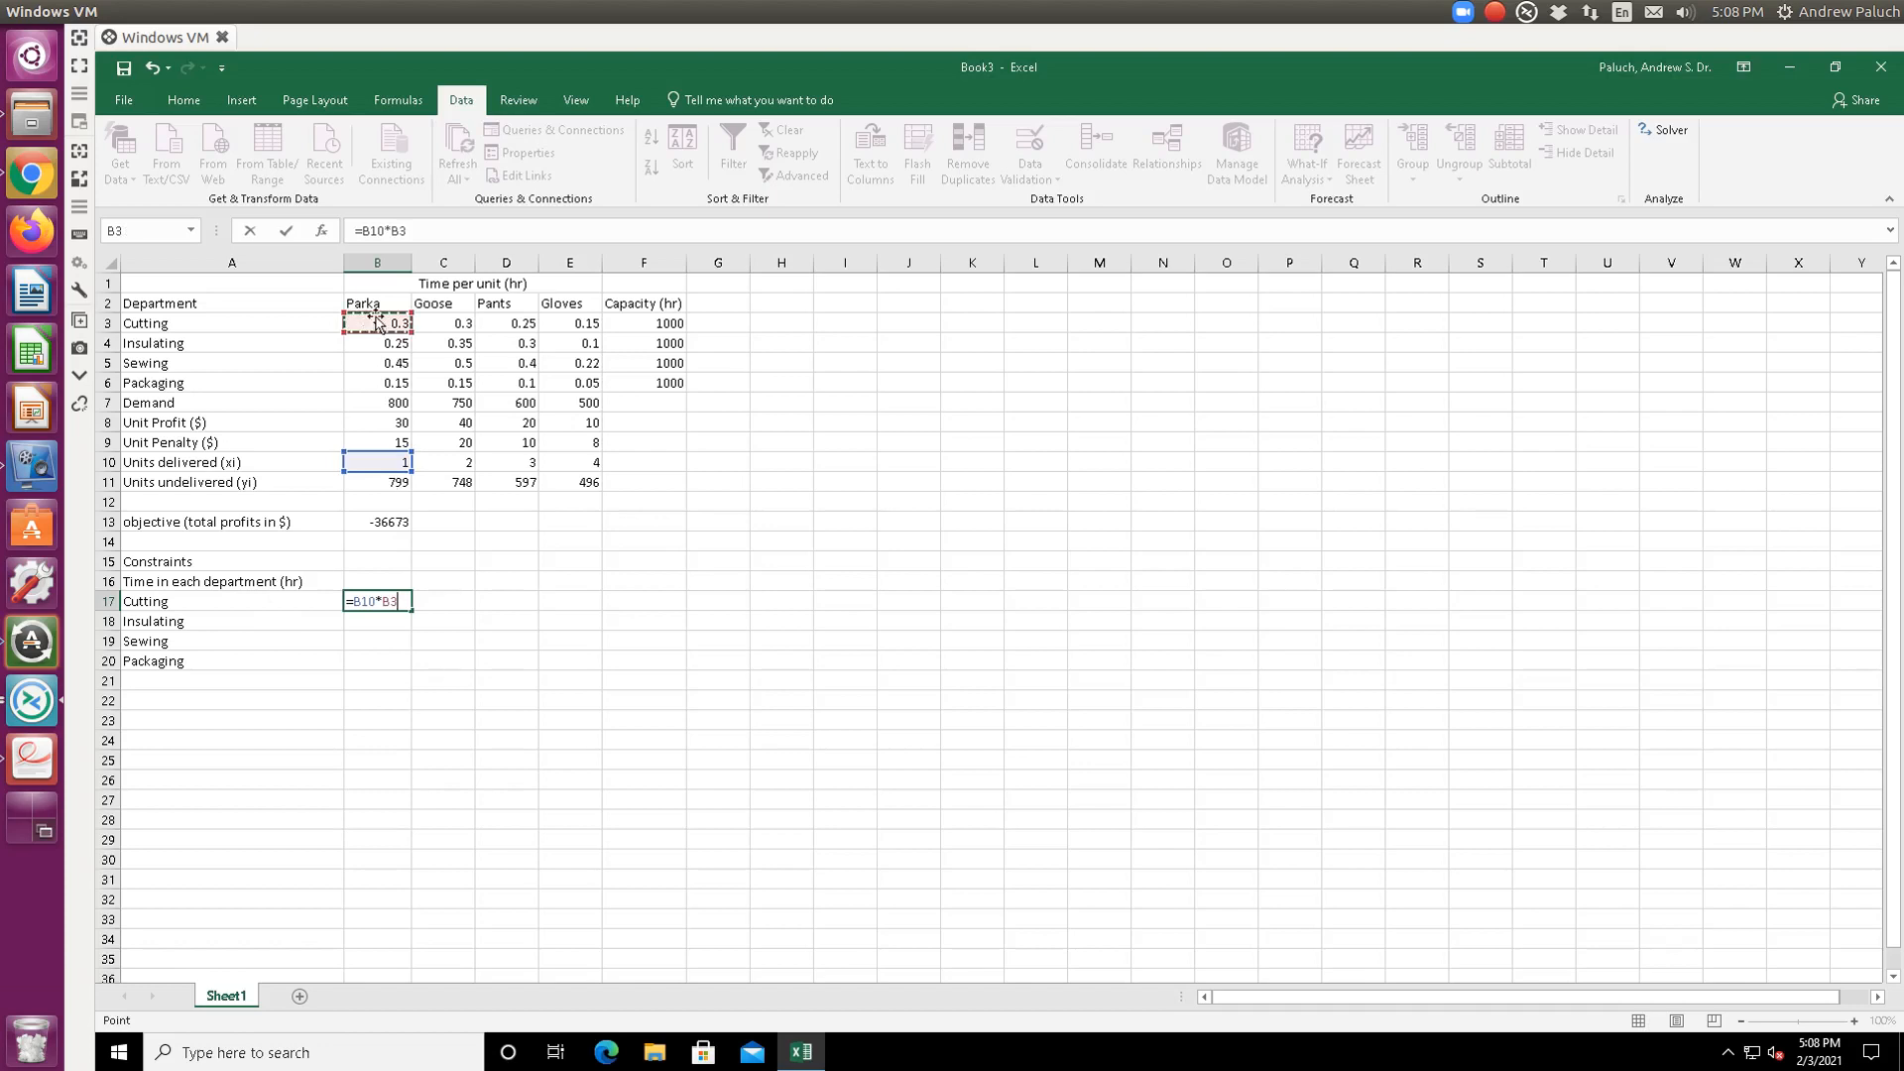
{"action": "left_click", "coordinate": [428, 231]}
{"action": "type", "text": "+"}
{"action": "left_click", "coordinate": [462, 466]}
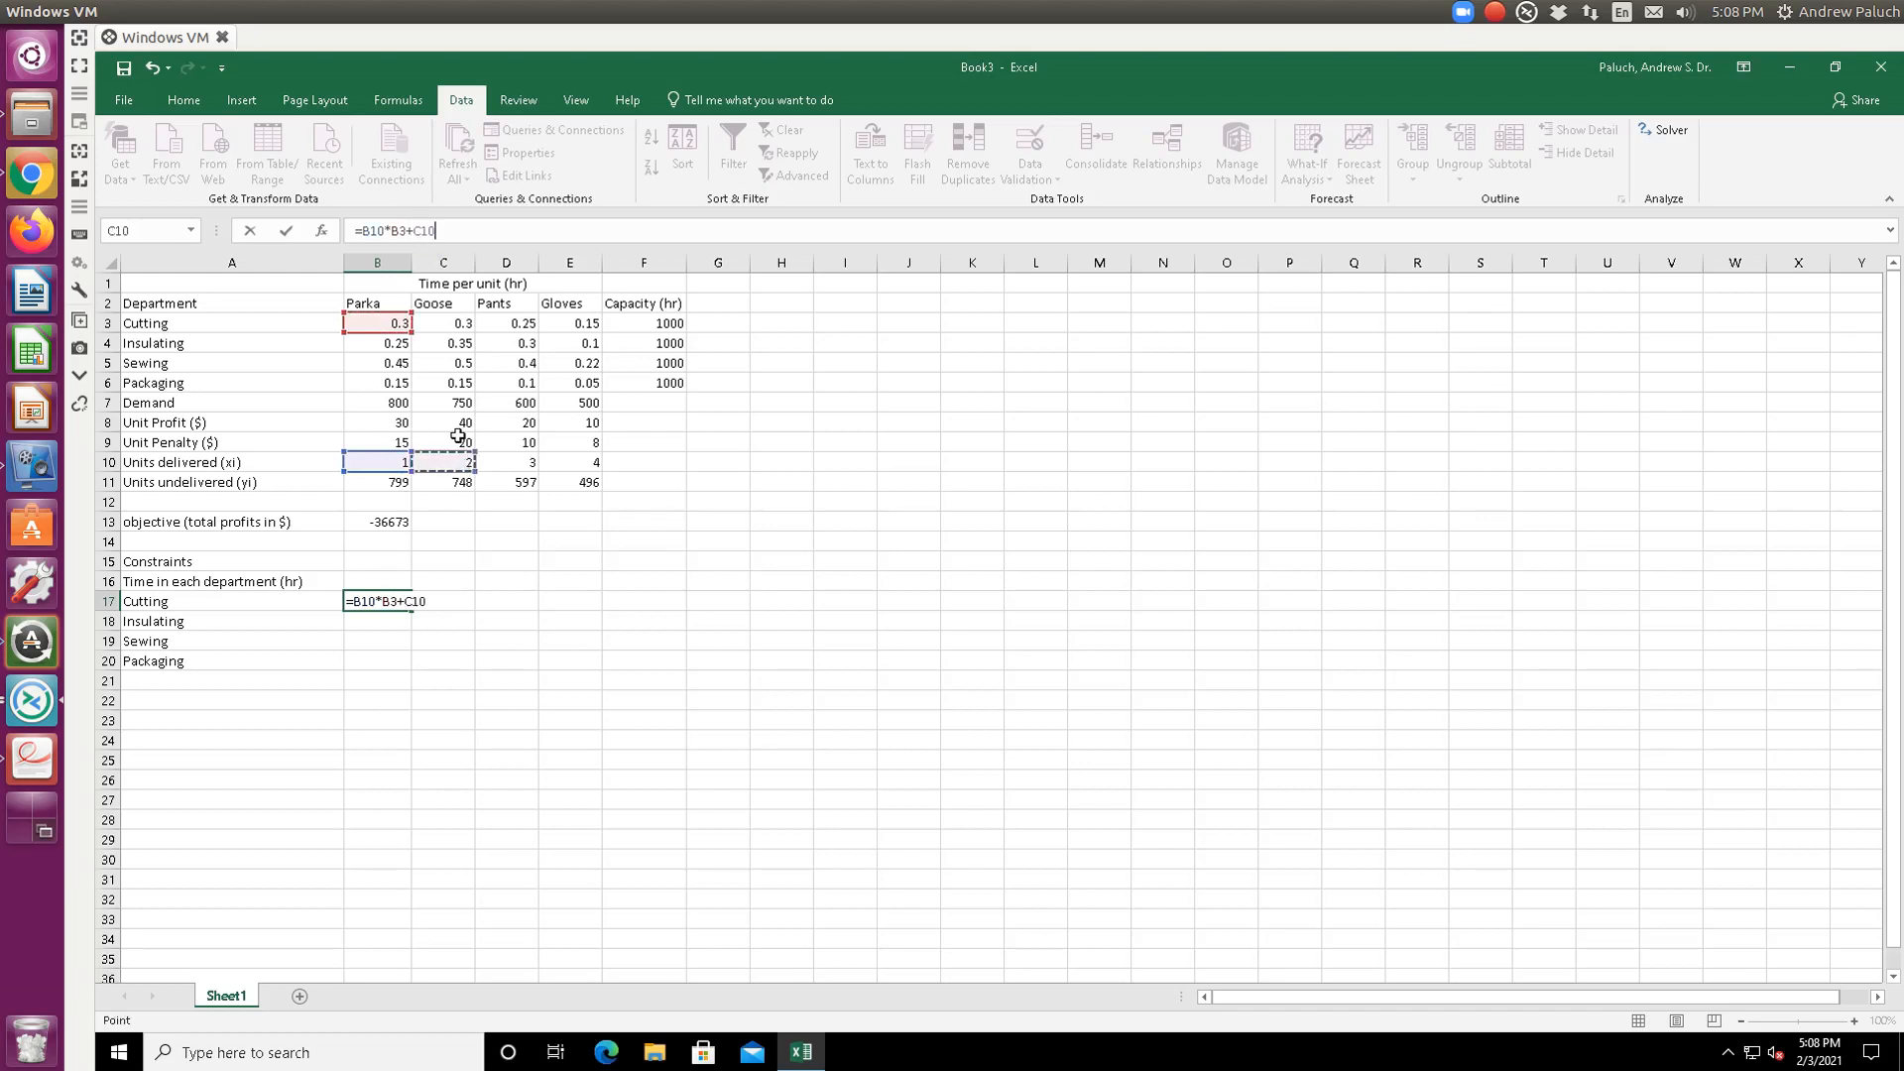
{"action": "type", "text": "*"}
{"action": "left_click", "coordinate": [443, 323]}
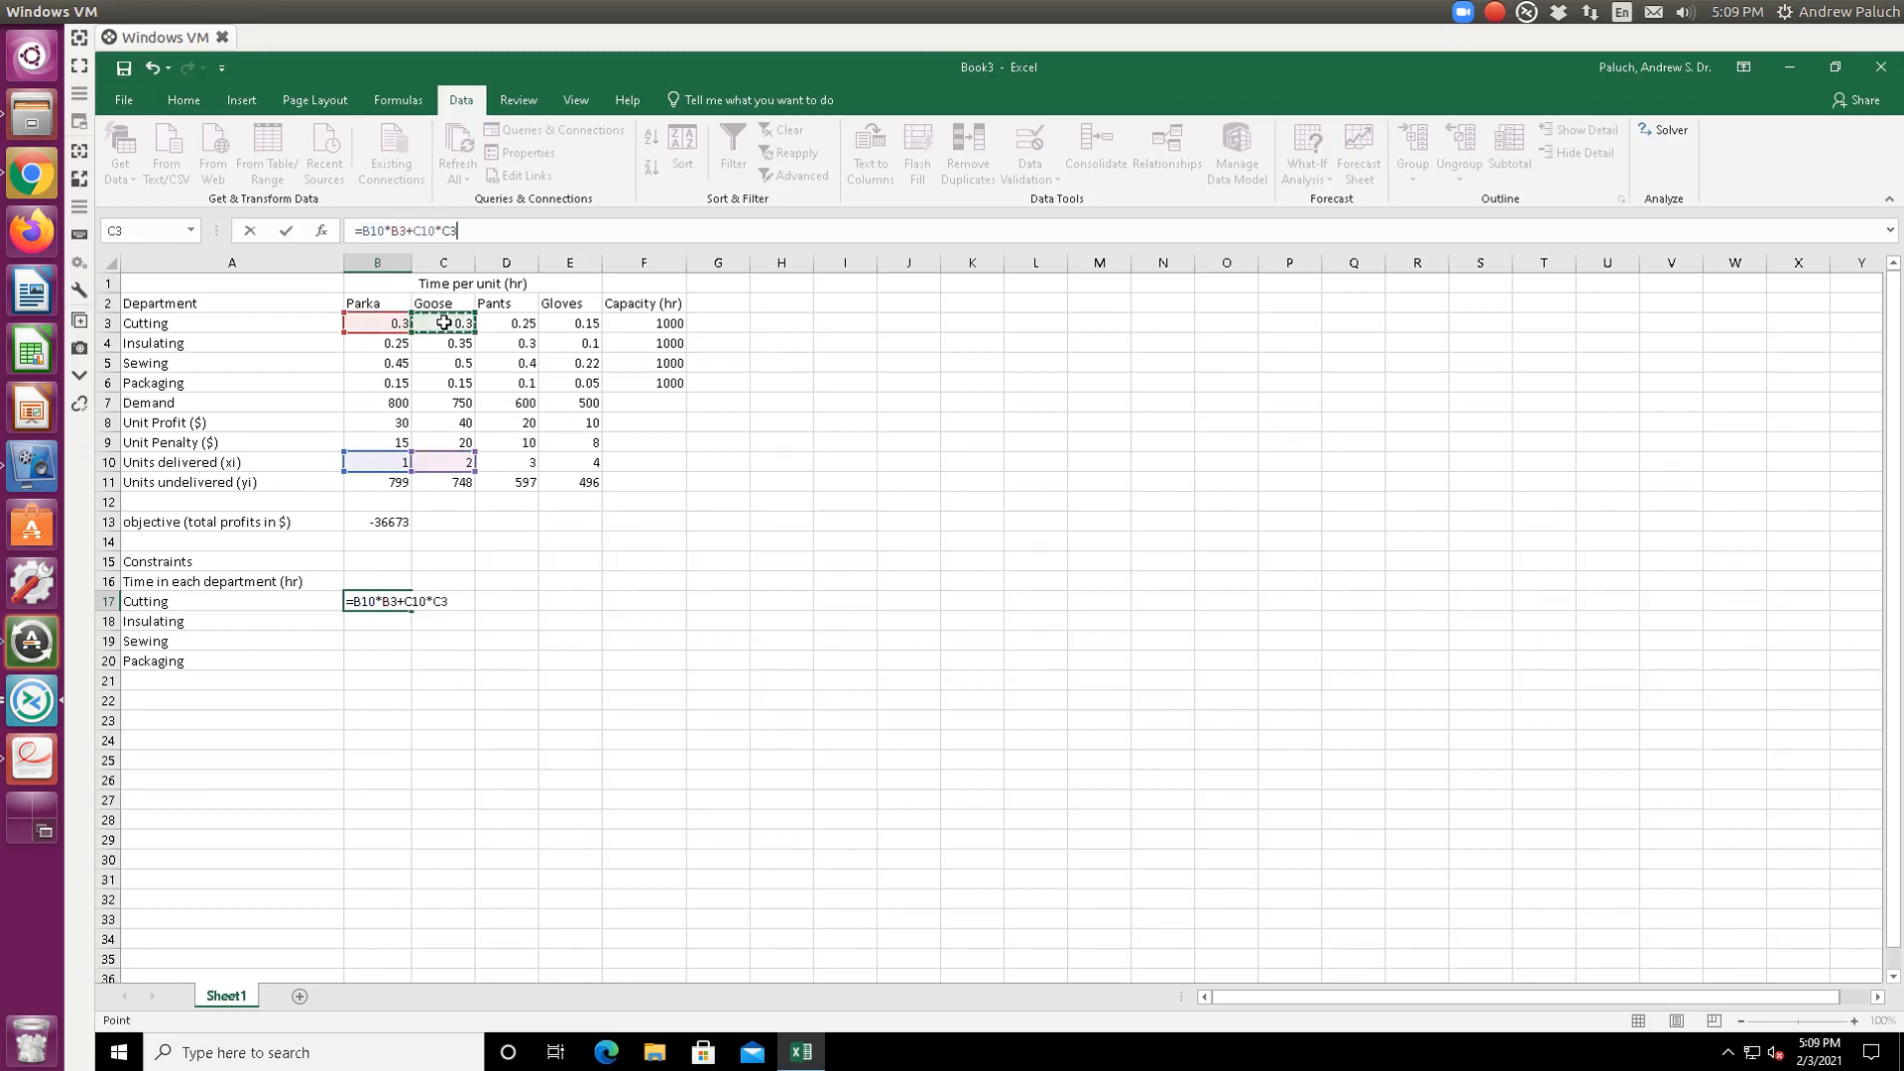
- Add +D10*D3+E10*E3 and enter it, giving 2.25 Cutting hours
{"action": "type", "text": "+"}
{"action": "left_click", "coordinate": [526, 460]}
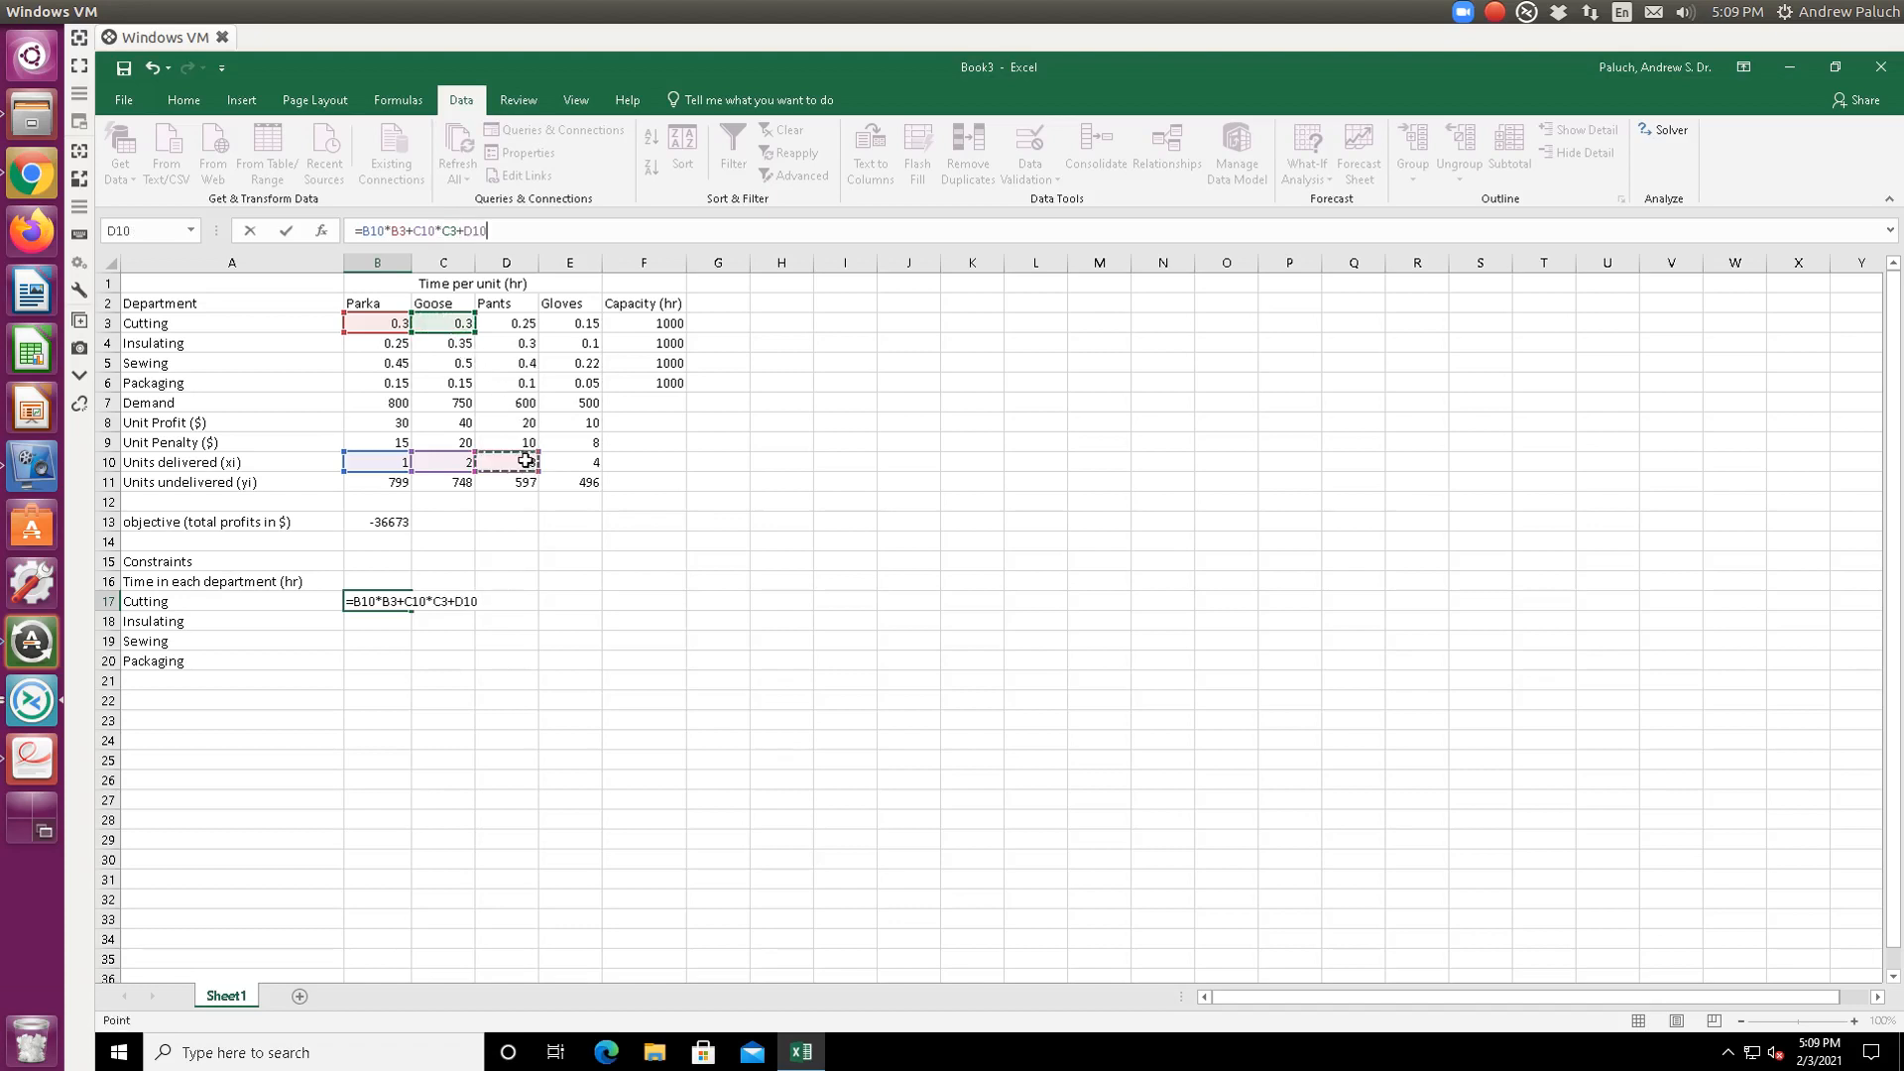
{"action": "type", "text": "*"}
{"action": "left_click", "coordinate": [512, 323]}
{"action": "type", "text": "+"}
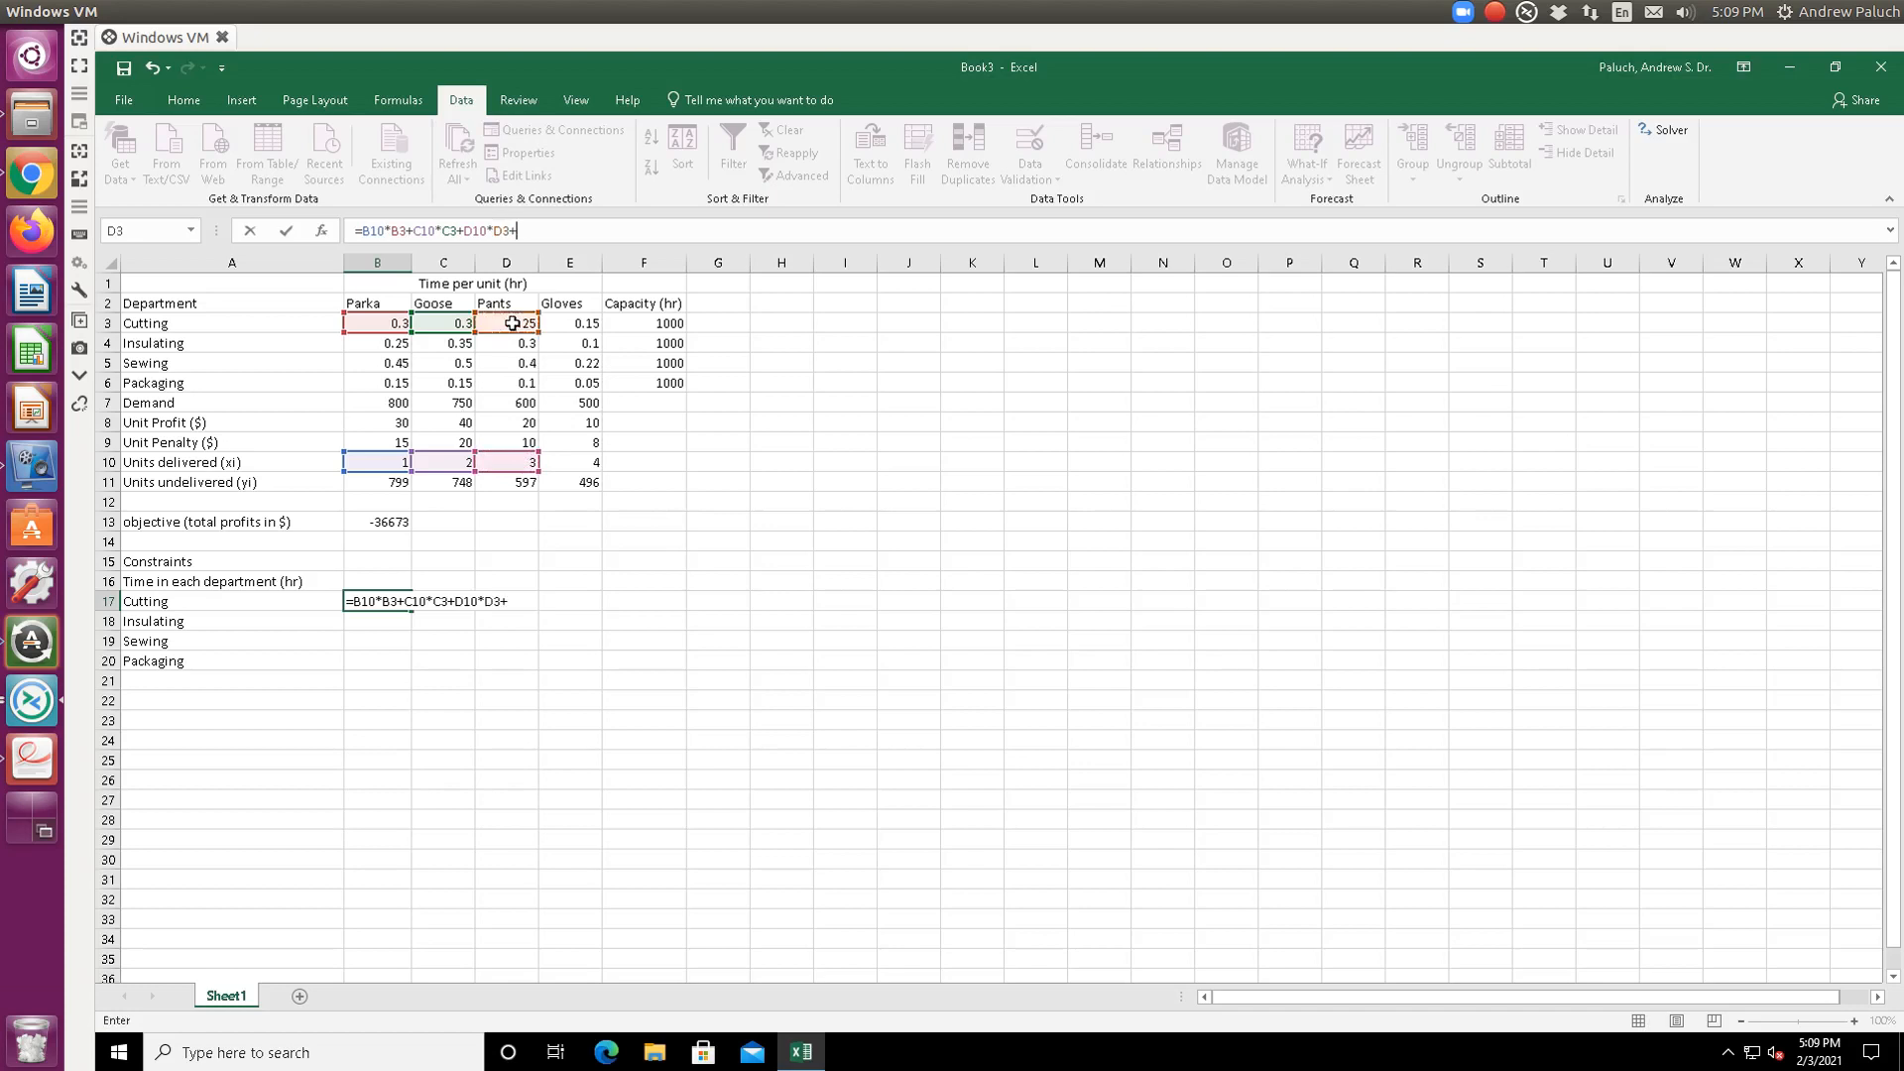
{"action": "left_click", "coordinate": [587, 466]}
{"action": "type", "text": "*"}
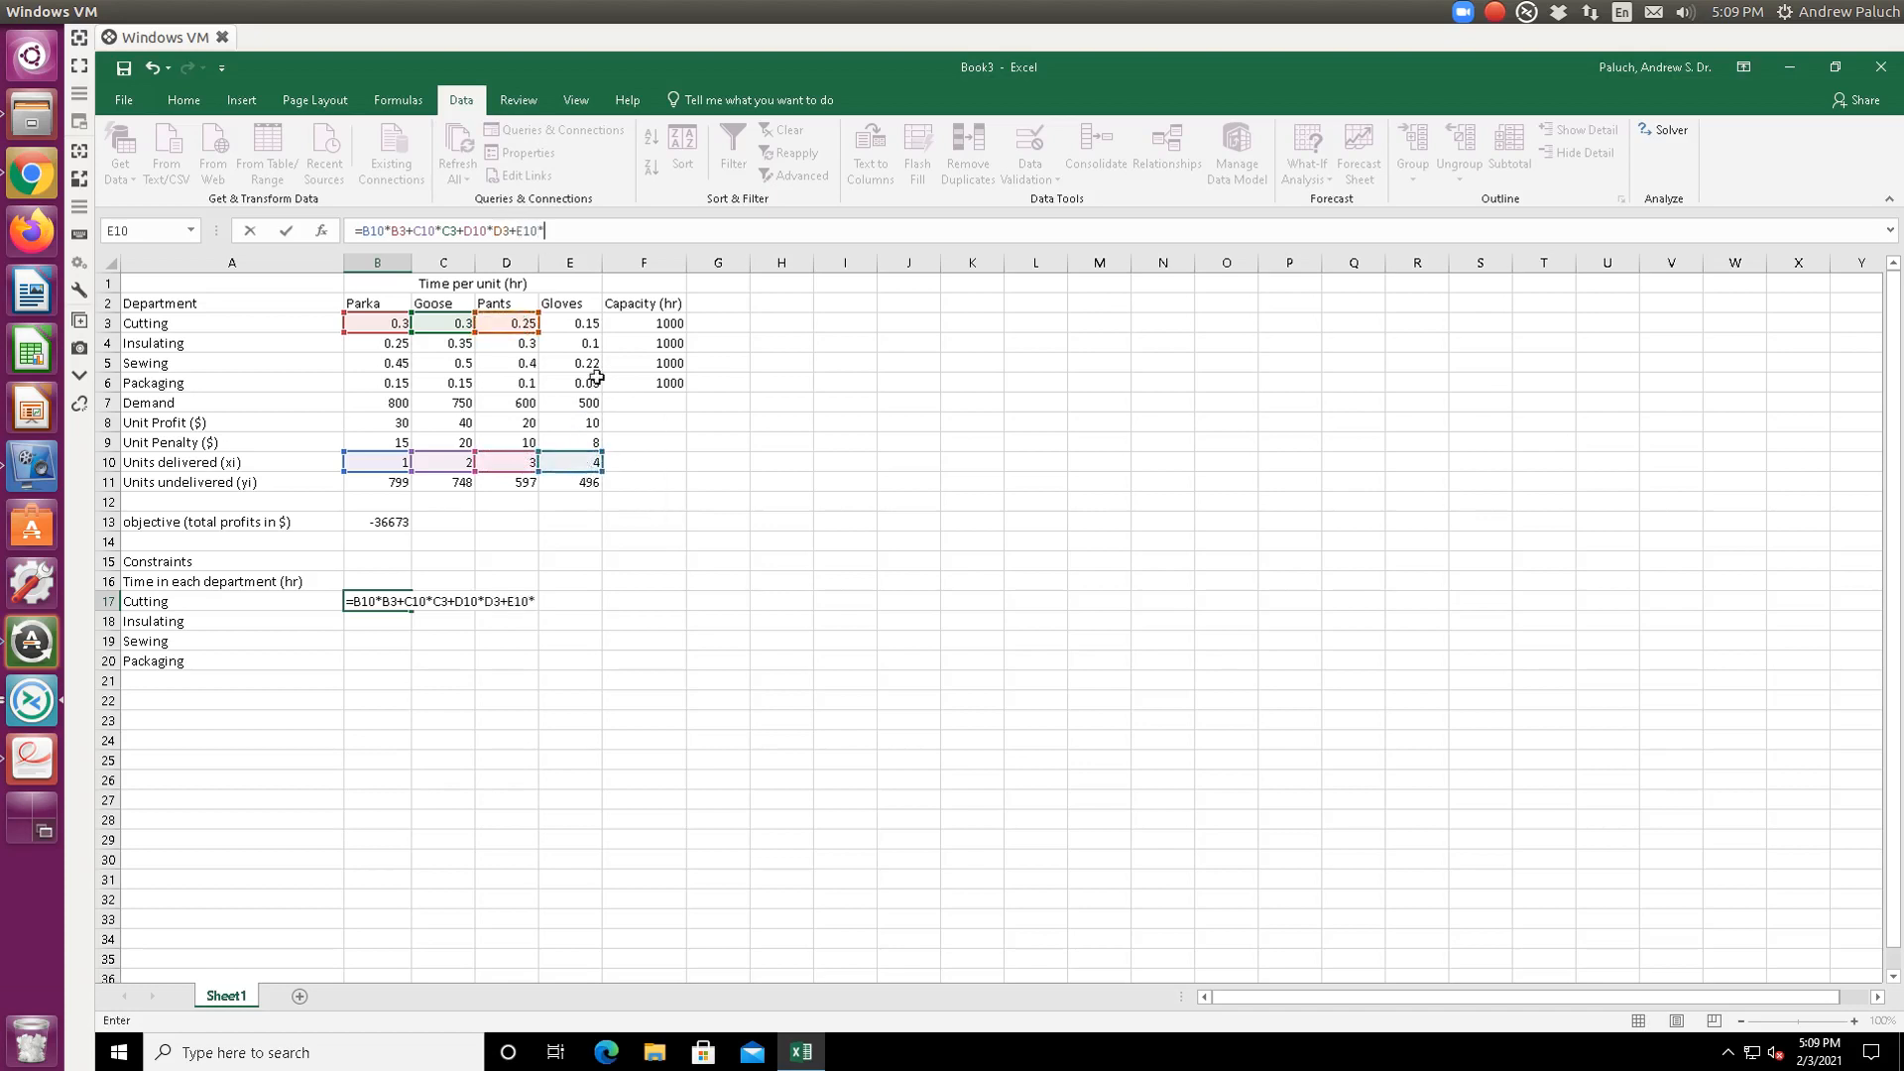
{"action": "left_click", "coordinate": [589, 329]}
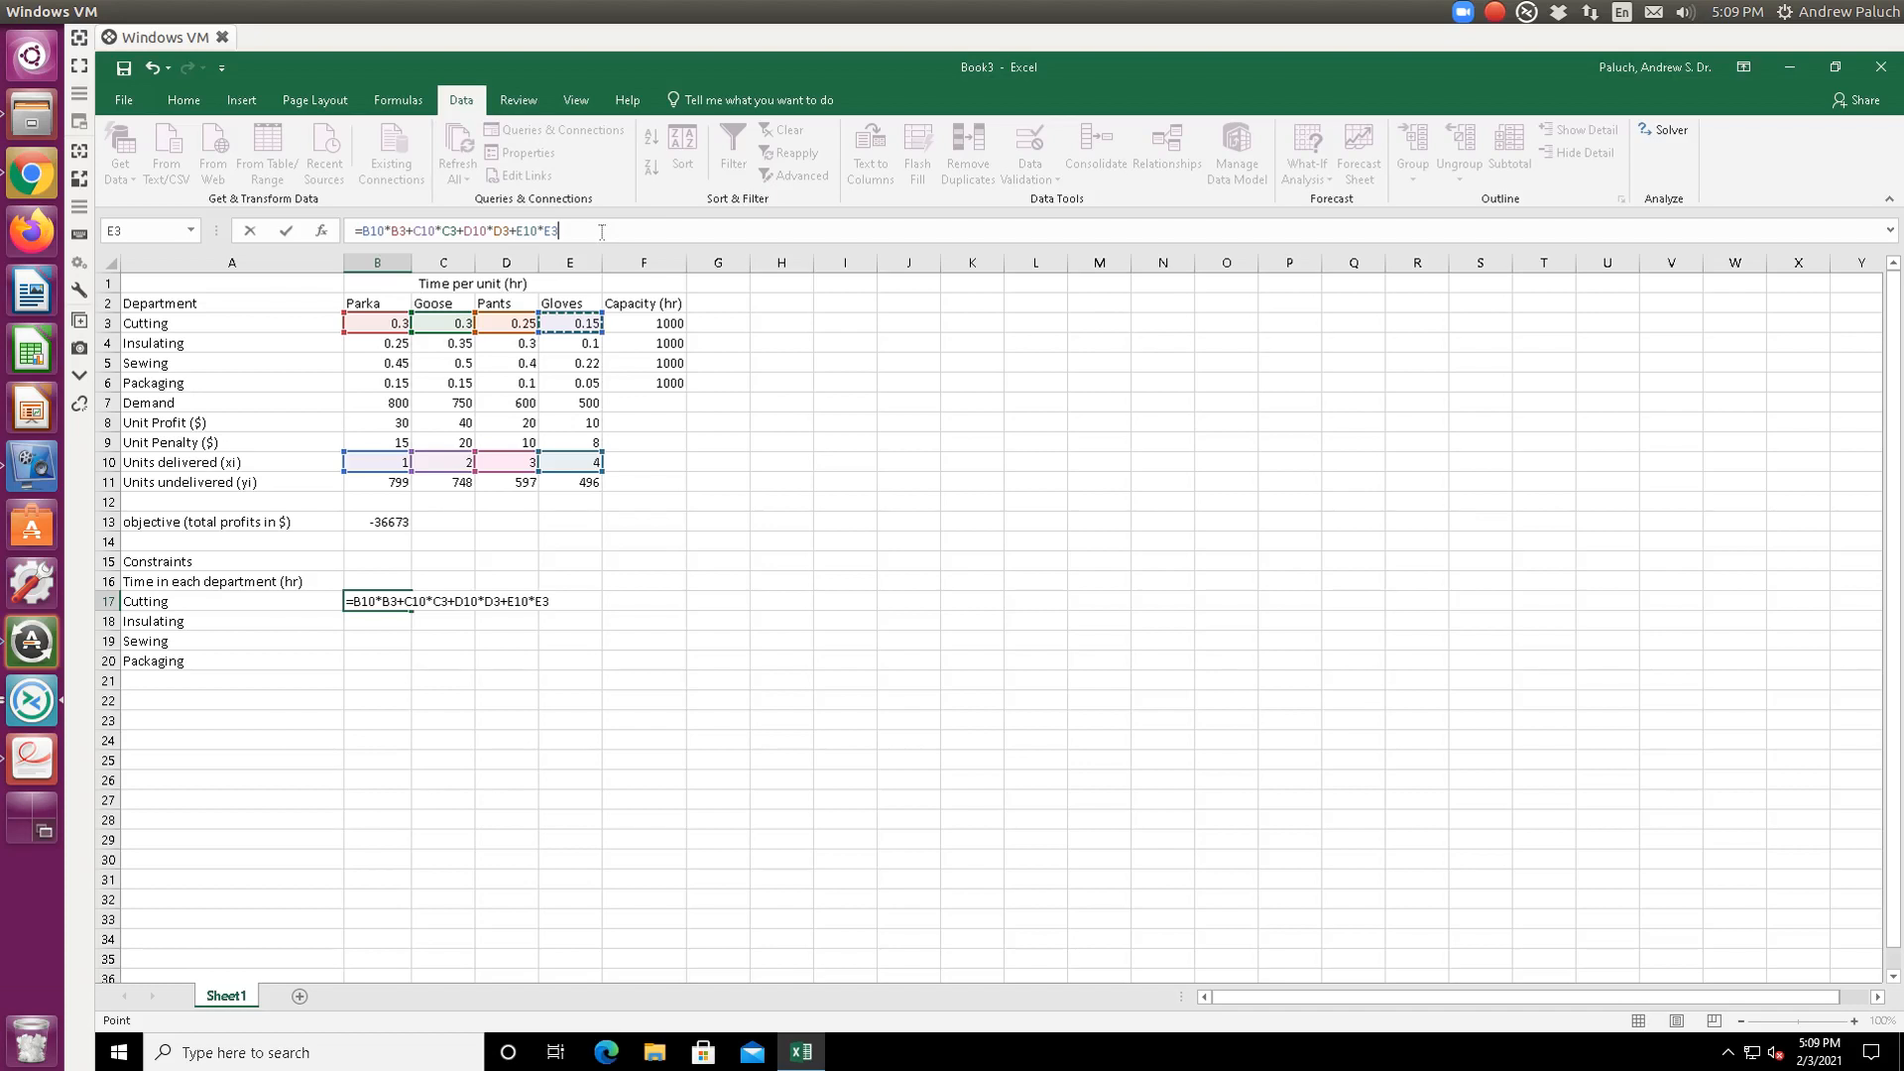
{"action": "key", "text": "Return"}
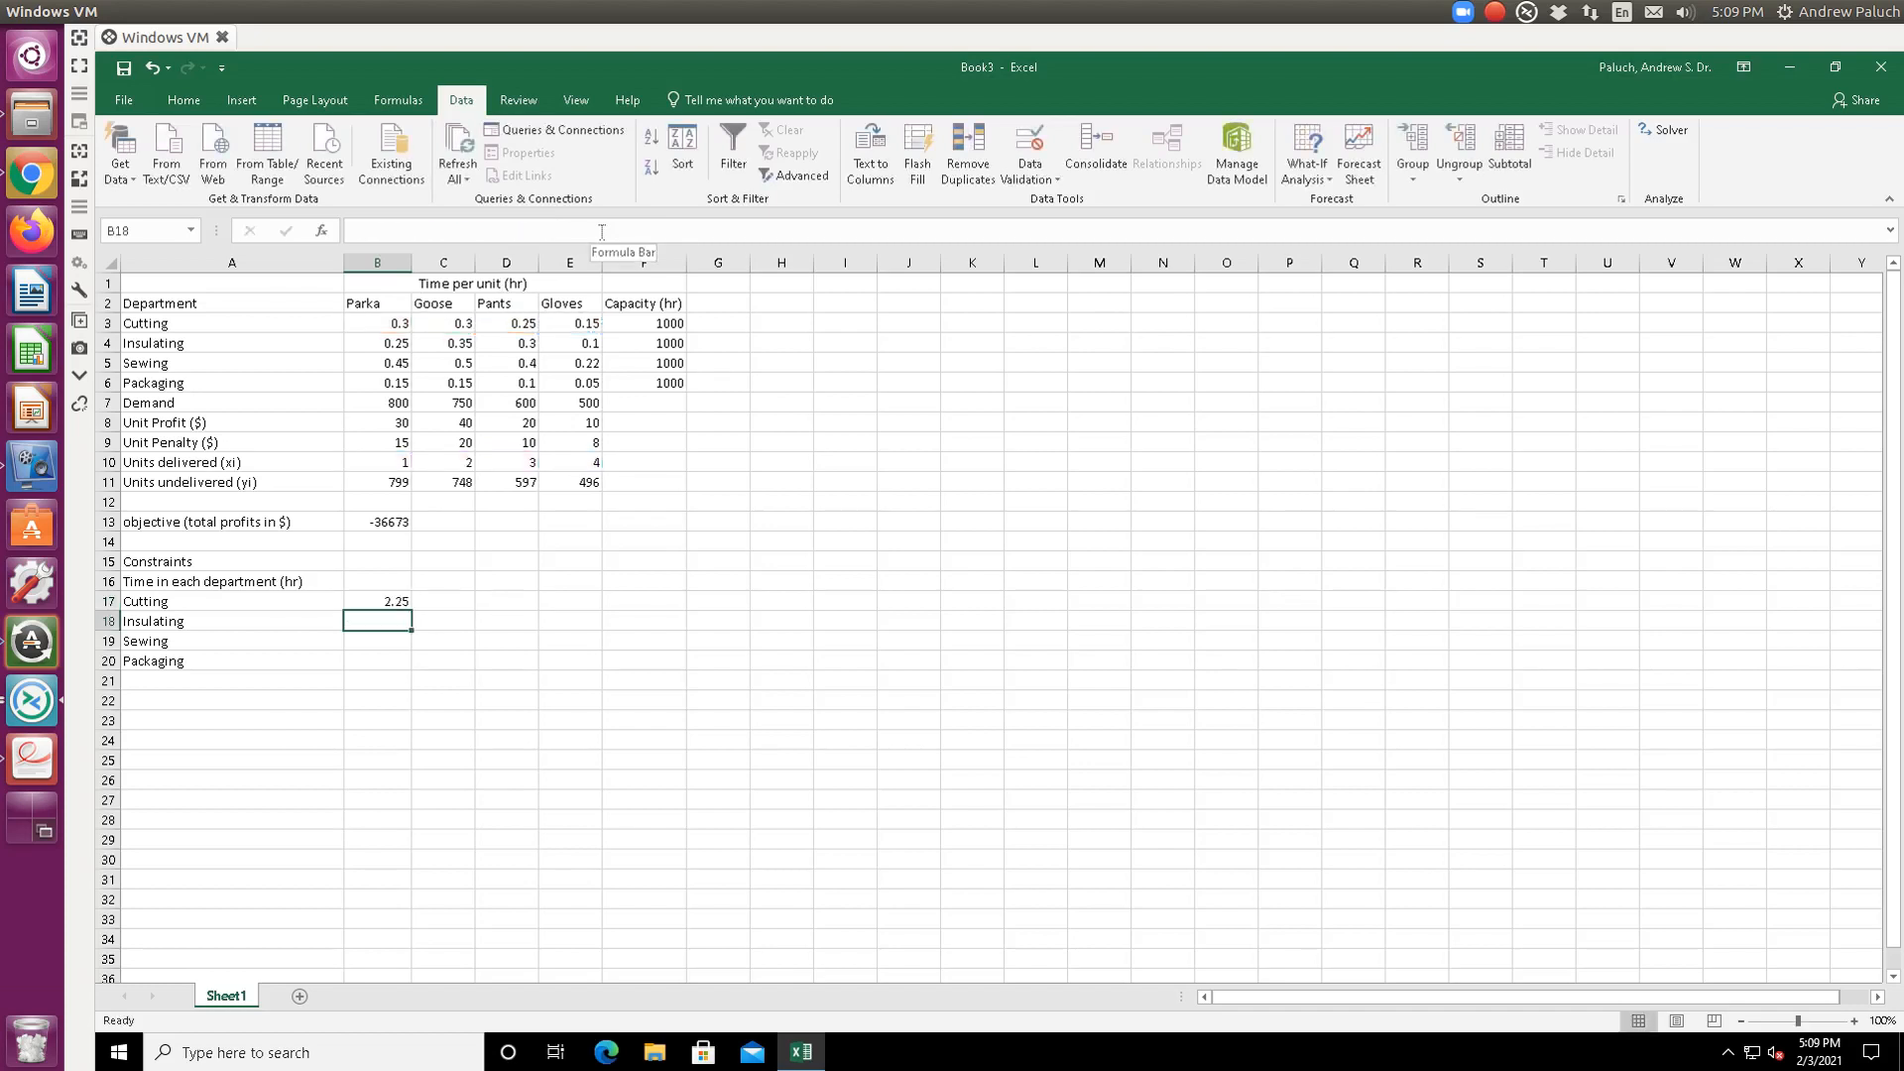
{"action": "key", "text": "Up"}
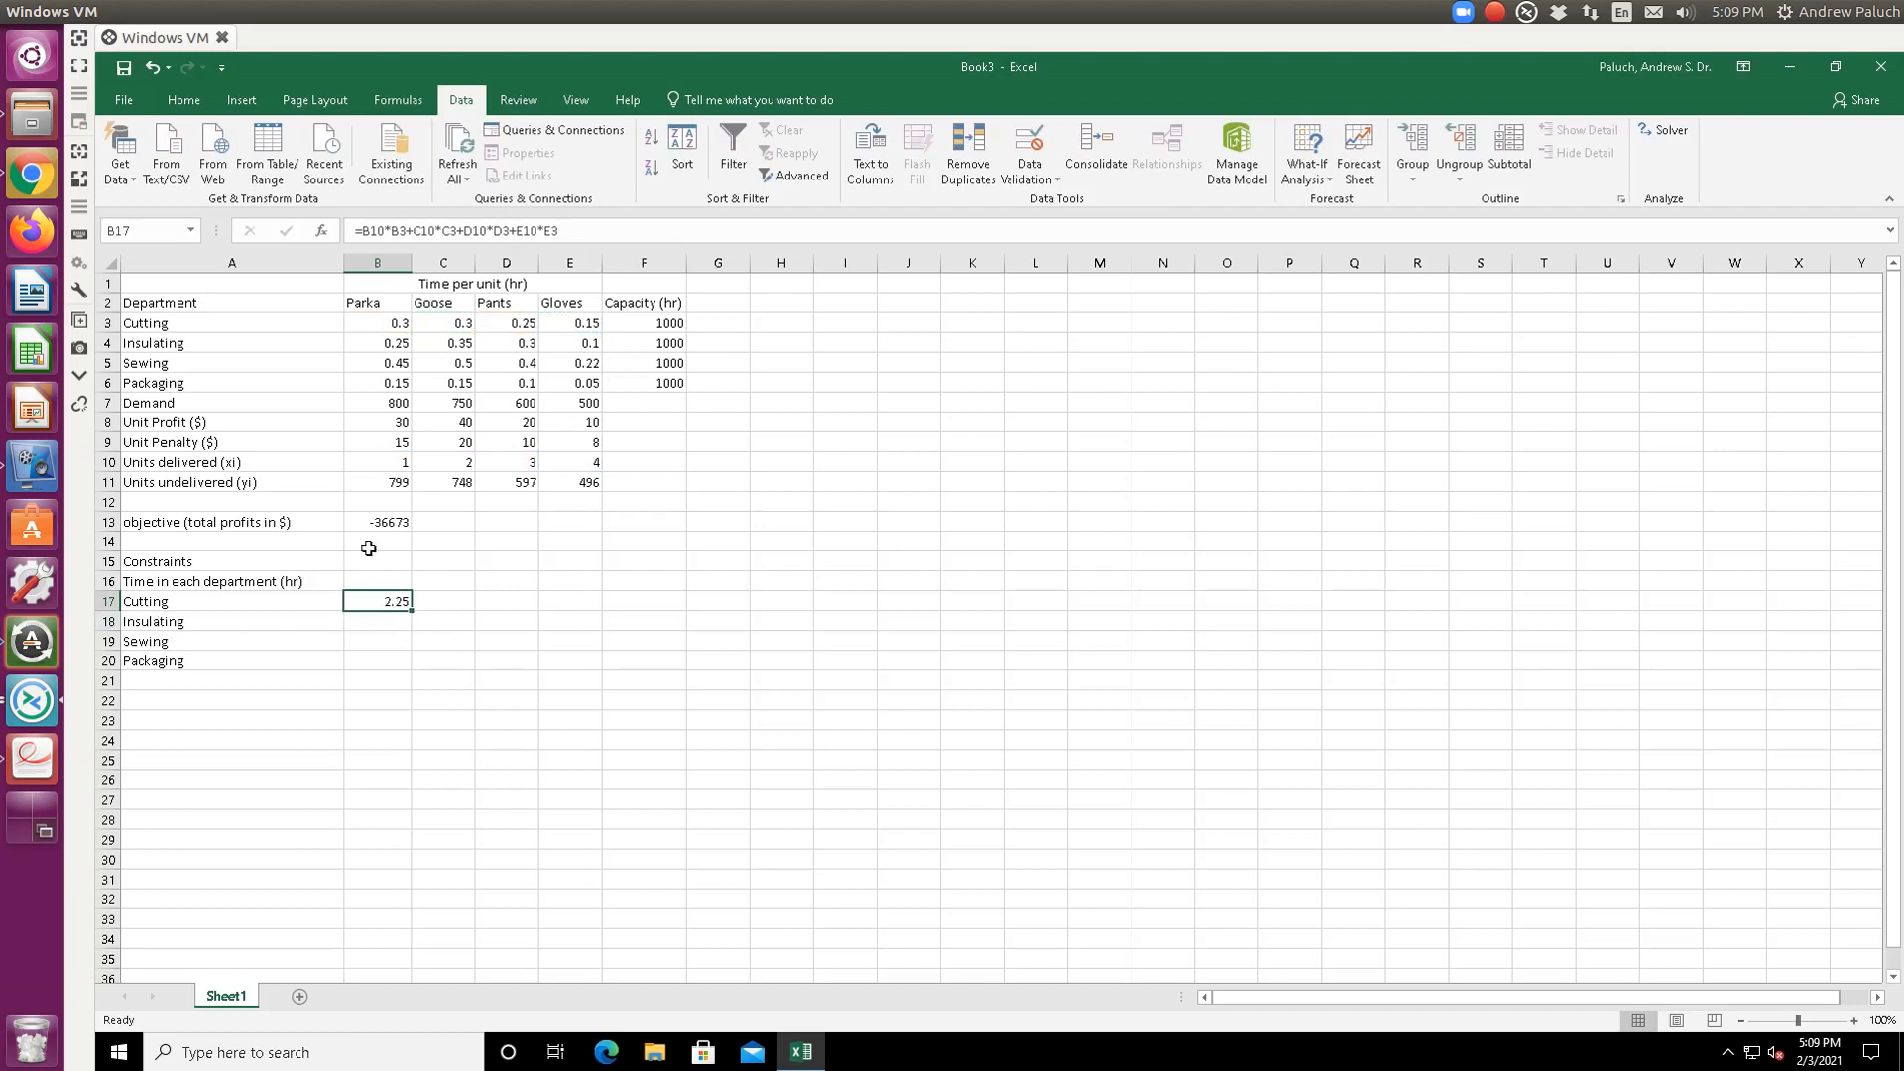
- Lock the units-delivered references in the Cutting hours formula in B17 with $ signs
{"action": "double_click", "coordinate": [392, 600]}
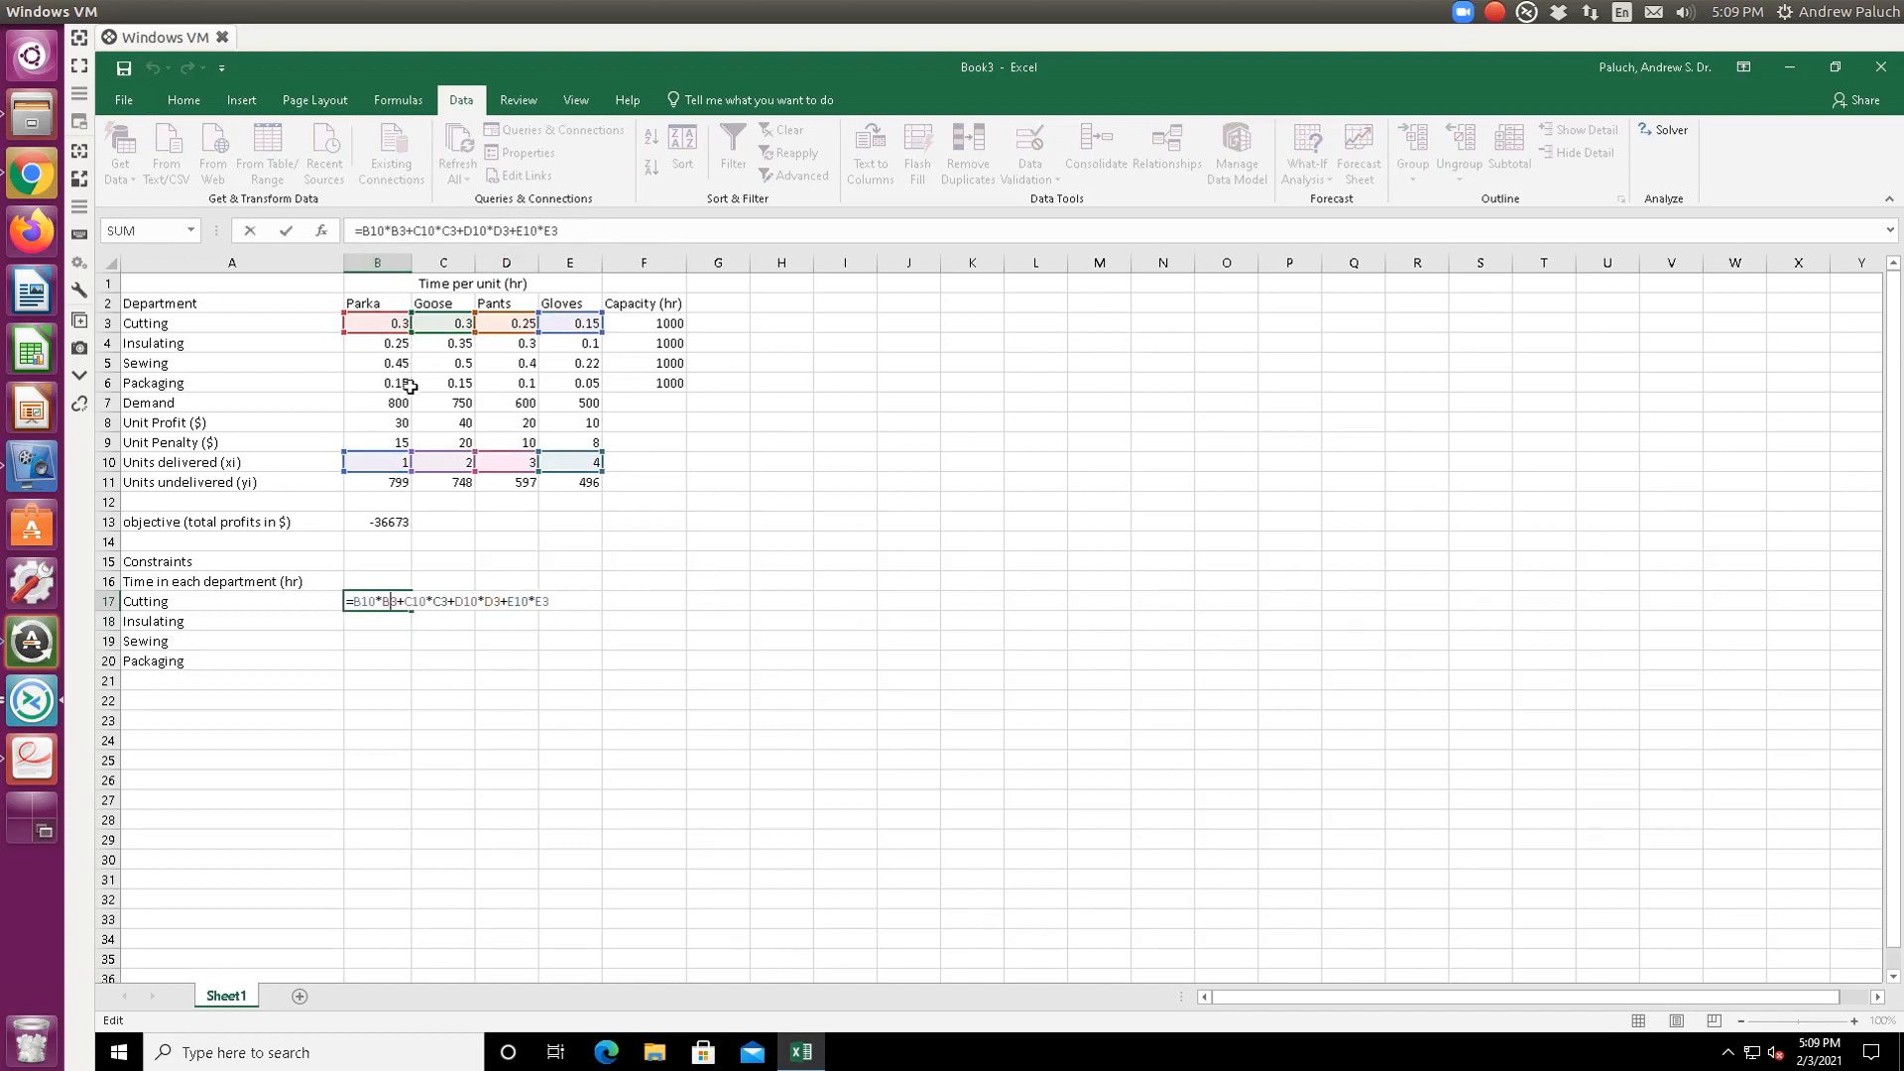
{"action": "left_click", "coordinate": [372, 230]}
{"action": "type", "text": "$"}
{"action": "key", "text": "Right"}
{"action": "type", "text": "$"}
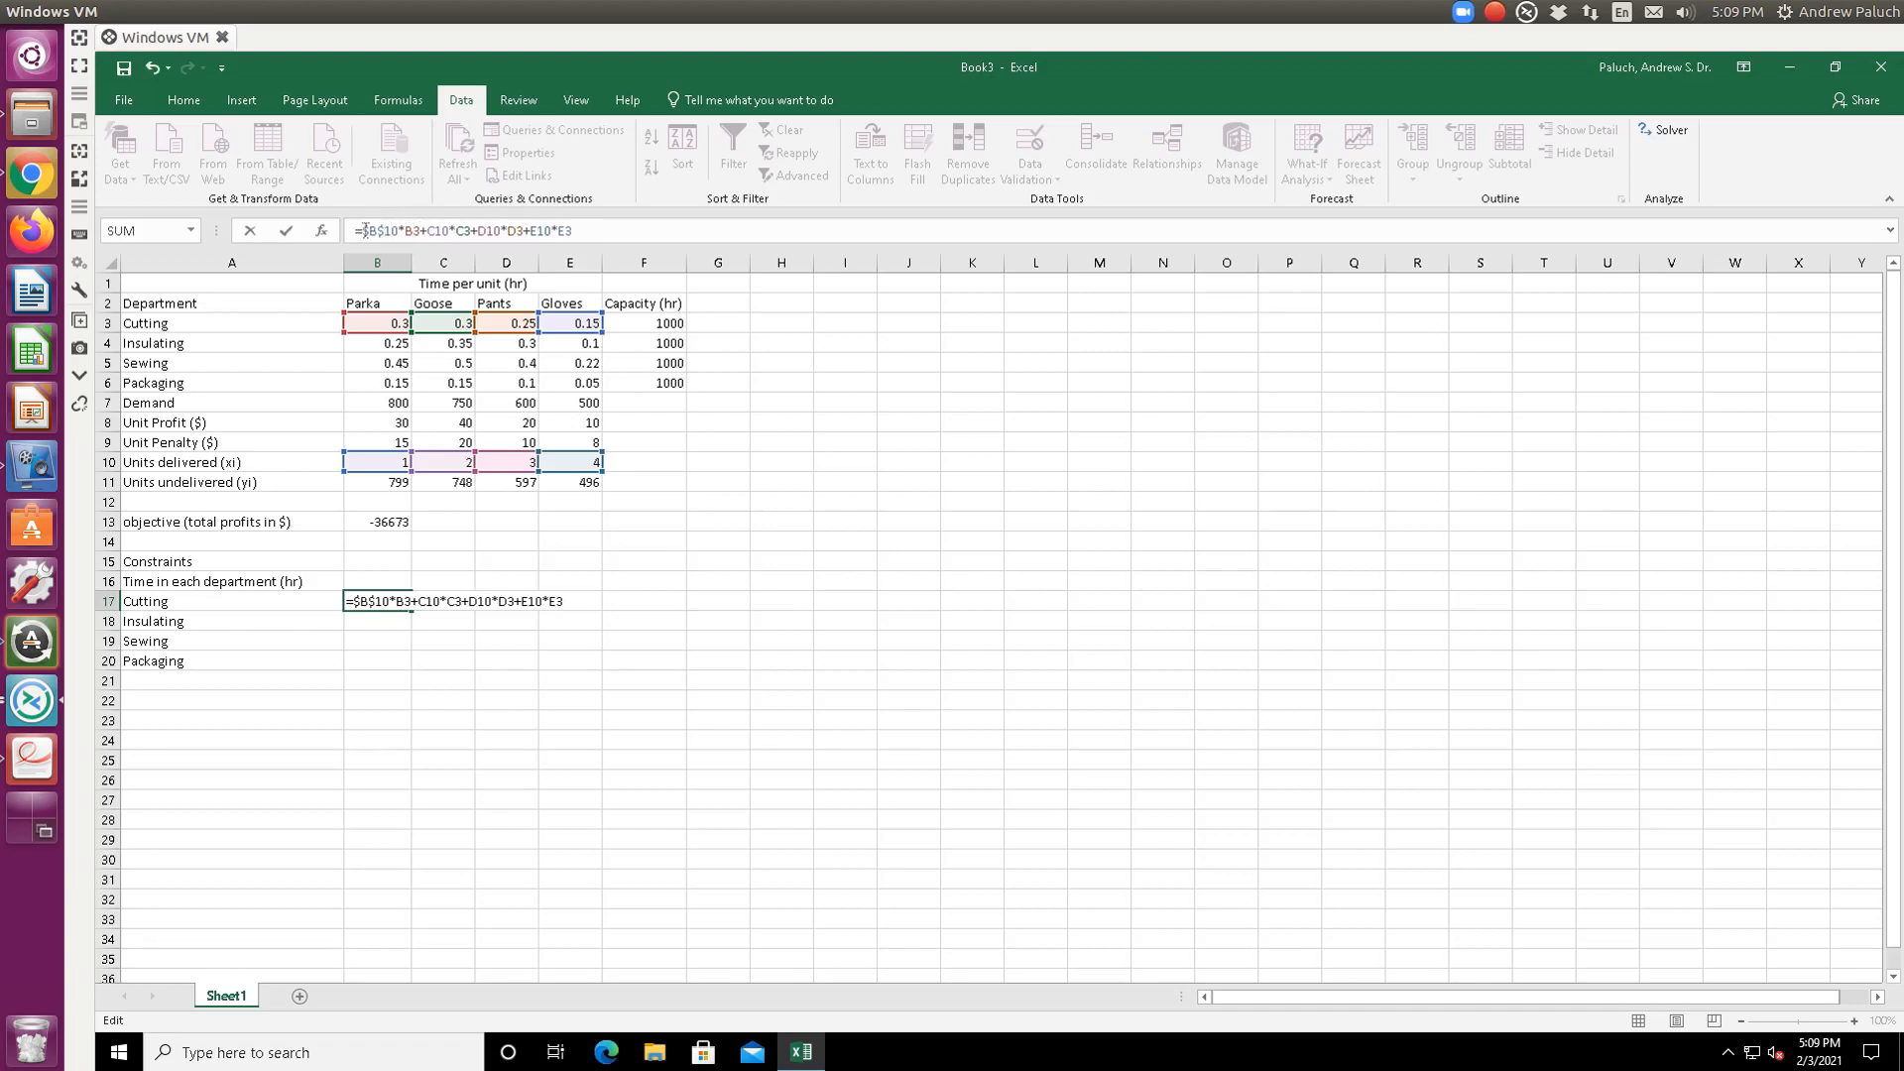
{"action": "key", "text": "Left"}
{"action": "type", "text": "$"}
{"action": "key", "text": "Right"}
{"action": "type", "text": "$"}
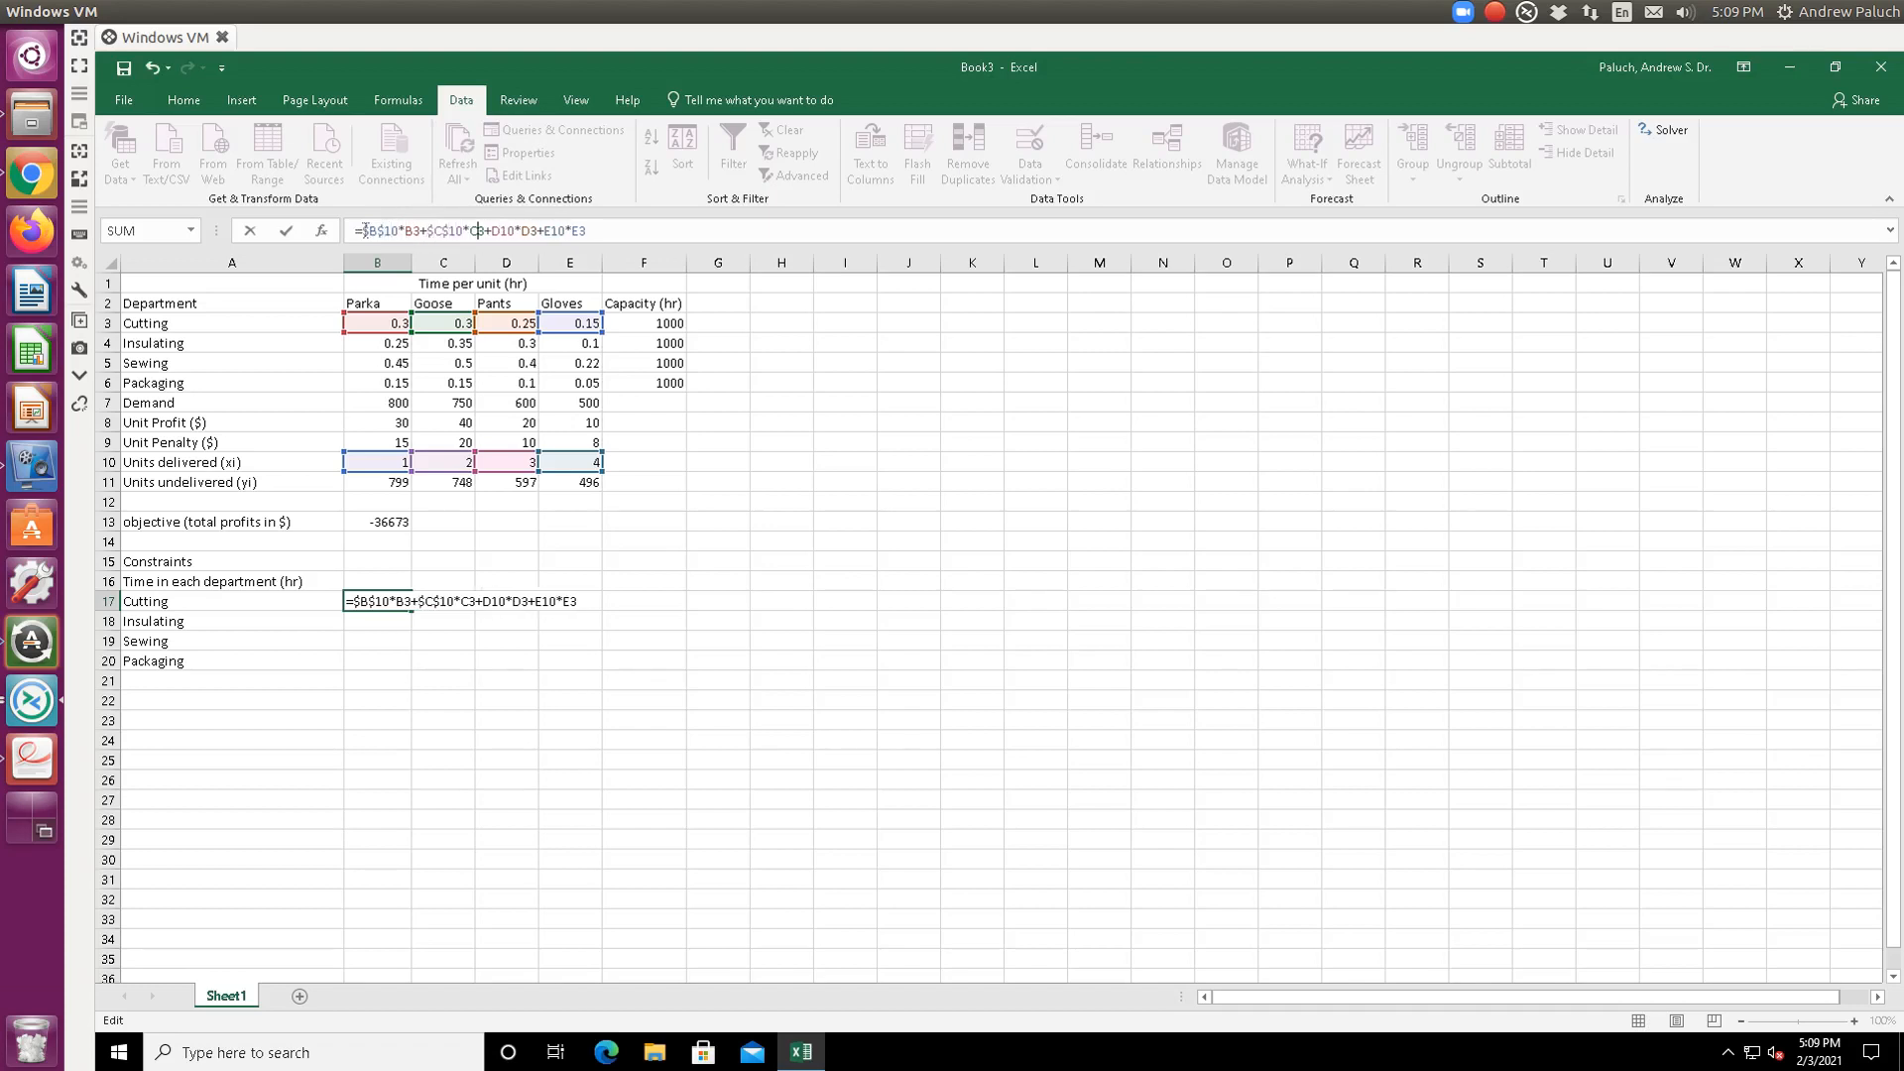
{"action": "key", "text": "Right"}
{"action": "type", "text": "$"}
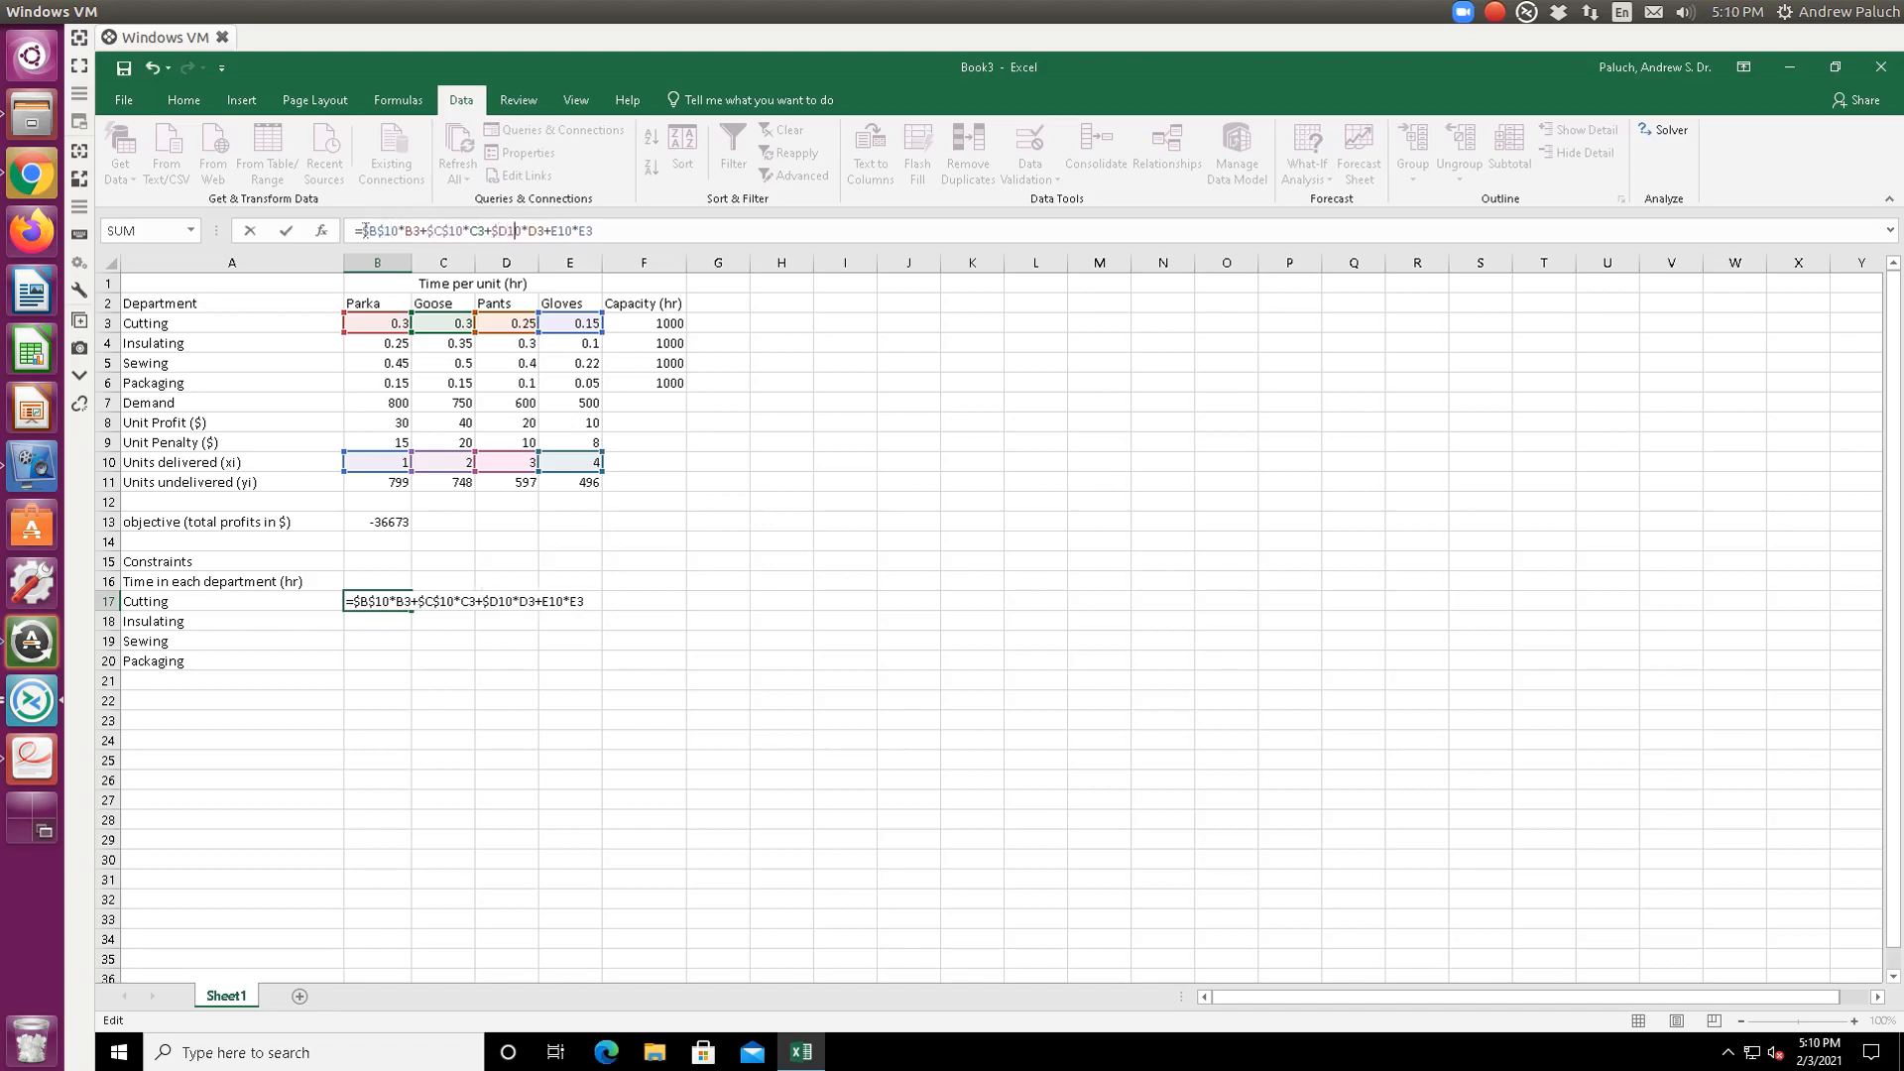
{"action": "key", "text": "Right"}
{"action": "type", "text": "$B$"}
{"action": "key", "text": "Right"}
{"action": "type", "text": "$"}
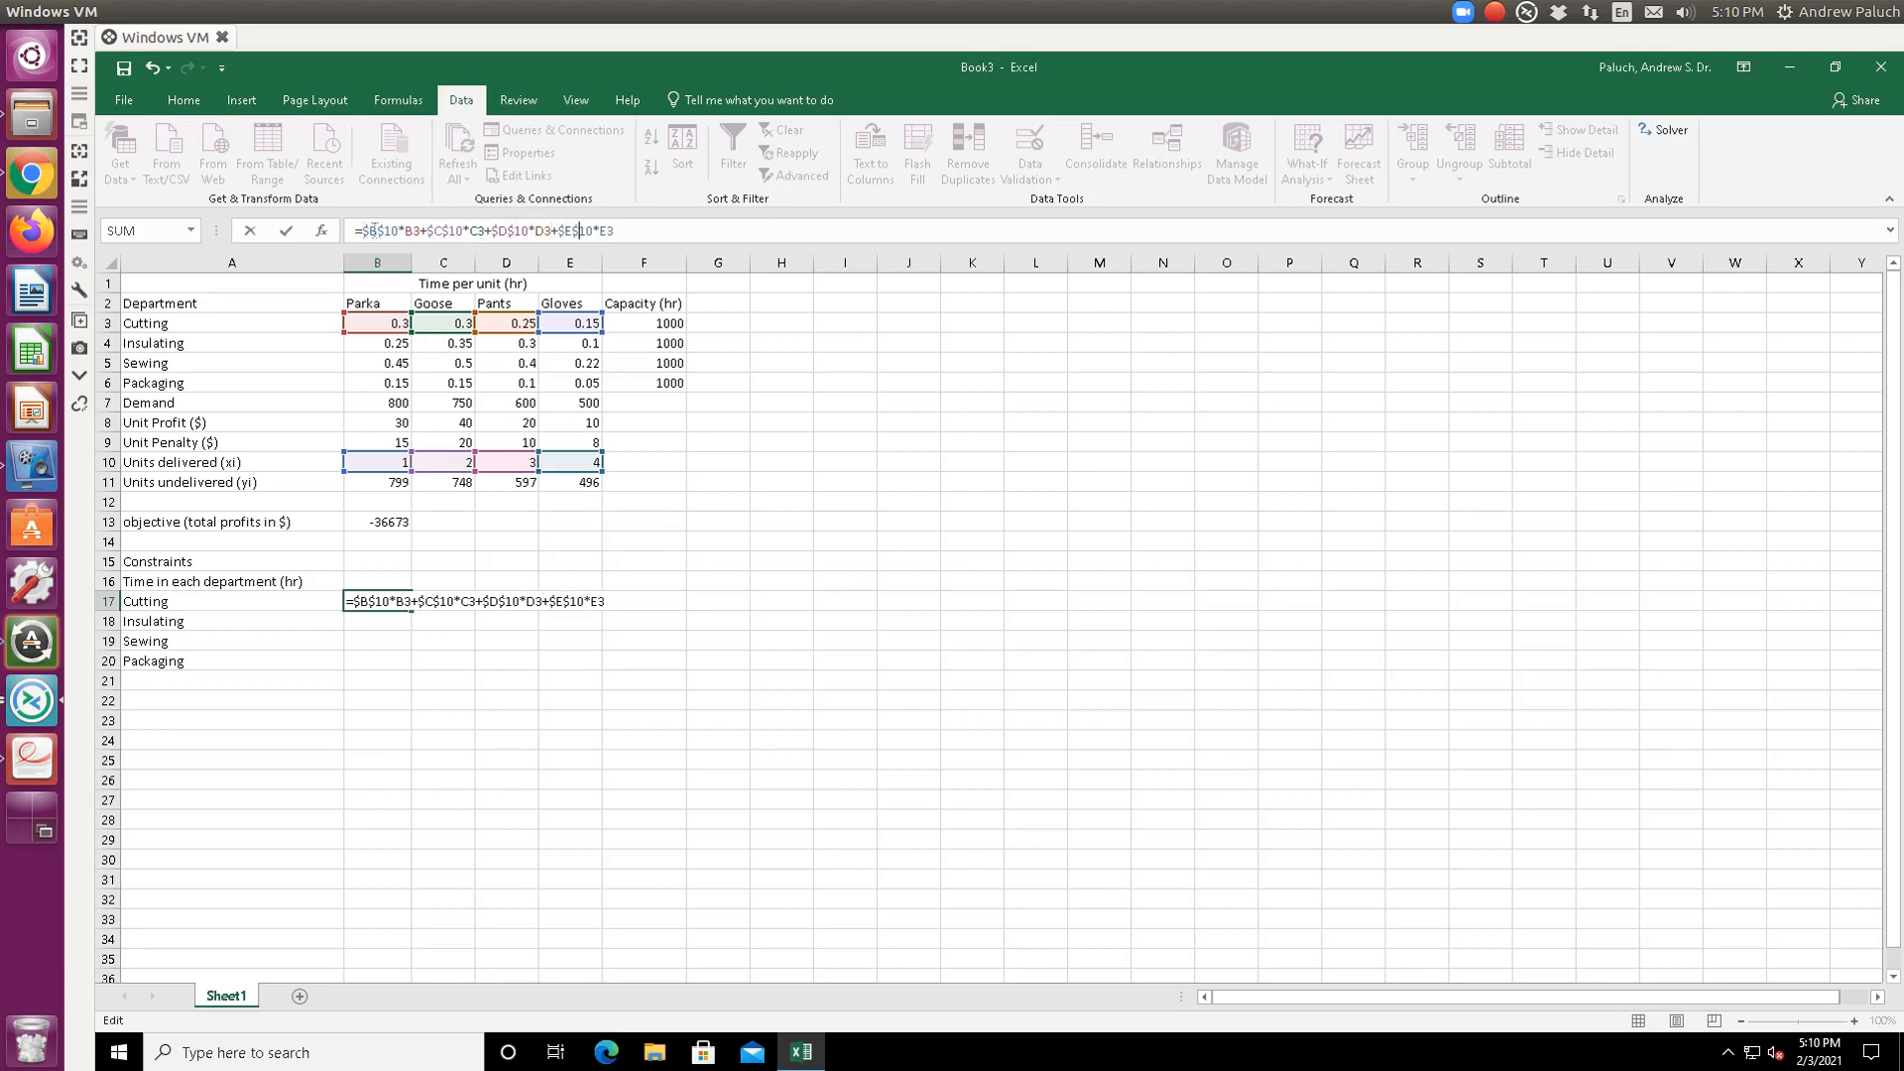
{"action": "key", "text": "Return"}
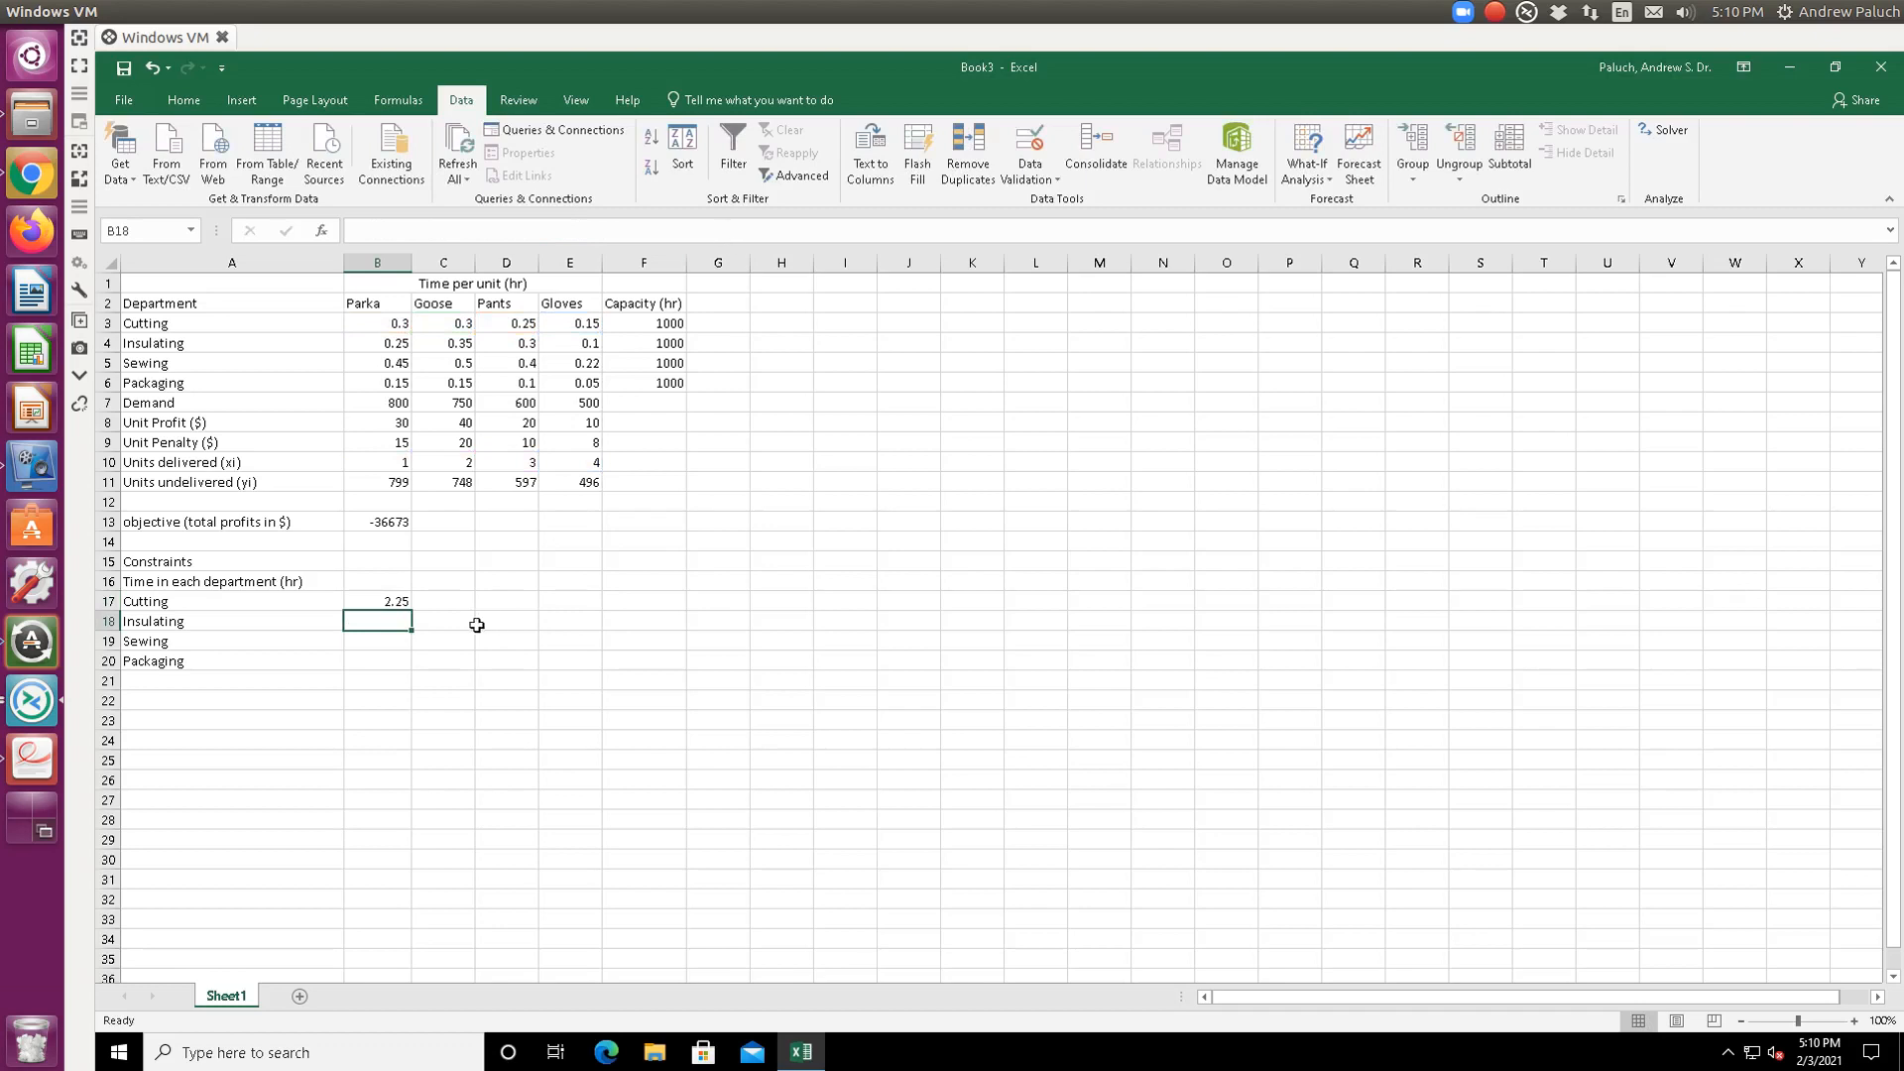
- Fill the hours formula down to B20 and correct B18 so Insulating shows 2.25
{"action": "left_click", "coordinate": [391, 604]}
{"action": "left_click_drag", "start_coordinate": [410, 612], "coordinate": [396, 668]}
{"action": "left_click", "coordinate": [398, 627]}
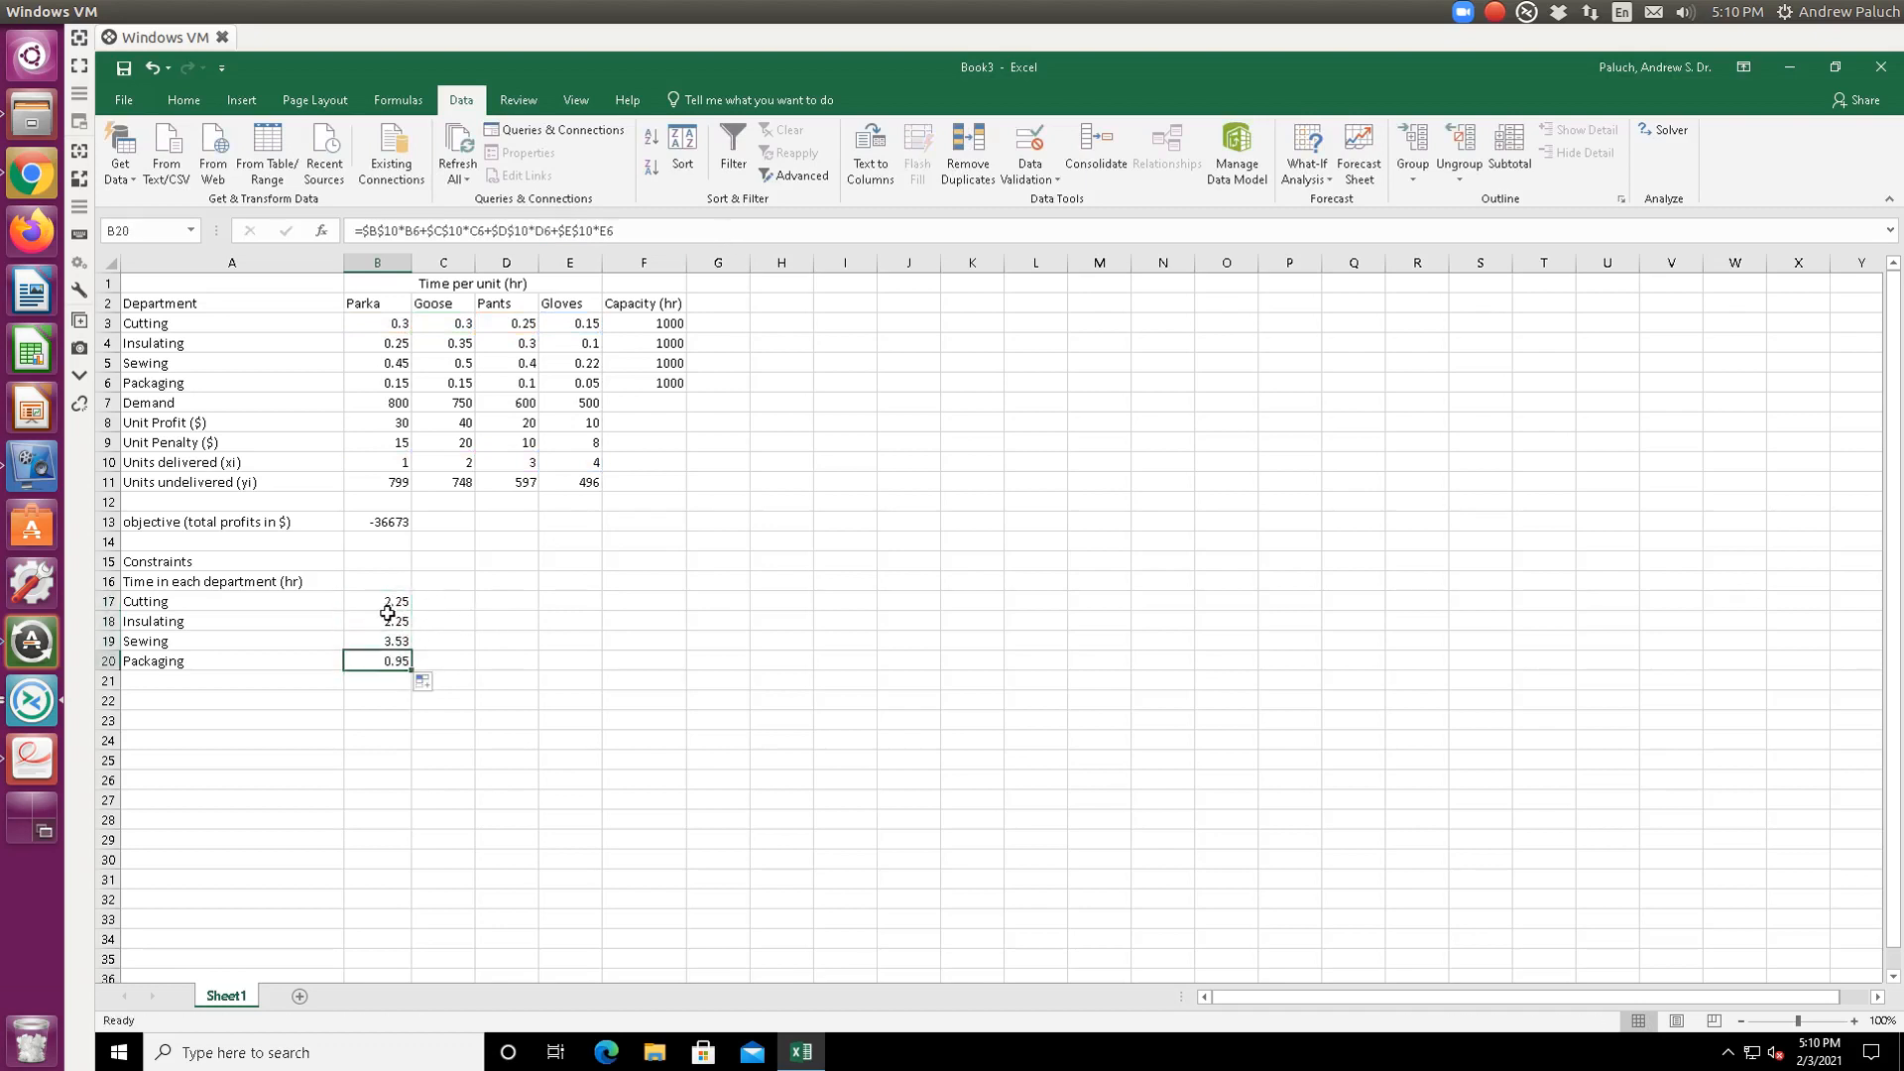
{"action": "left_click", "coordinate": [393, 619]}
{"action": "double_click", "coordinate": [393, 620]}
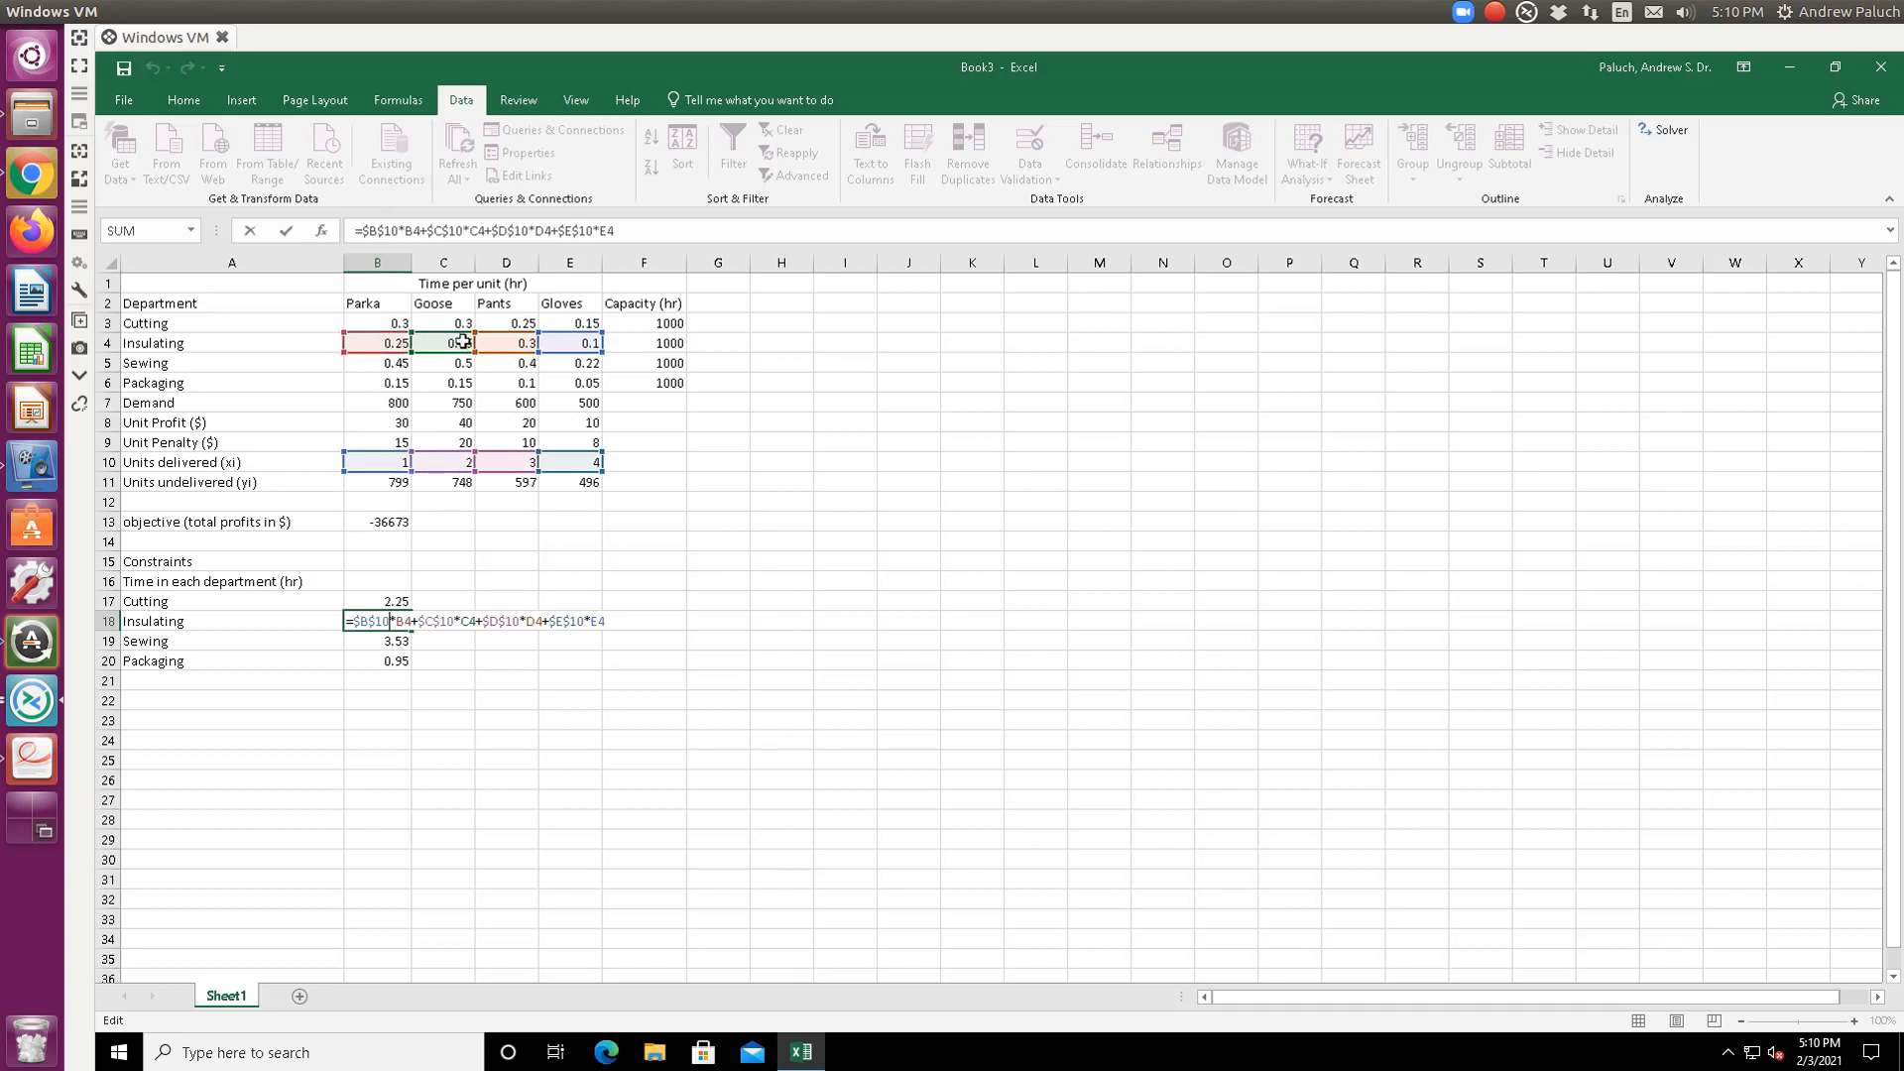
{"action": "key", "text": "ctrl+Return"}
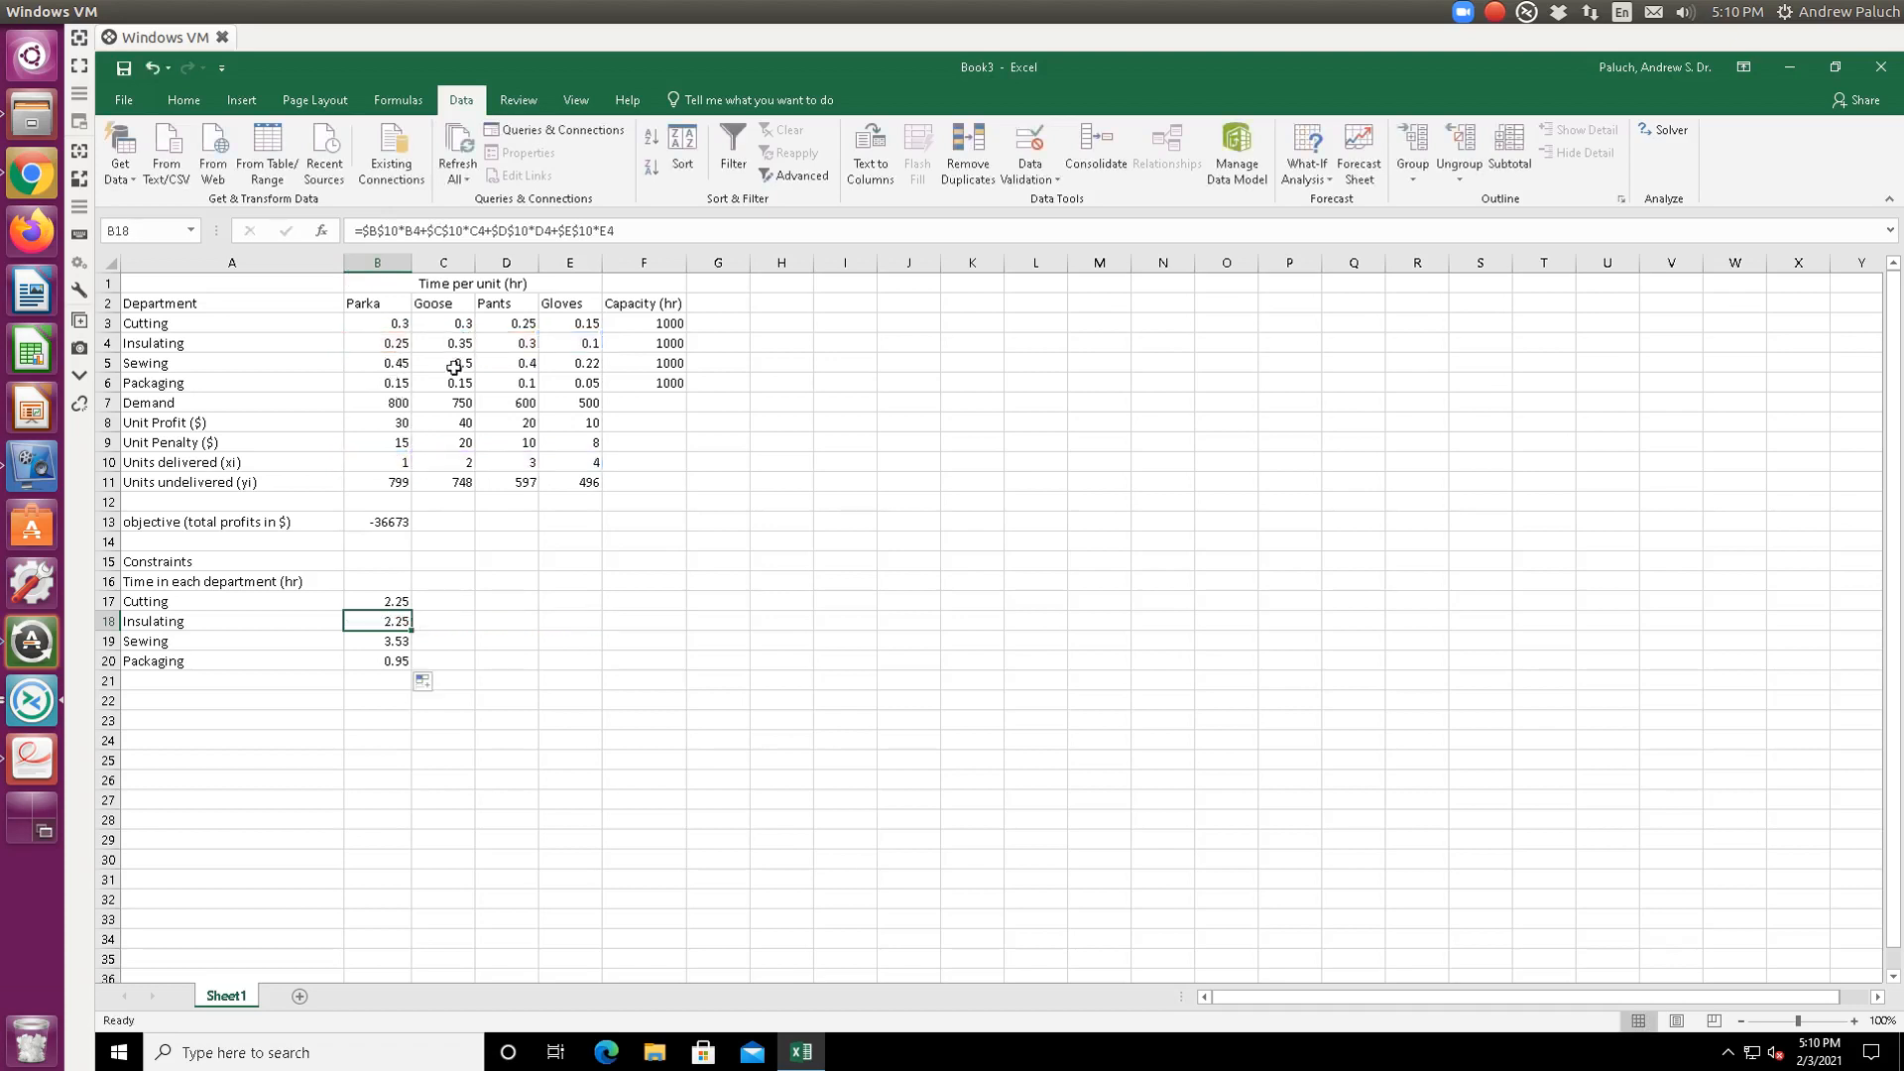
{"action": "left_click", "coordinate": [388, 603]}
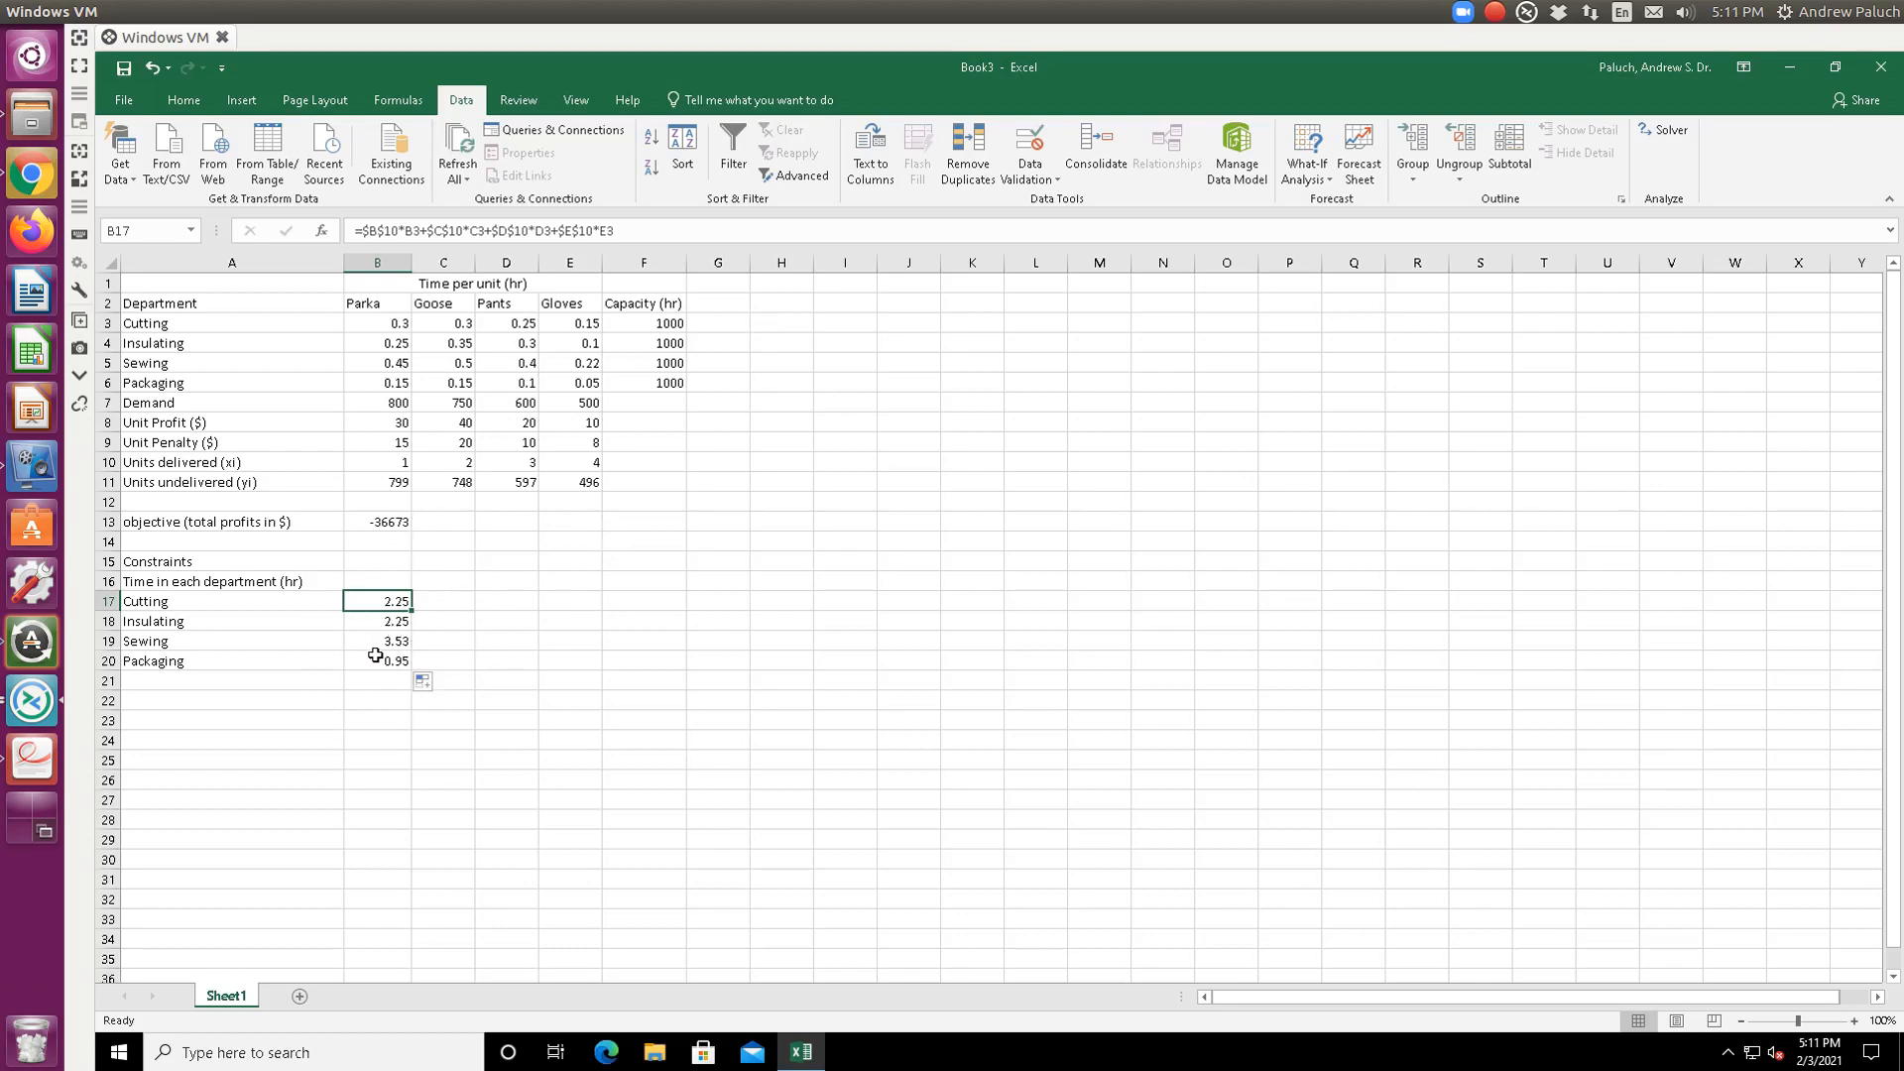
{"action": "key", "text": "ctrl+alt+Left"}
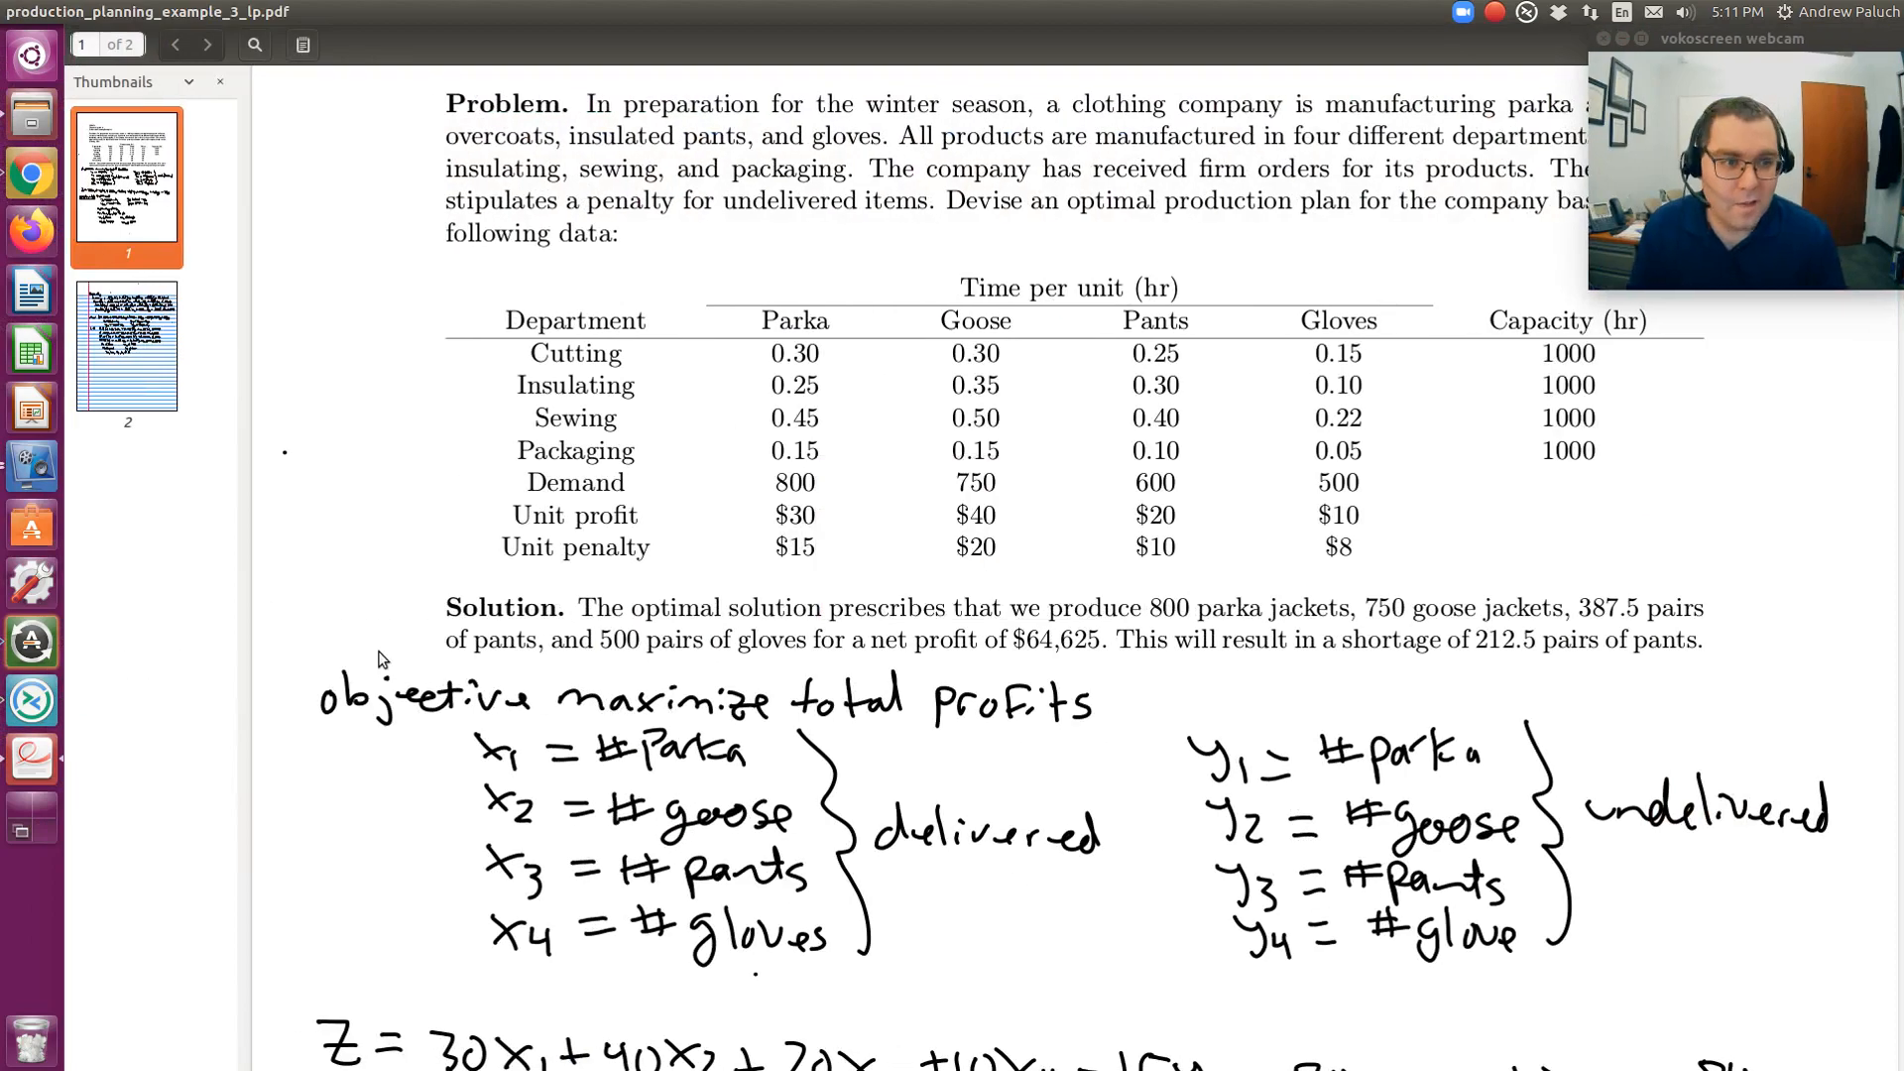
{"action": "scroll", "coordinate": [811, 608], "scroll_direction": "down", "scroll_amount": 4}
{"action": "scroll", "coordinate": [811, 609], "scroll_direction": "down", "scroll_amount": 7}
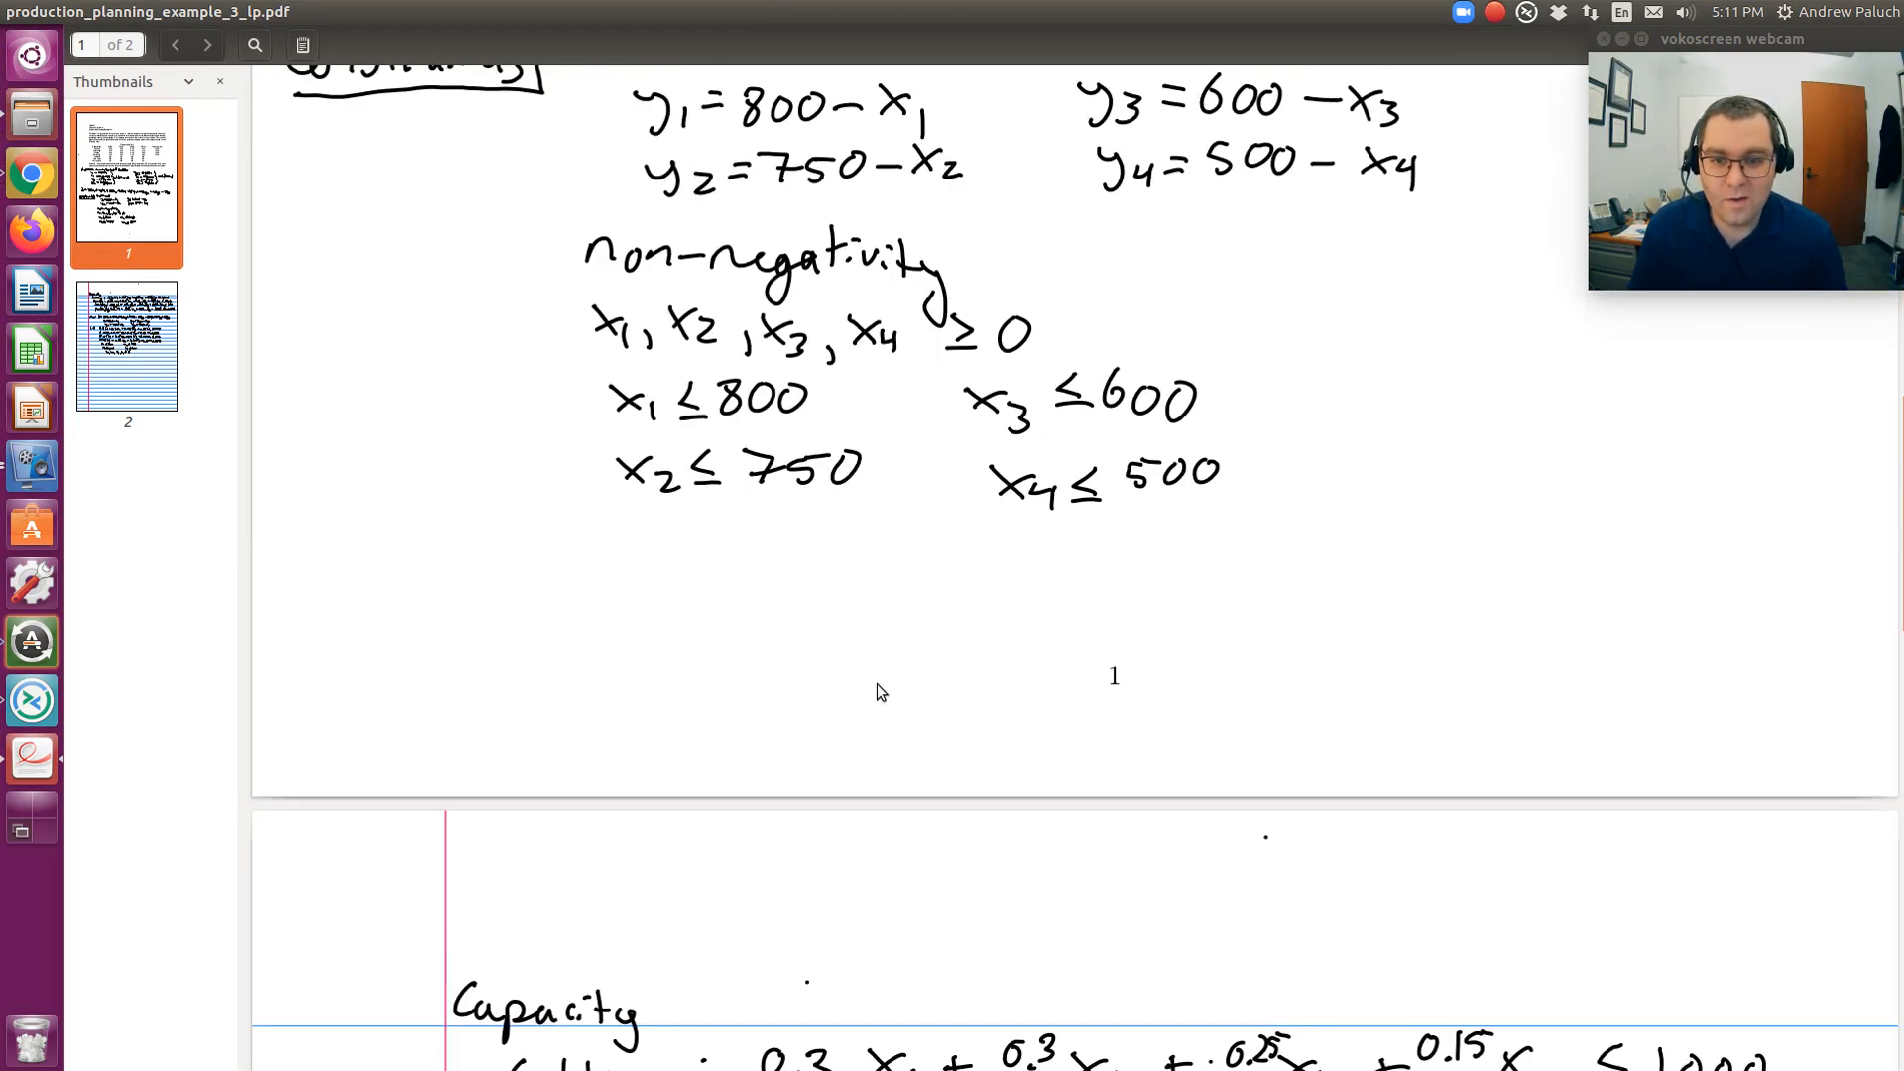
{"action": "scroll", "coordinate": [872, 629], "scroll_direction": "up", "scroll_amount": 2}
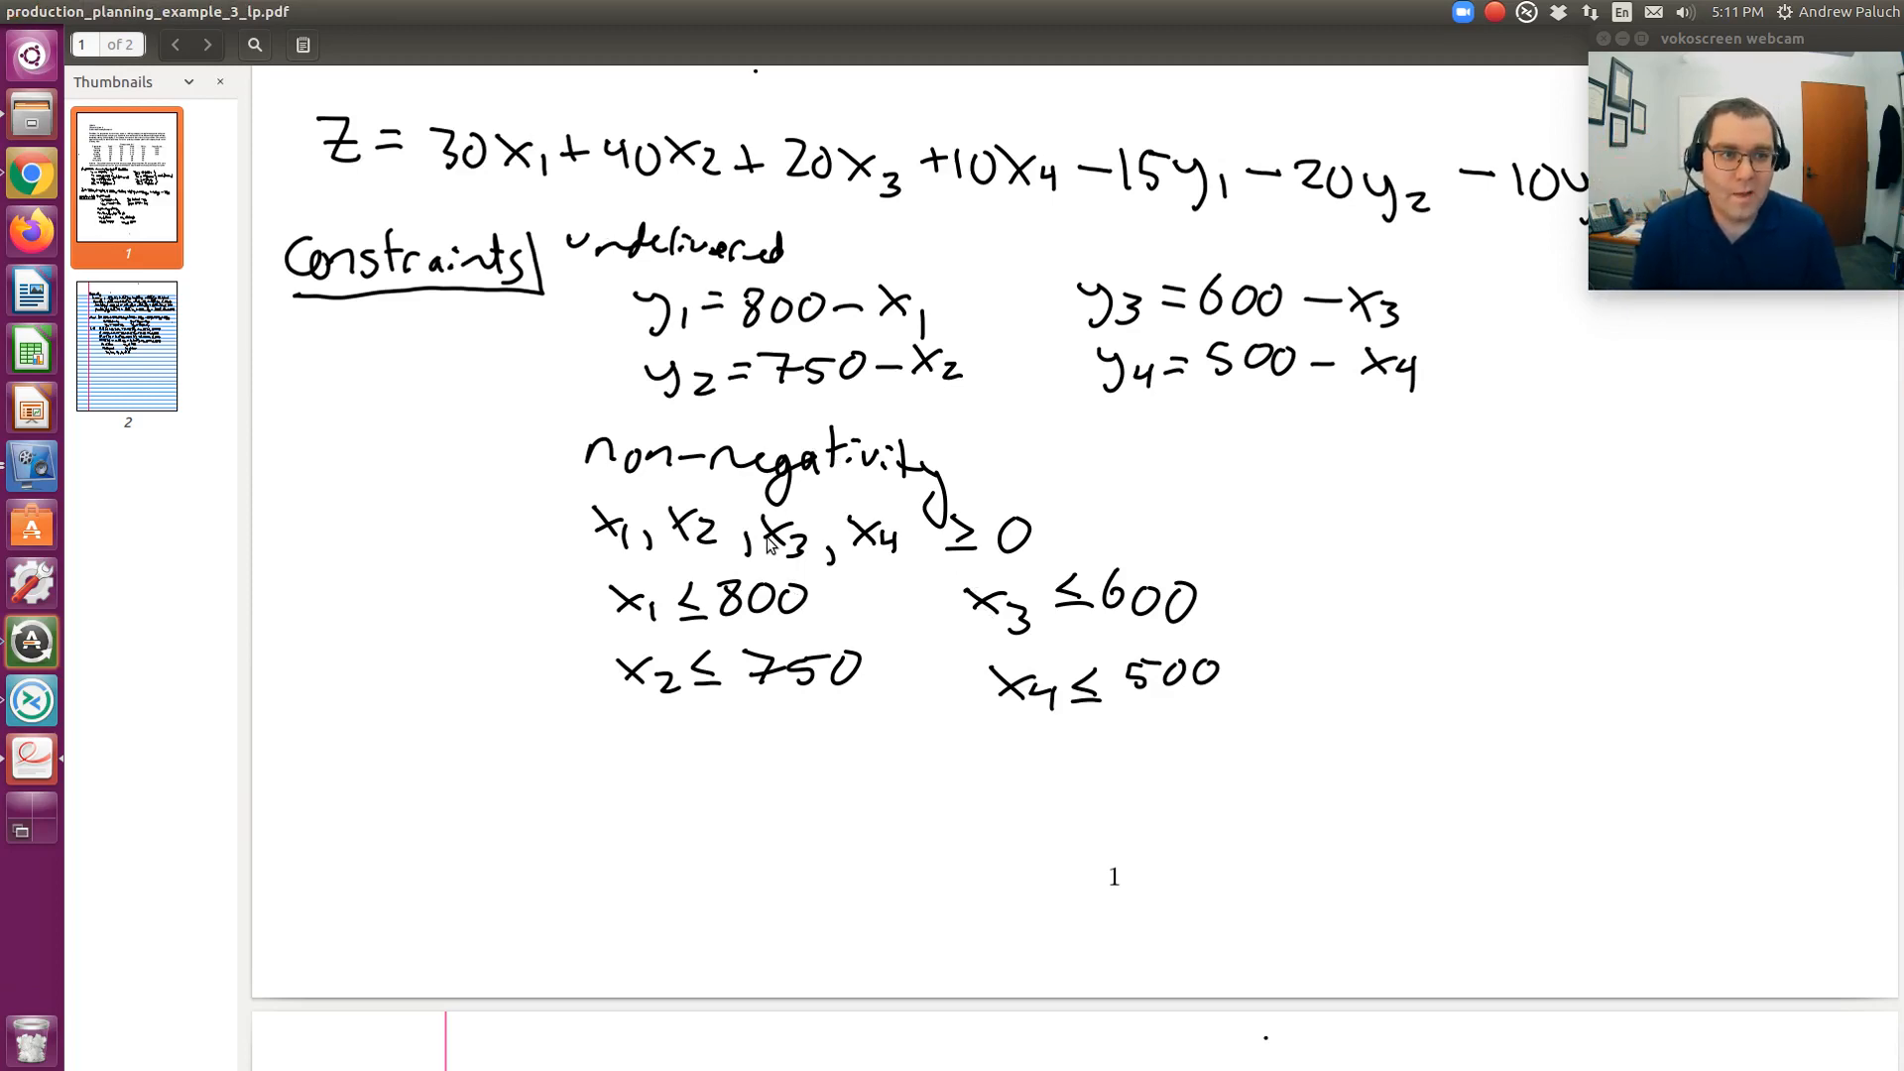
{"action": "key", "text": "alt+Tab"}
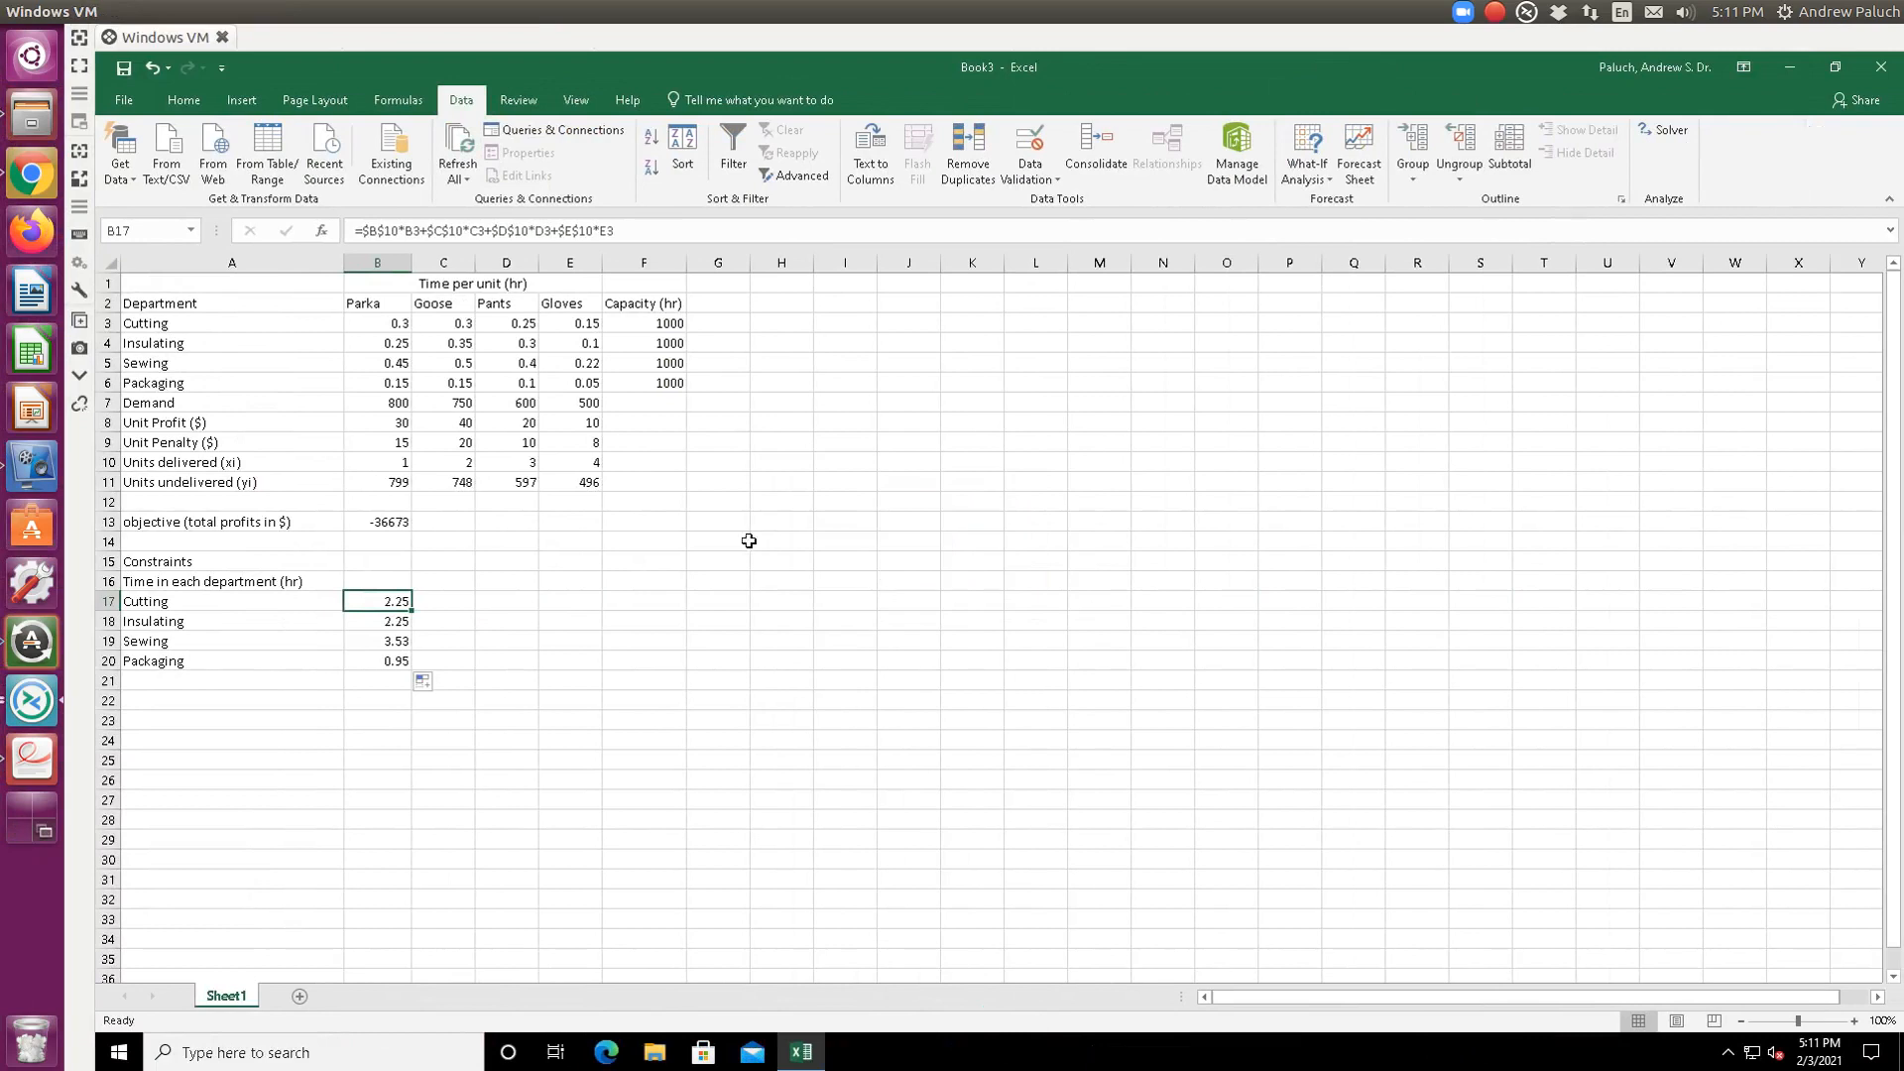
- Open Solver with B13 selected and delete every existing constraint from the list
{"action": "left_click", "coordinate": [380, 521]}
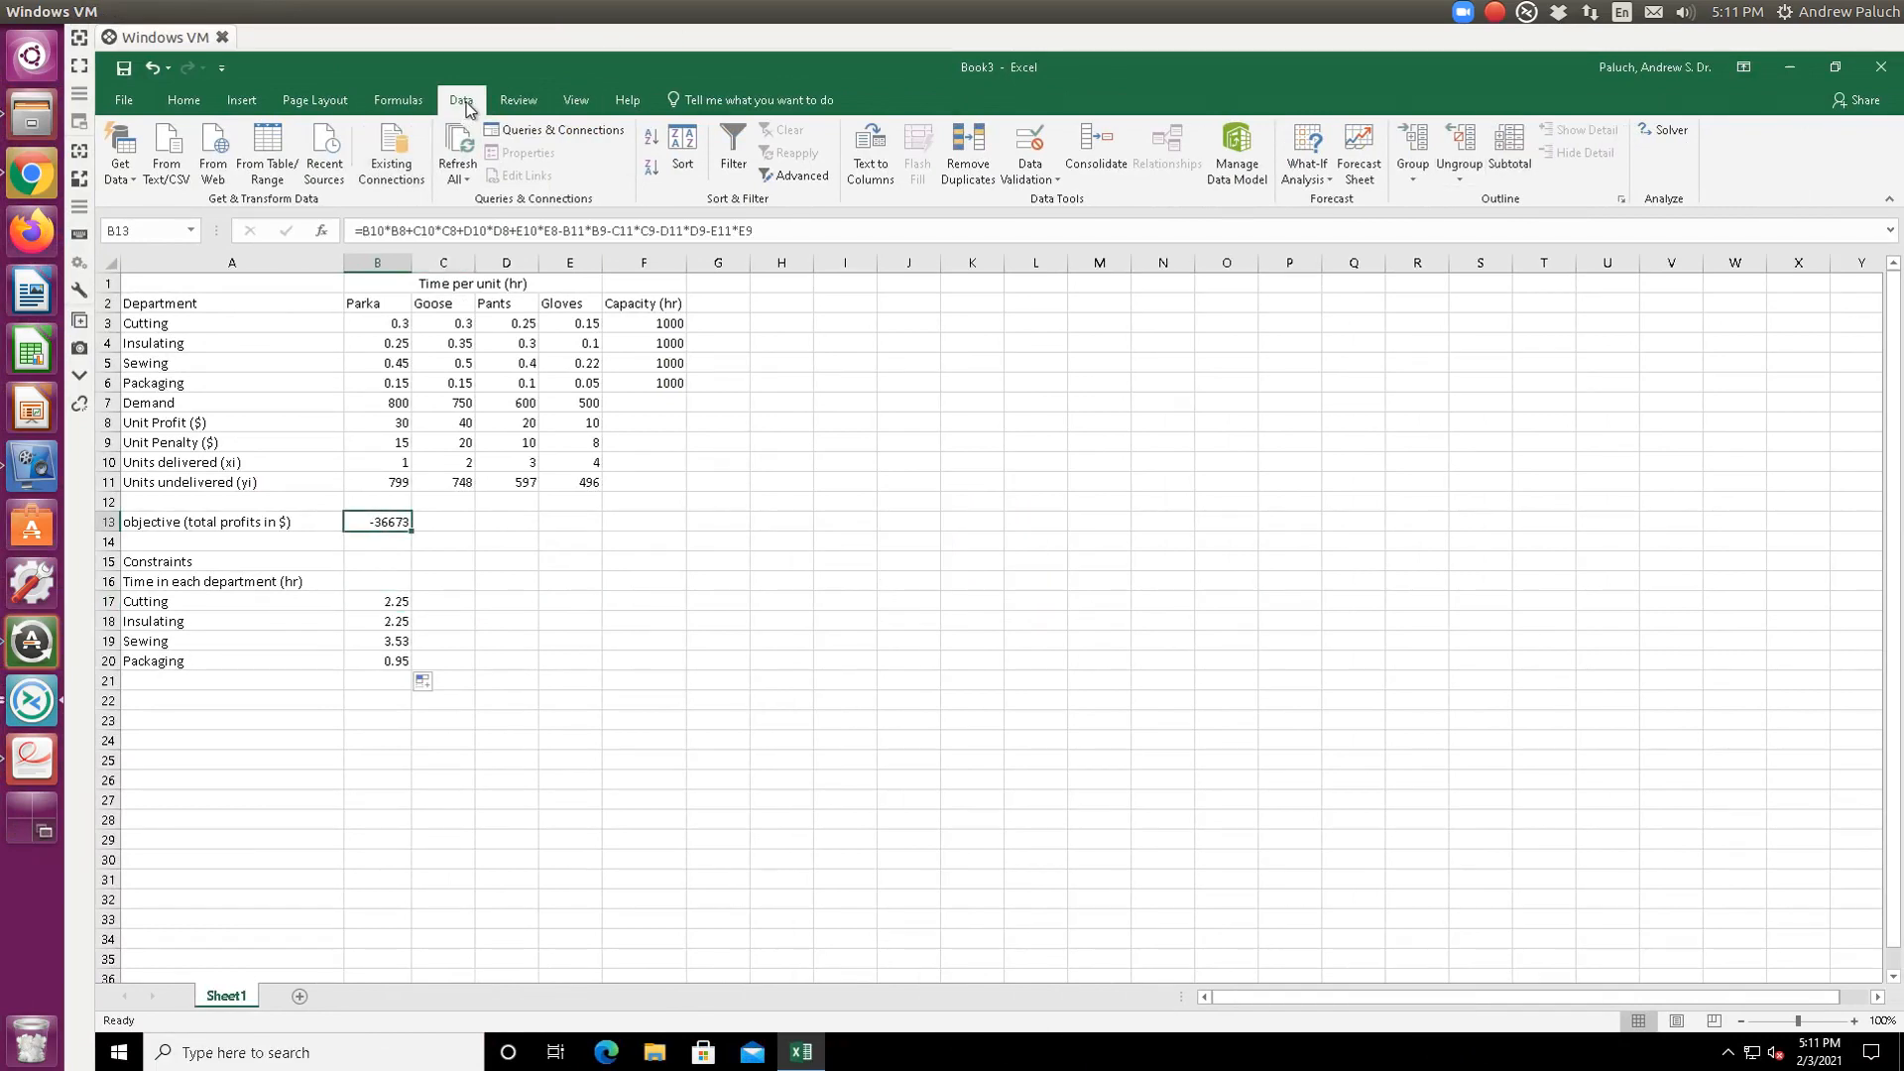
{"action": "left_click", "coordinate": [1669, 129]}
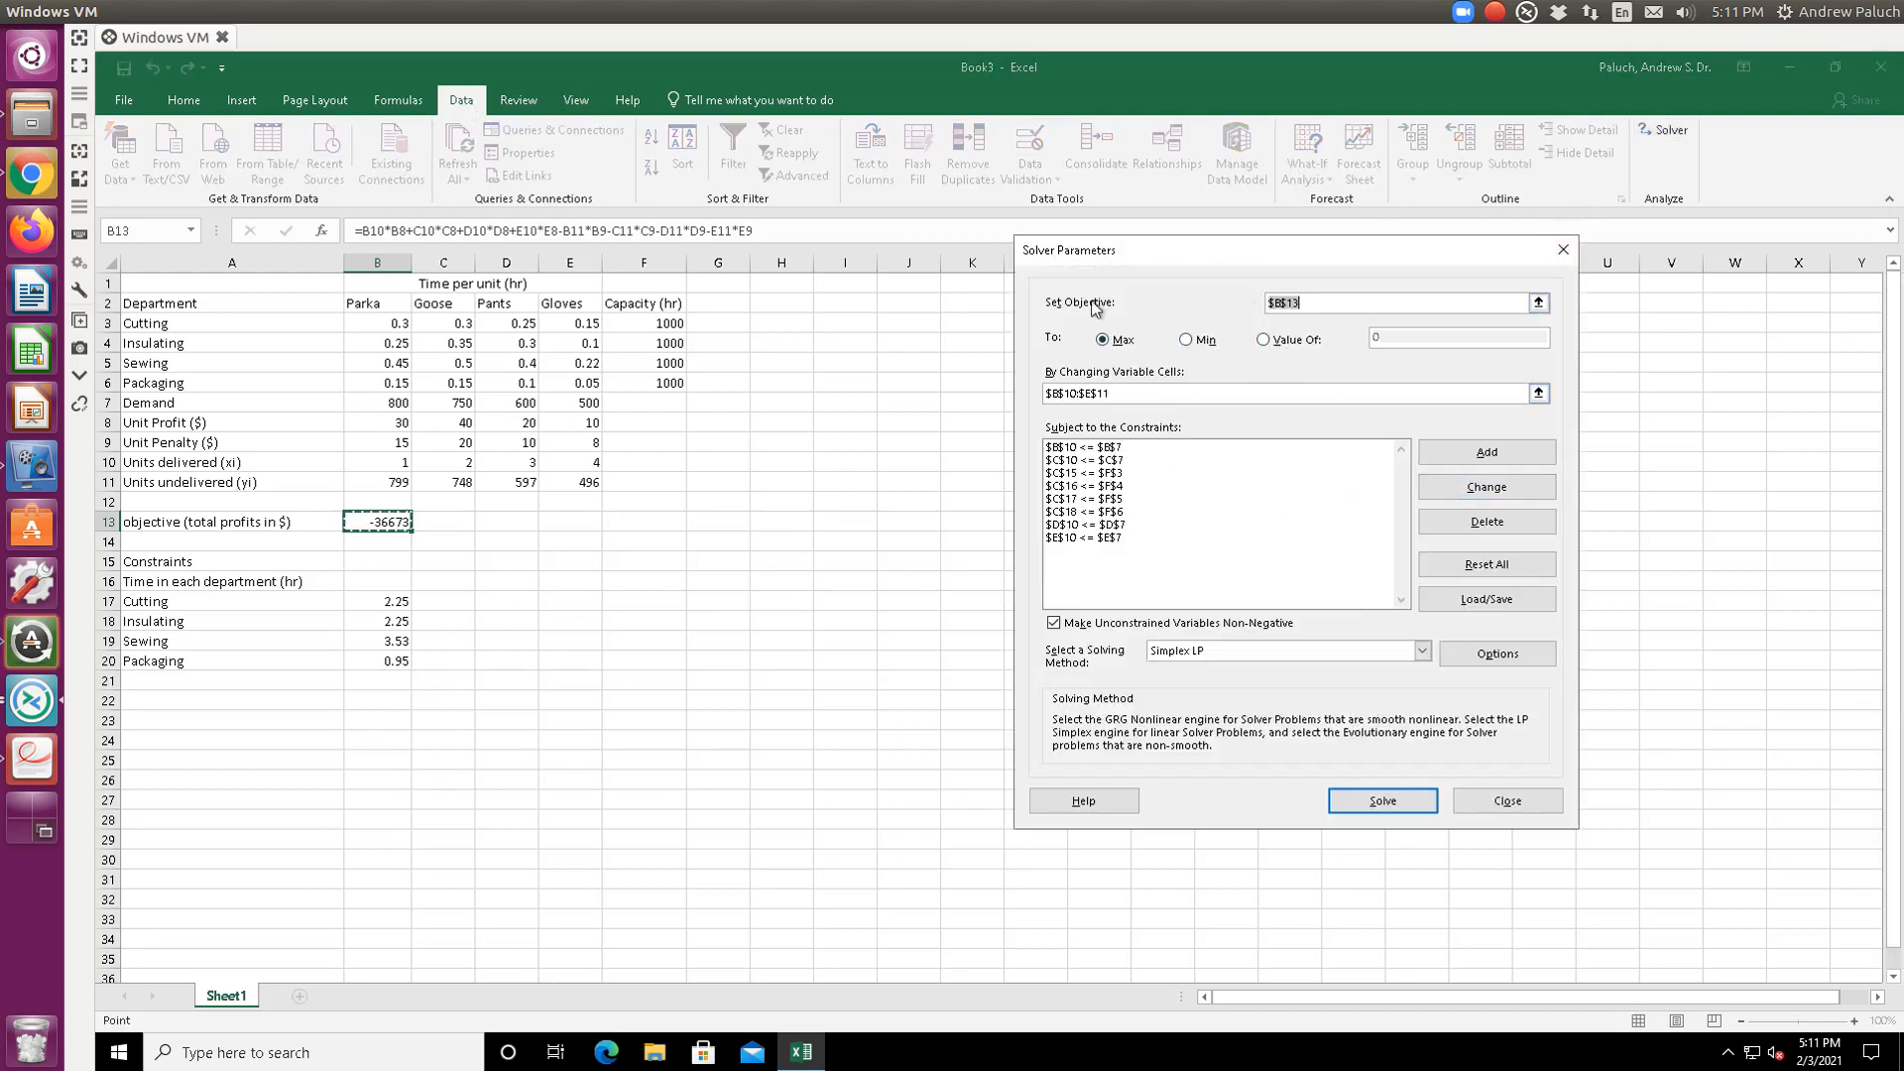
{"action": "left_click", "coordinate": [1116, 451]}
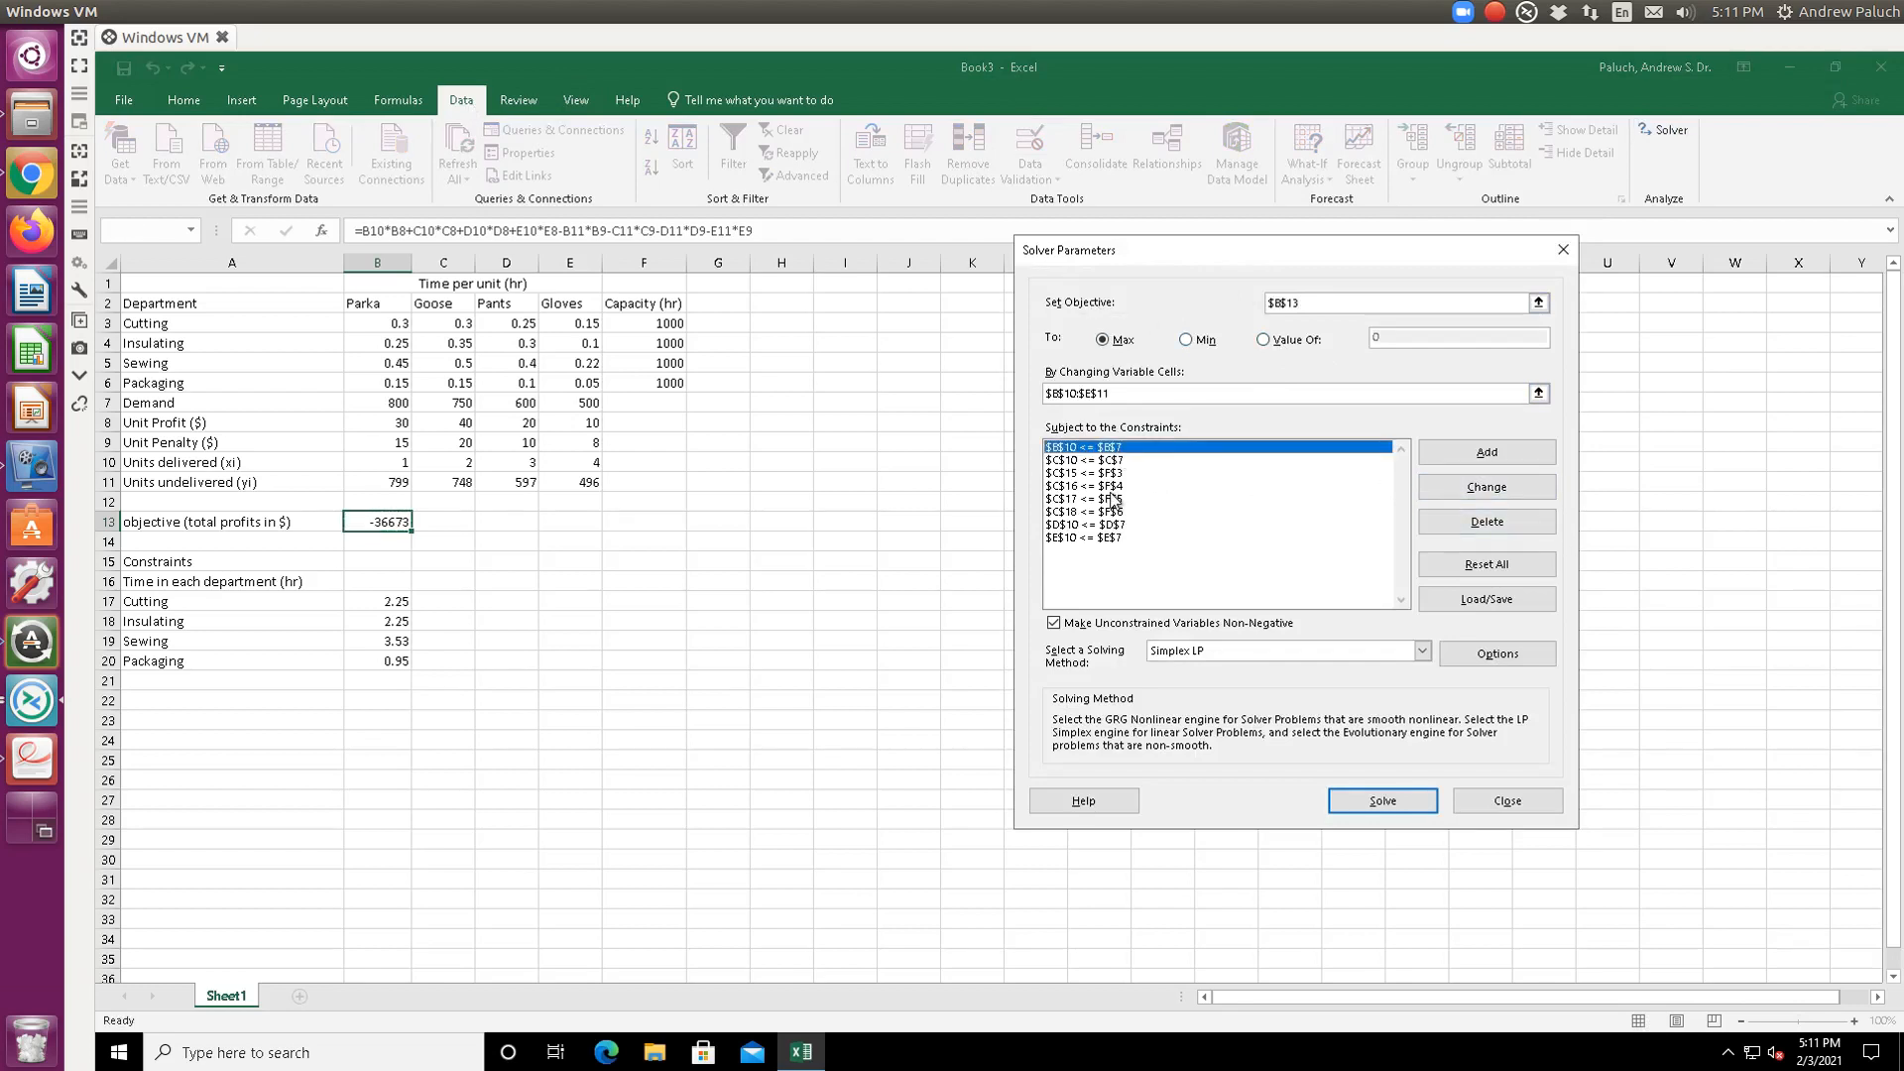
{"action": "left_click", "coordinate": [1117, 538]}
{"action": "left_click", "coordinate": [1486, 520]}
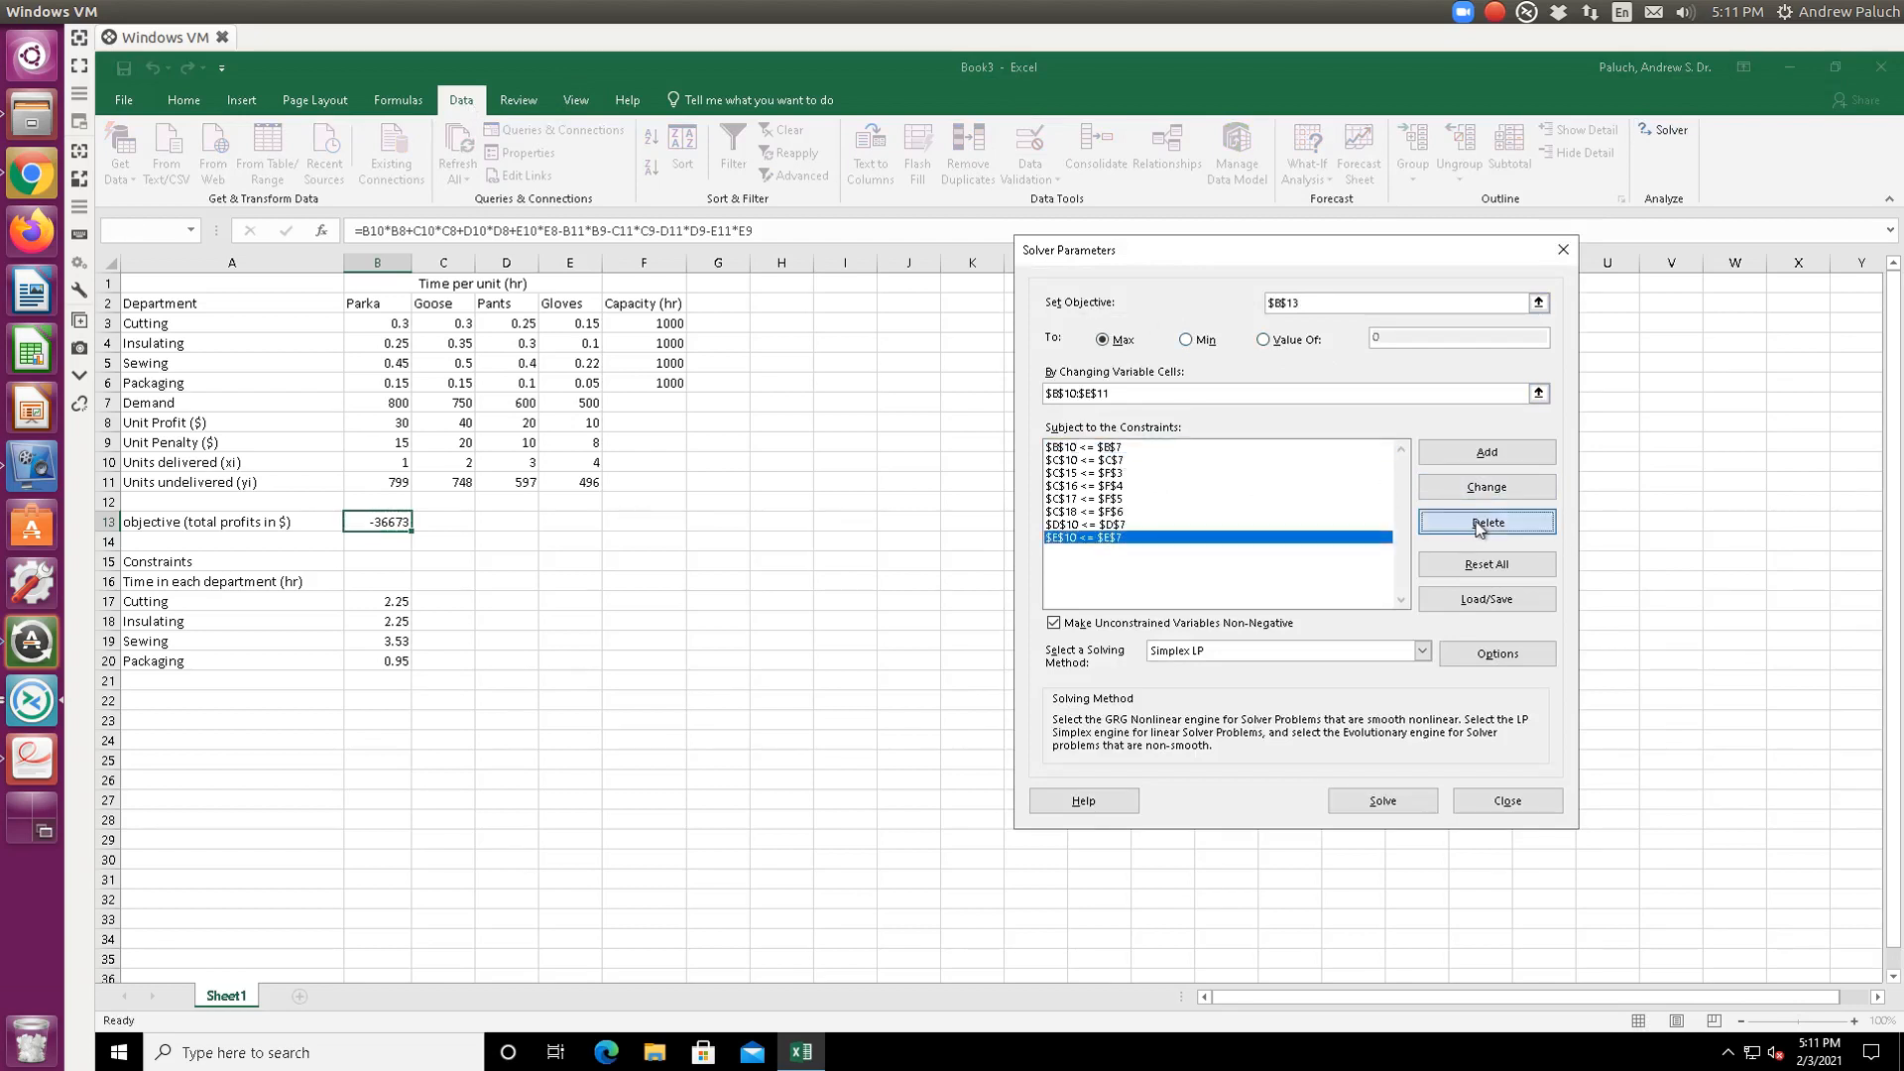
{"action": "left_click", "coordinate": [1083, 535]}
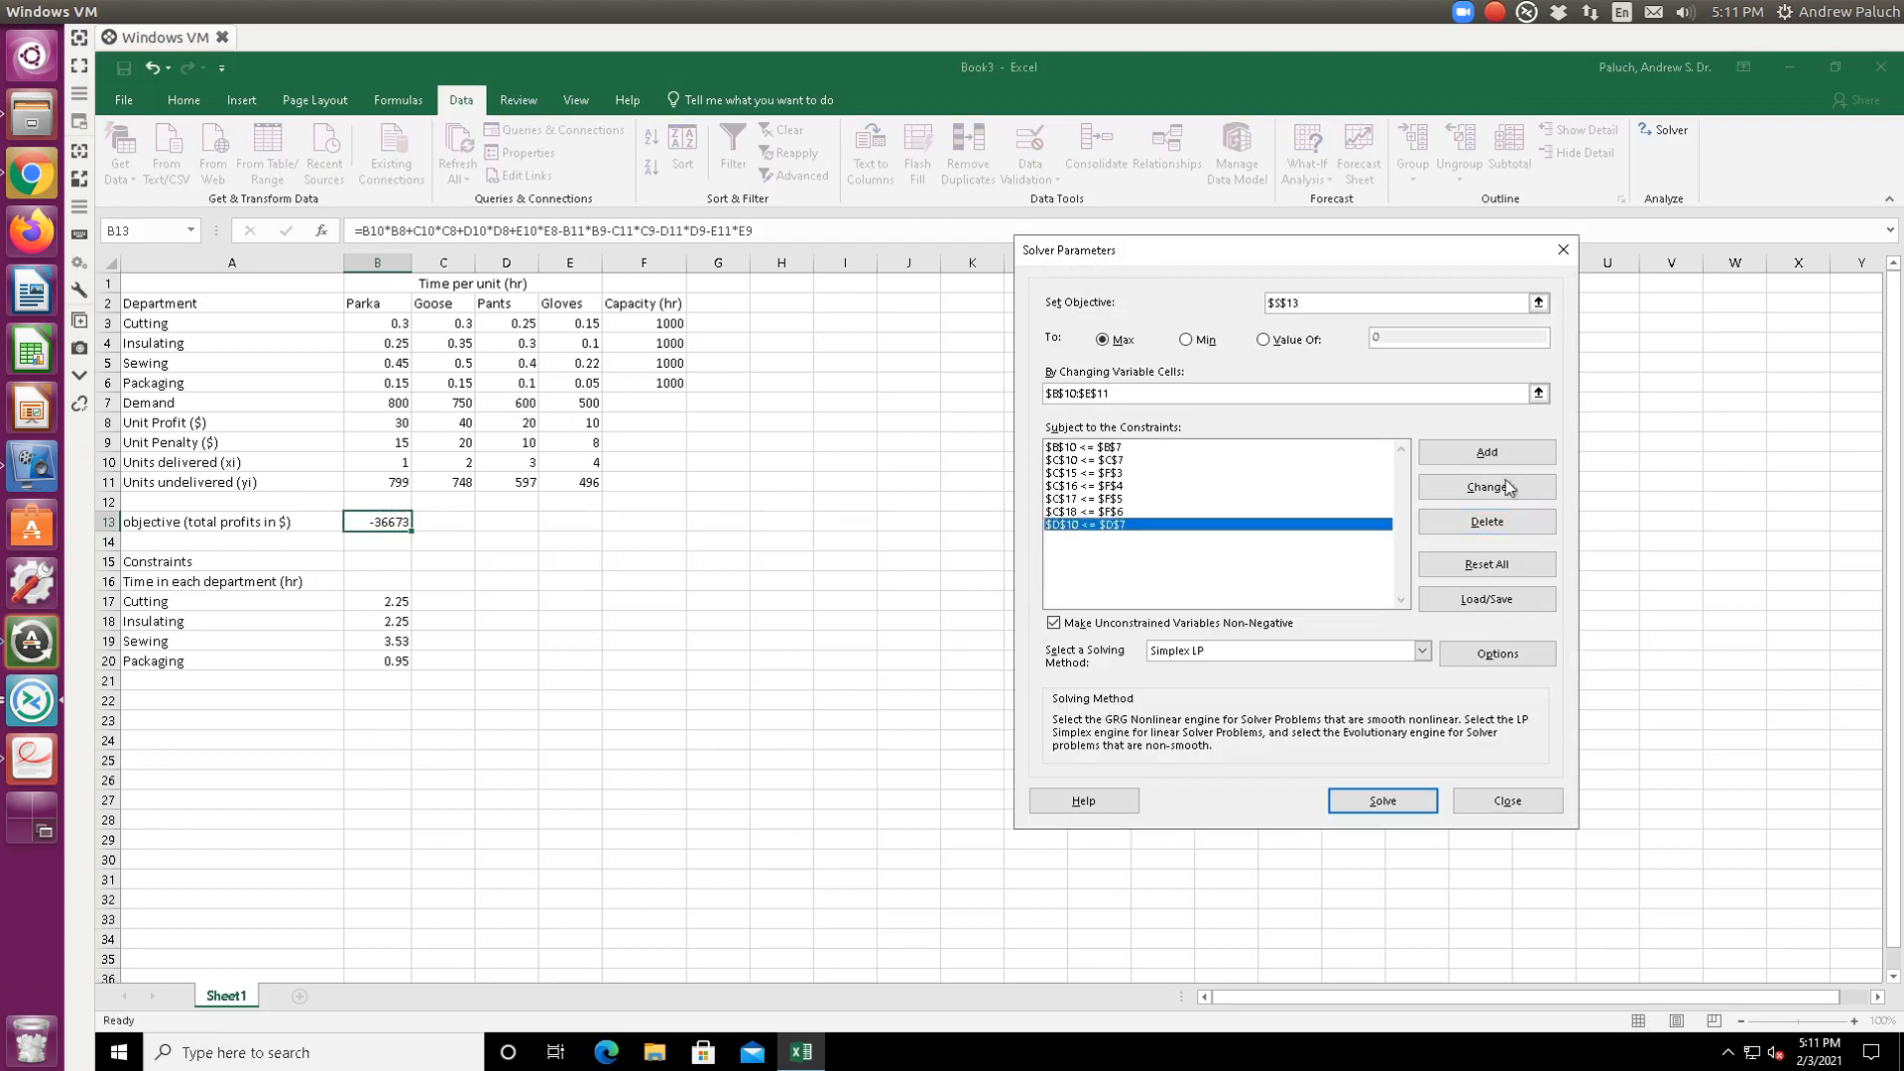
{"action": "left_click", "coordinate": [1486, 521]}
{"action": "left_click", "coordinate": [1125, 515]}
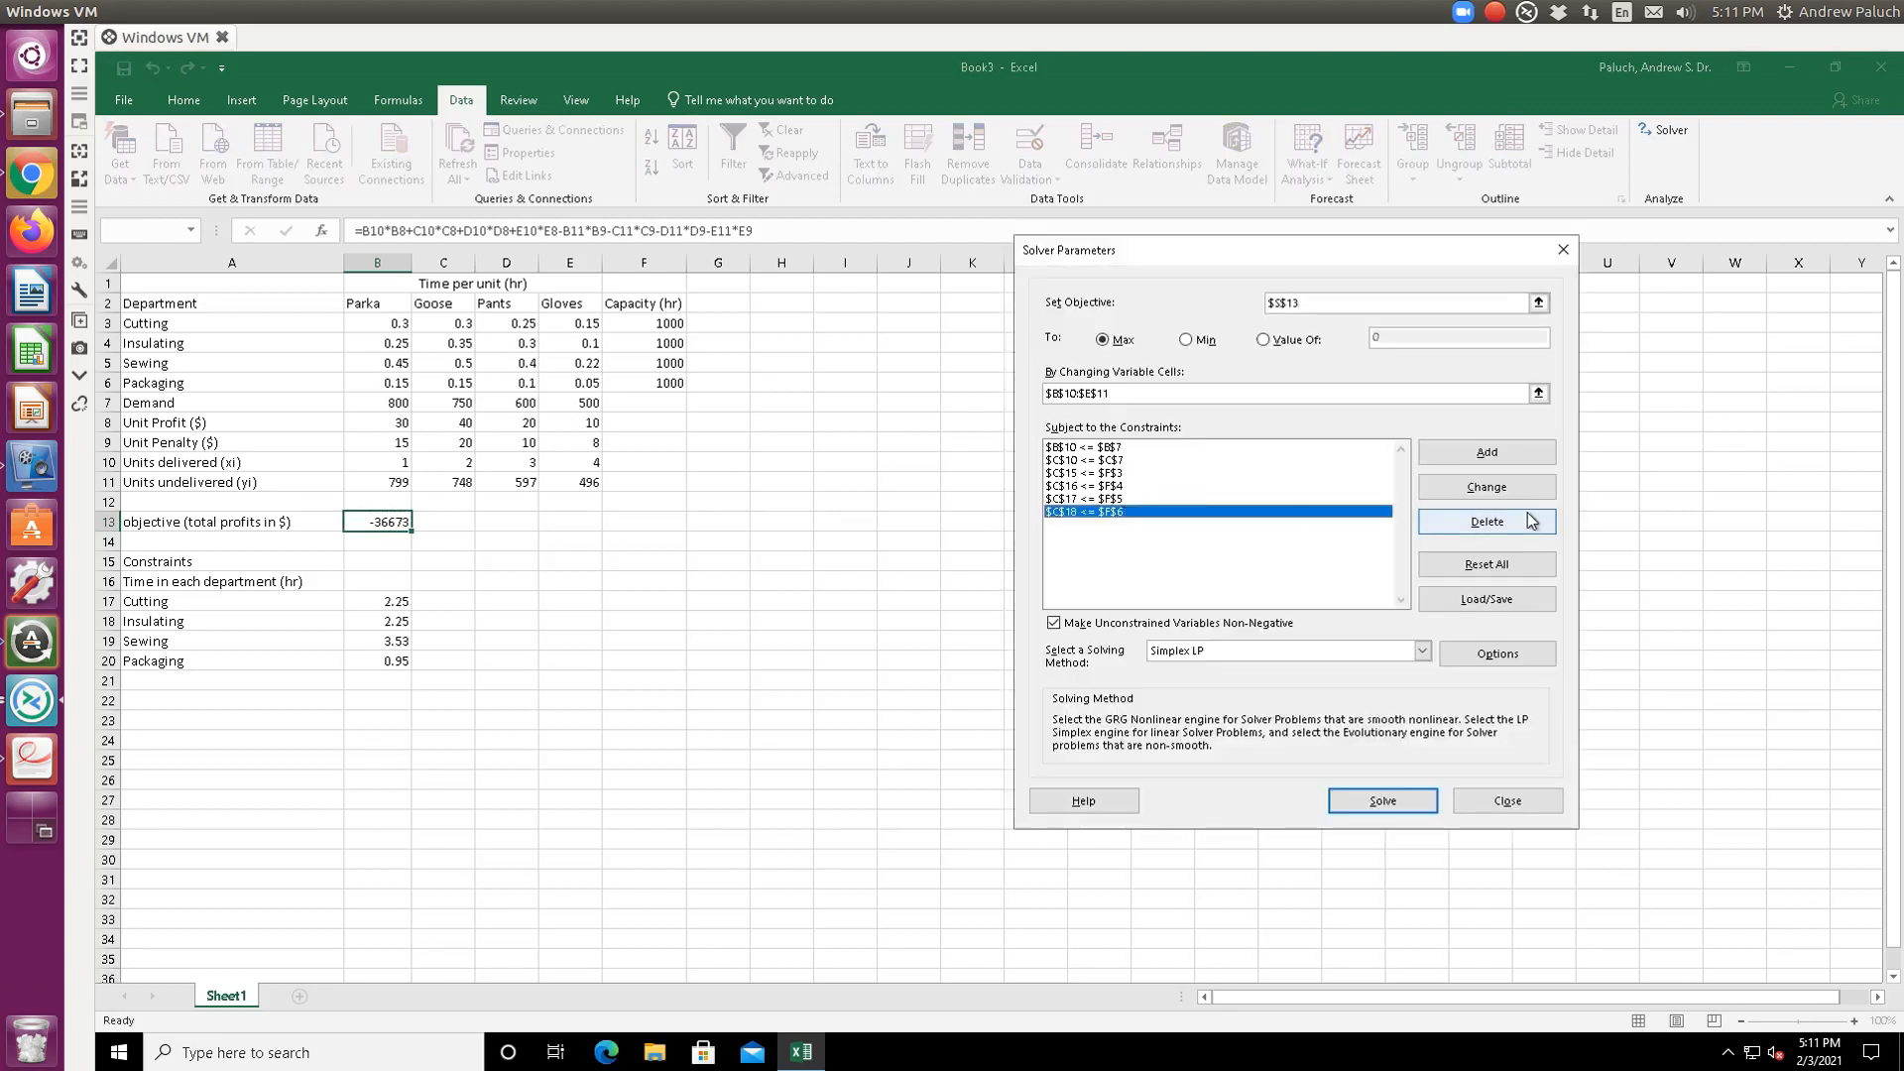
{"action": "left_click", "coordinate": [1439, 520]}
{"action": "left_click", "coordinate": [1081, 501]}
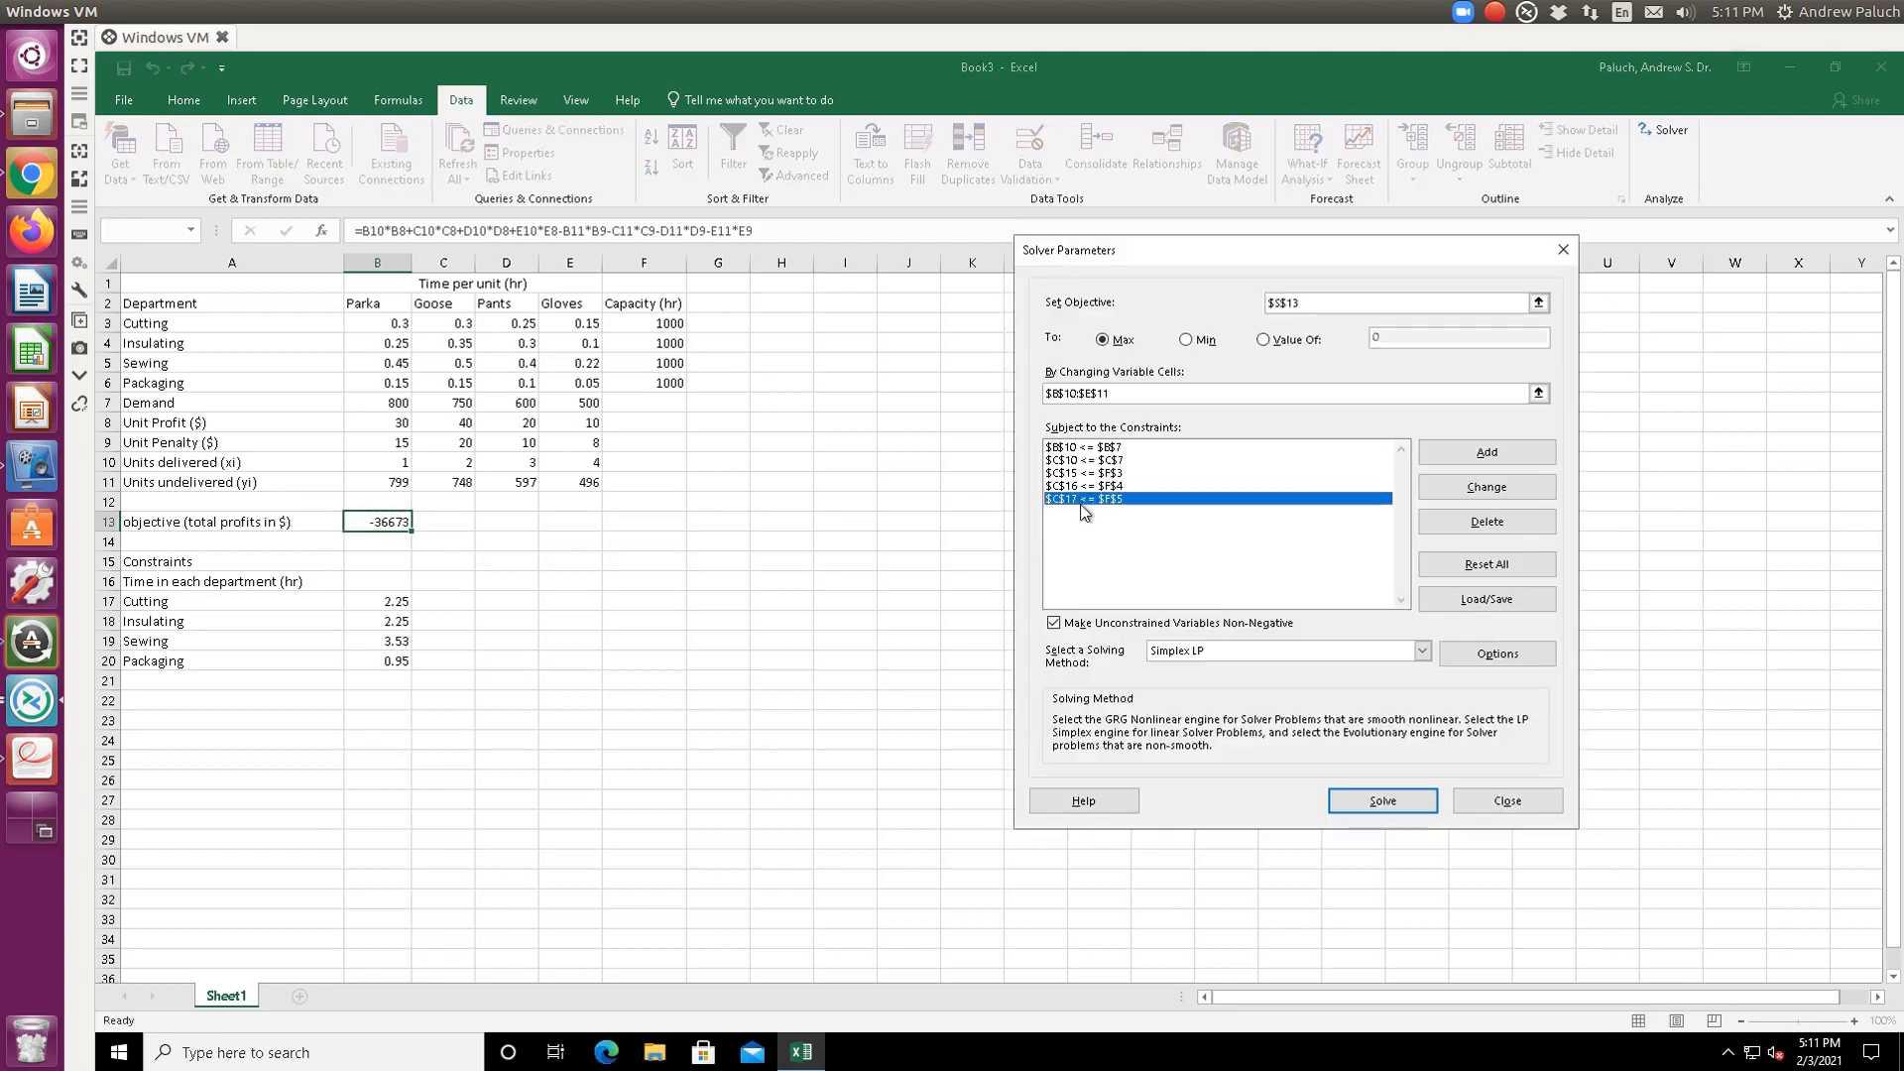
{"action": "left_click", "coordinate": [1486, 521]}
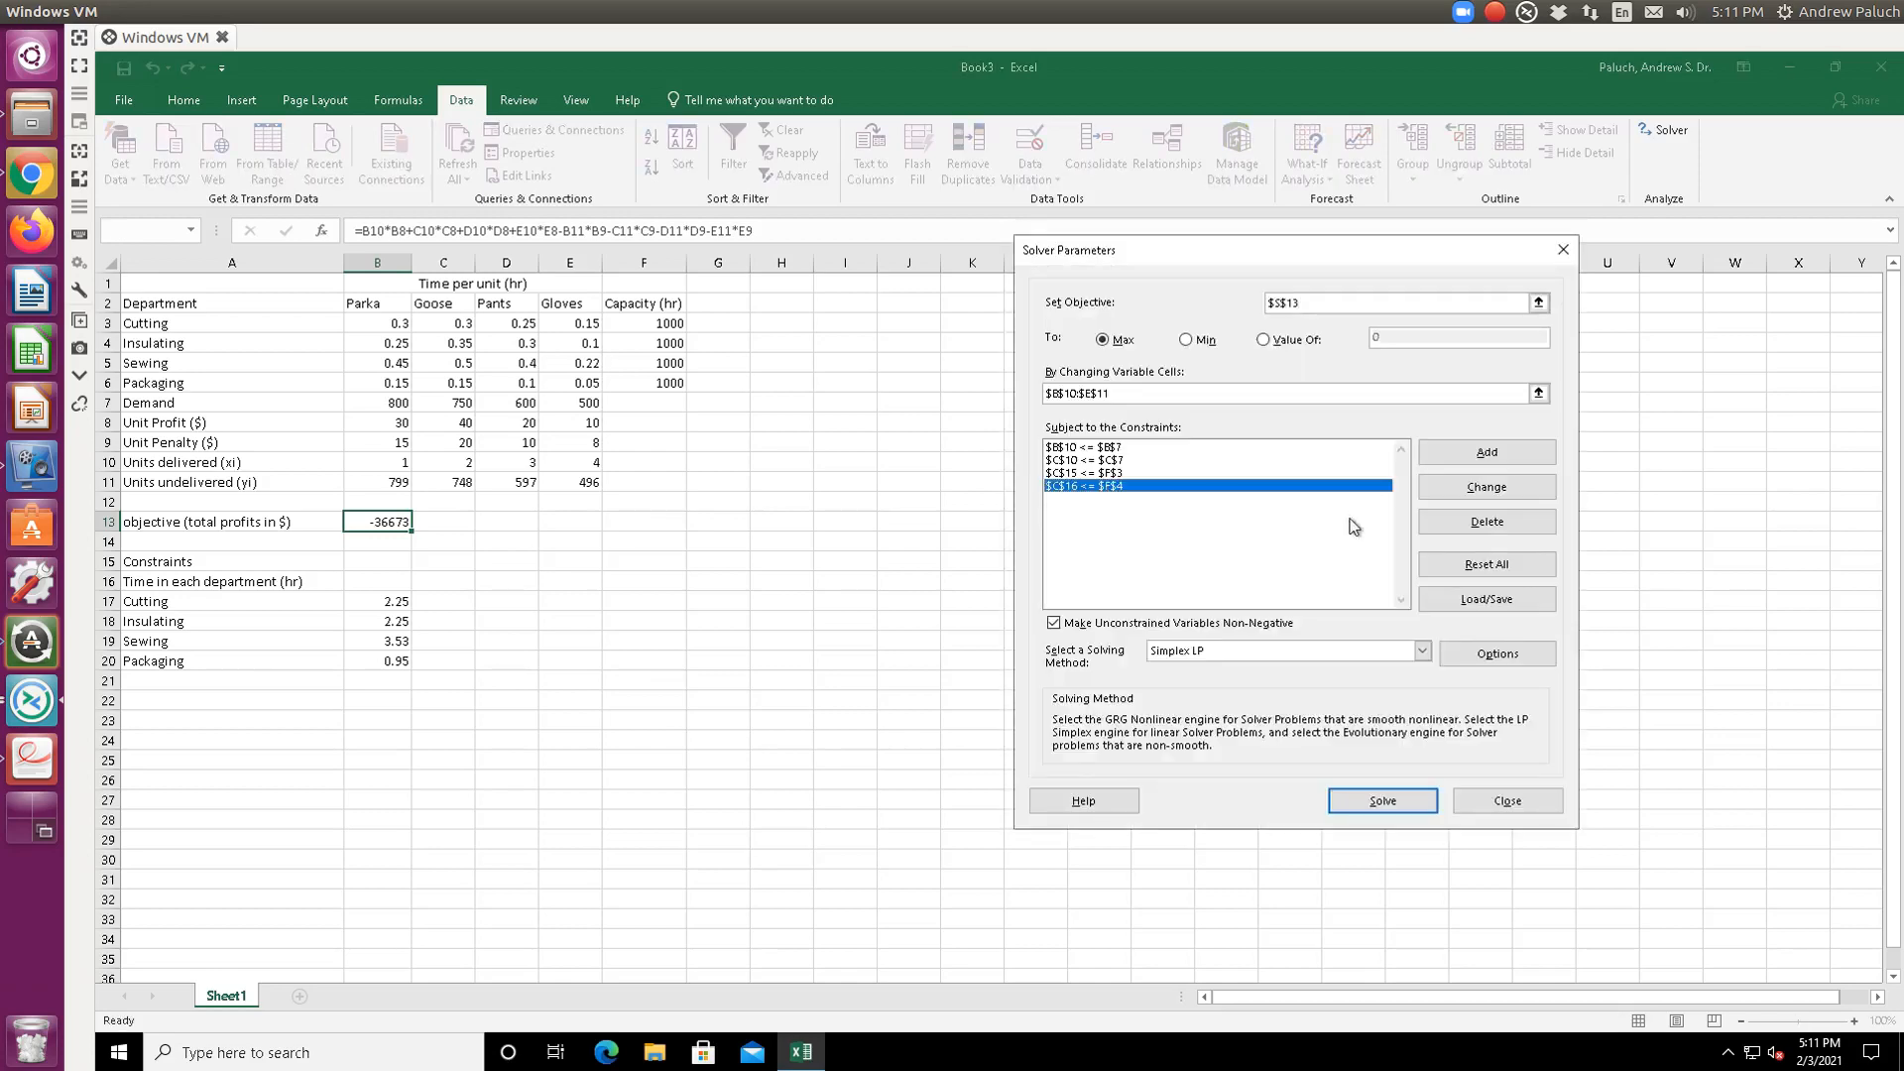
{"action": "left_click", "coordinate": [1499, 522]}
{"action": "left_click", "coordinate": [1110, 473]}
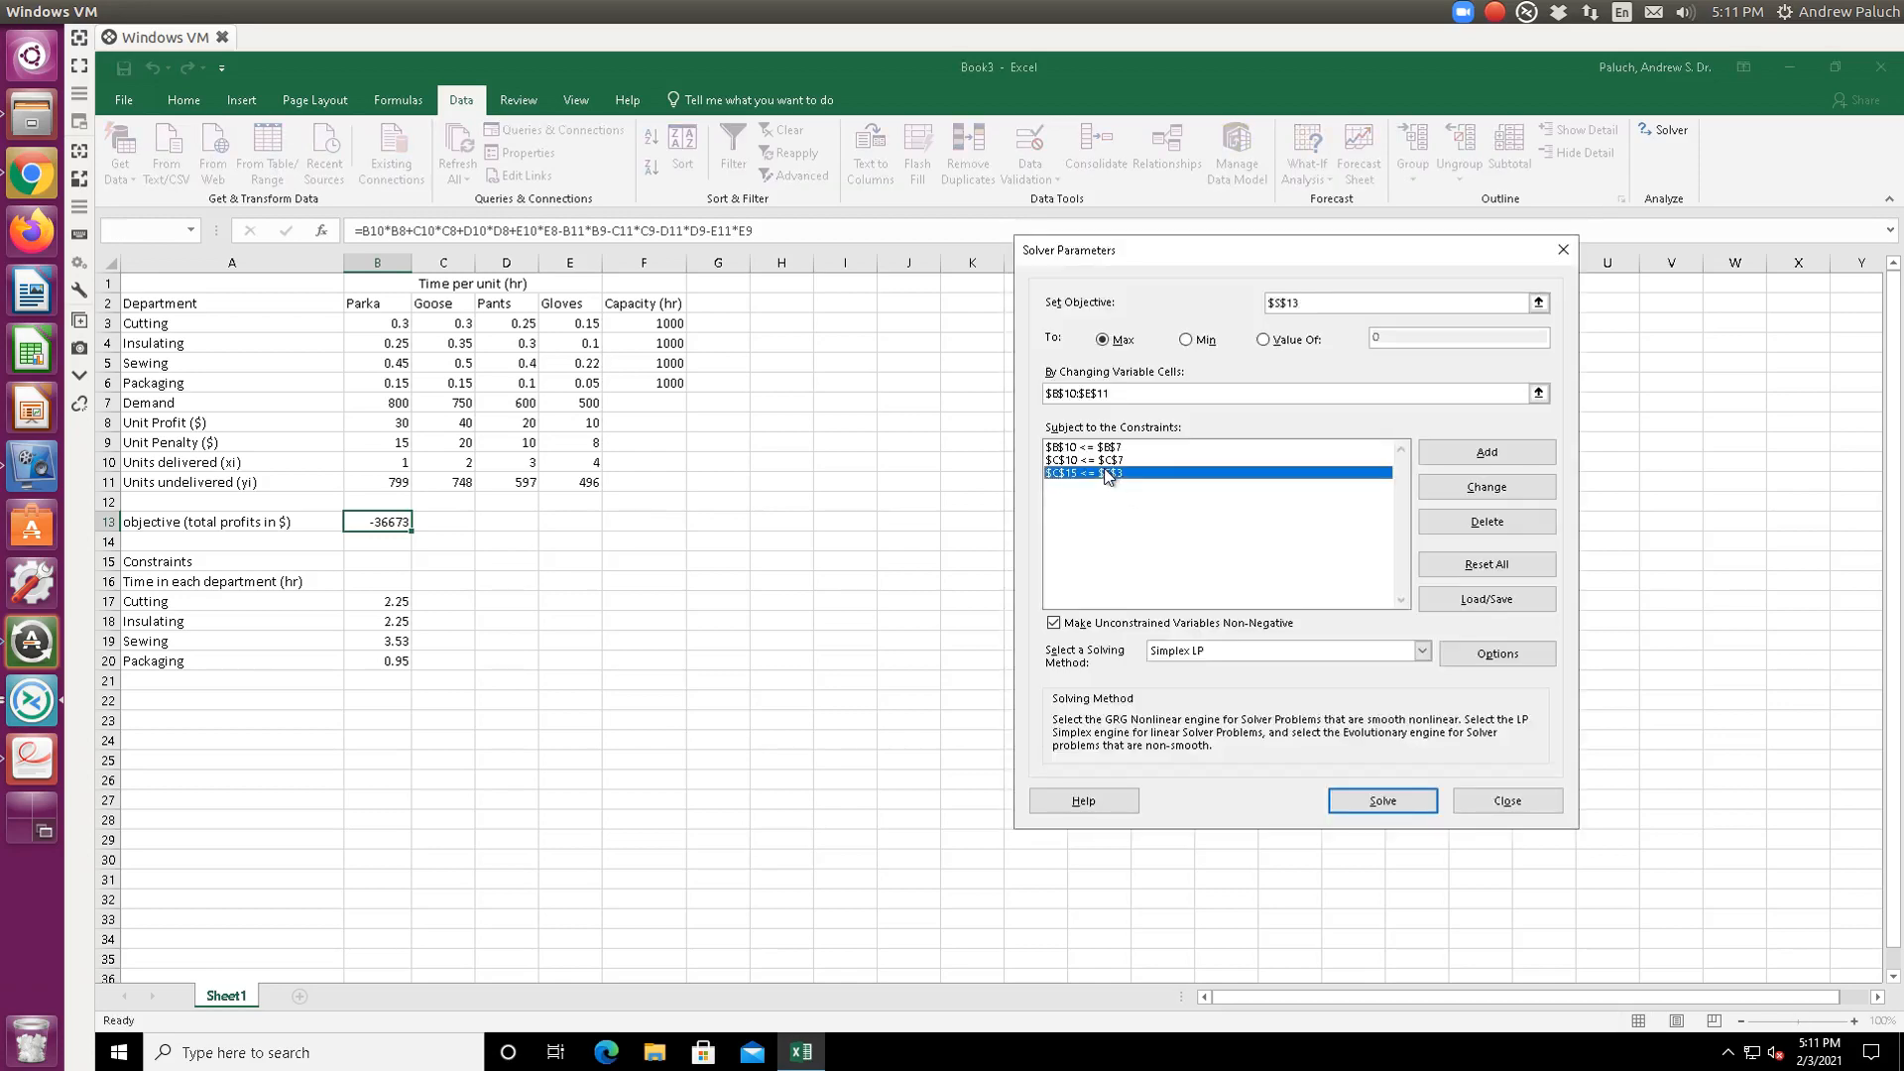
{"action": "left_click", "coordinate": [1499, 522]}
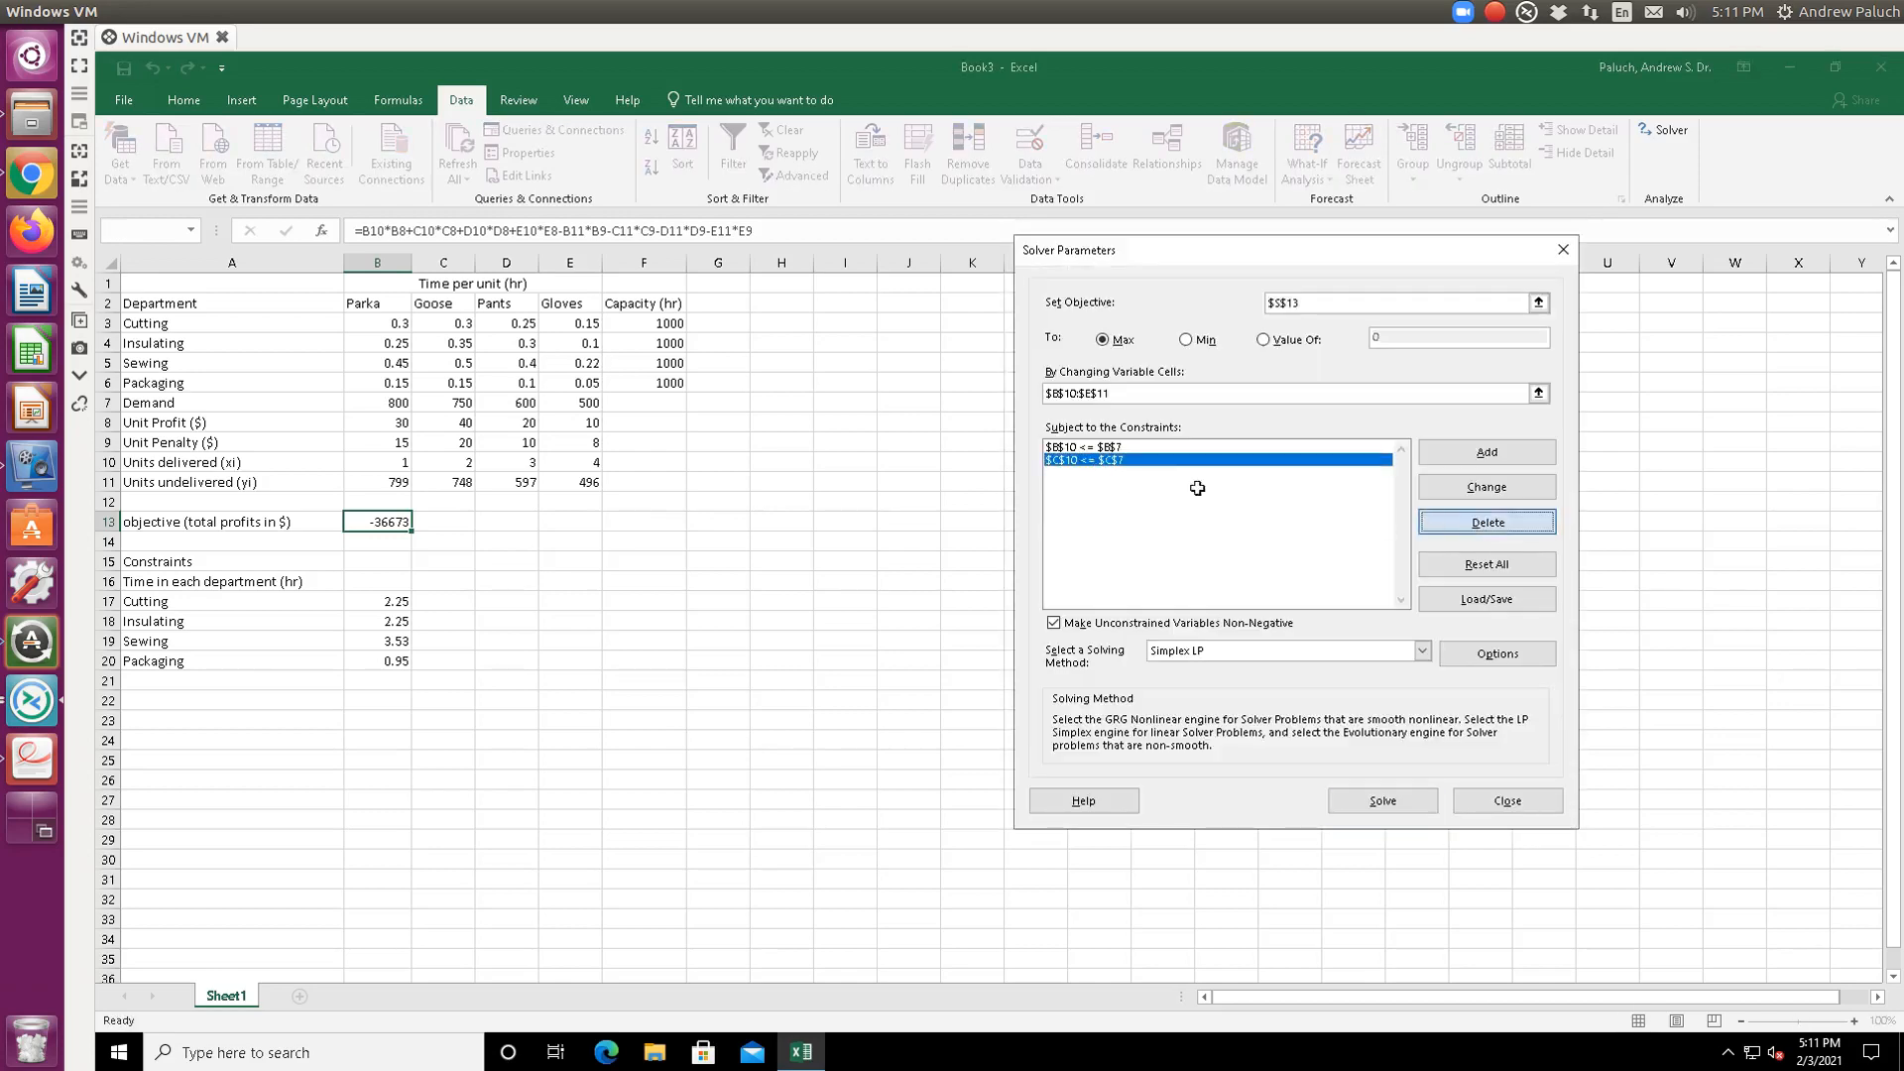
{"action": "left_click", "coordinate": [1197, 488]}
{"action": "left_click", "coordinate": [1110, 447]}
{"action": "left_click", "coordinate": [1486, 522]}
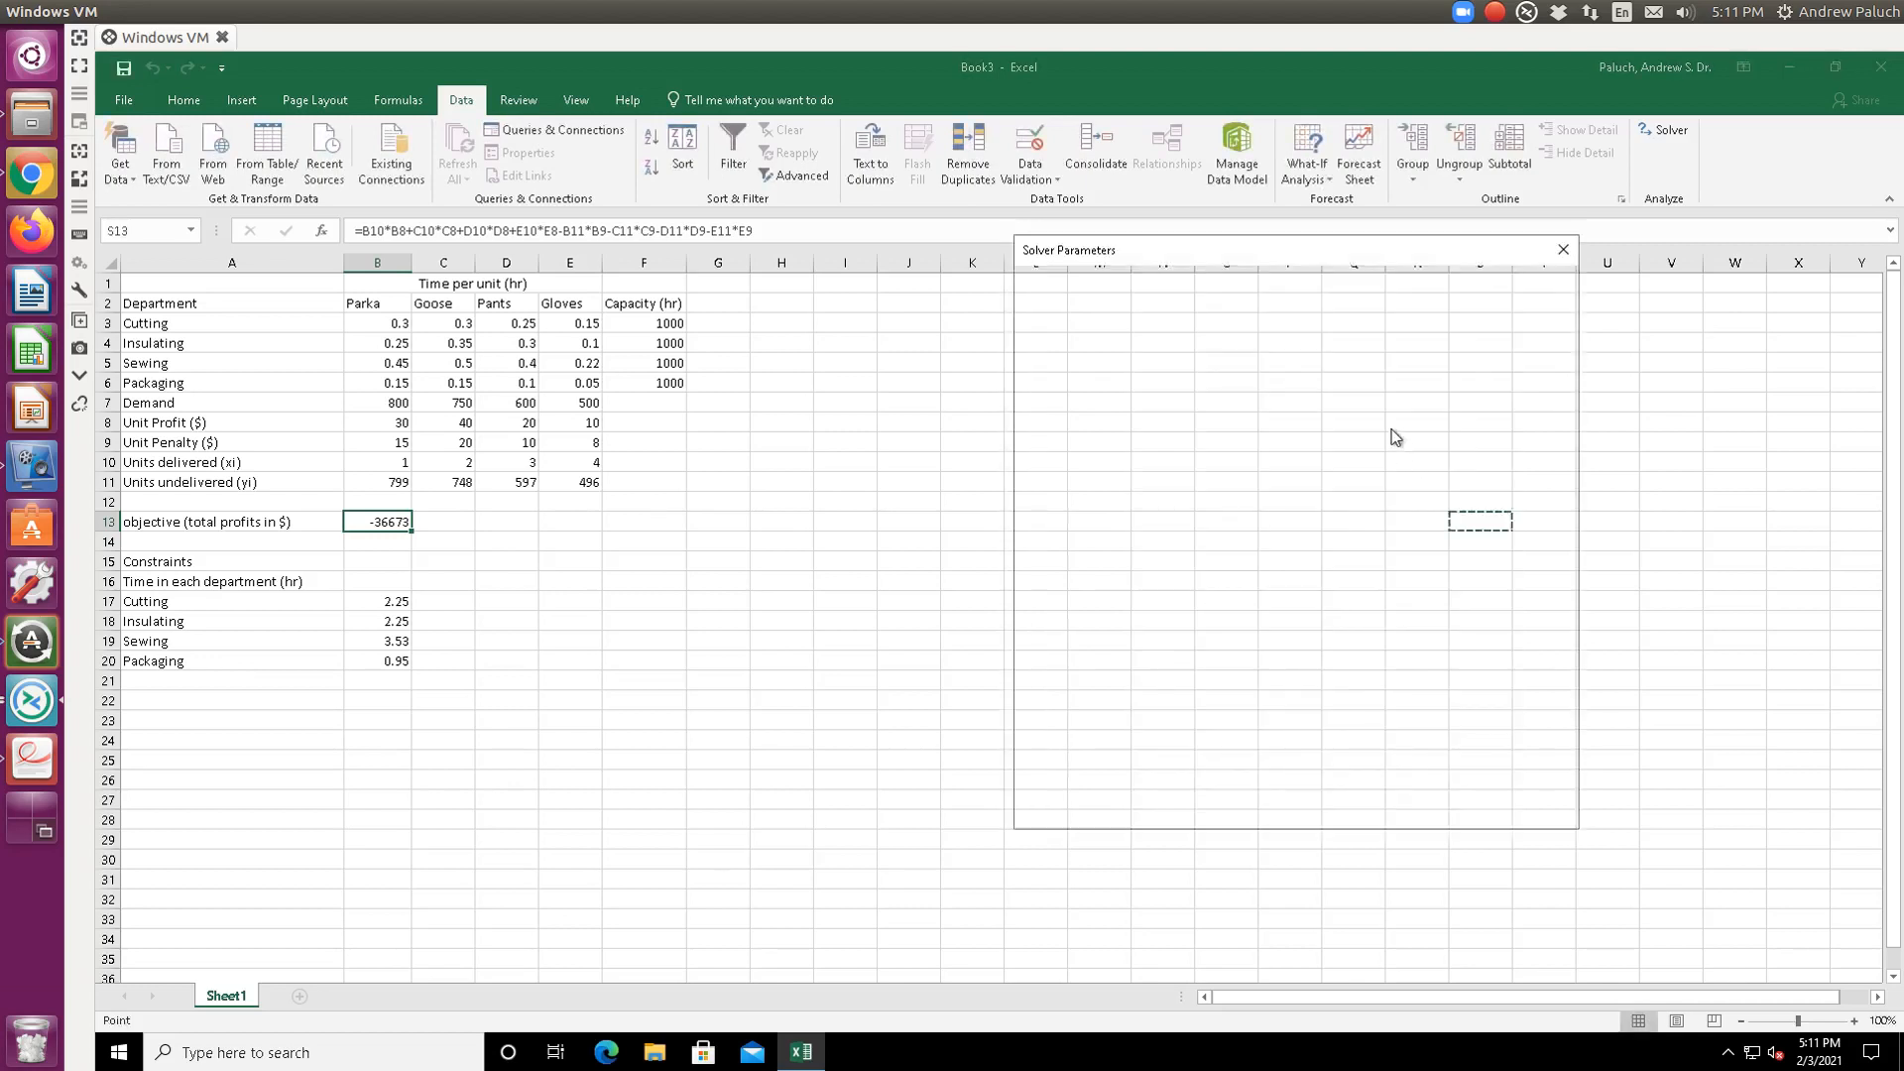
- Set the objective to maximise $B$13 by changing delivered units $B$10:$E$10
{"action": "left_click", "coordinate": [1537, 290]}
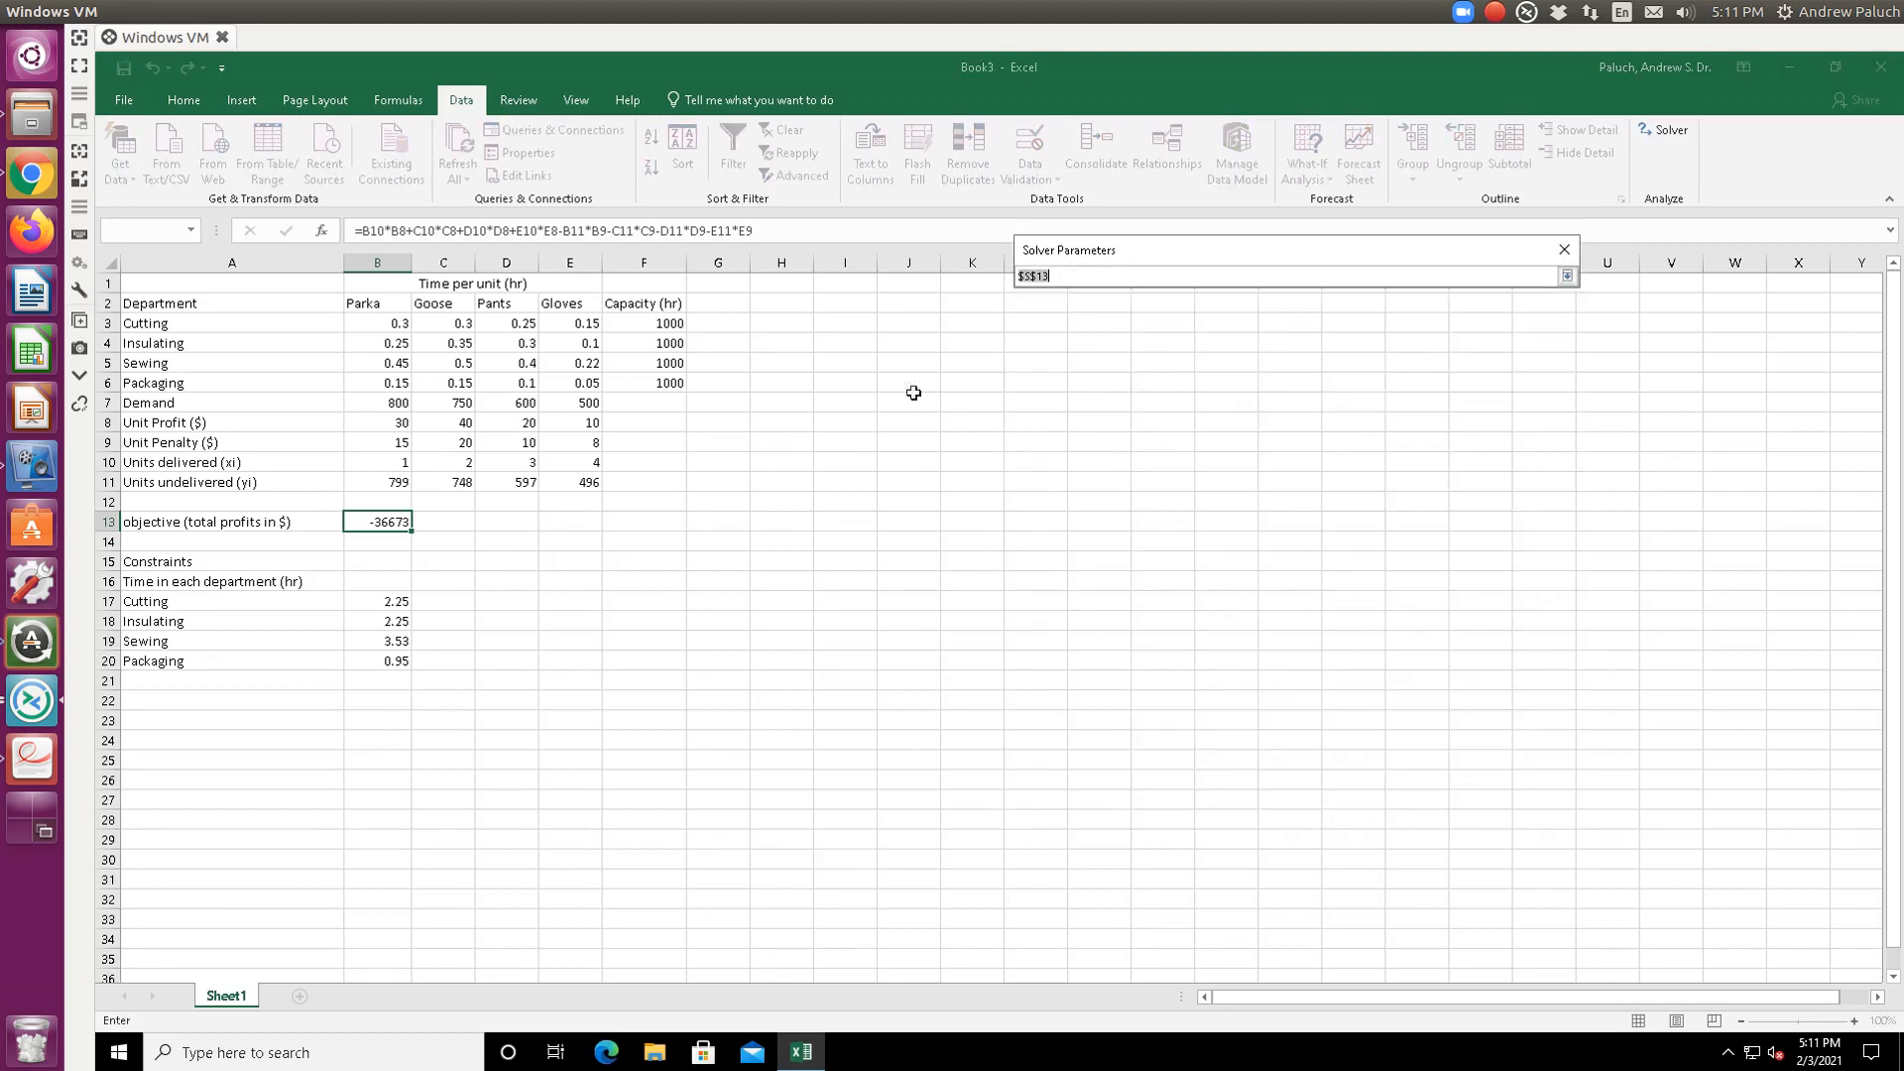
{"action": "left_click", "coordinate": [373, 521]}
{"action": "key", "text": "Return"}
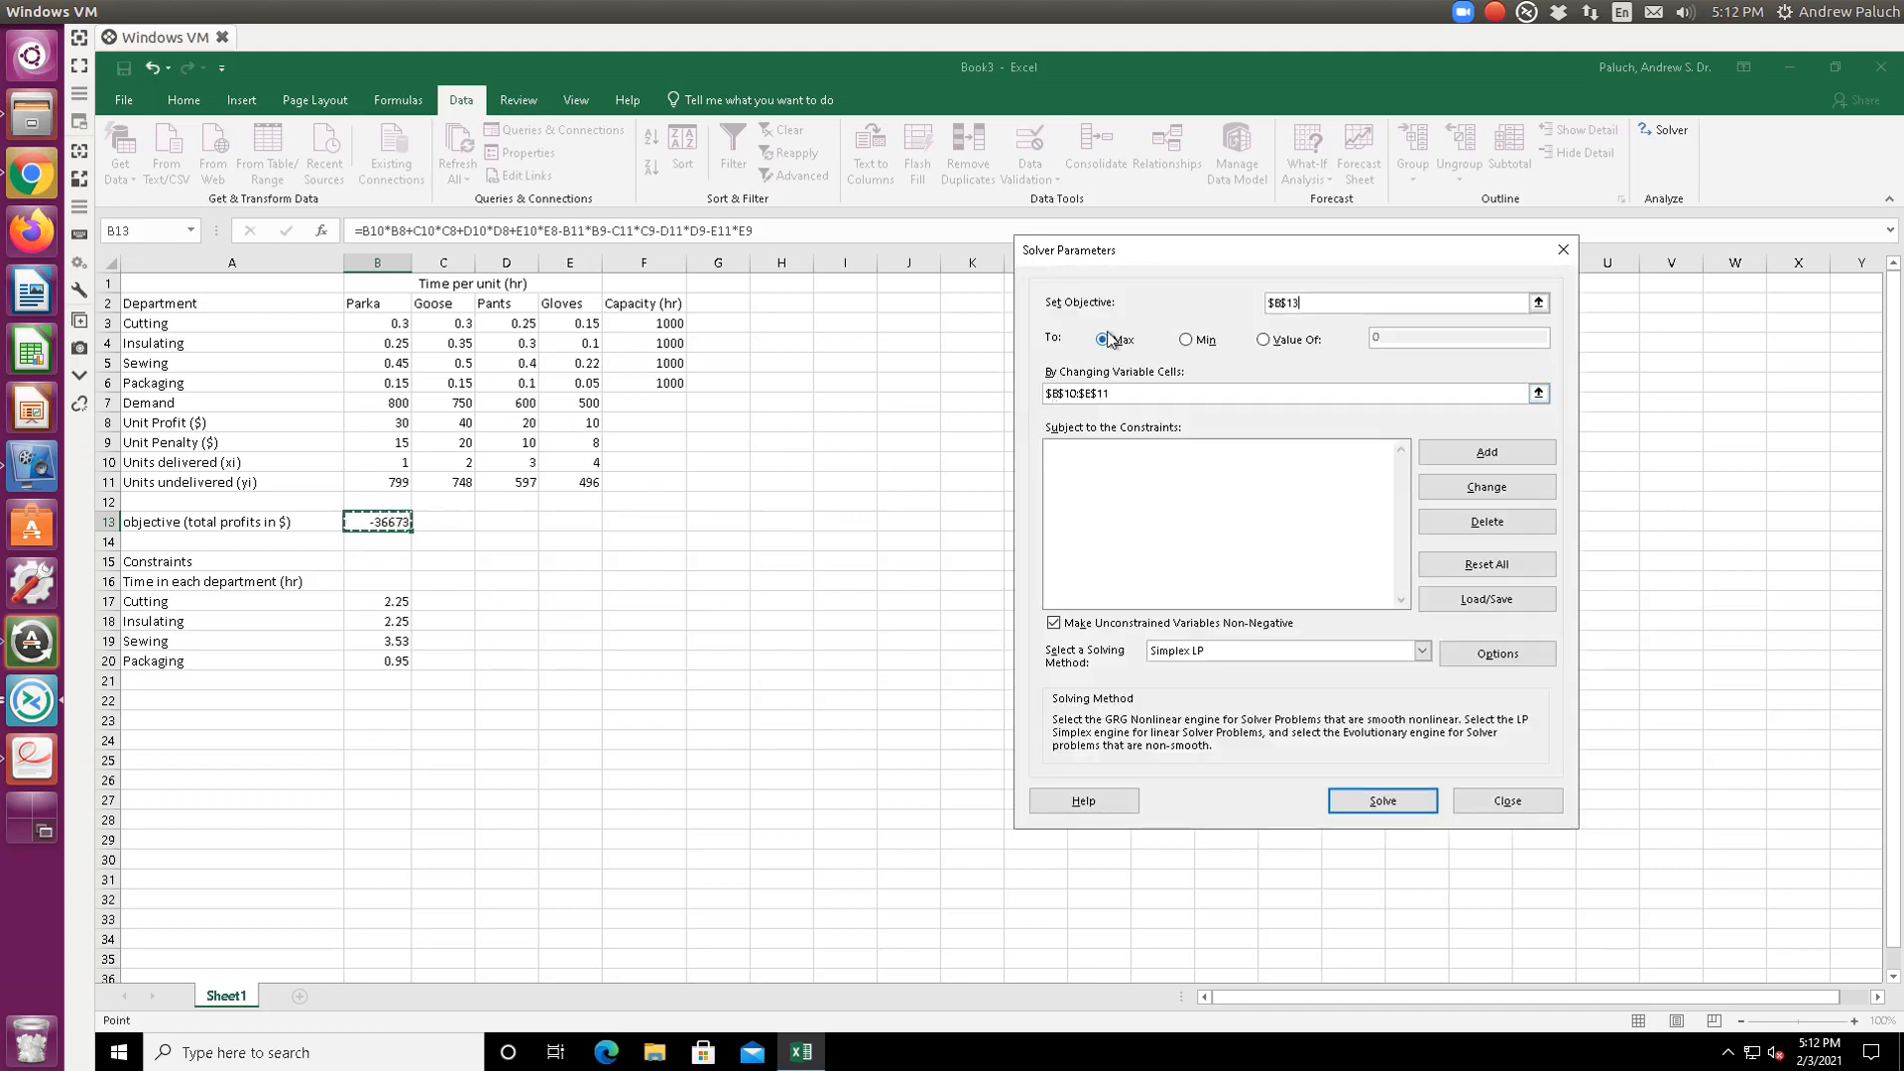
{"action": "left_click", "coordinate": [1538, 394]}
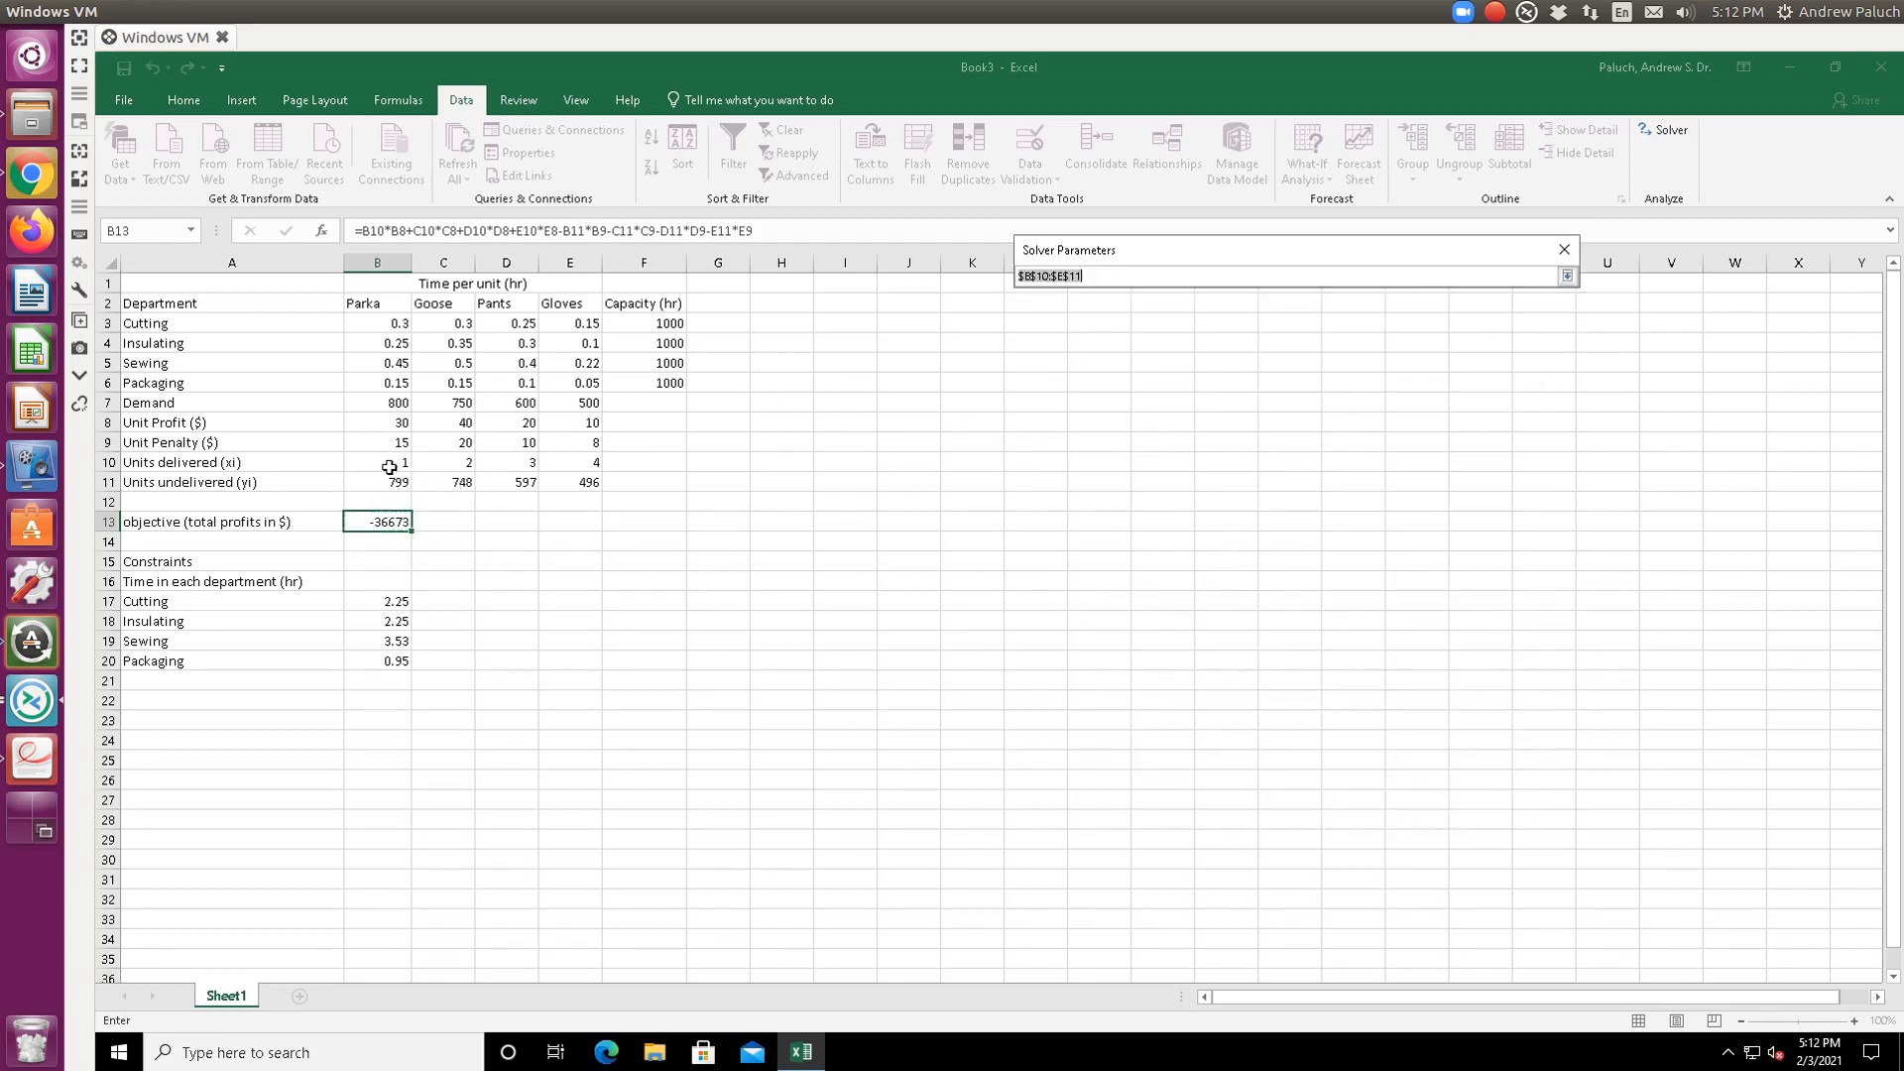
{"action": "left_click_drag", "start_coordinate": [388, 467], "coordinate": [567, 462]}
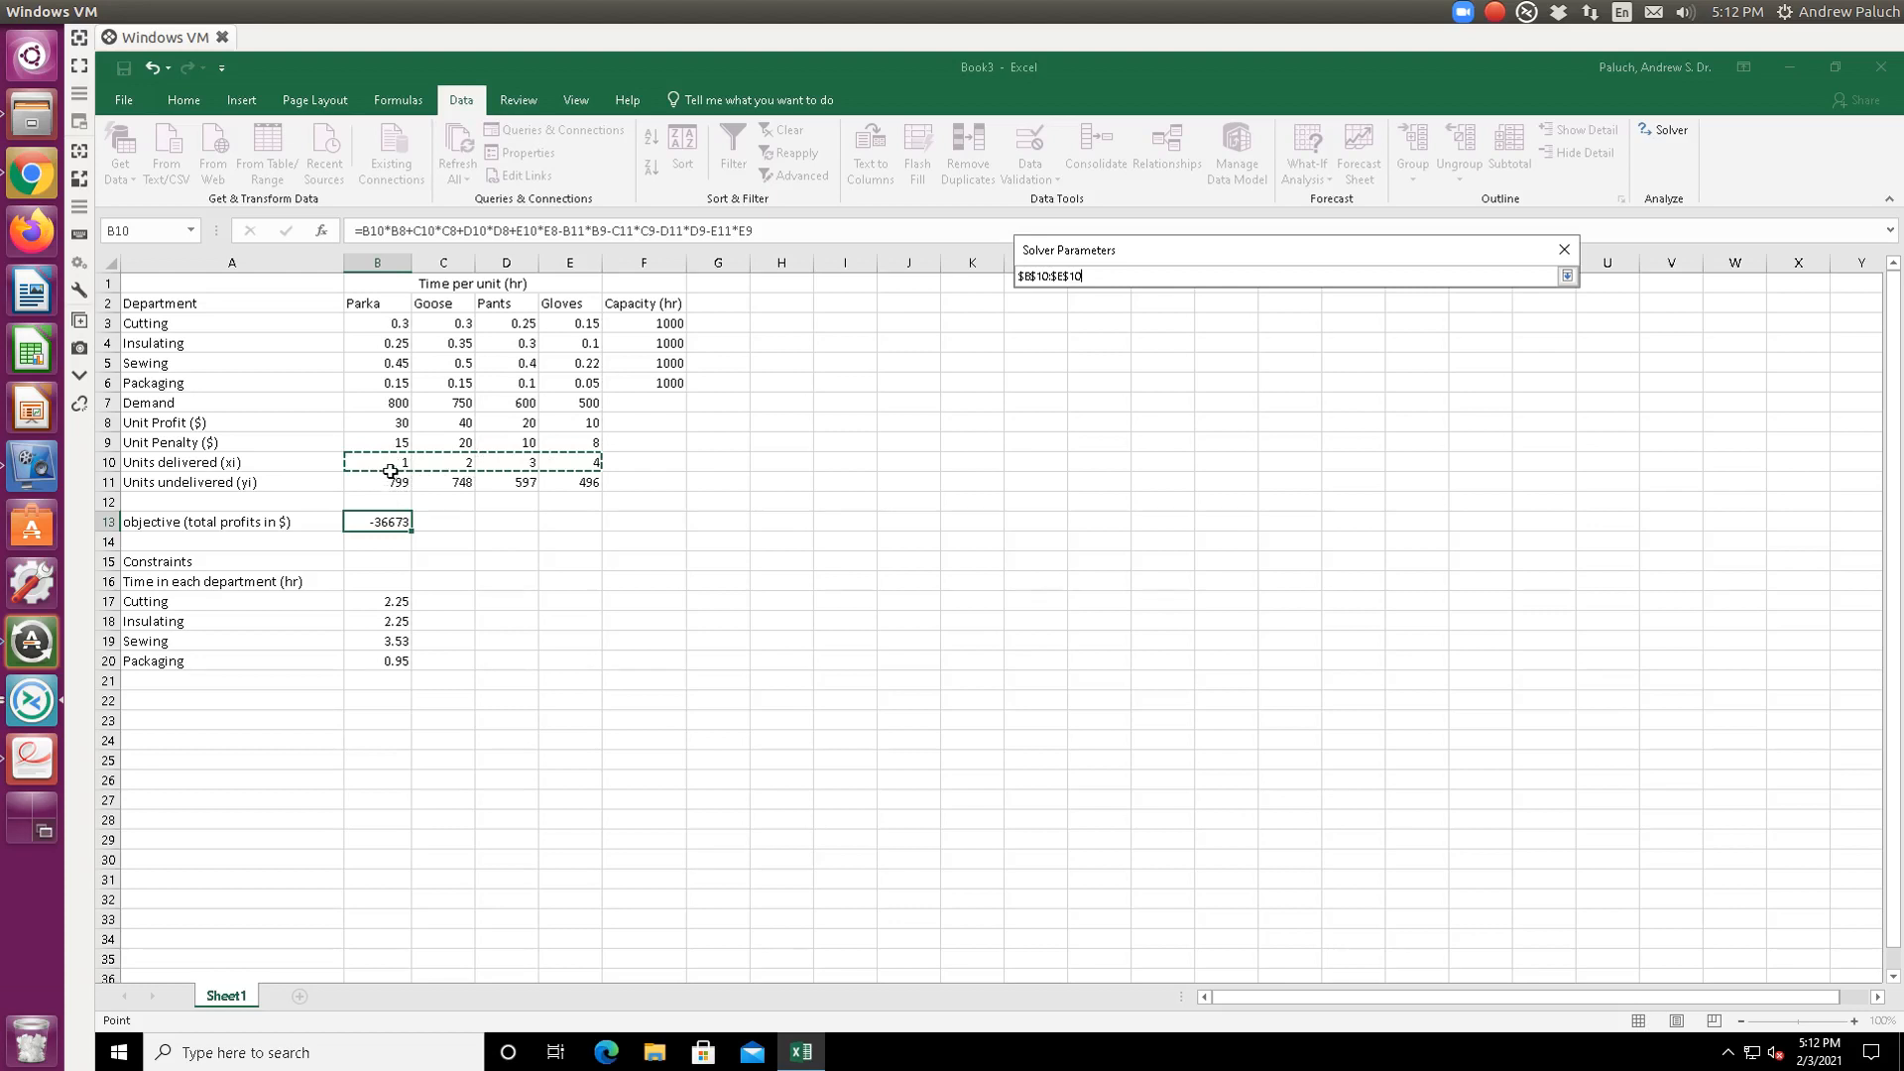
{"action": "key", "text": "Return"}
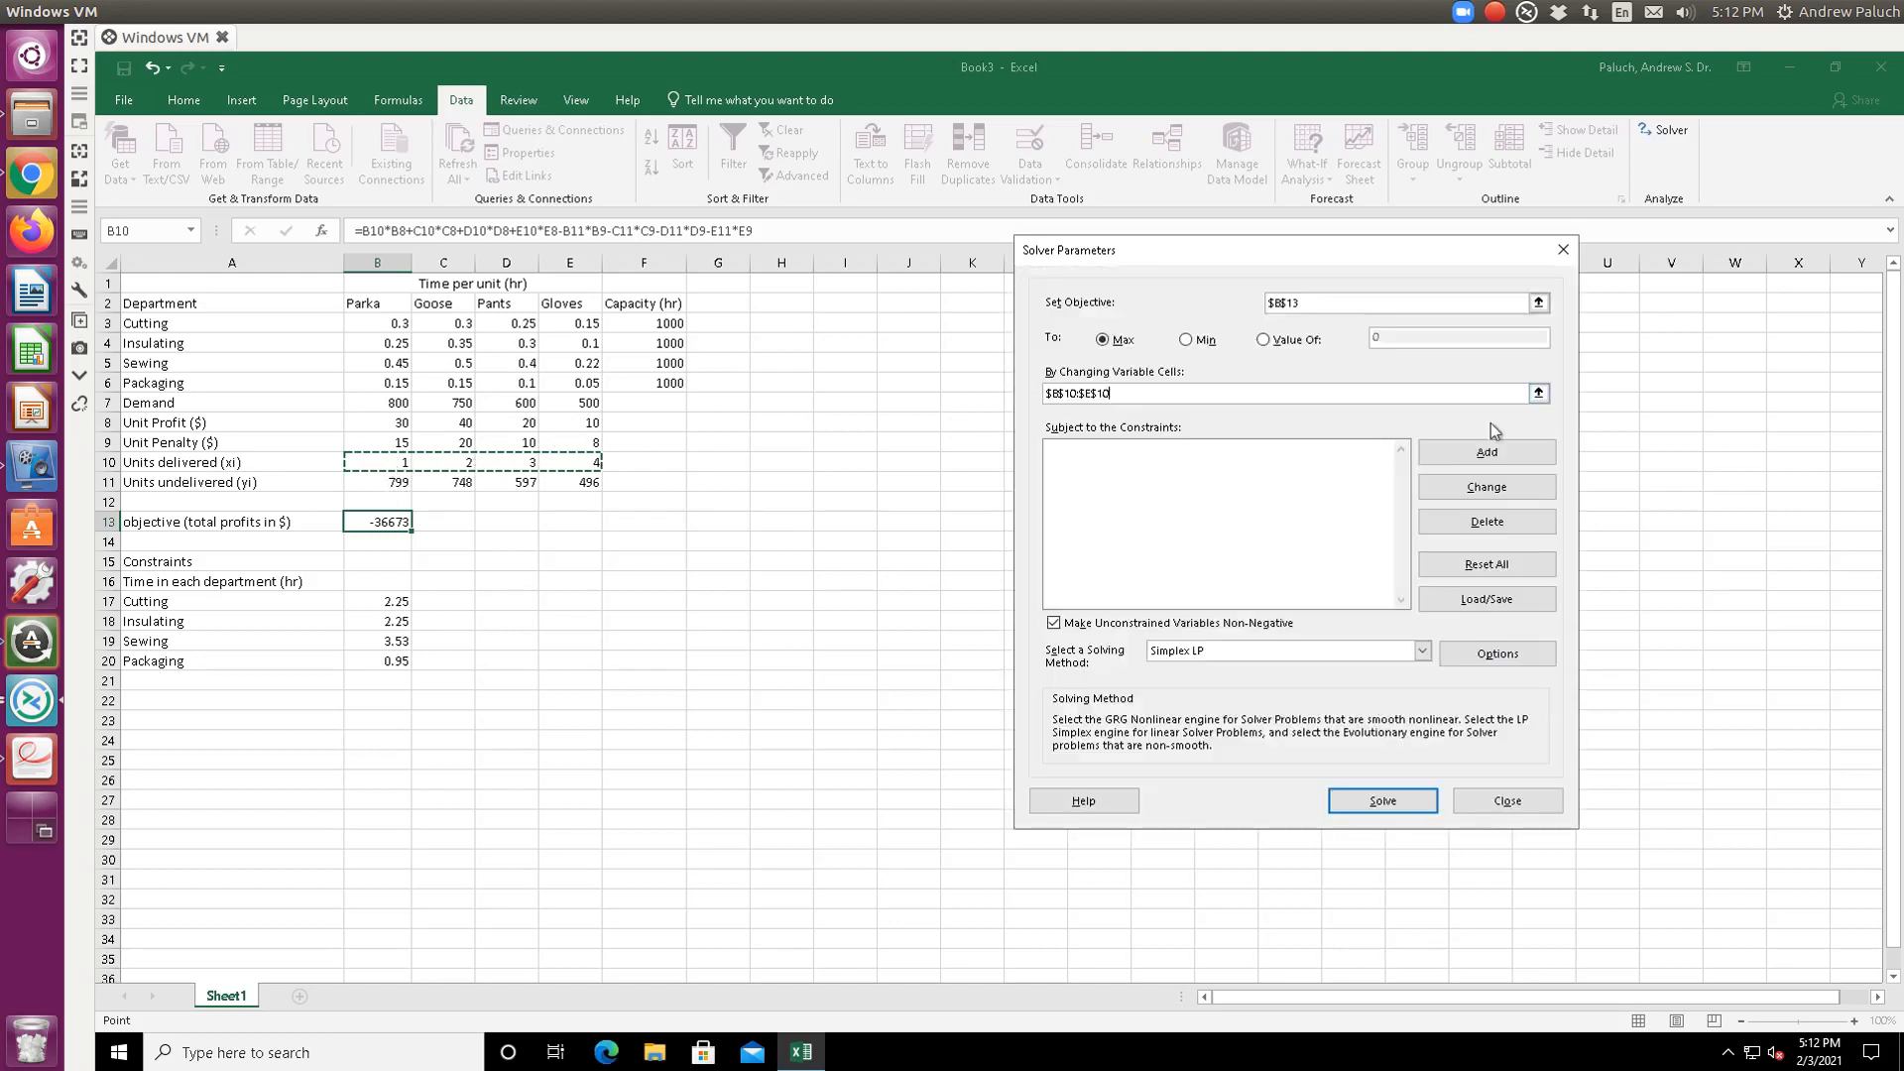
- Add constraints B17 <= F3 and B18 <= F4 for Cutting and Insulating hours
{"action": "left_click", "coordinate": [1498, 453]}
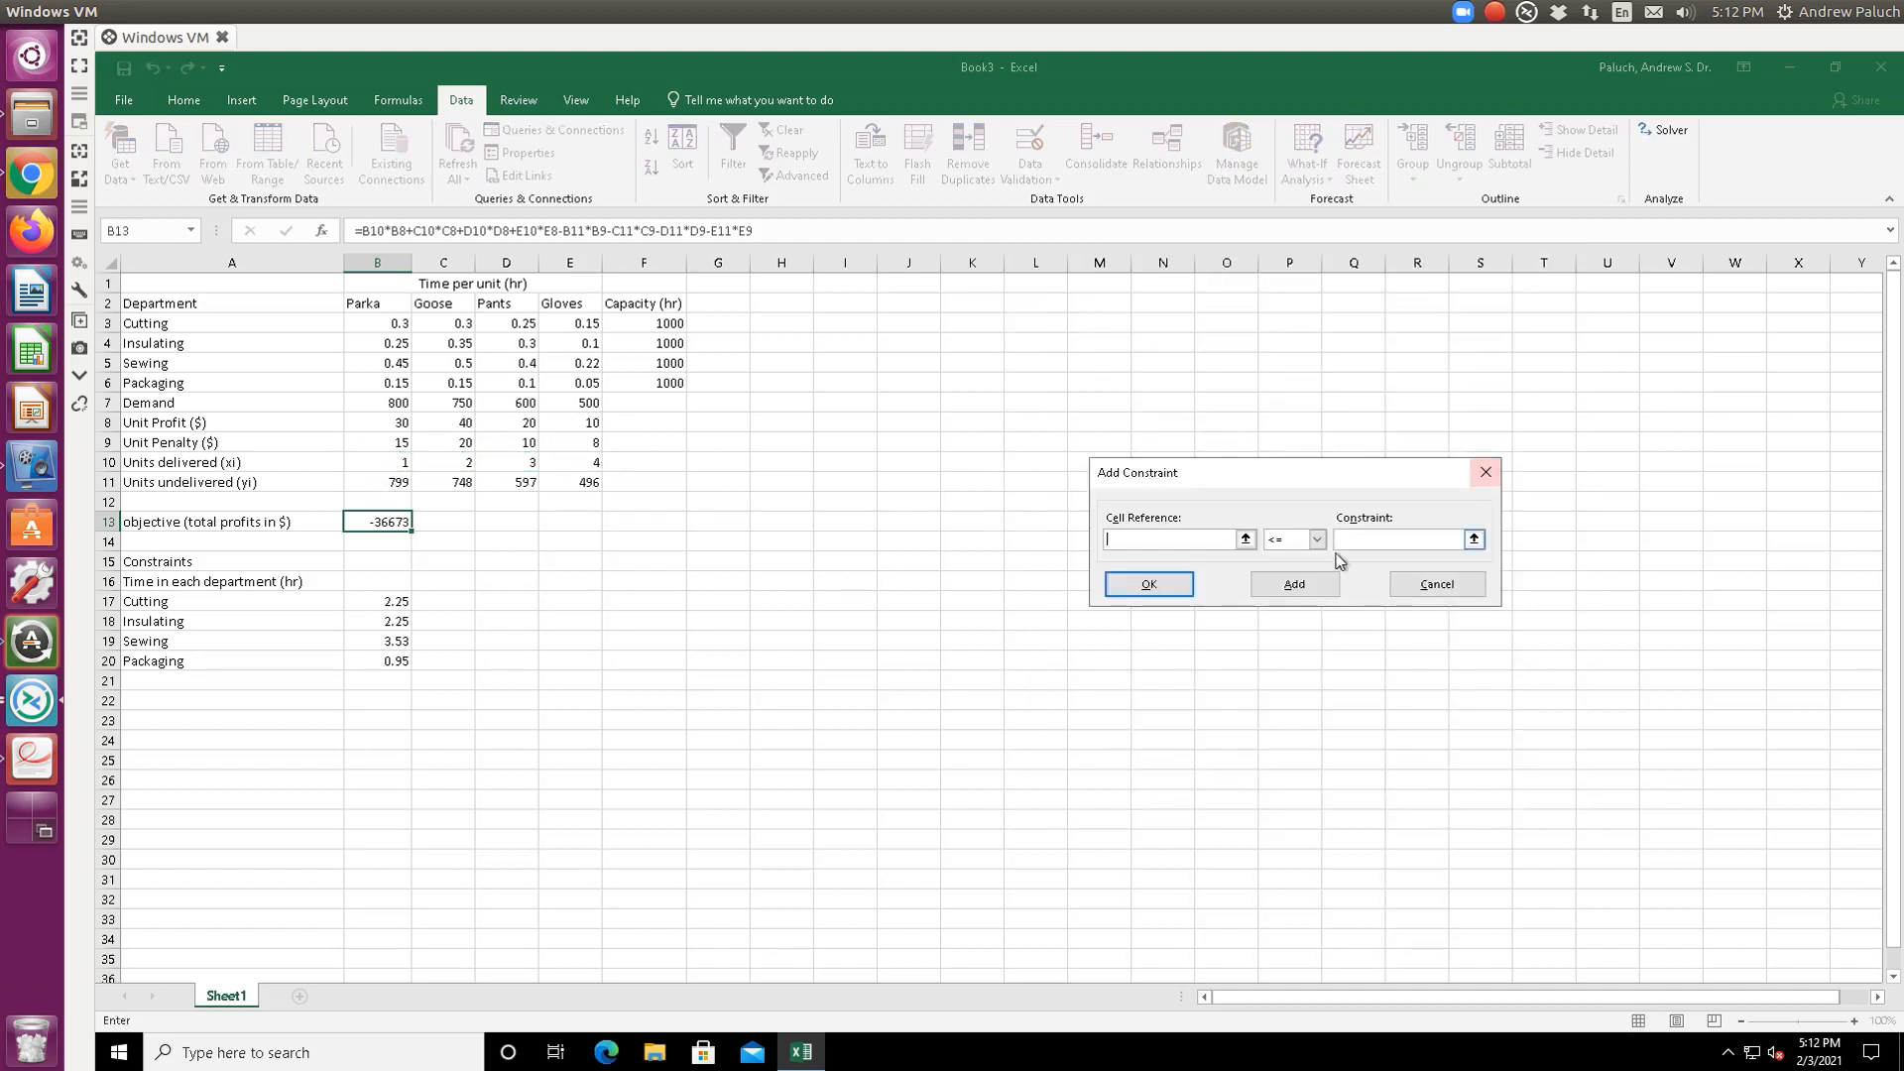
{"action": "left_click", "coordinate": [1246, 539]}
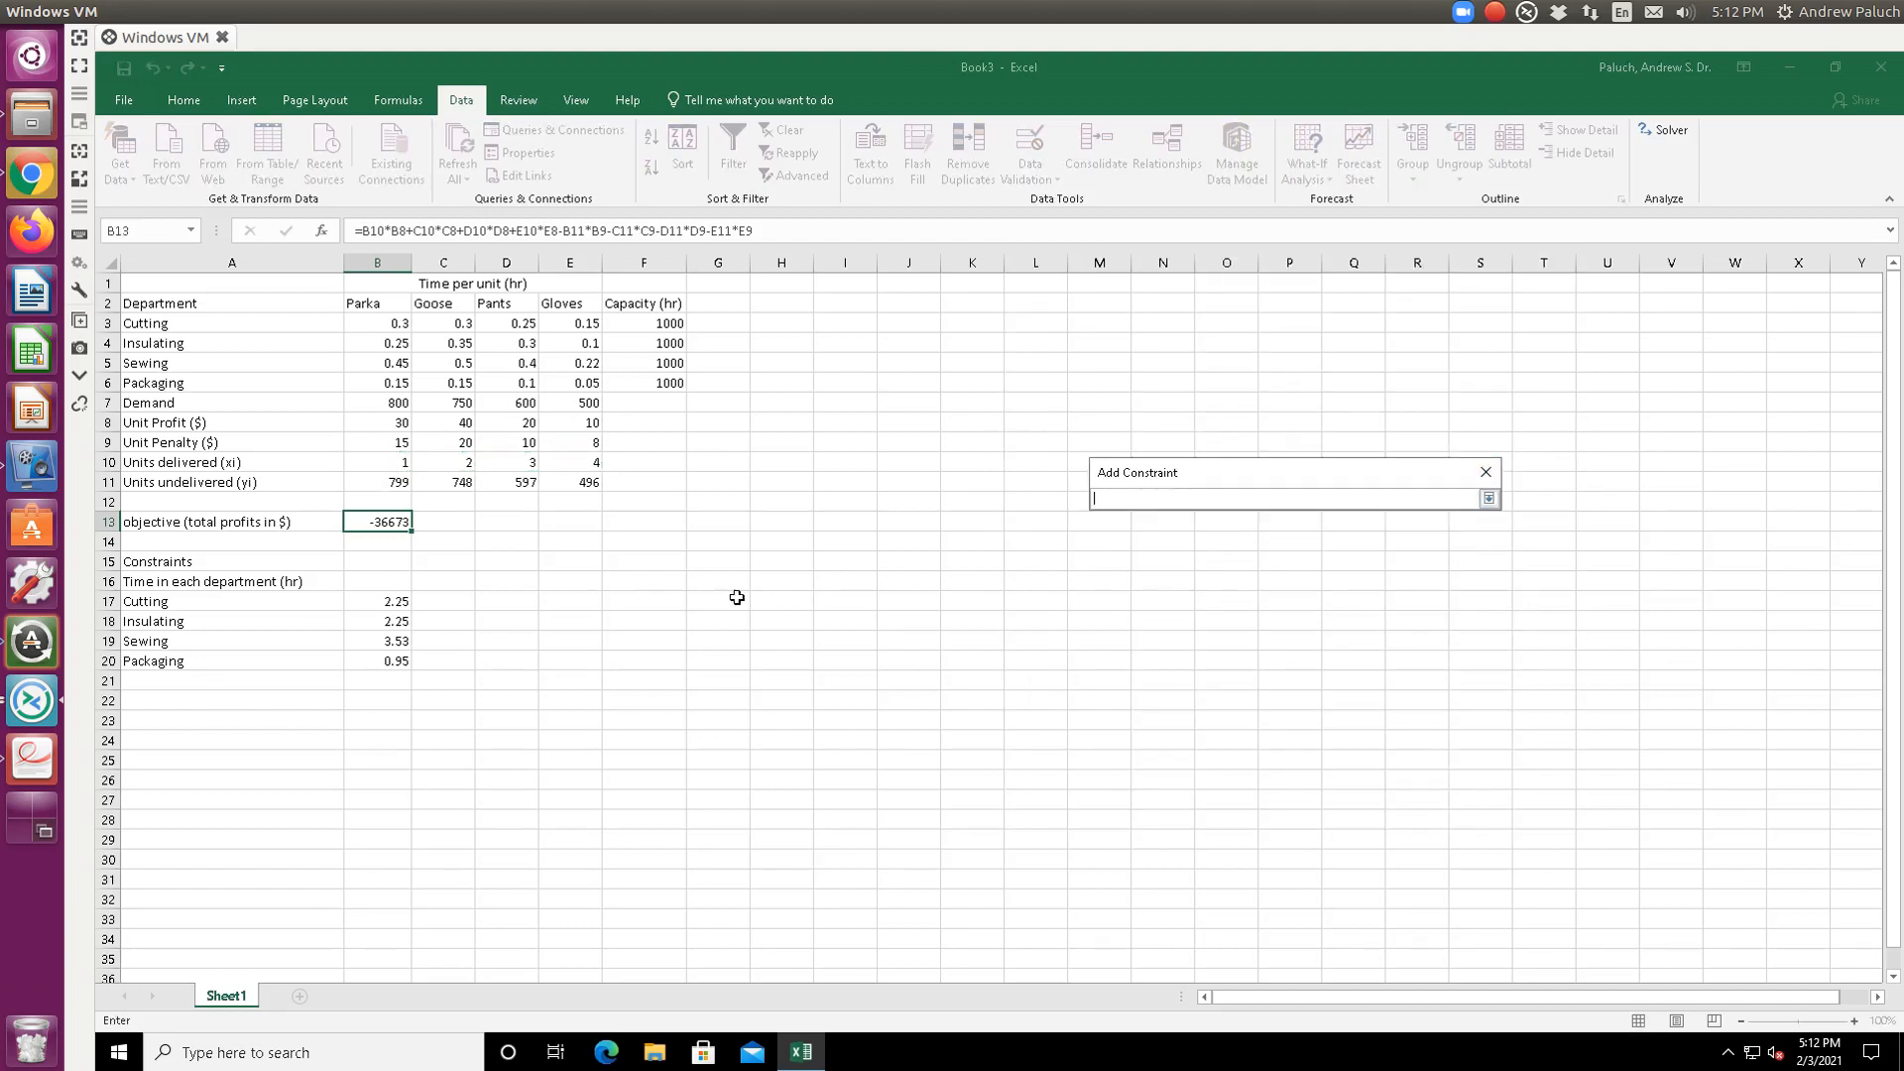
{"action": "left_click", "coordinate": [392, 601]}
{"action": "key", "text": "Return"}
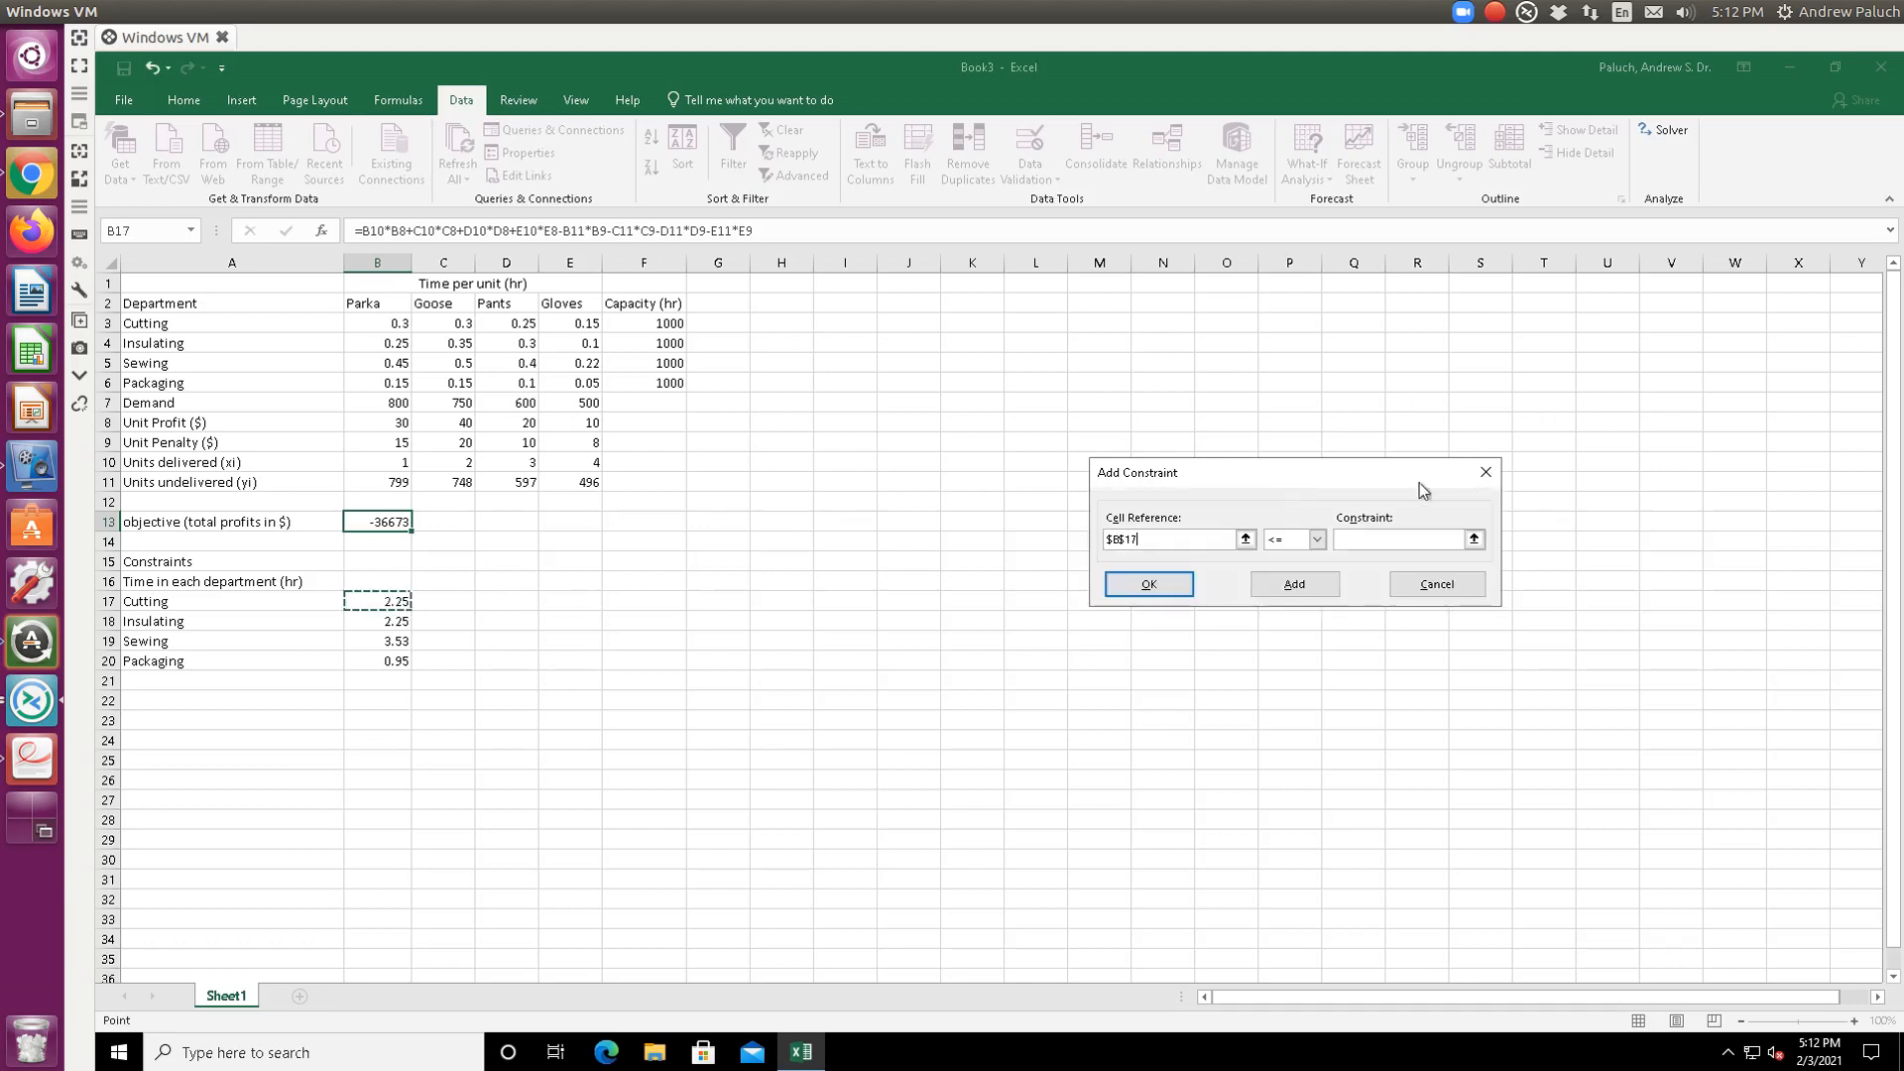
{"action": "left_click", "coordinate": [1473, 539]}
{"action": "left_click", "coordinate": [631, 333]}
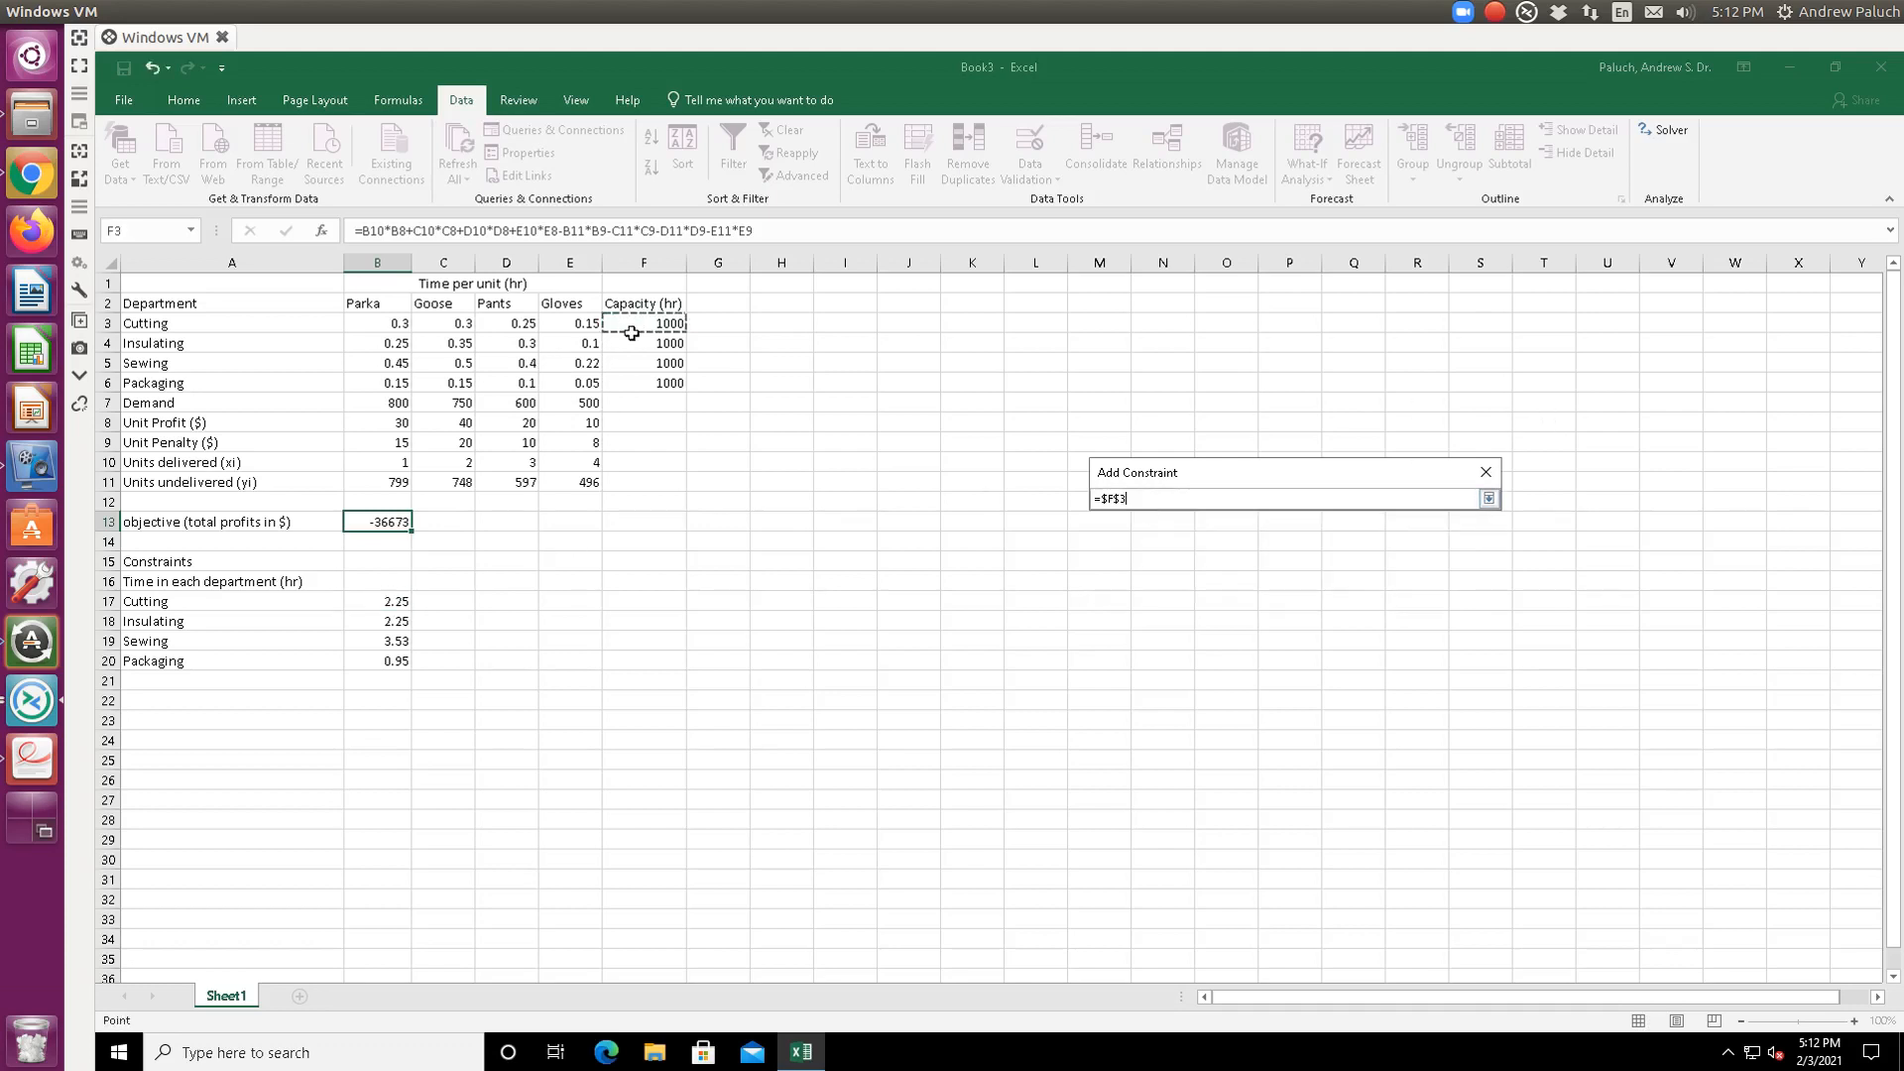
{"action": "key", "text": "Return"}
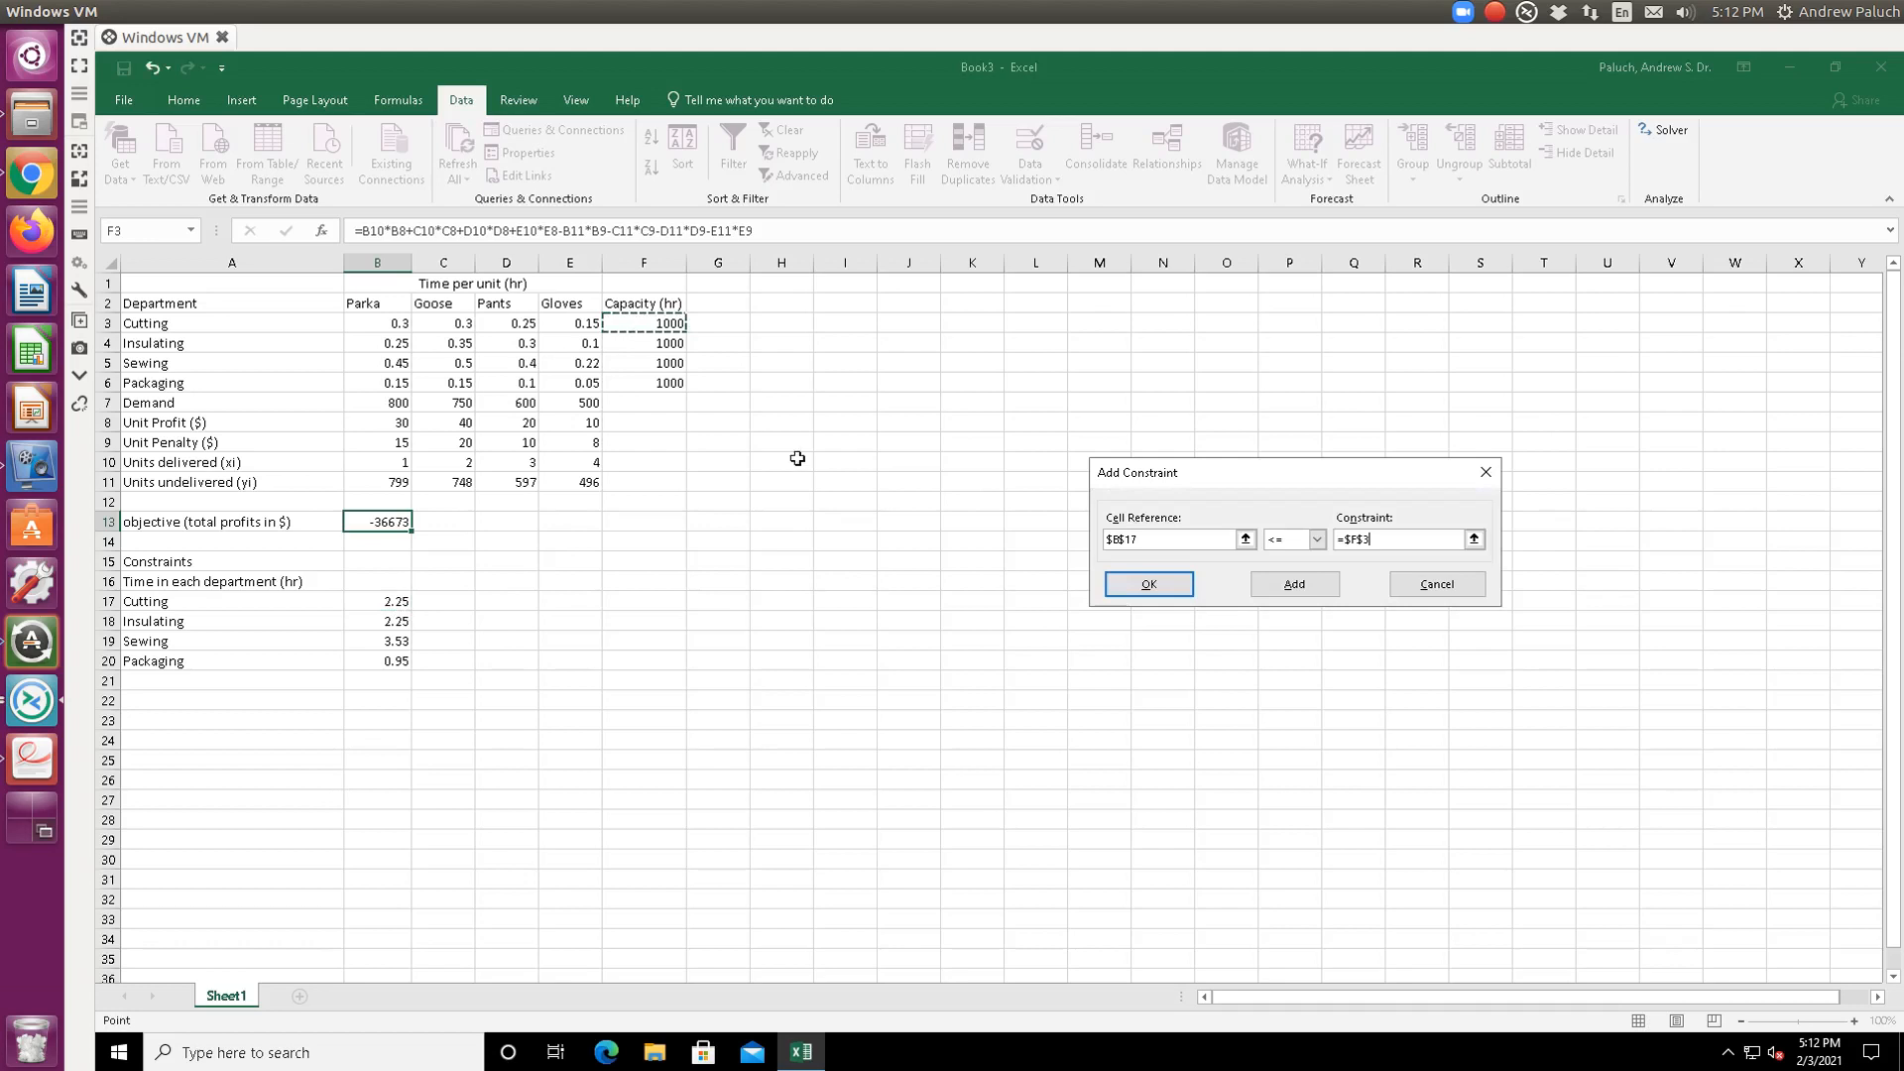
{"action": "left_click", "coordinate": [1322, 584]}
{"action": "left_click", "coordinate": [1245, 539]}
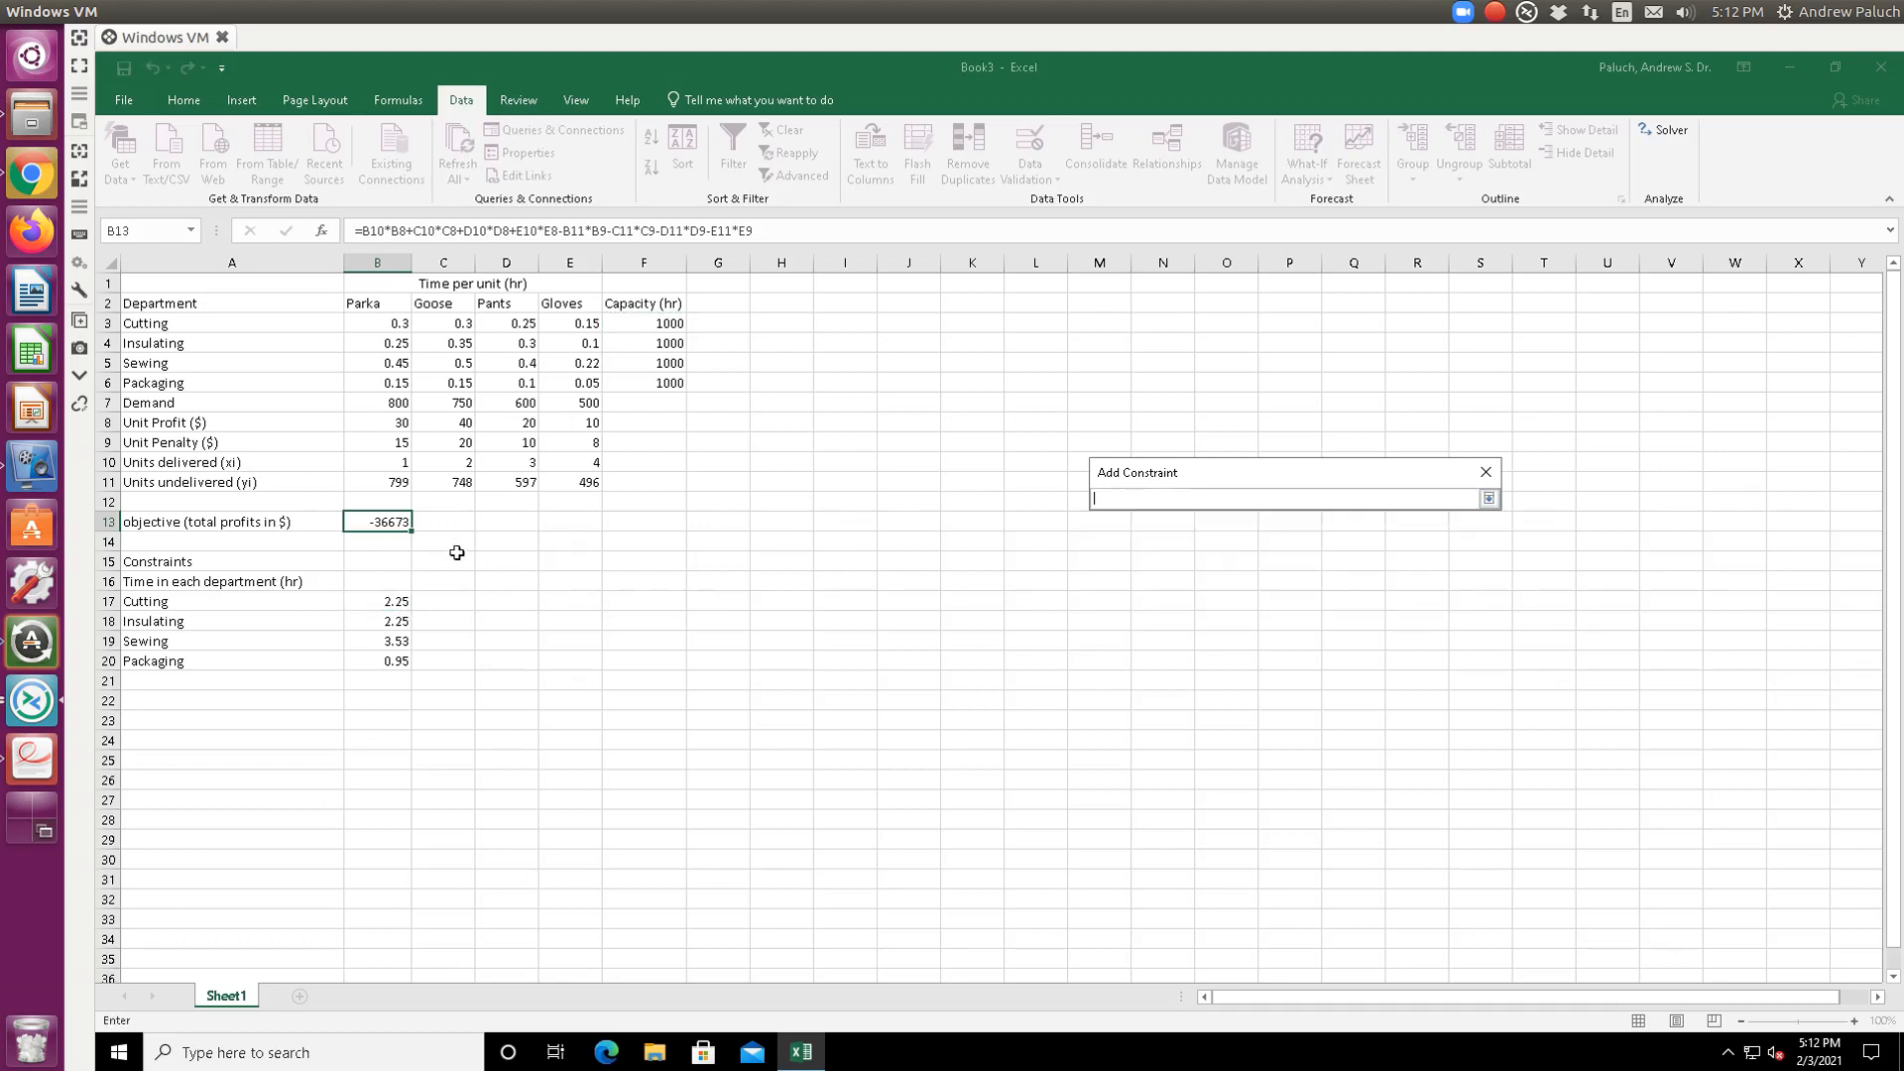
{"action": "left_click", "coordinate": [398, 622]}
{"action": "key", "text": "Return"}
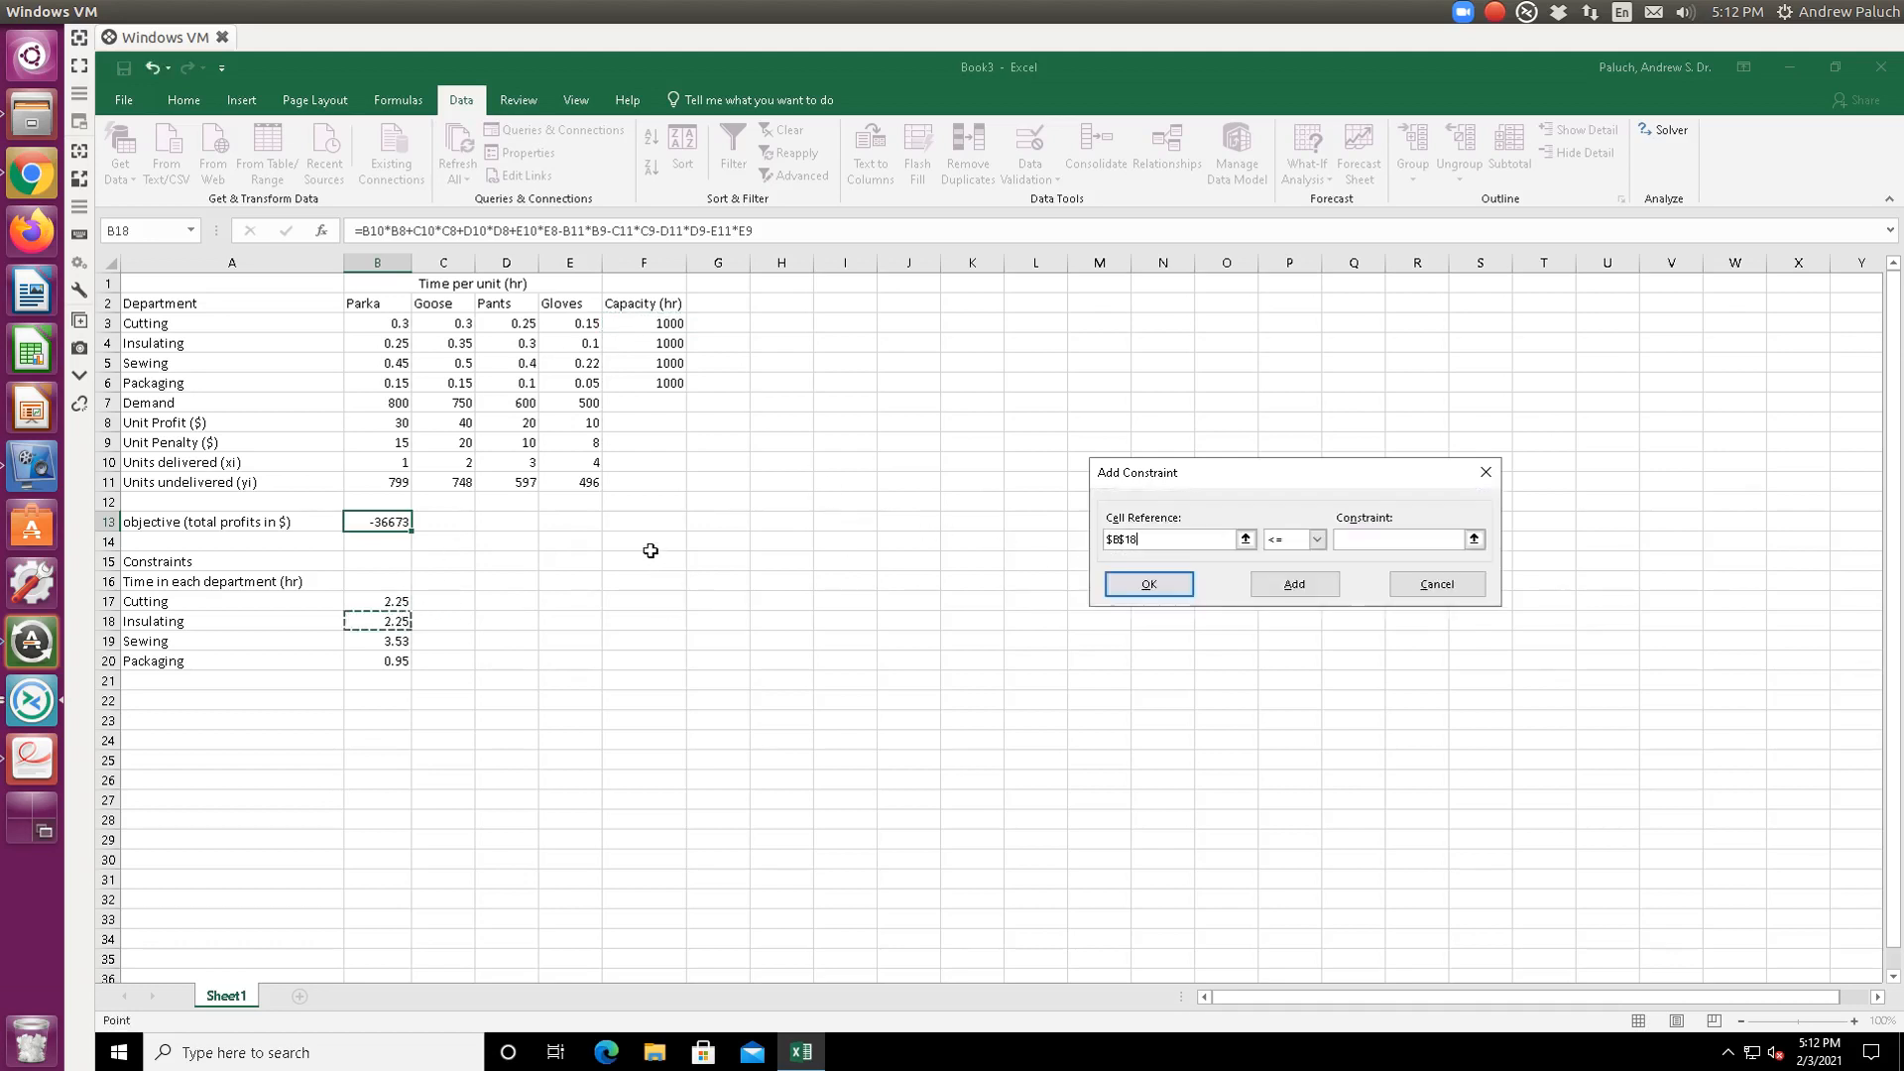
{"action": "left_click", "coordinate": [1474, 539]}
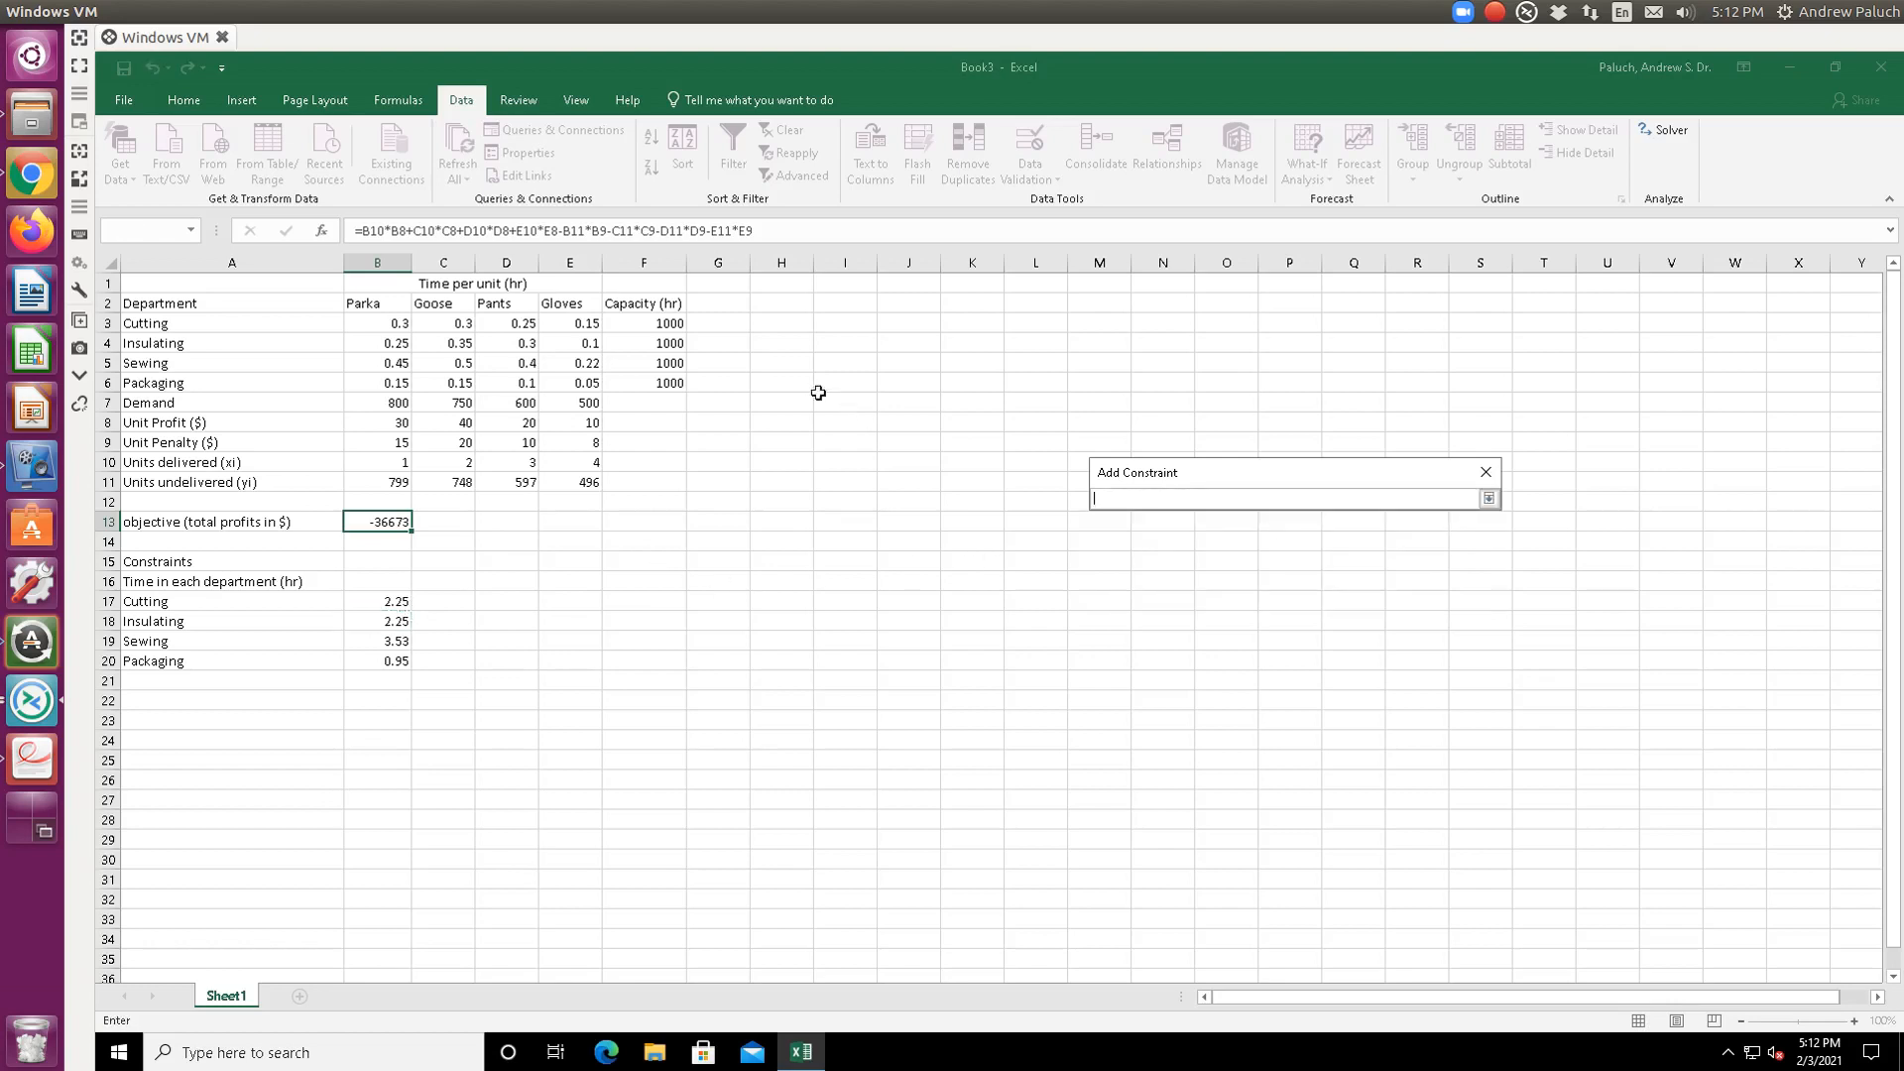
{"action": "left_click", "coordinate": [674, 345]}
{"action": "key", "text": "Return"}
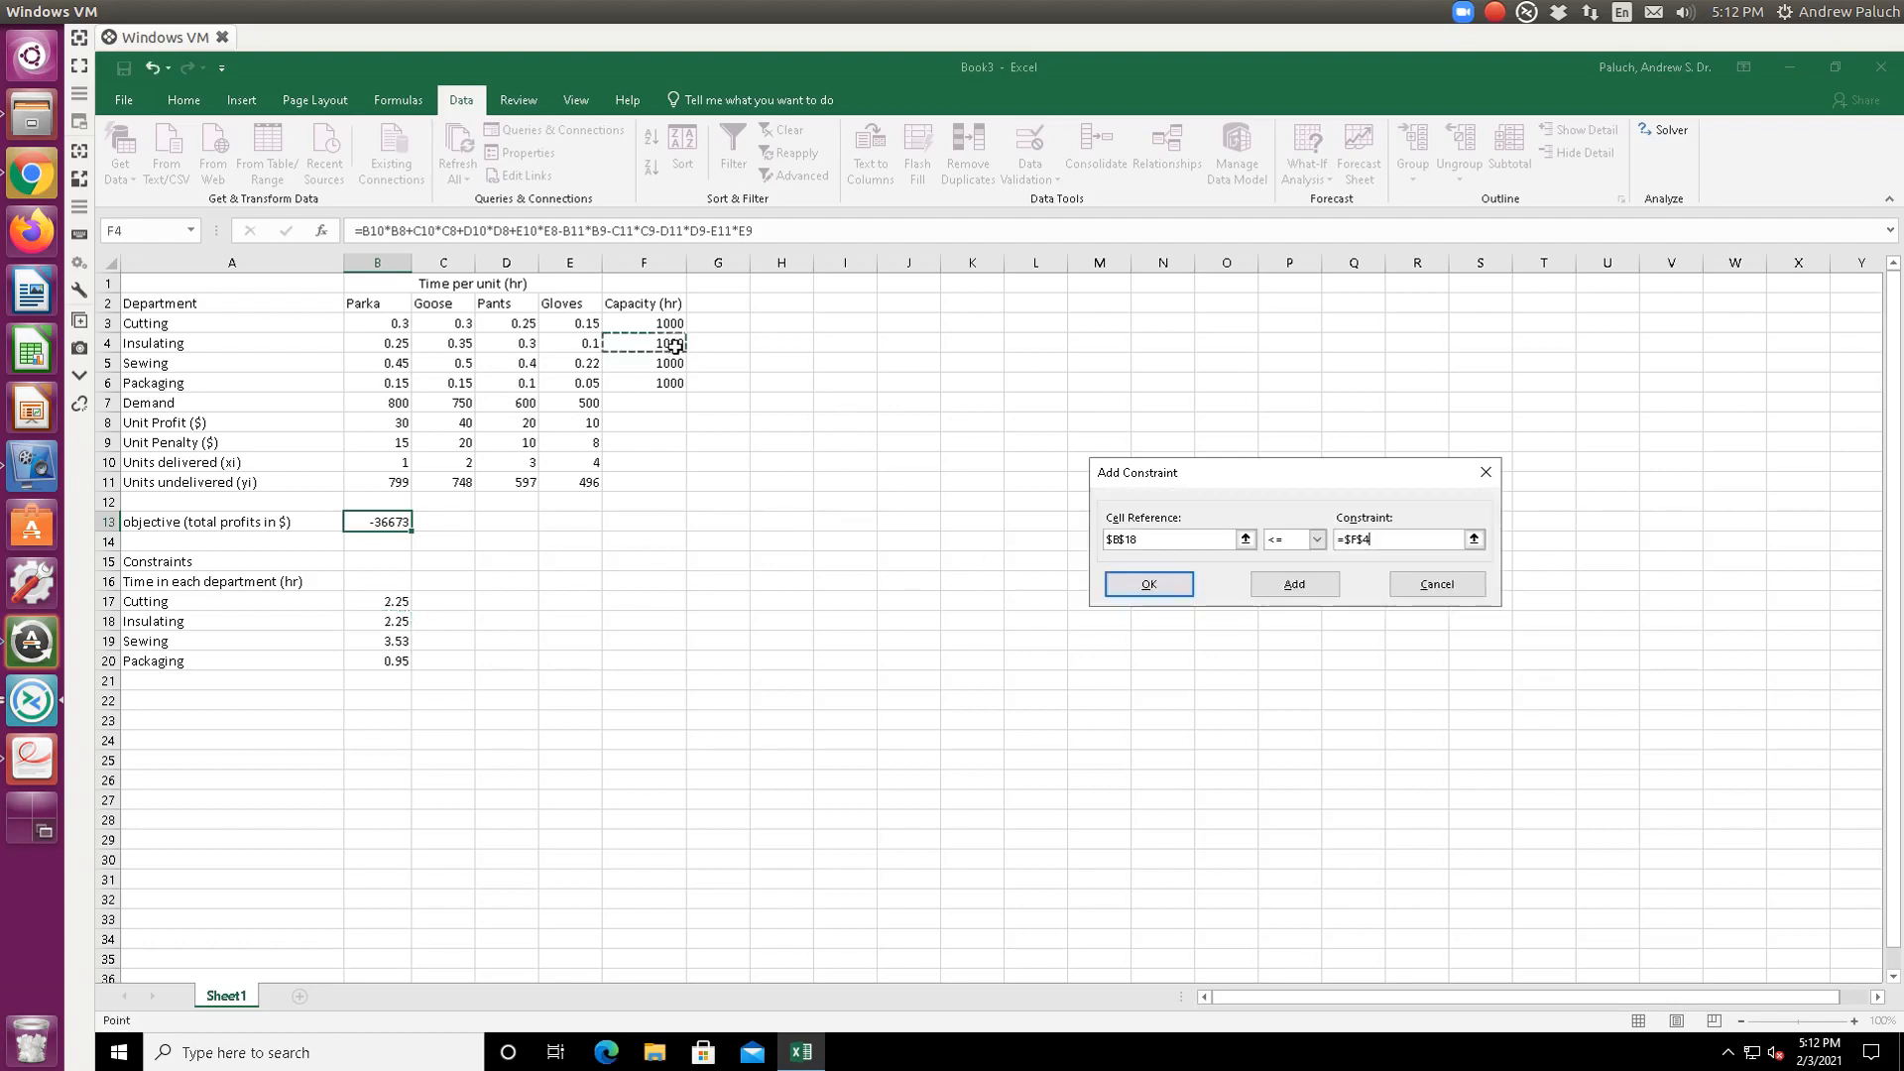
{"action": "left_click", "coordinate": [1292, 584]}
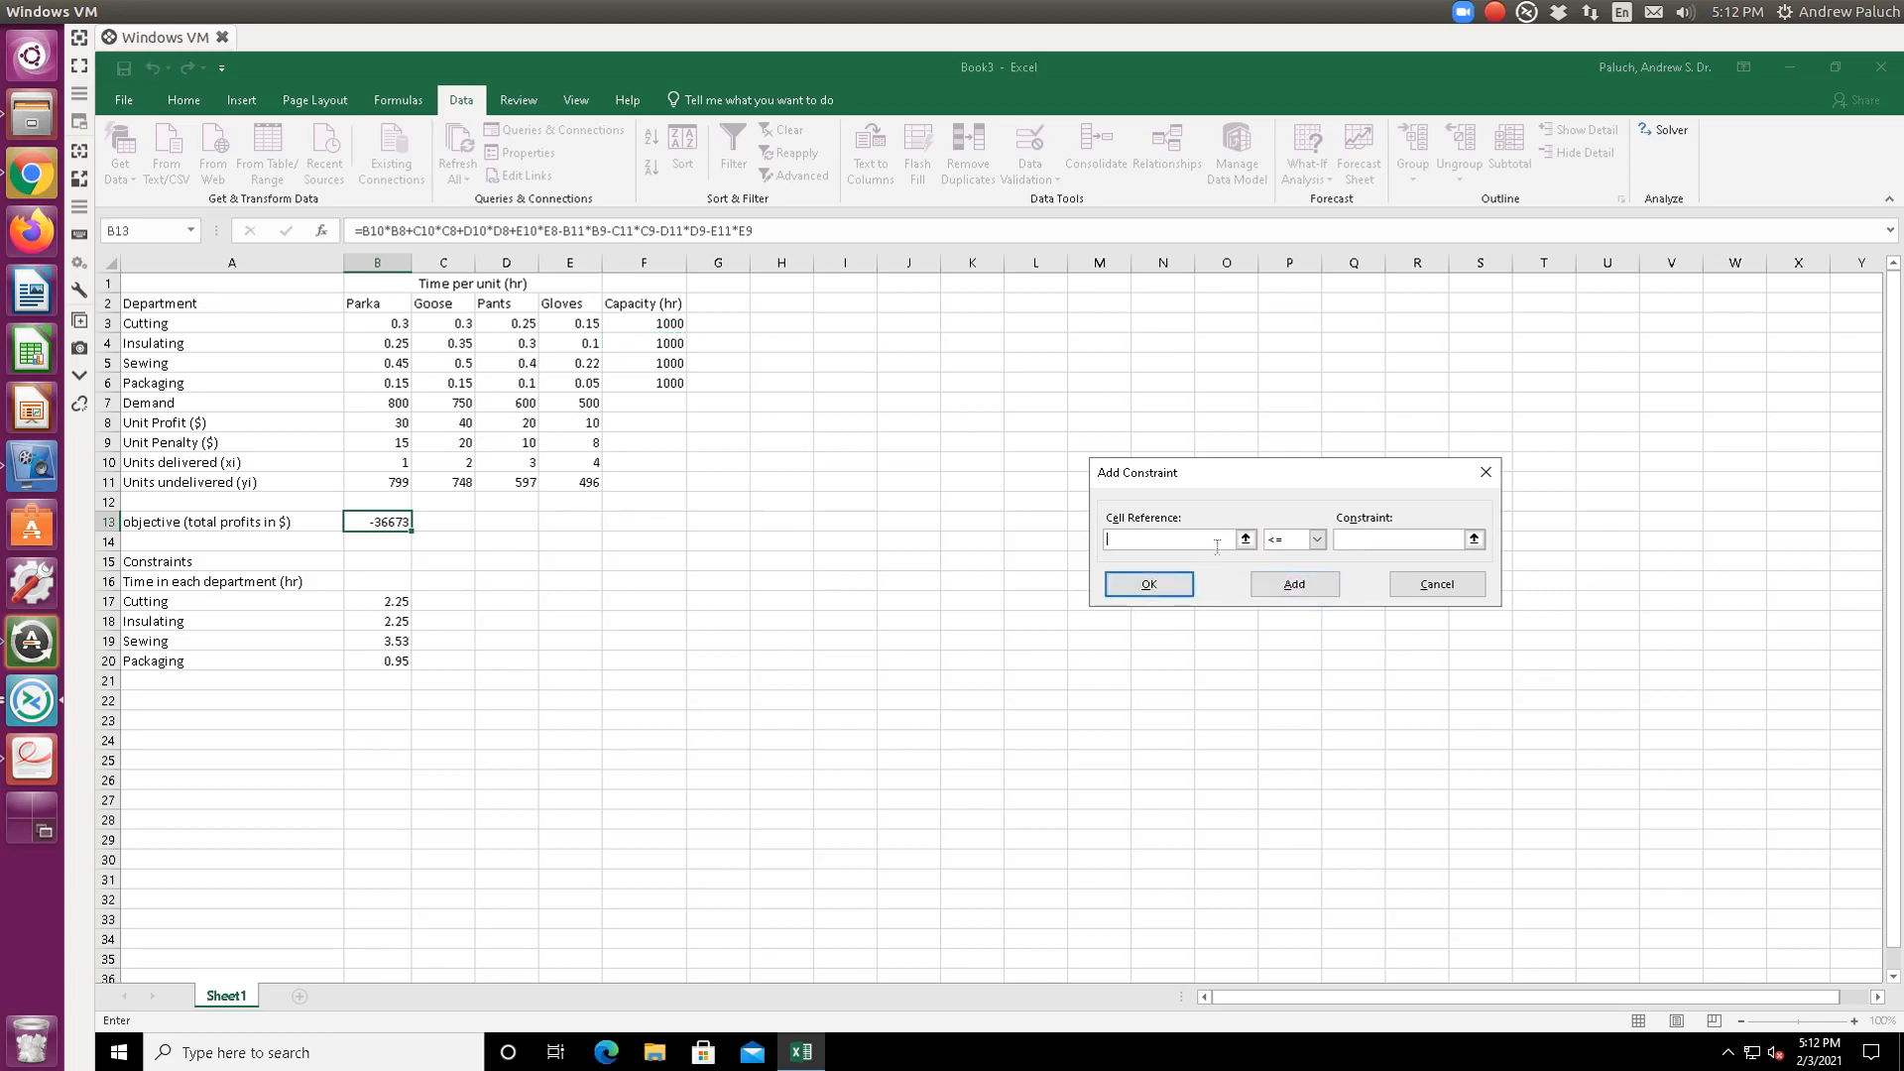
- Add constraints B19 <= F5 and B20 <= F6 for Sewing and Packaging hours
{"action": "left_click", "coordinate": [1245, 539]}
{"action": "left_click", "coordinate": [411, 642]}
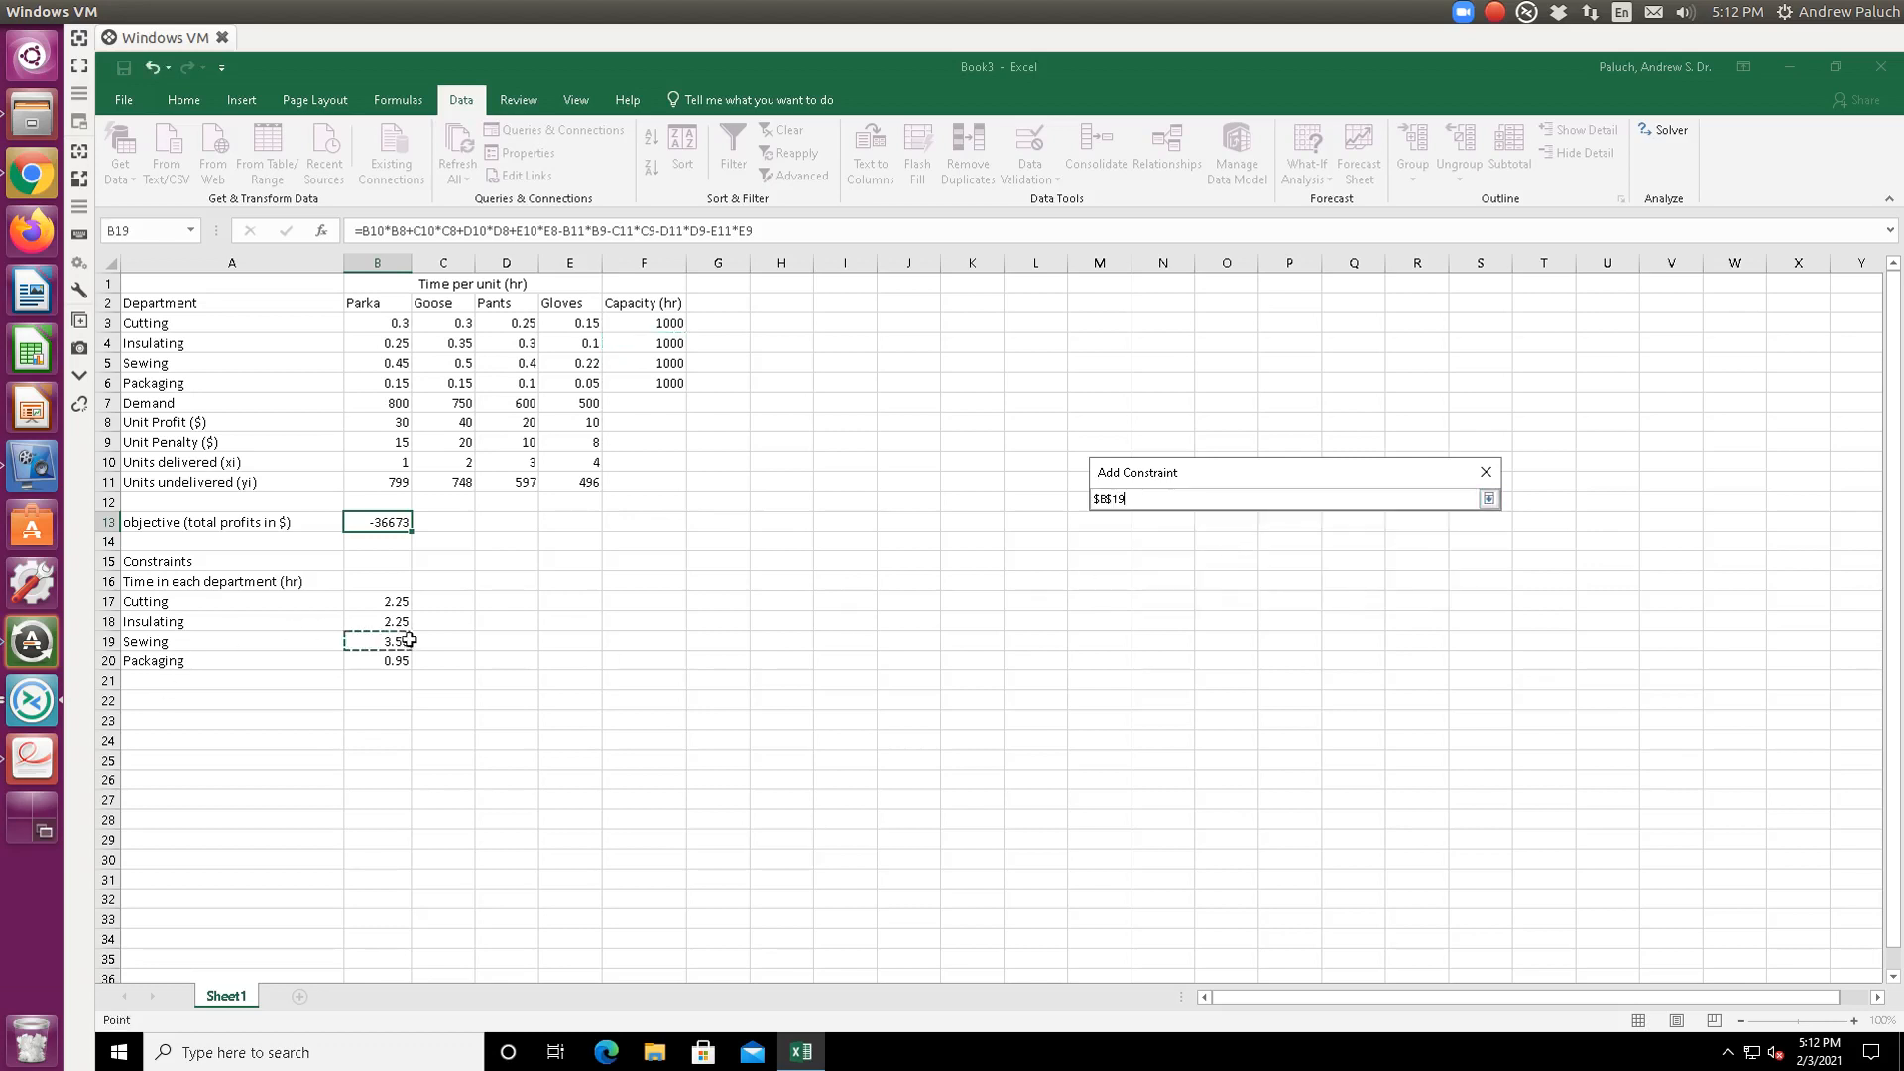
{"action": "key", "text": "Return"}
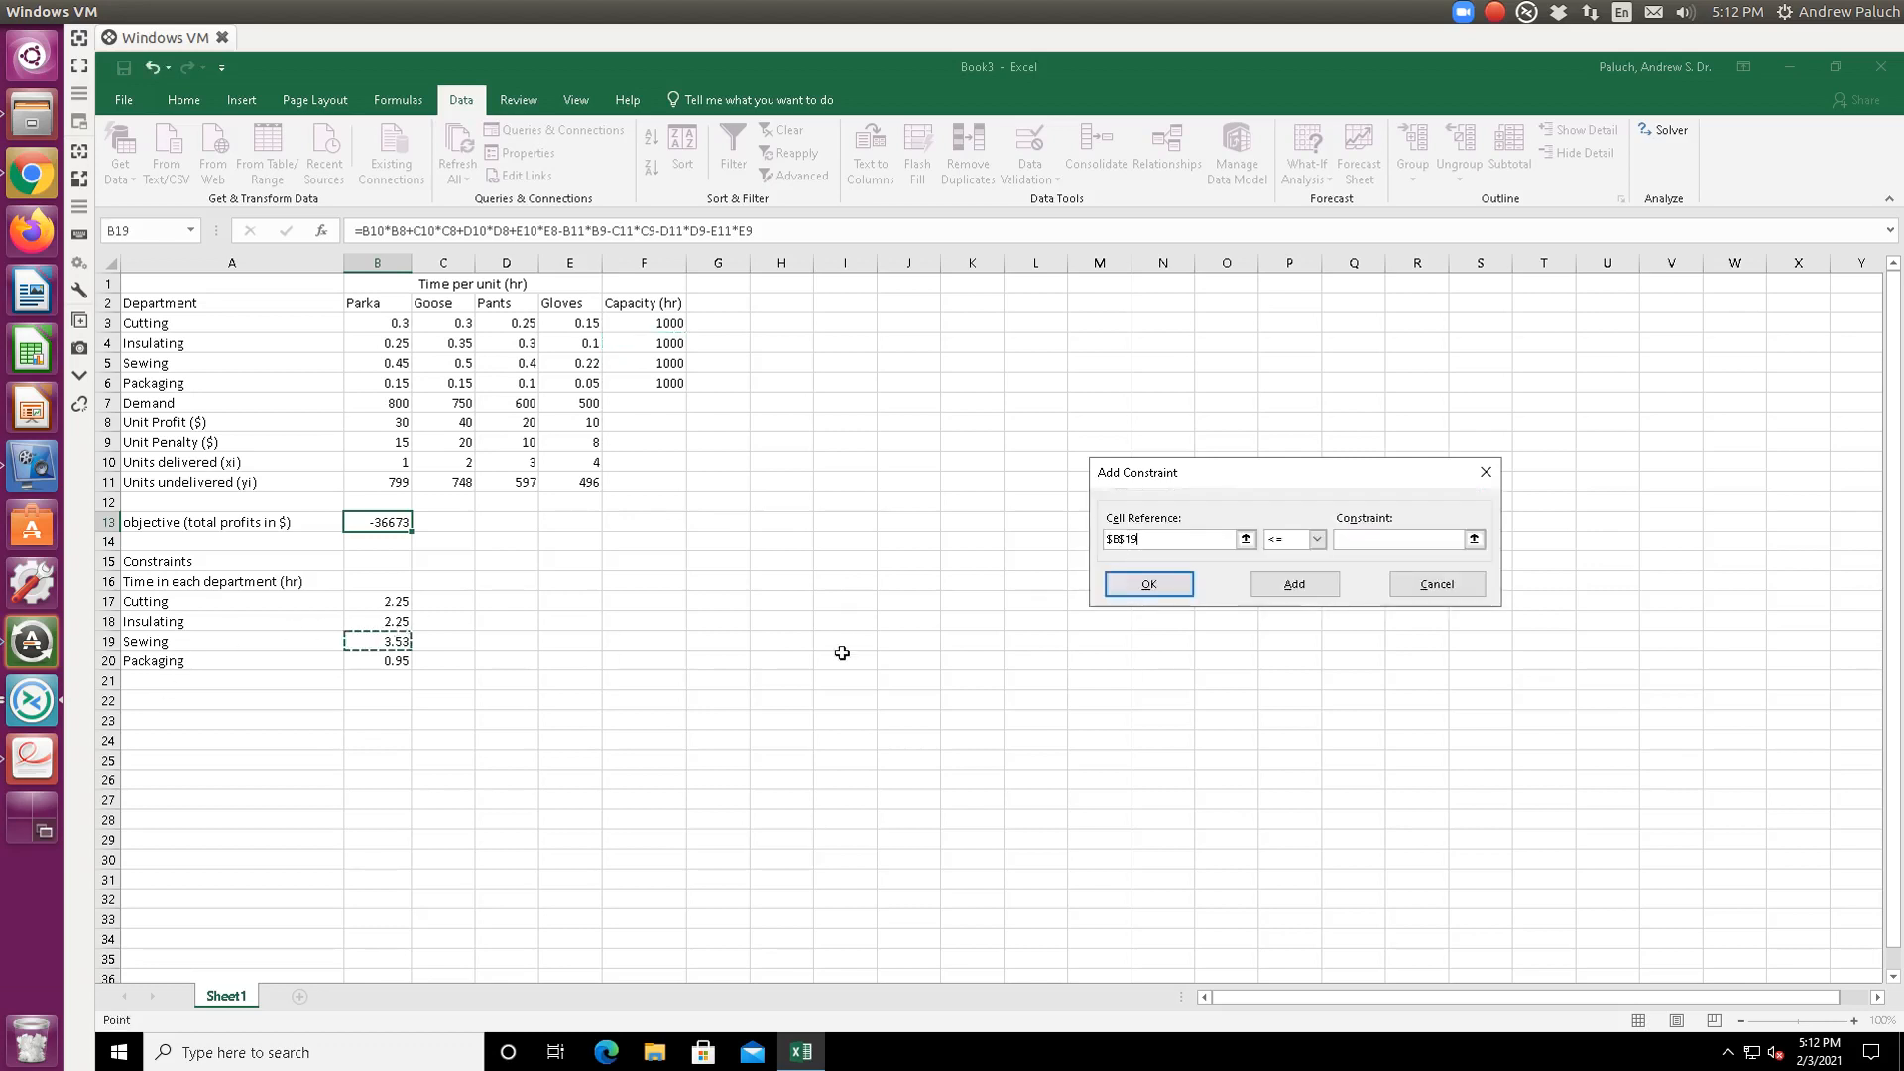
{"action": "left_click", "coordinate": [1474, 539]}
{"action": "left_click", "coordinate": [650, 363]}
{"action": "key", "text": "Return"}
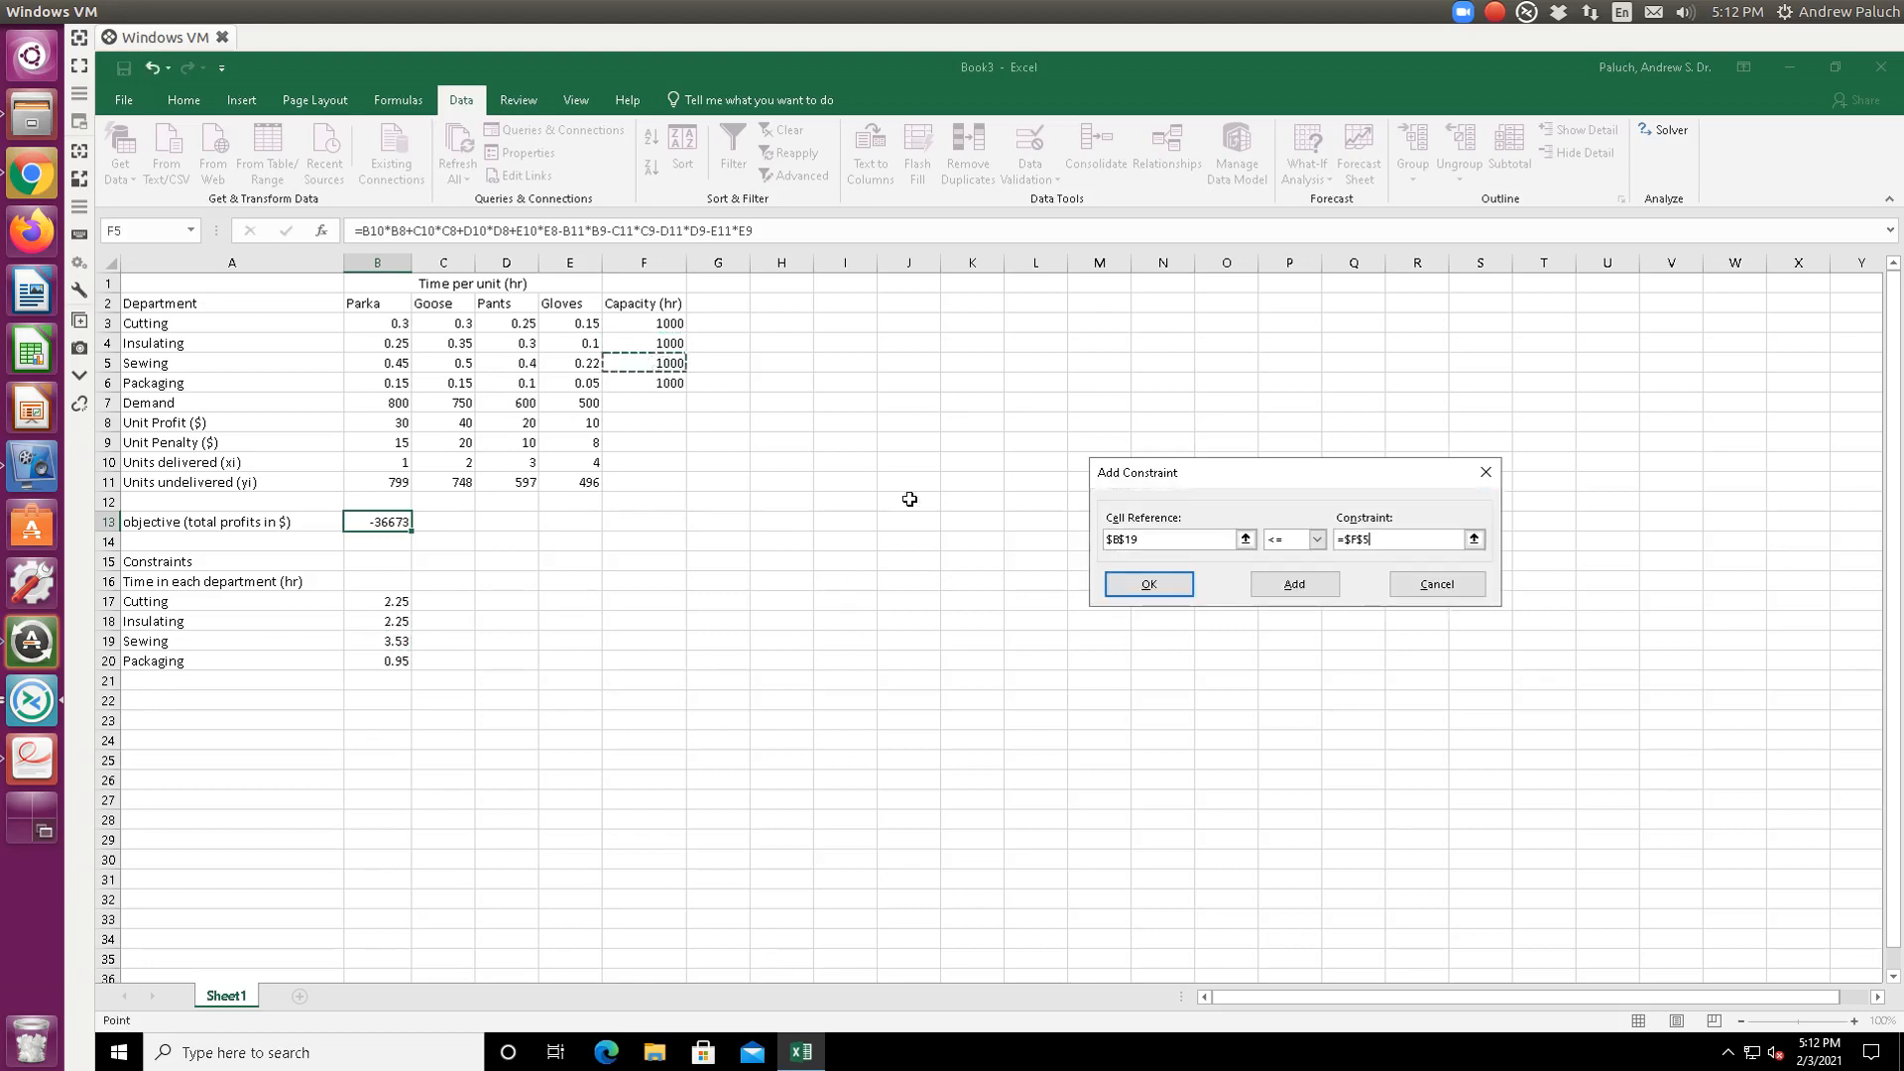
{"action": "left_click", "coordinate": [1294, 584]}
{"action": "left_click", "coordinate": [1245, 540]}
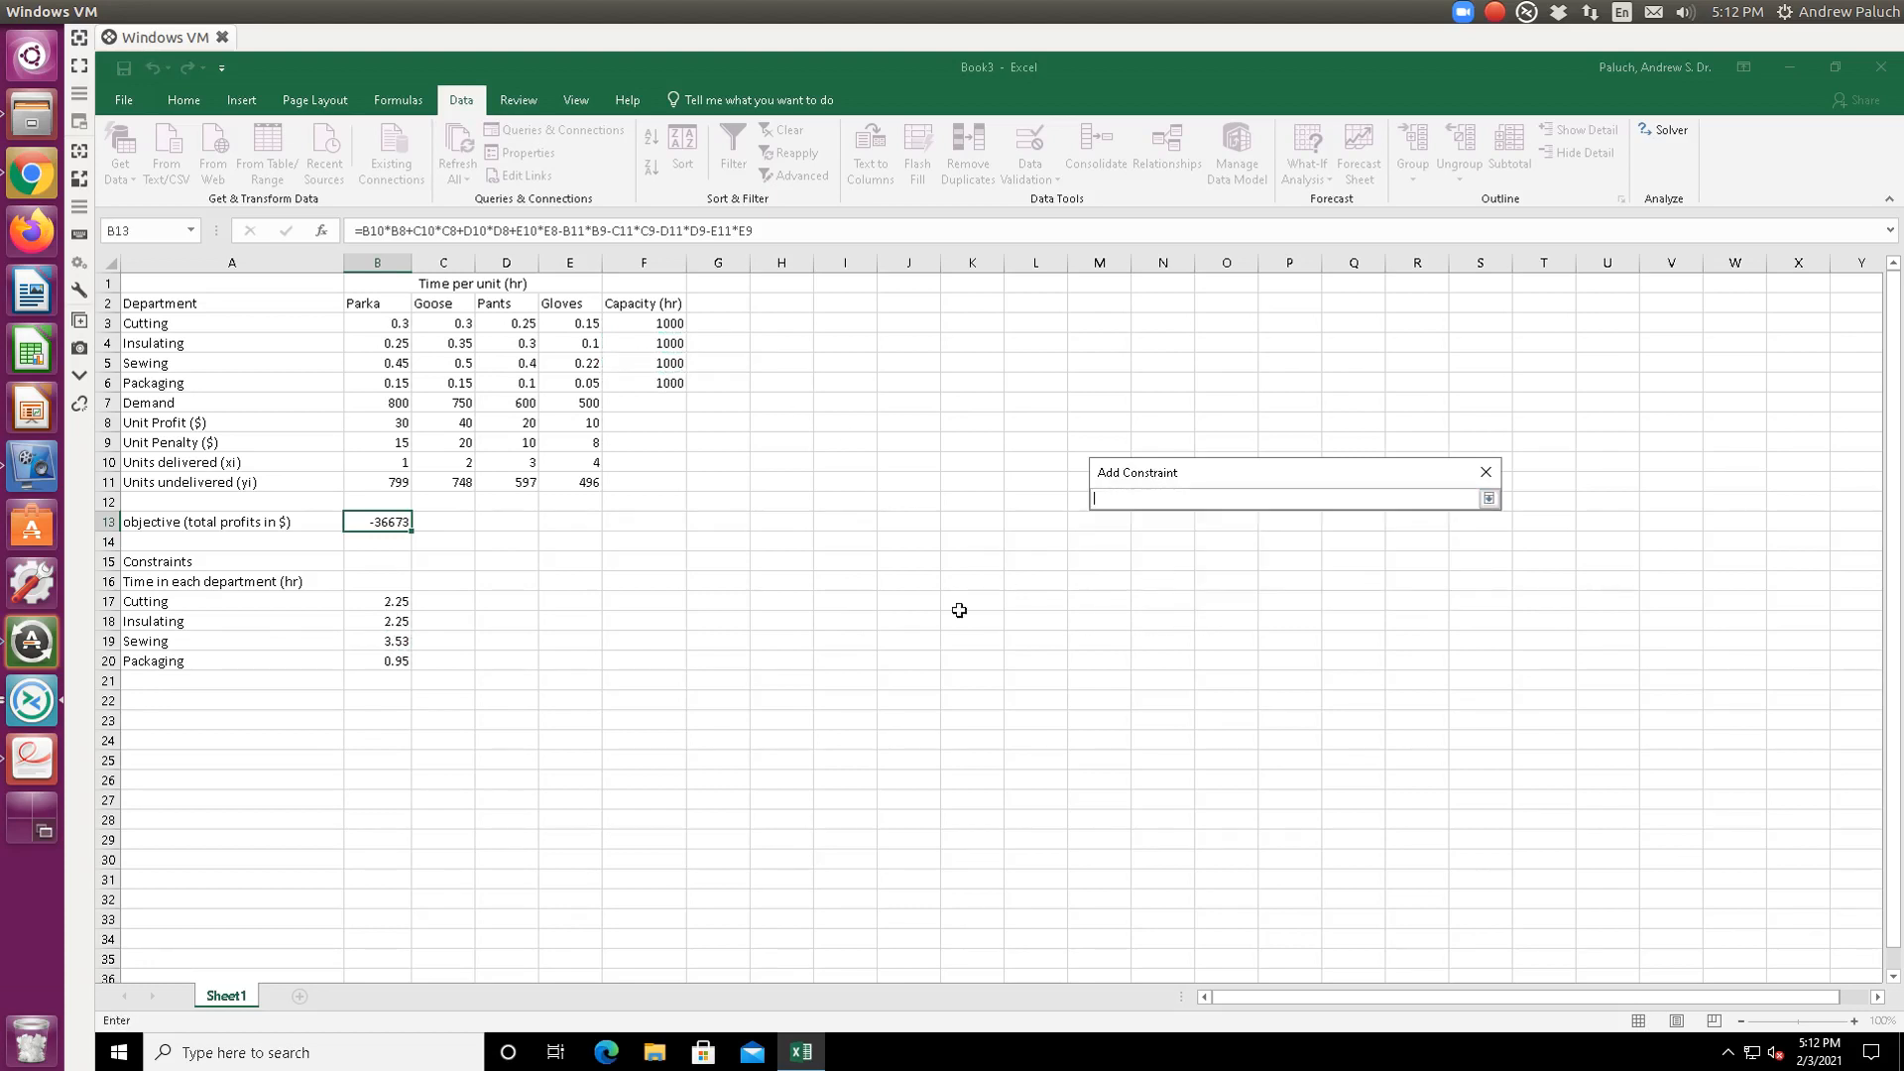
{"action": "left_click", "coordinate": [390, 664]}
{"action": "key", "text": "Return"}
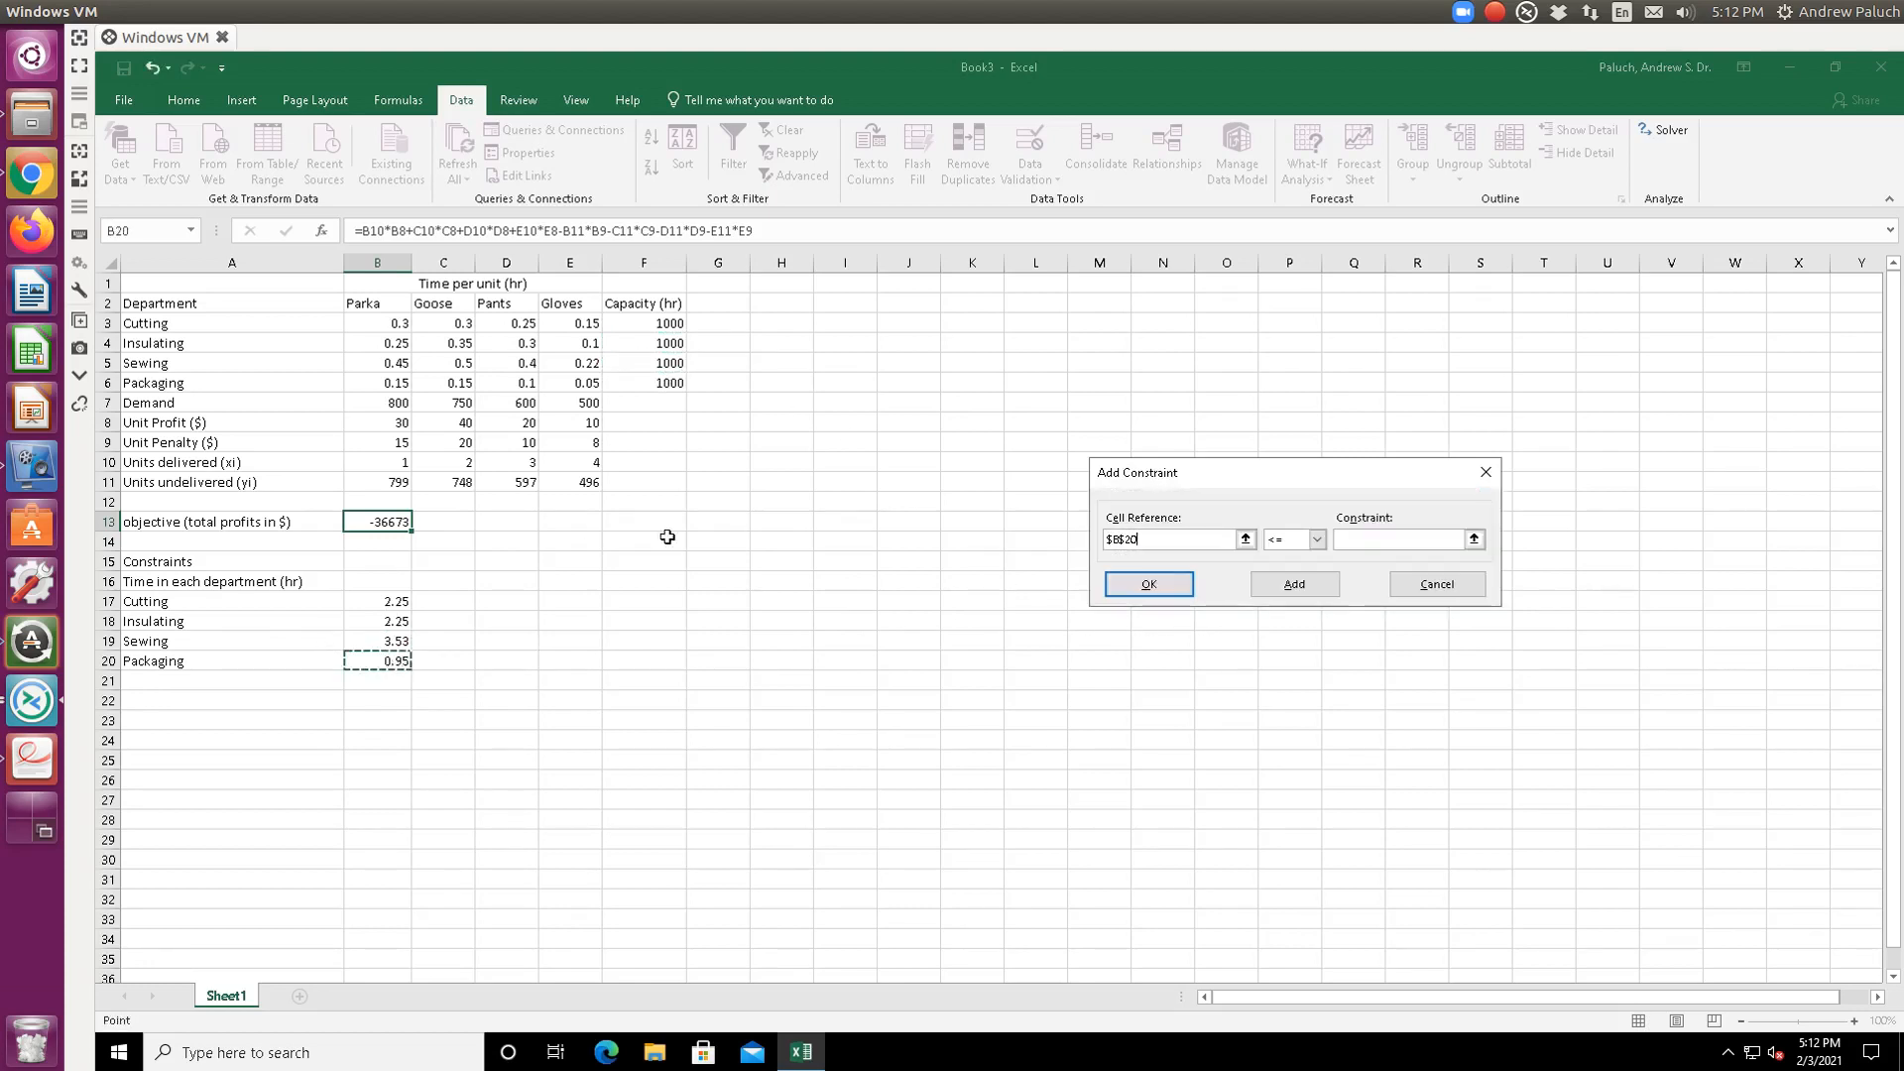
{"action": "left_click", "coordinate": [1473, 538]}
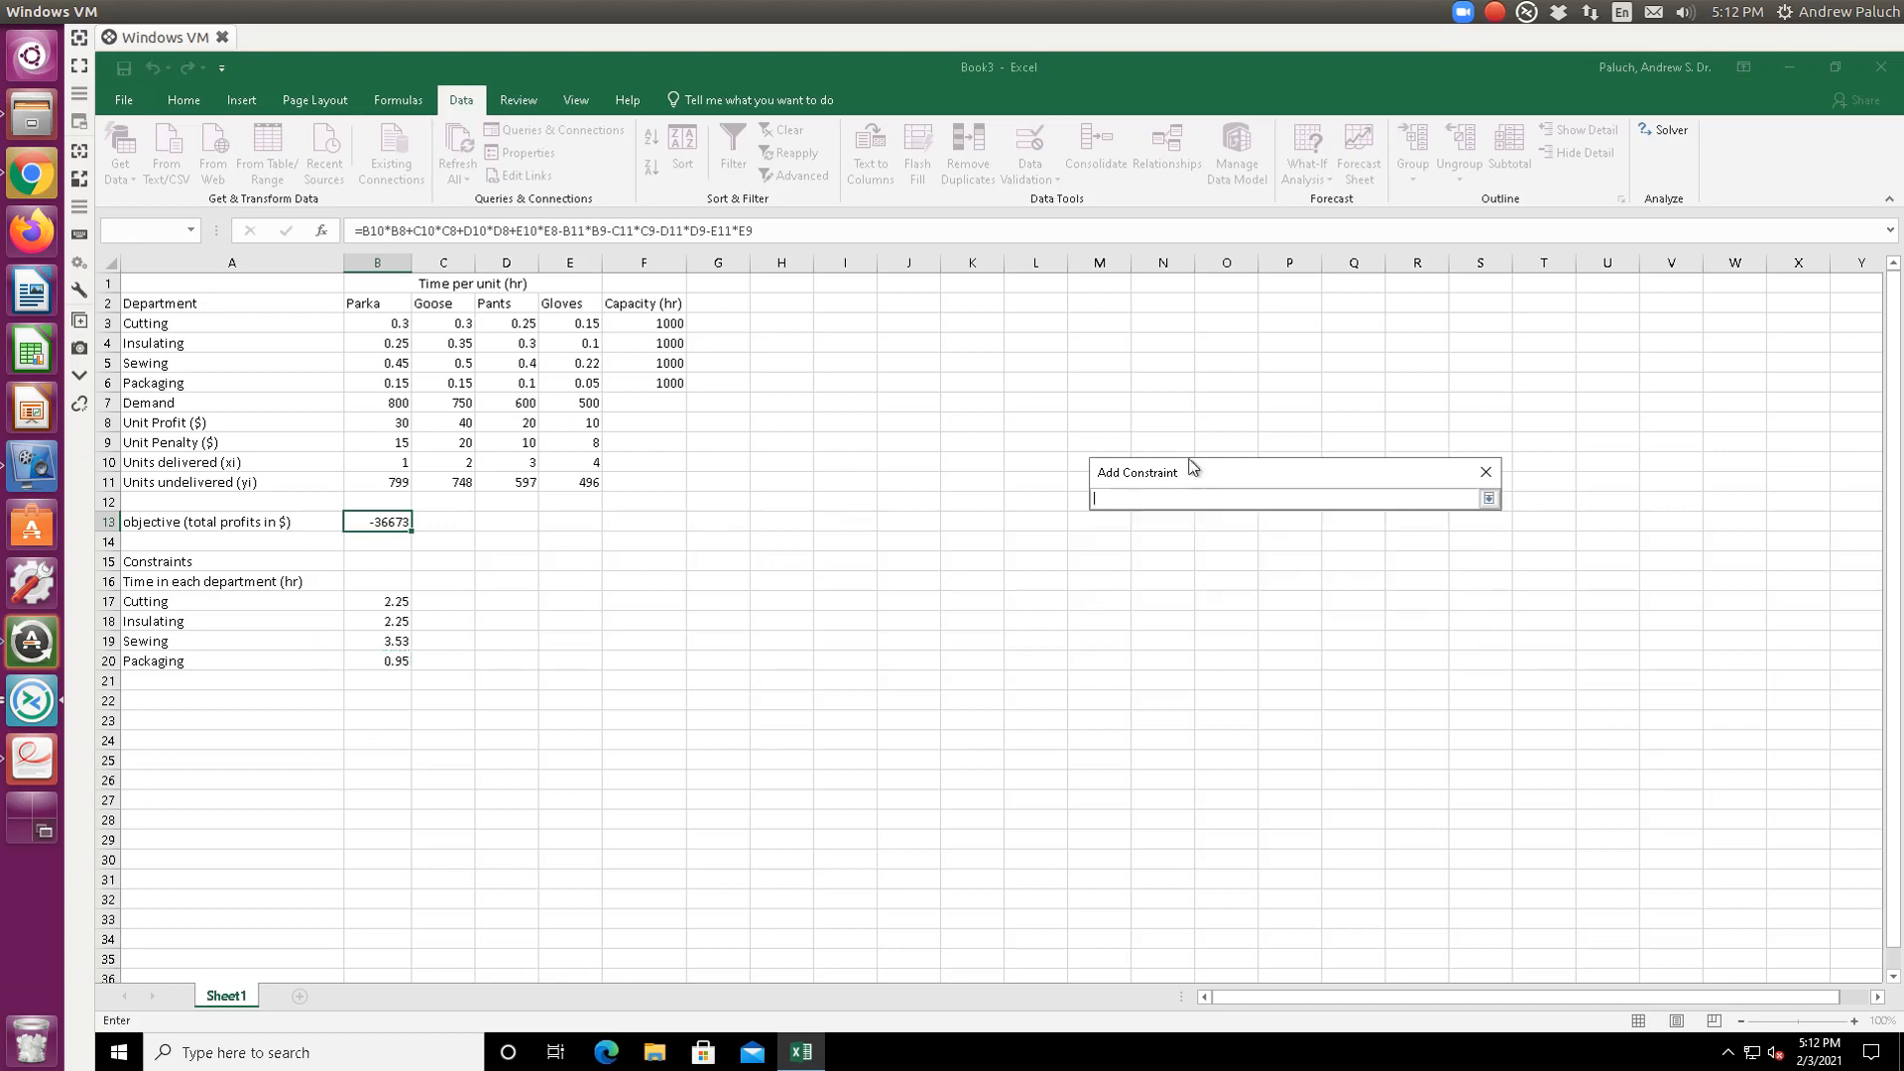
{"action": "left_click", "coordinate": [657, 387]}
{"action": "key", "text": "Return"}
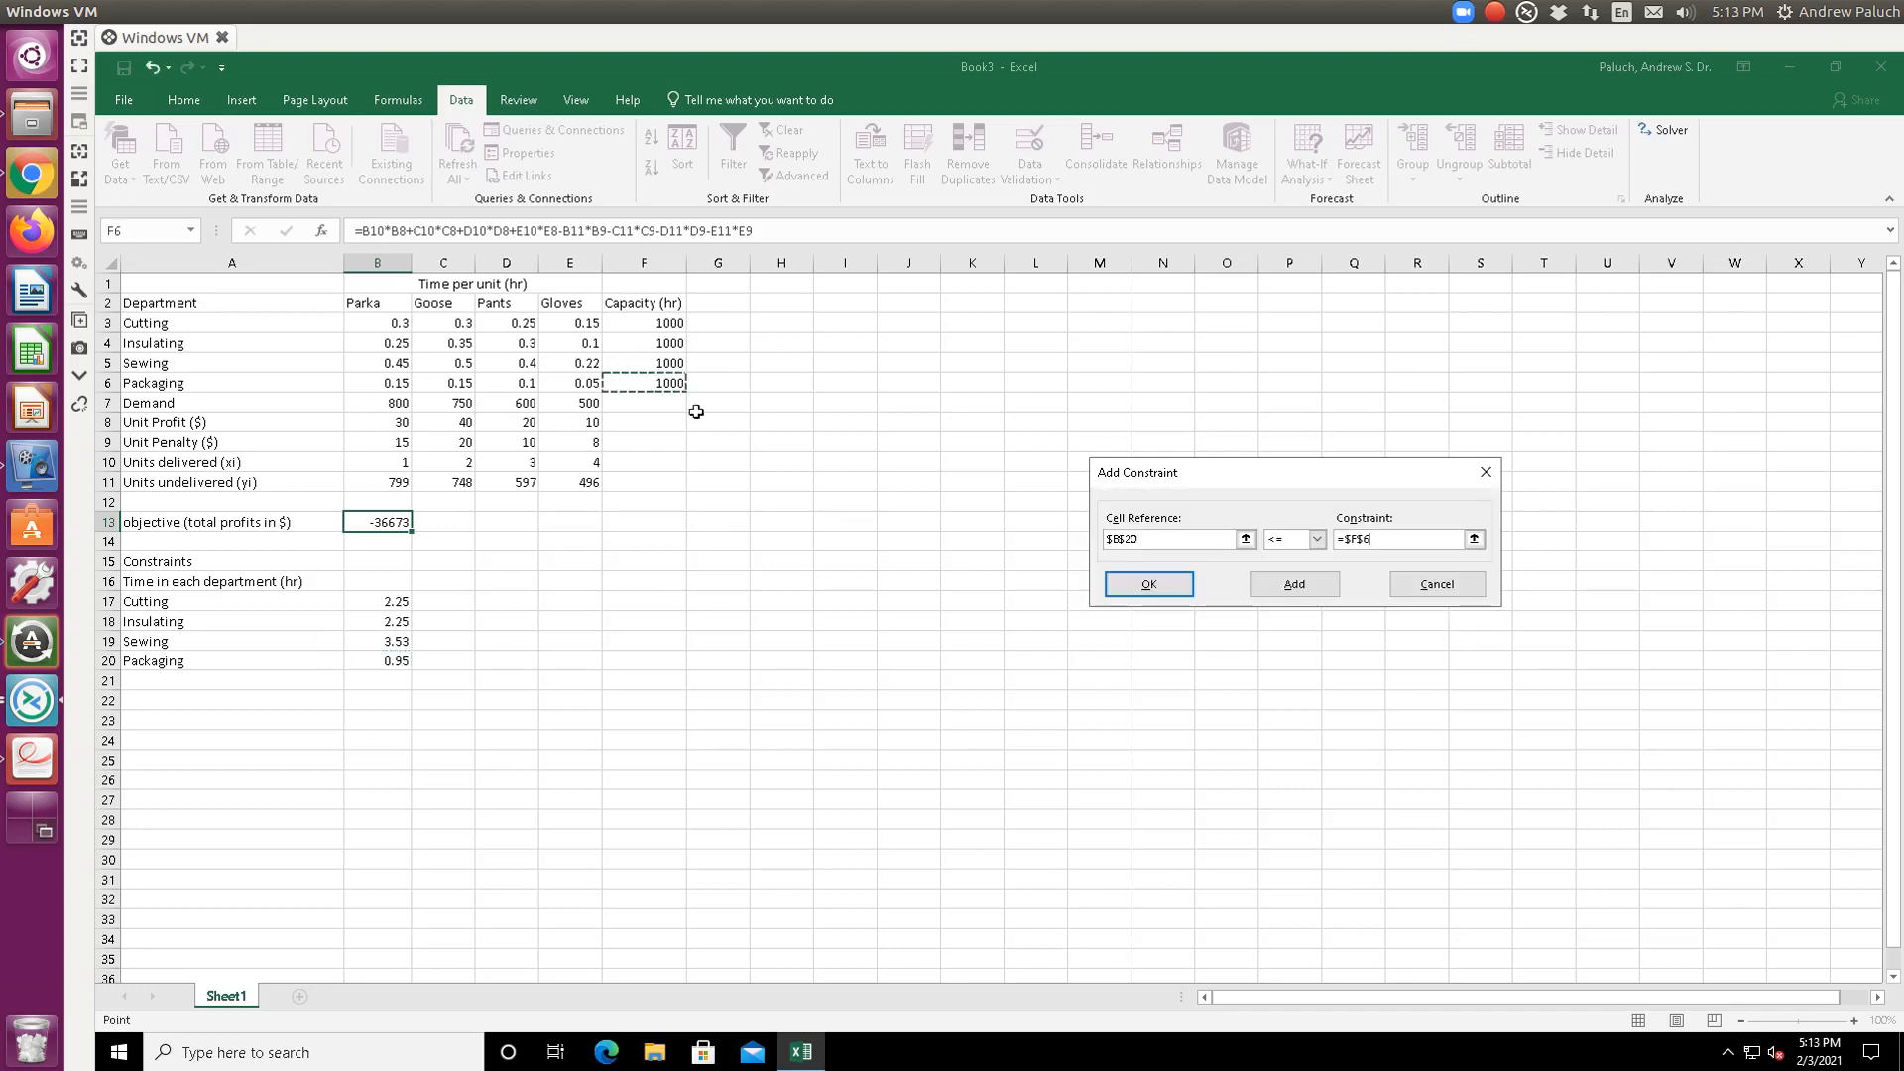
{"action": "left_click", "coordinate": [1295, 585]}
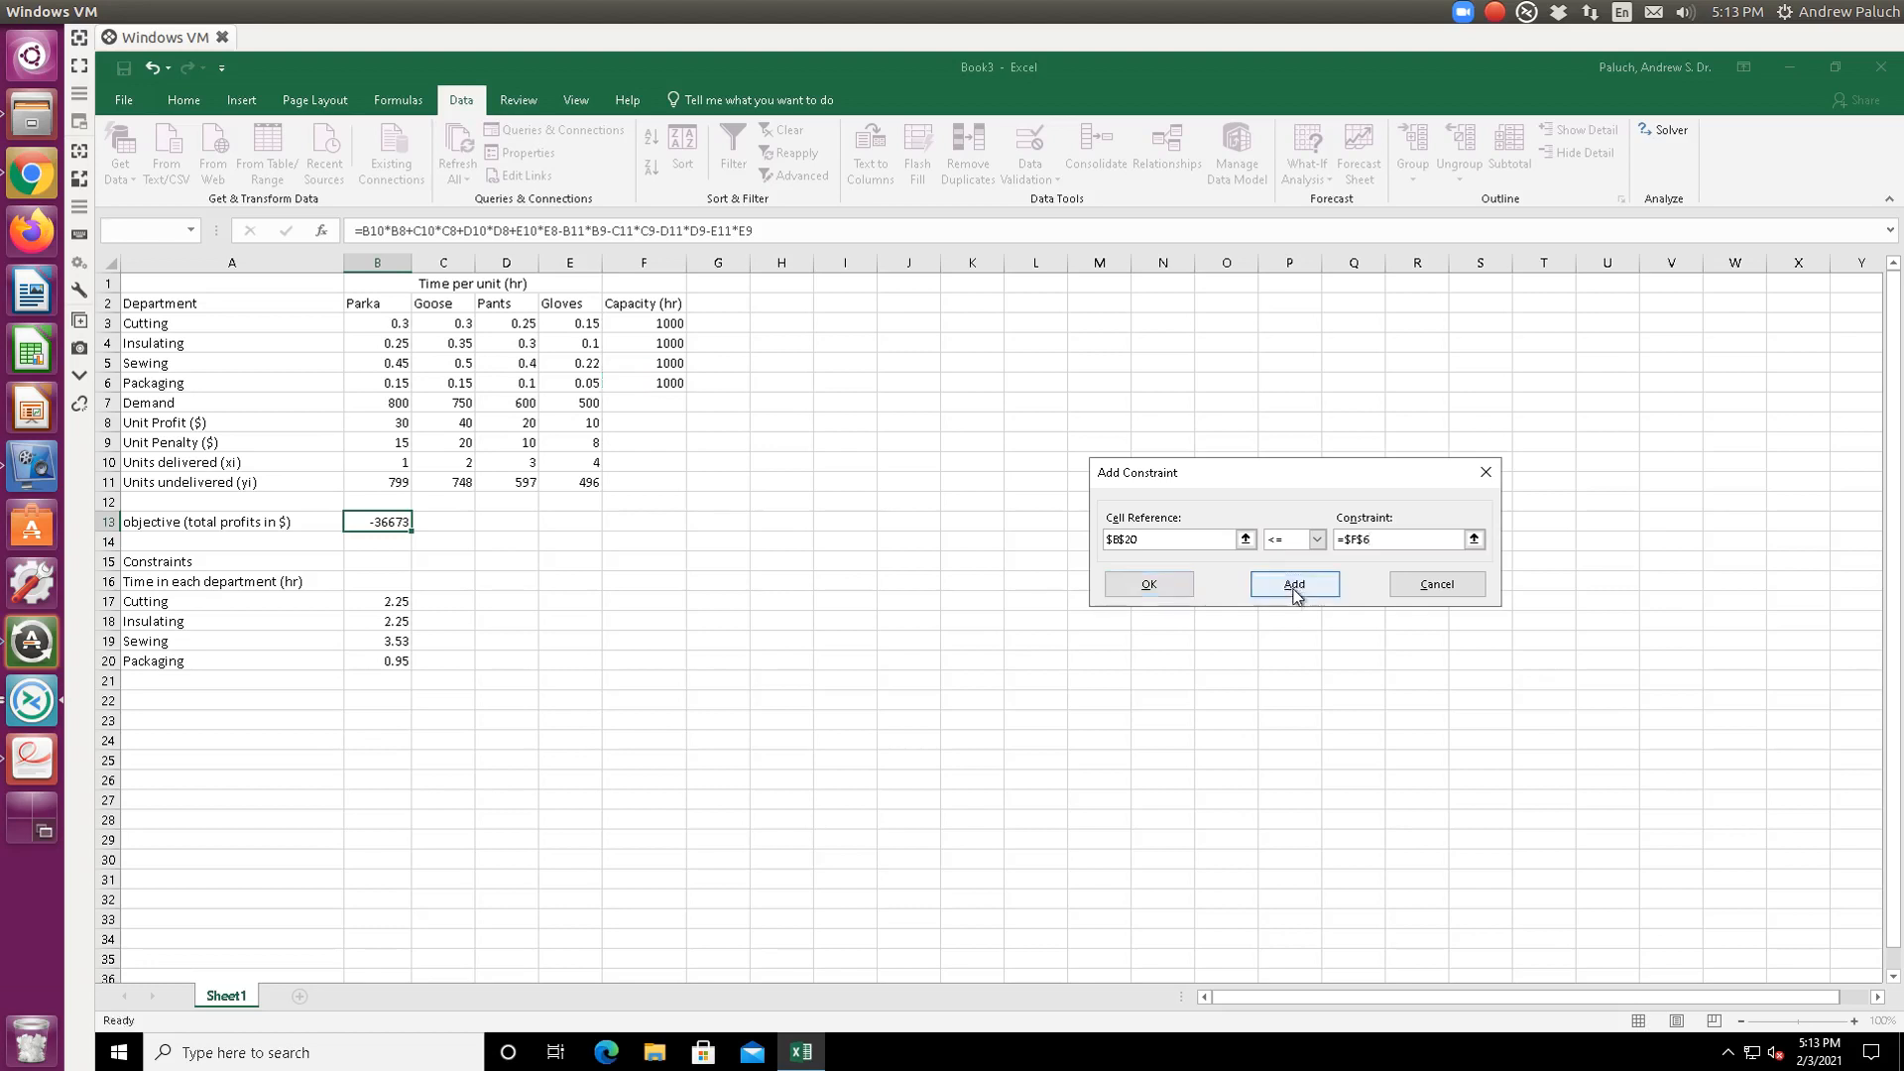
- Cap Parka and Goose deliveries at demand with B10 <= B7 and C10 <= C7
{"action": "left_click", "coordinate": [1246, 539]}
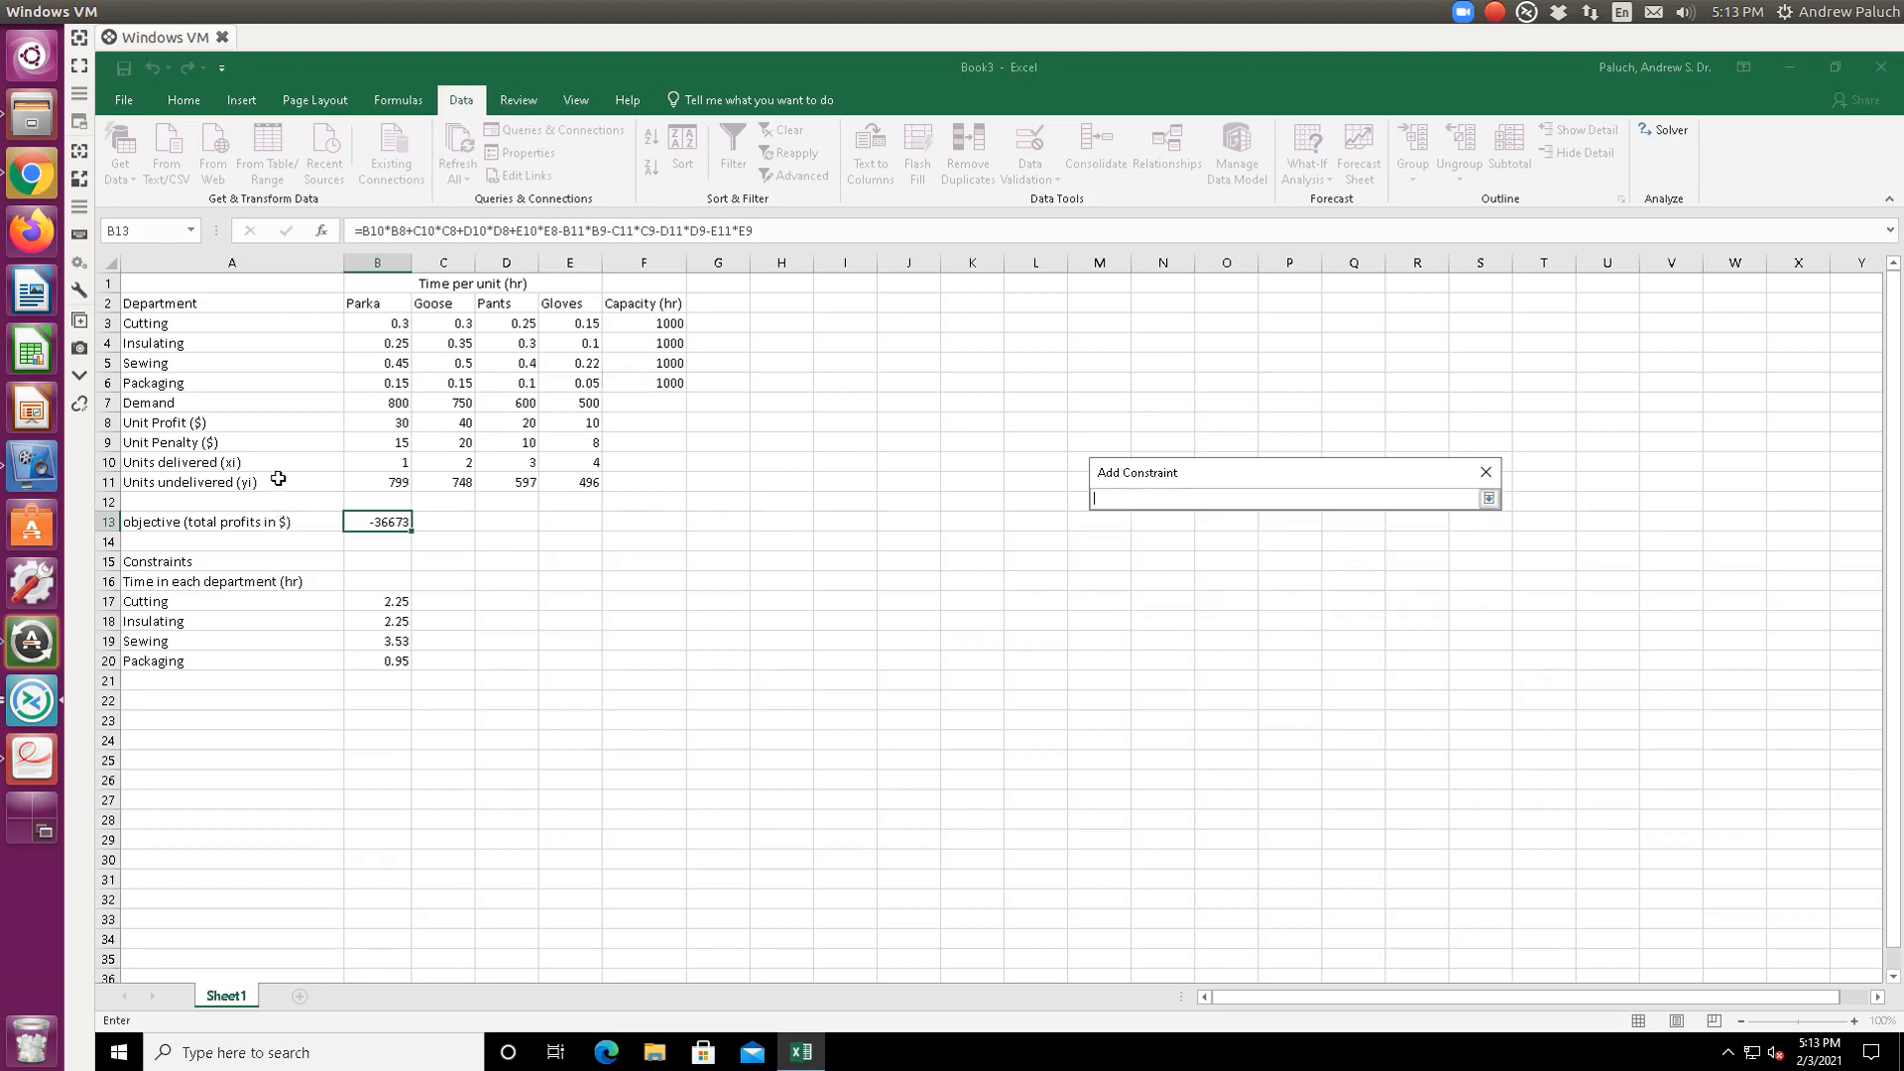
{"action": "left_click", "coordinate": [403, 463]}
{"action": "key", "text": "Return"}
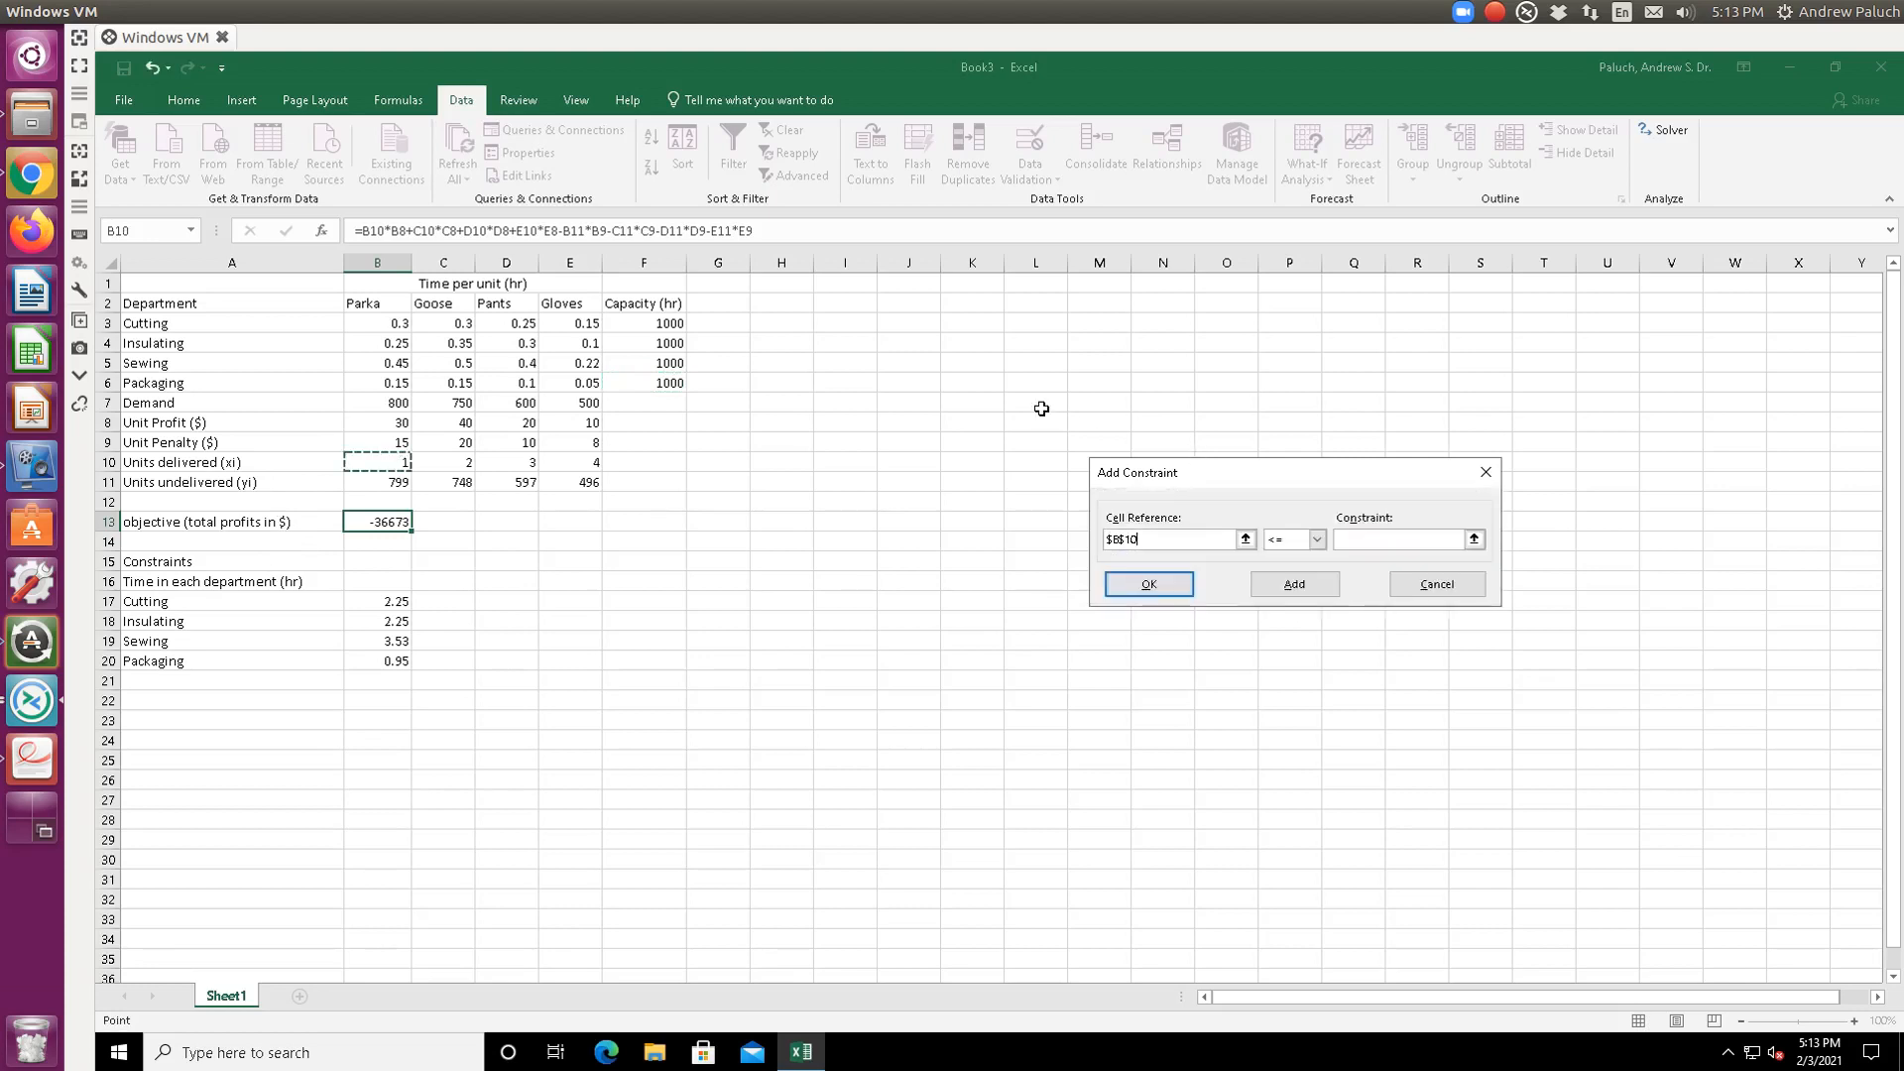
{"action": "left_click", "coordinate": [1474, 540]}
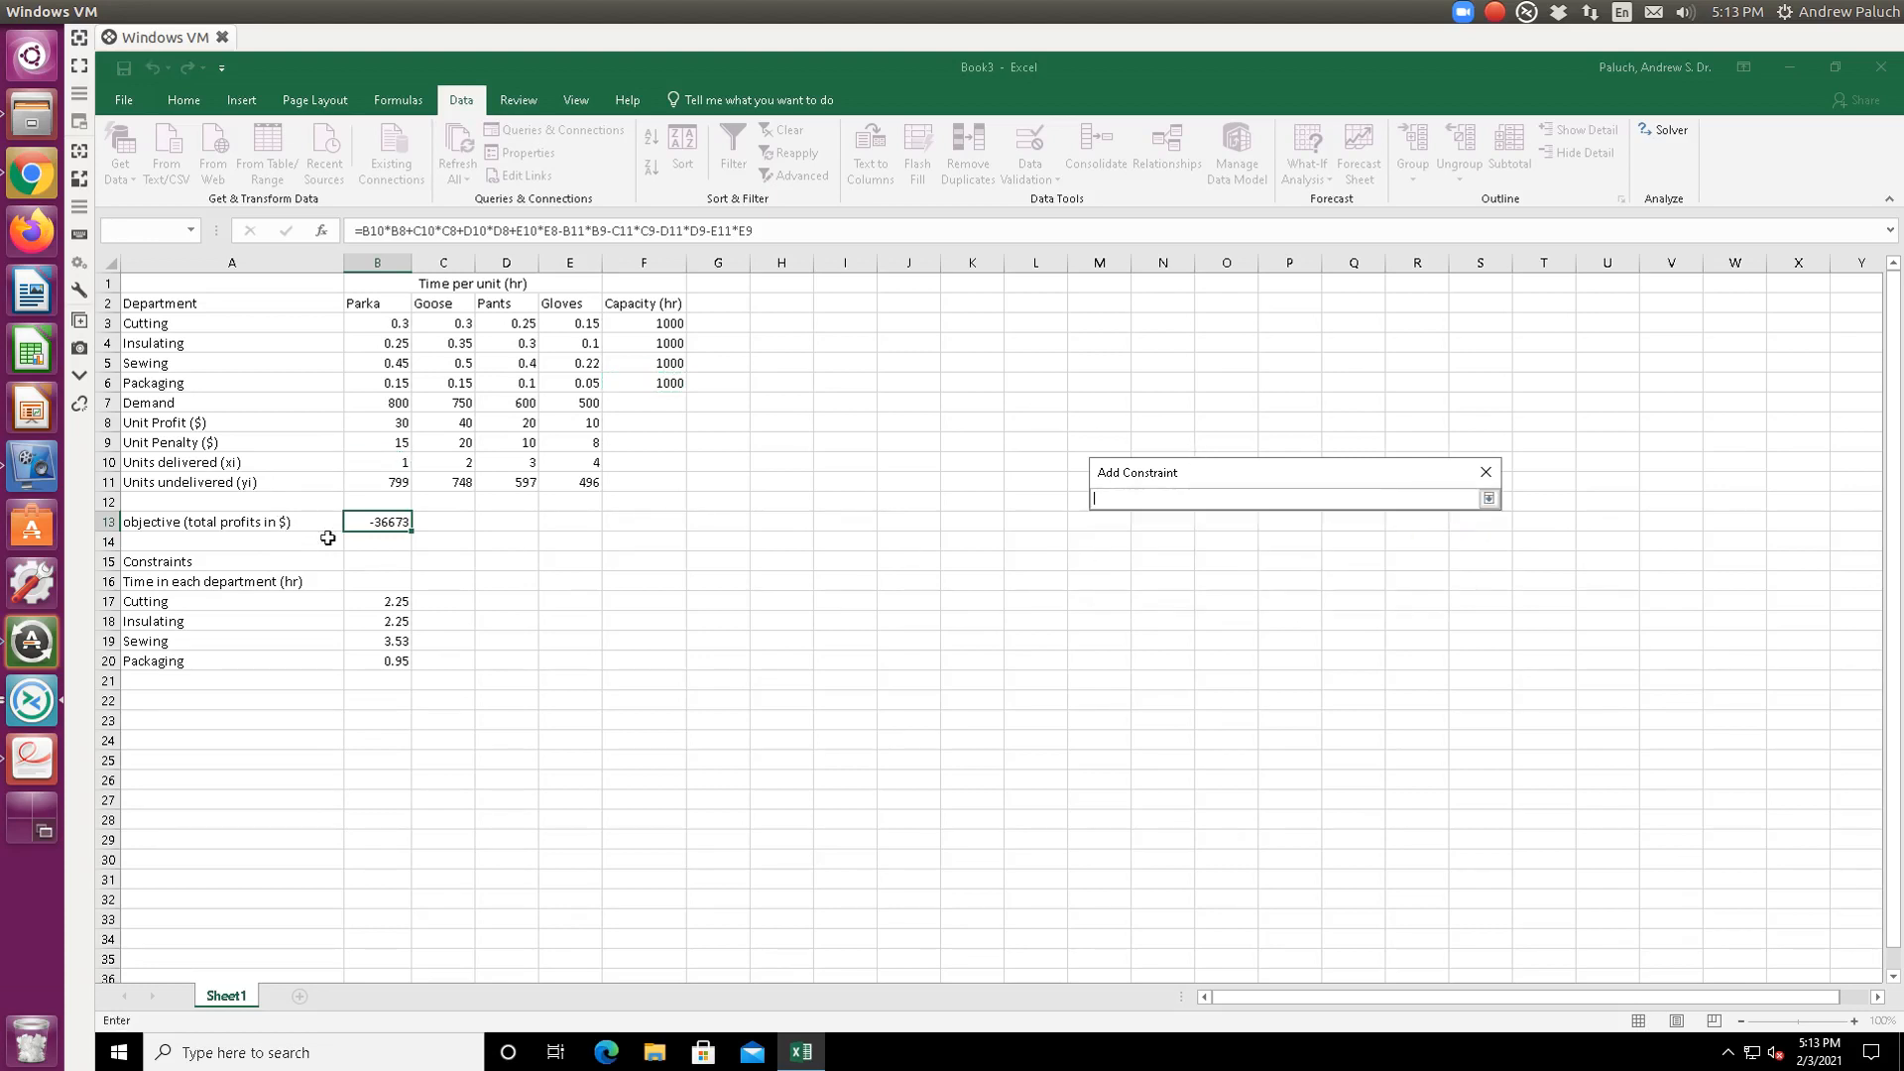
{"action": "left_click", "coordinate": [389, 401]}
{"action": "key", "text": "Return"}
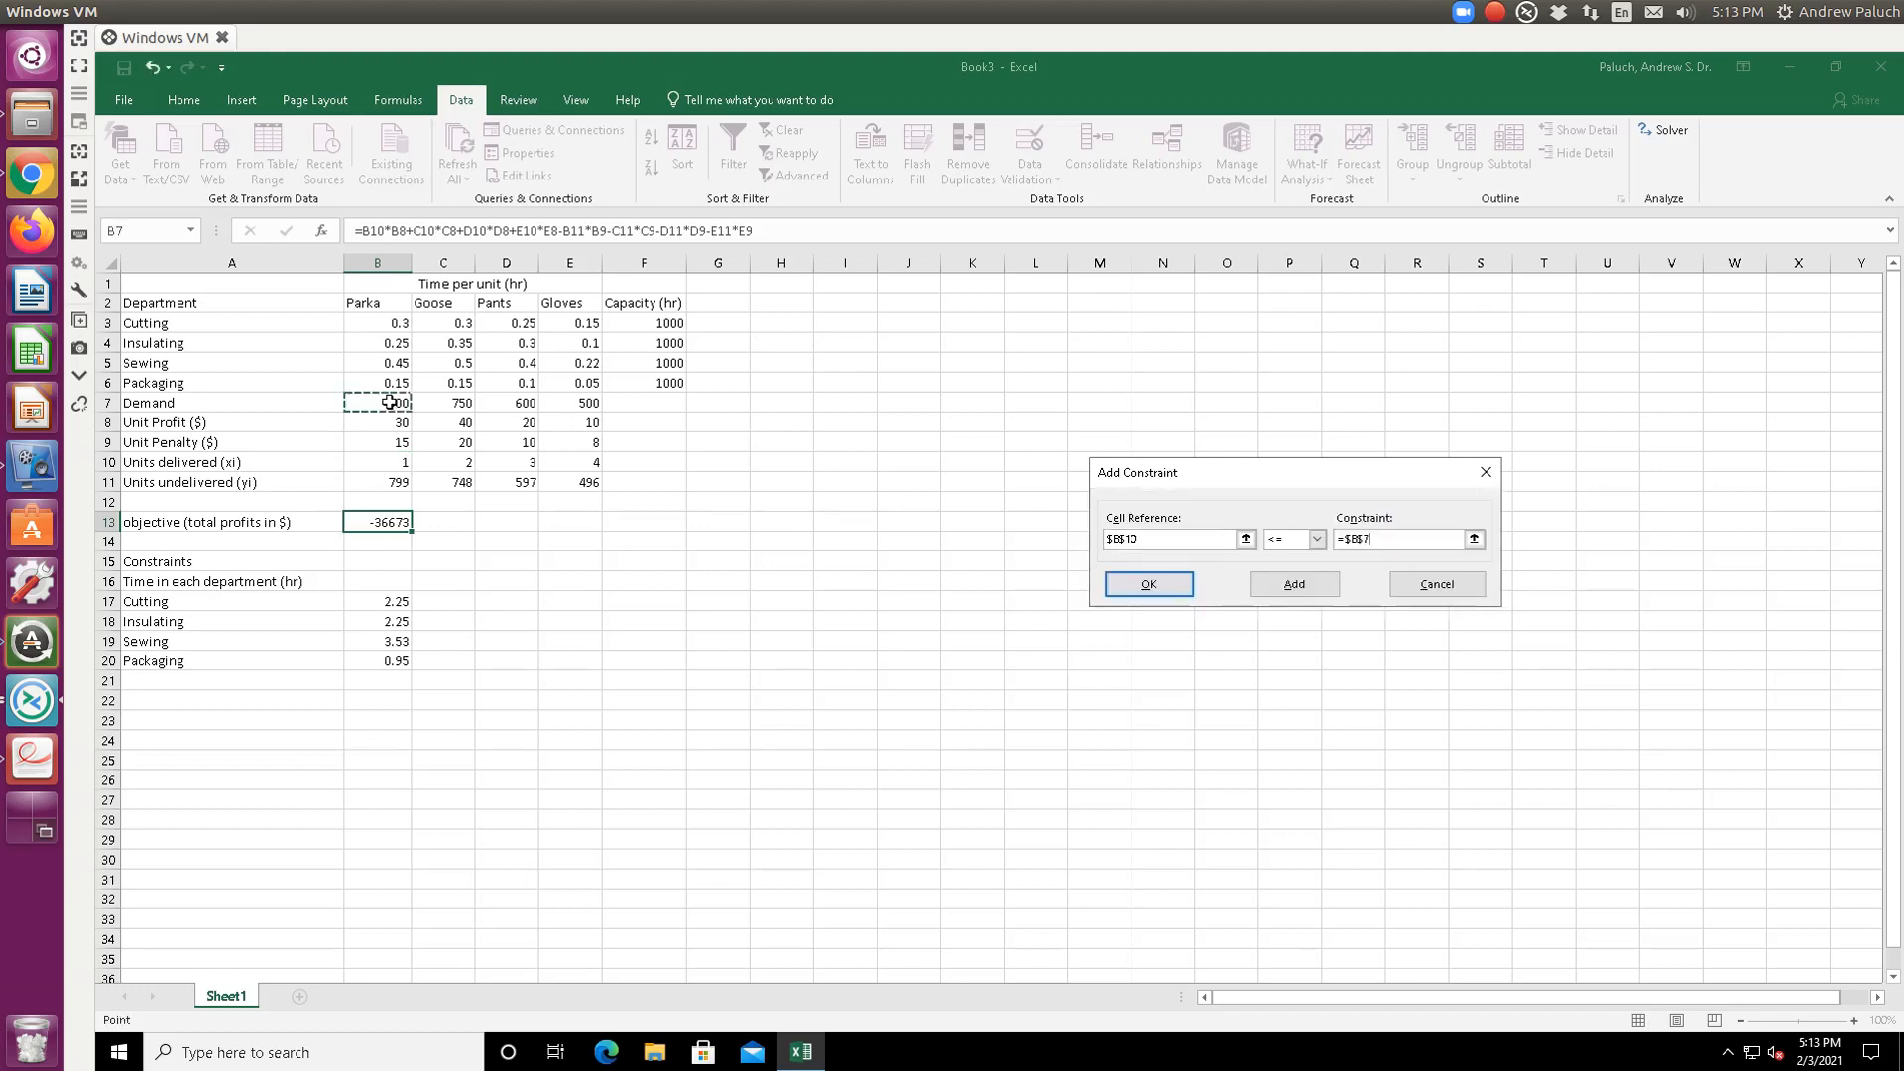
{"action": "left_click", "coordinate": [1272, 585]}
{"action": "left_click", "coordinate": [1245, 539]}
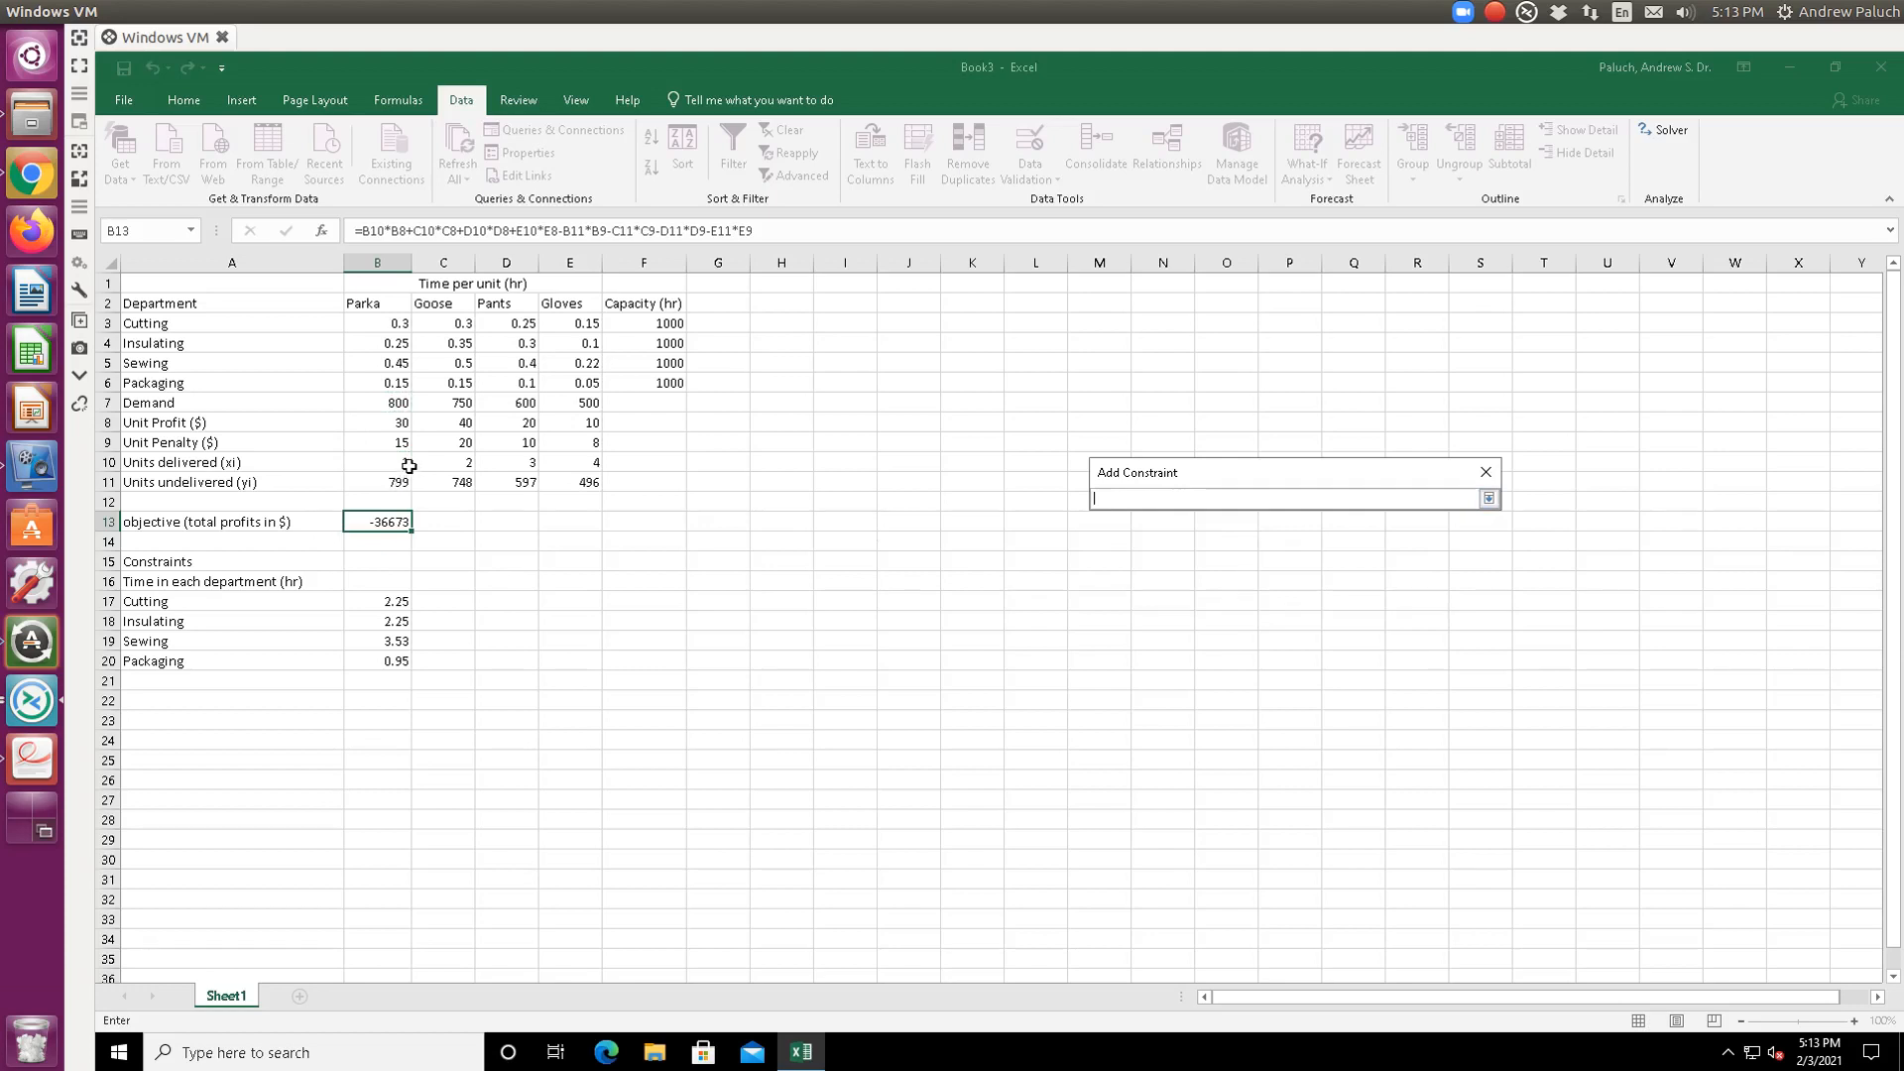
{"action": "left_click", "coordinate": [464, 463]}
{"action": "key", "text": "Return"}
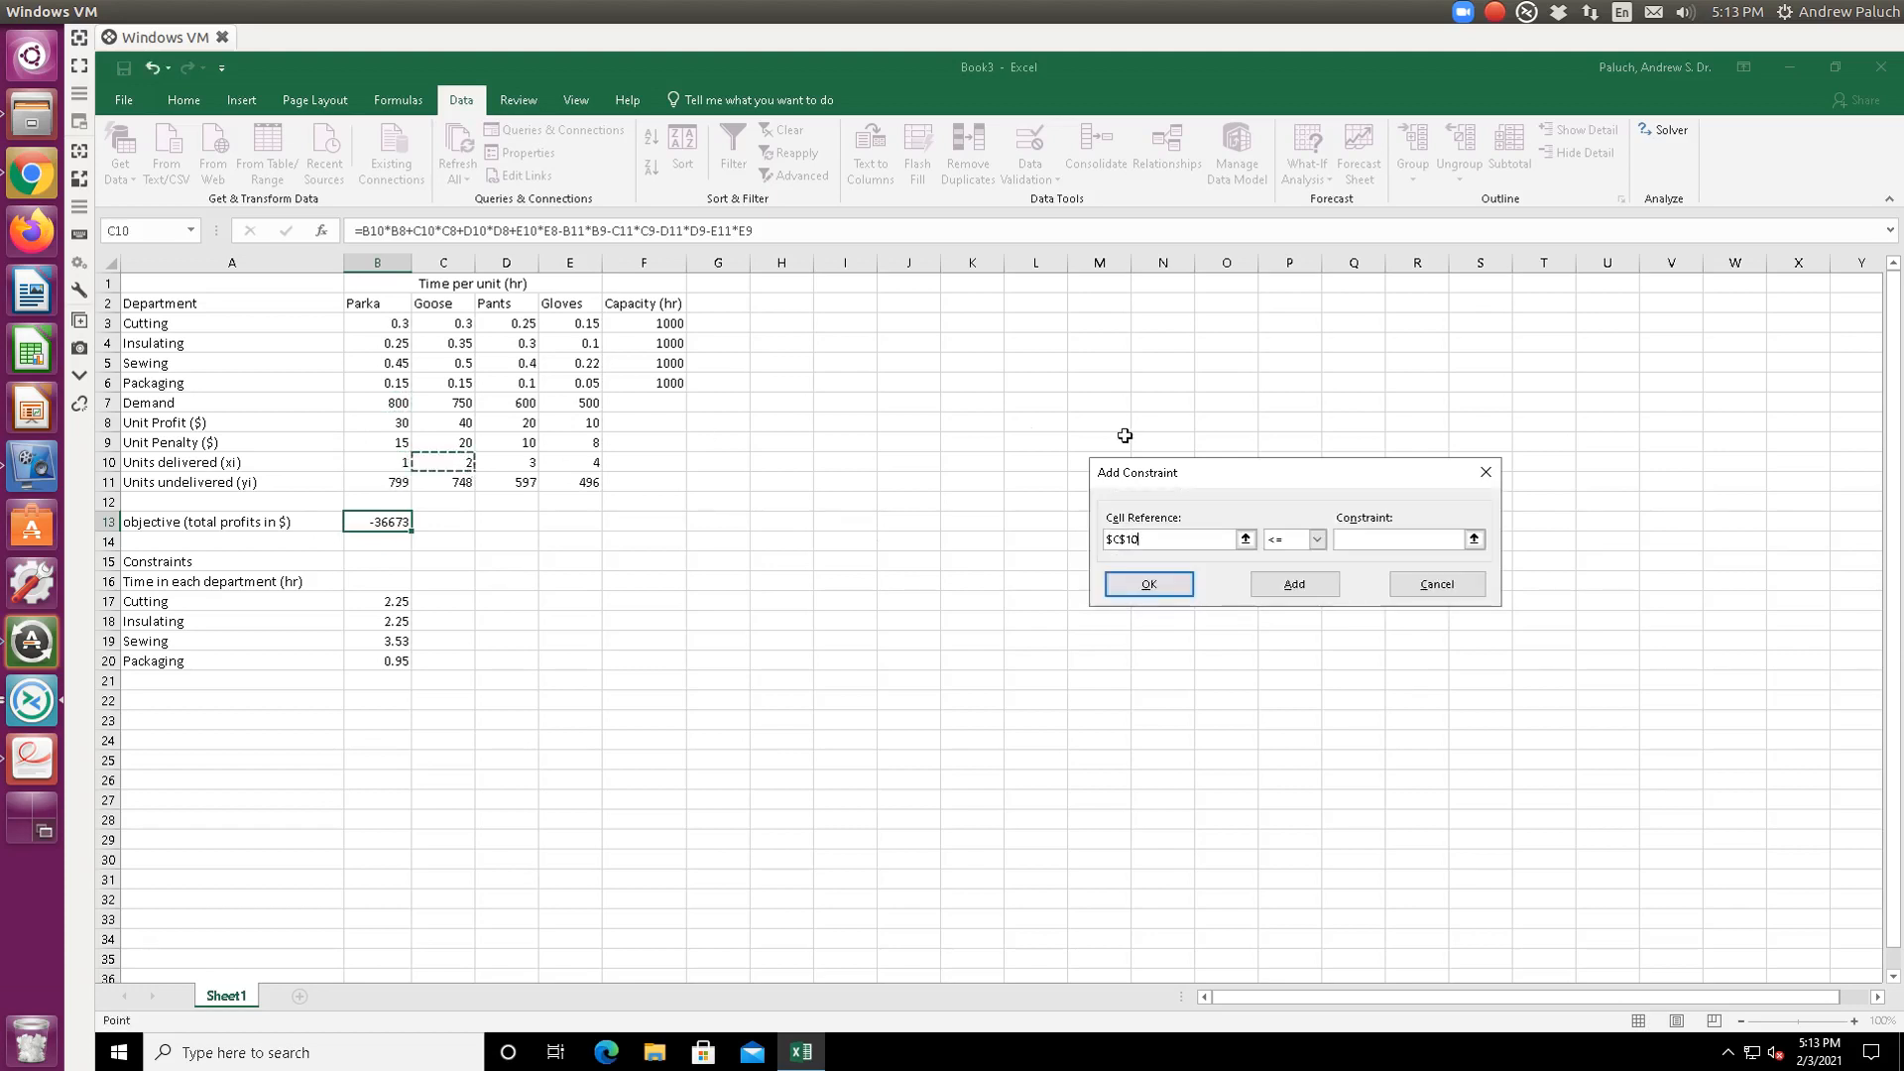
{"action": "left_click", "coordinate": [1486, 543]}
{"action": "left_click", "coordinate": [458, 406]}
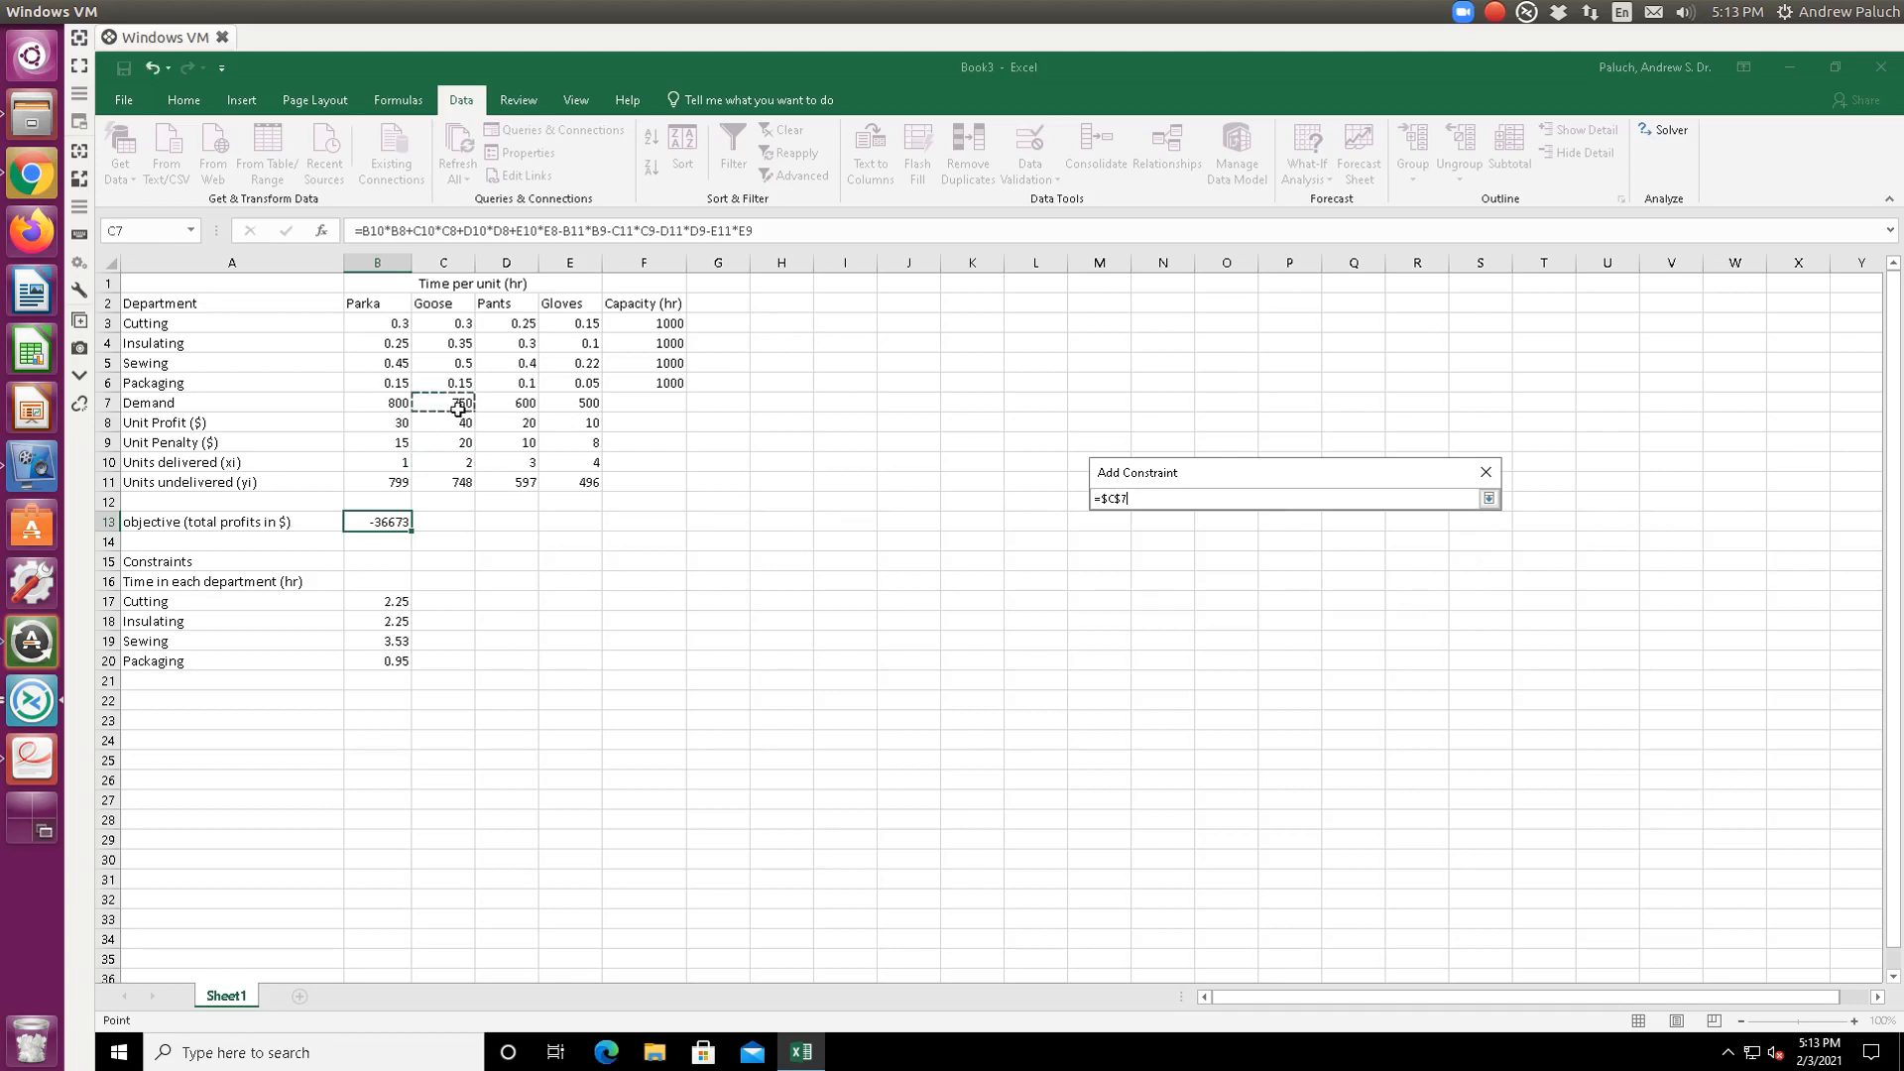
{"action": "key", "text": "Return"}
{"action": "left_click", "coordinate": [1289, 584]}
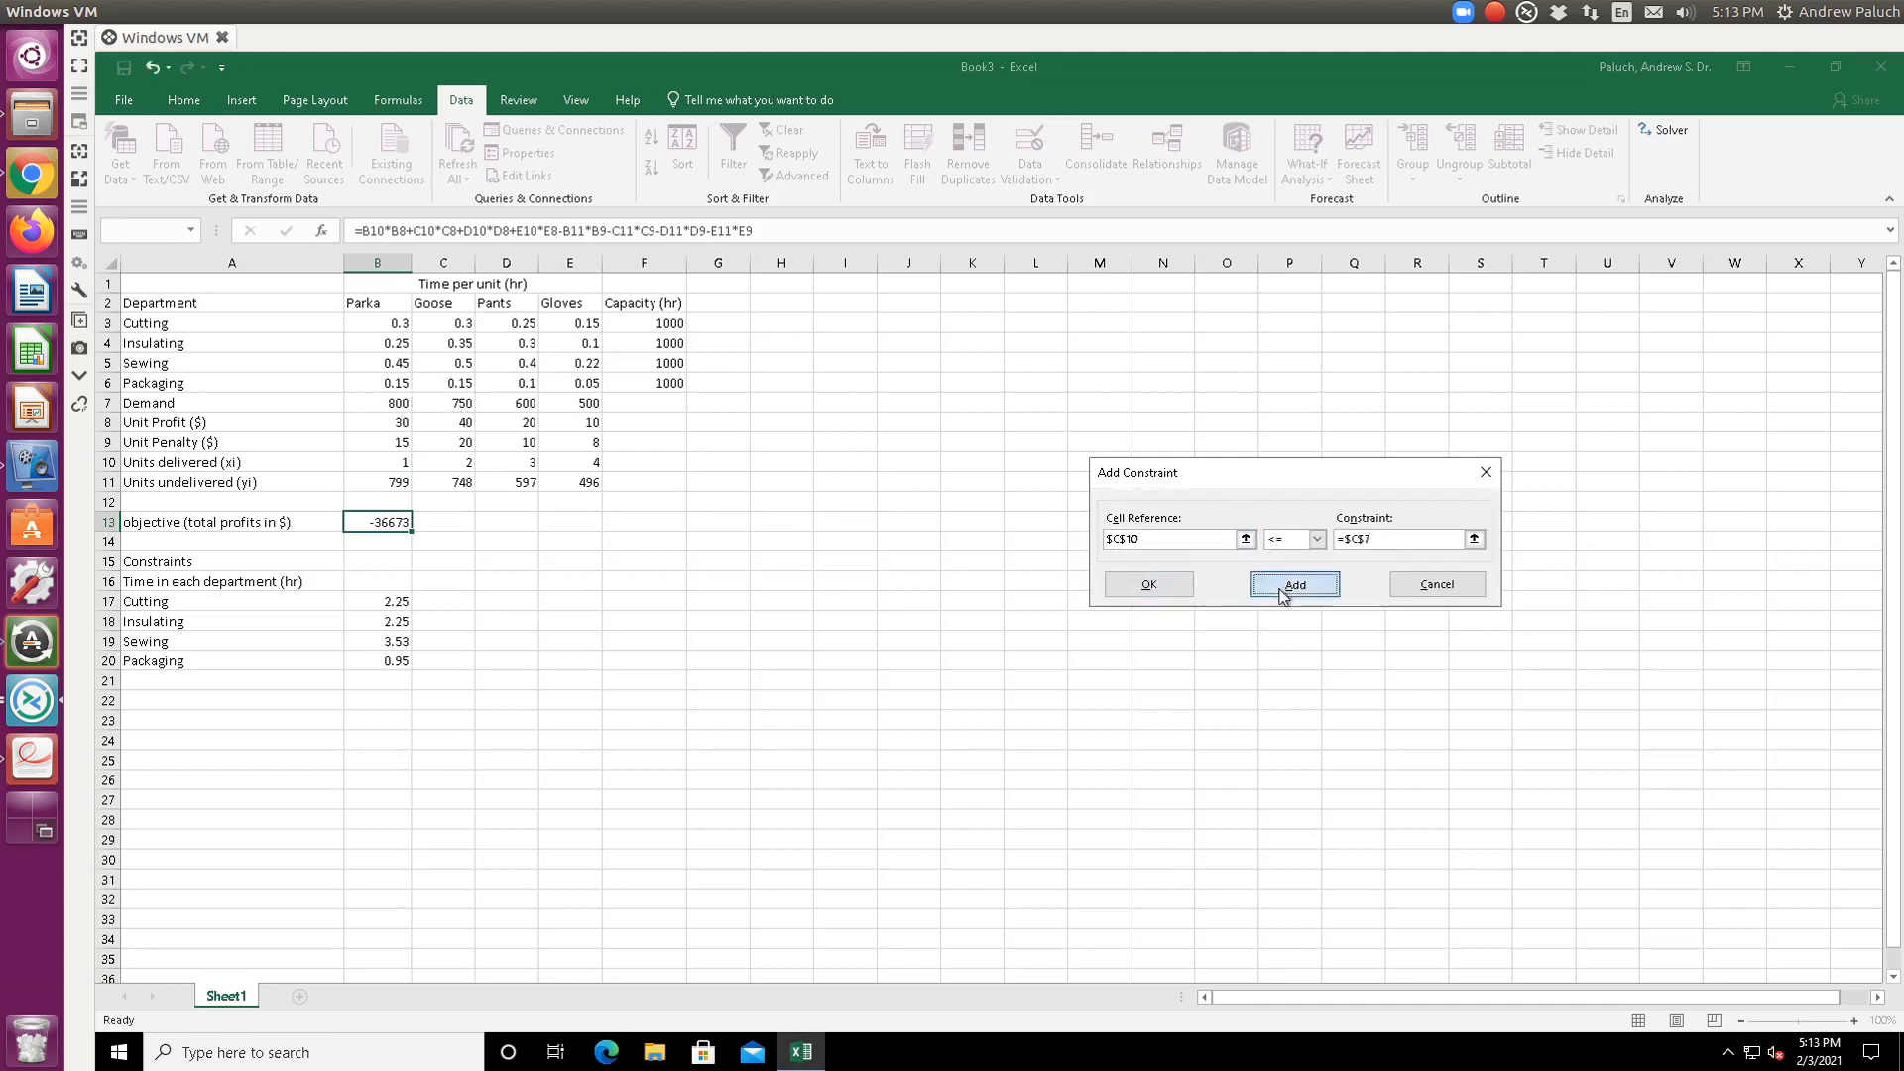
- Add the Pants cap D10 <= D7 and enter the Gloves cap E10 <= E7
{"action": "left_click", "coordinate": [1246, 539]}
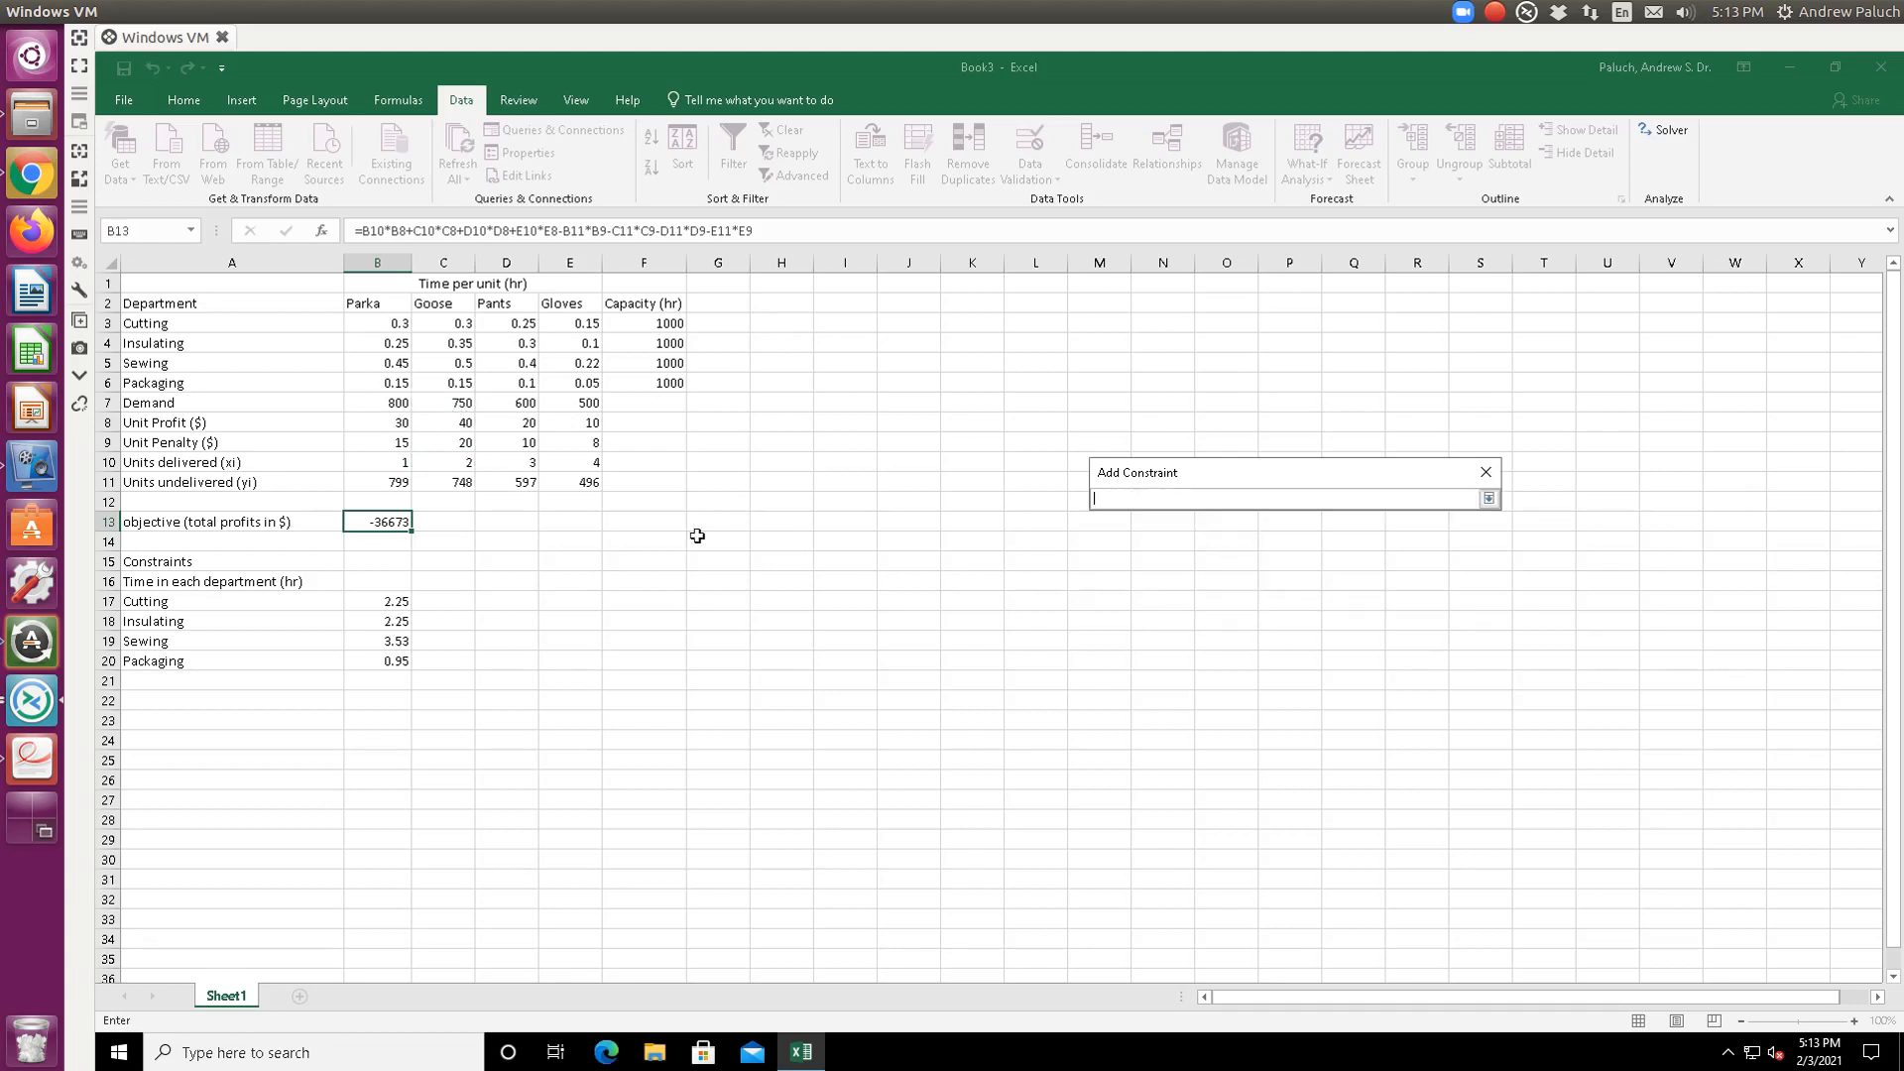
{"action": "left_click", "coordinate": [526, 463]}
{"action": "key", "text": "Return"}
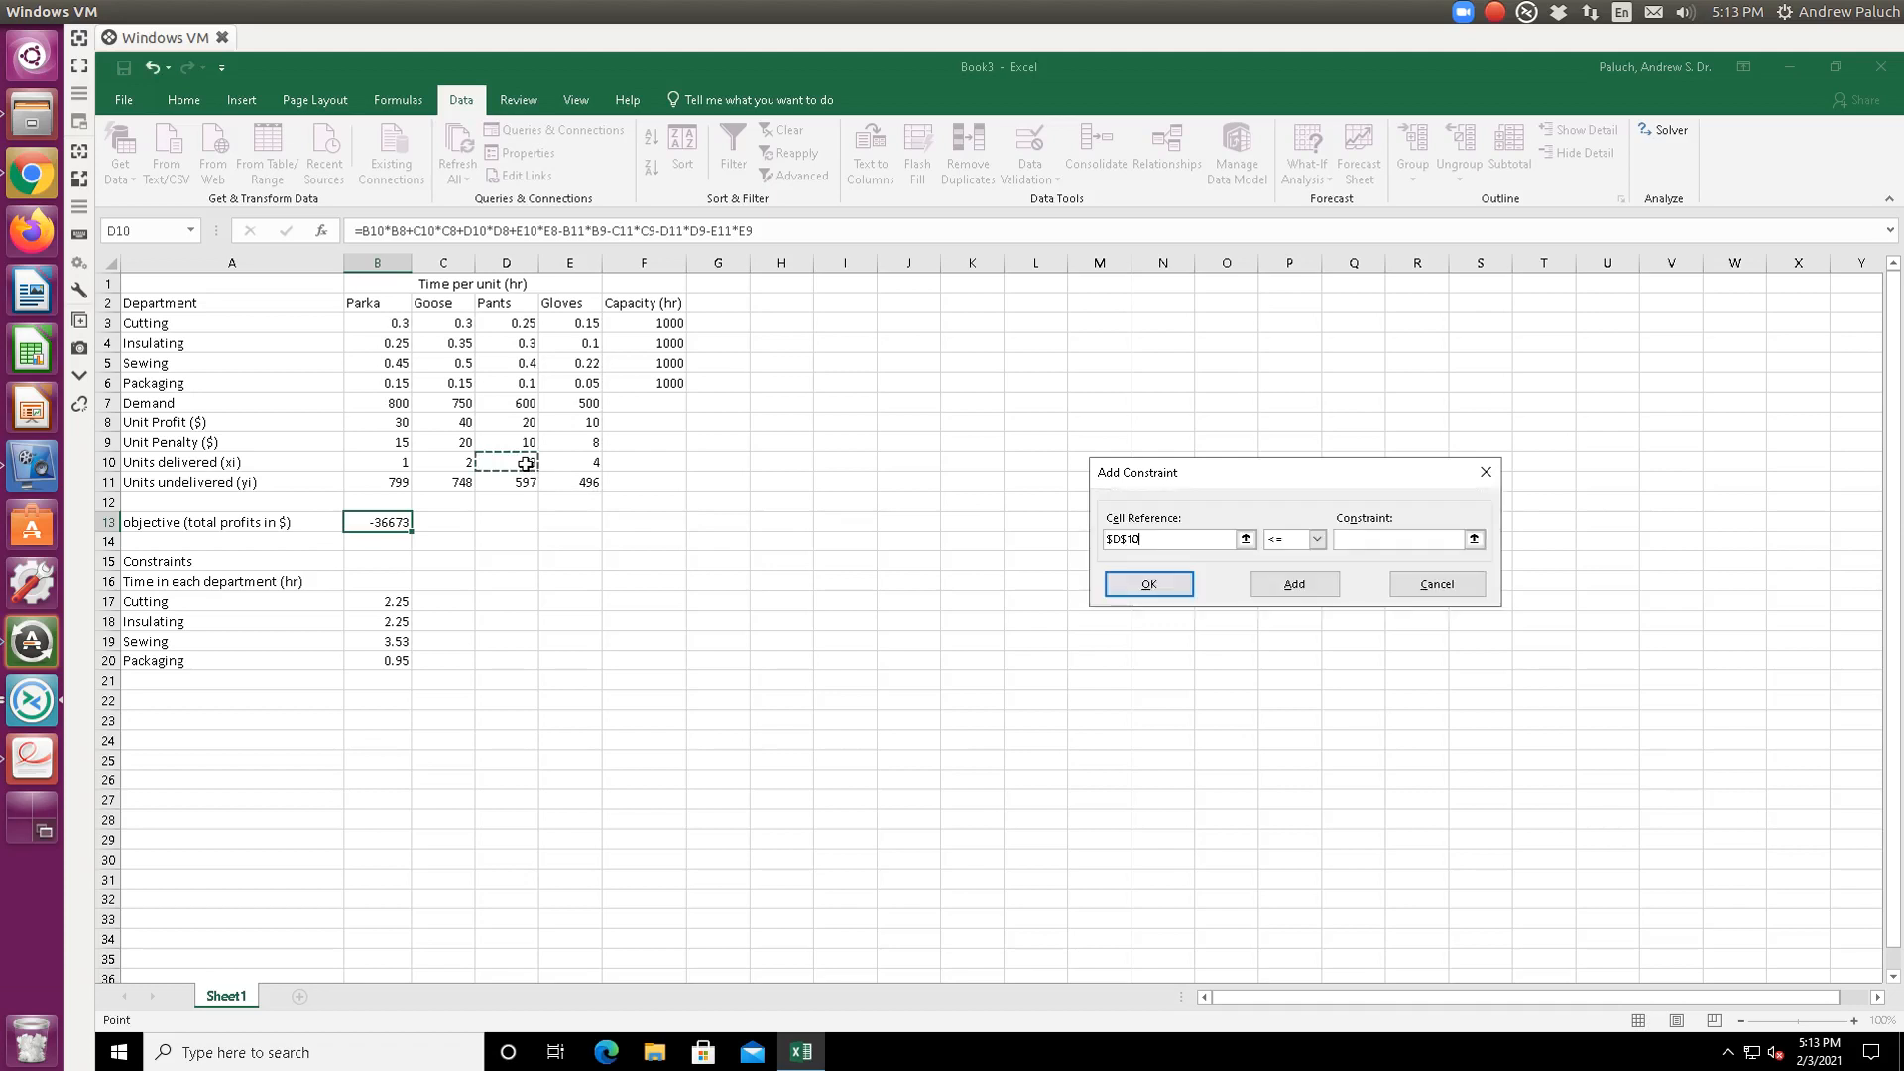
{"action": "left_click", "coordinate": [1479, 545]}
{"action": "left_click", "coordinate": [516, 404]}
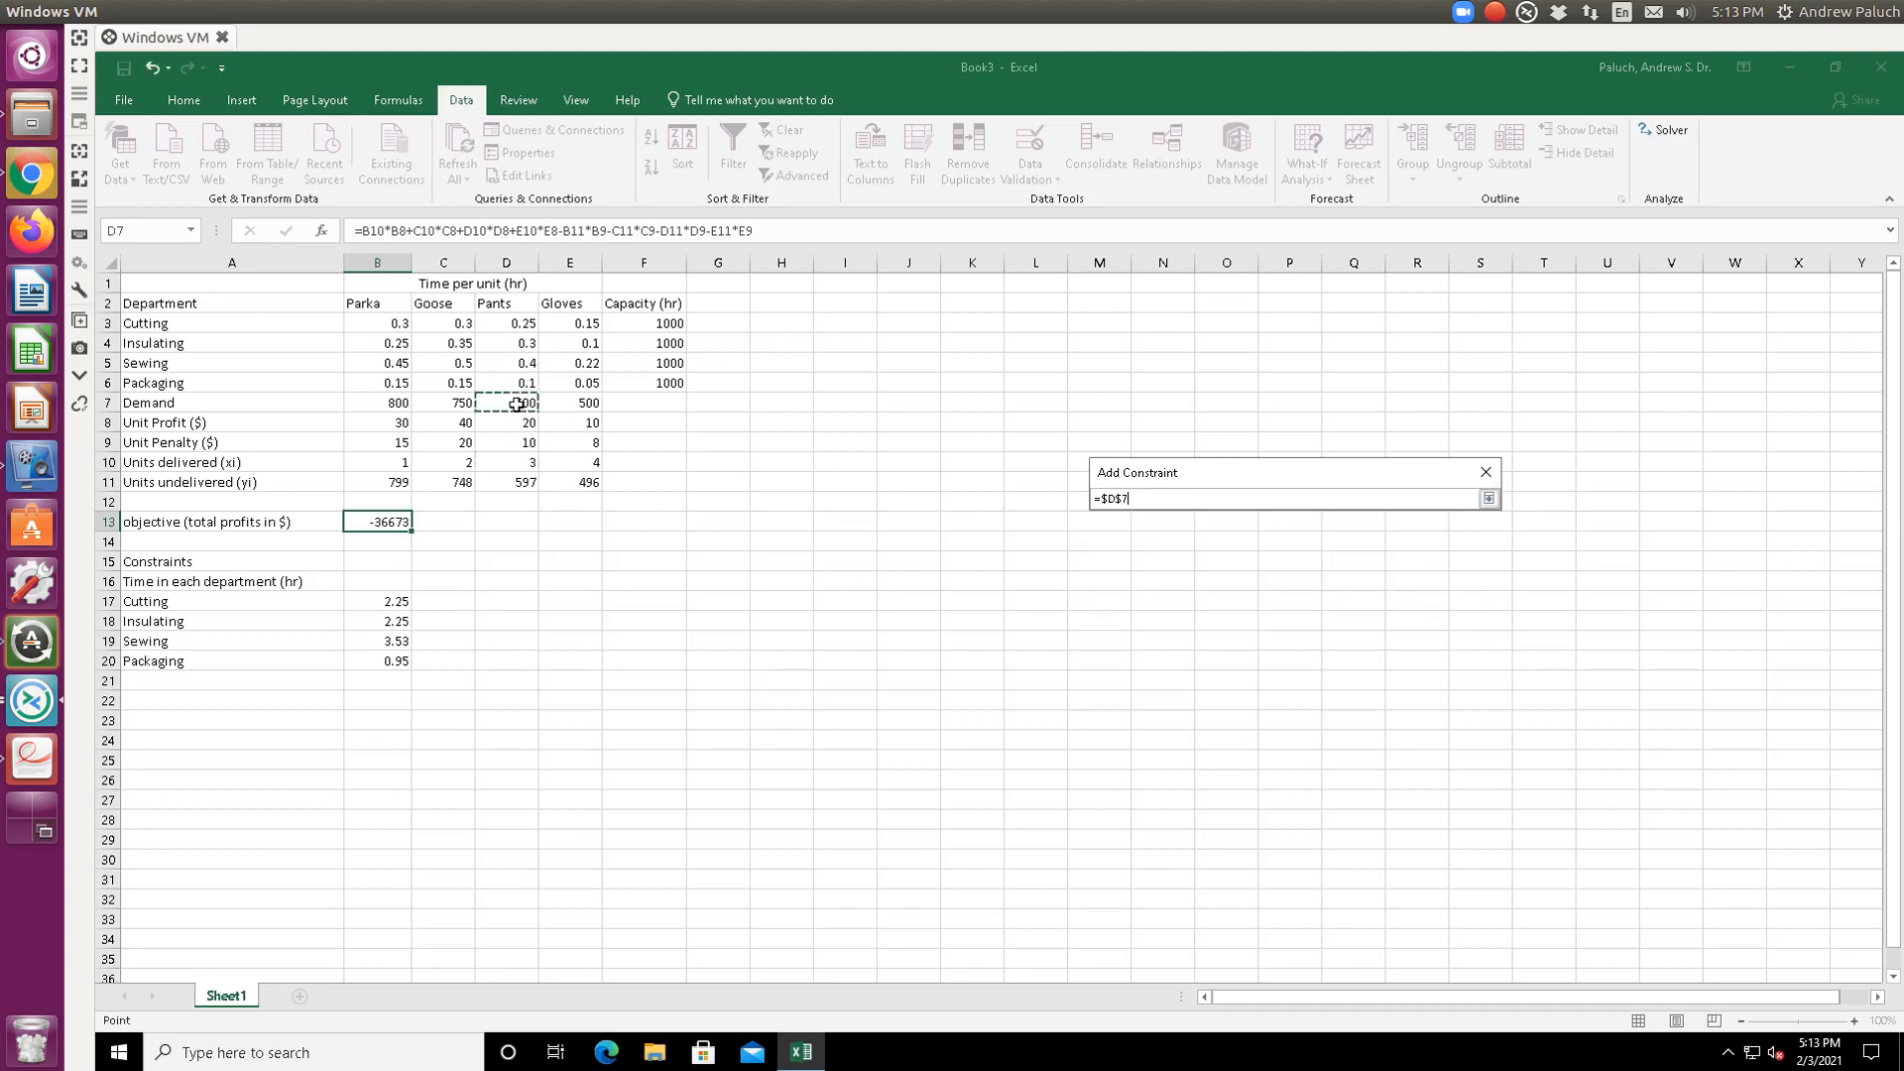
{"action": "key", "text": "Return"}
{"action": "left_click", "coordinate": [1302, 593]}
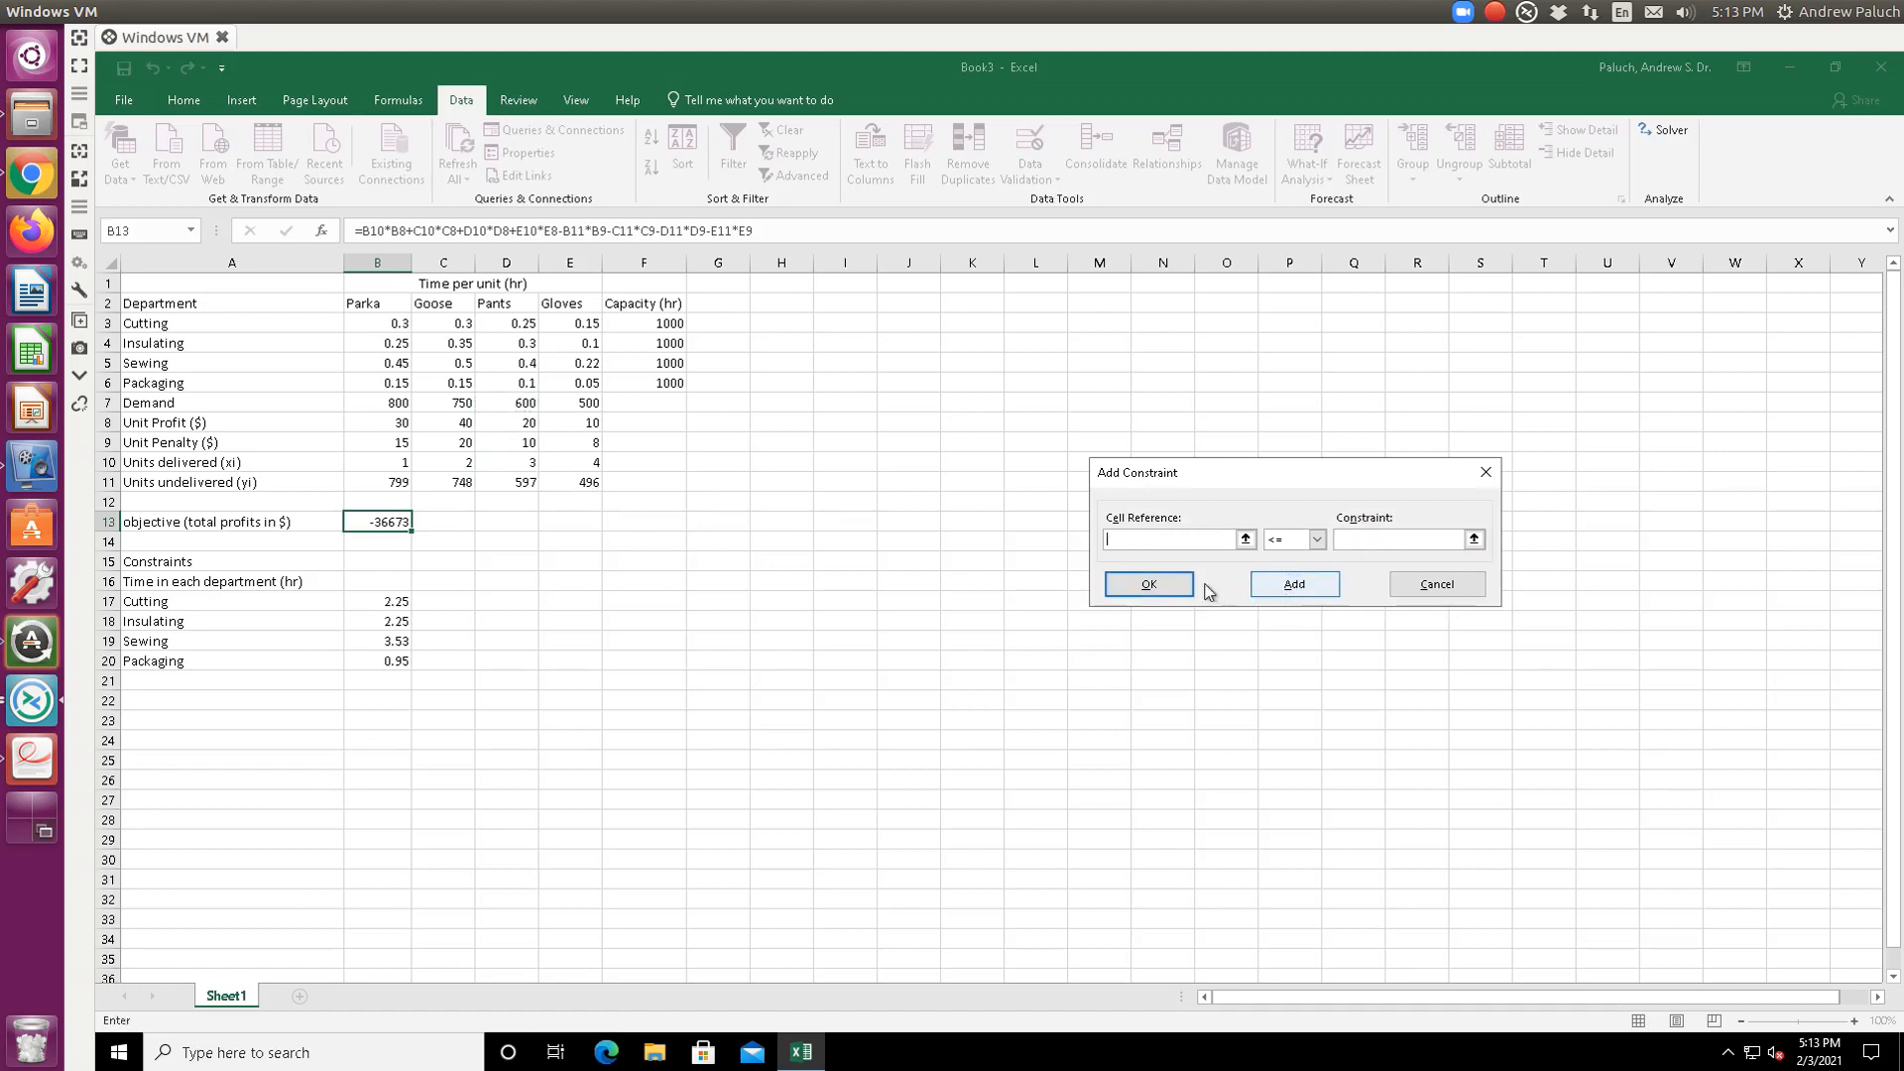
{"action": "left_click", "coordinate": [1245, 539]}
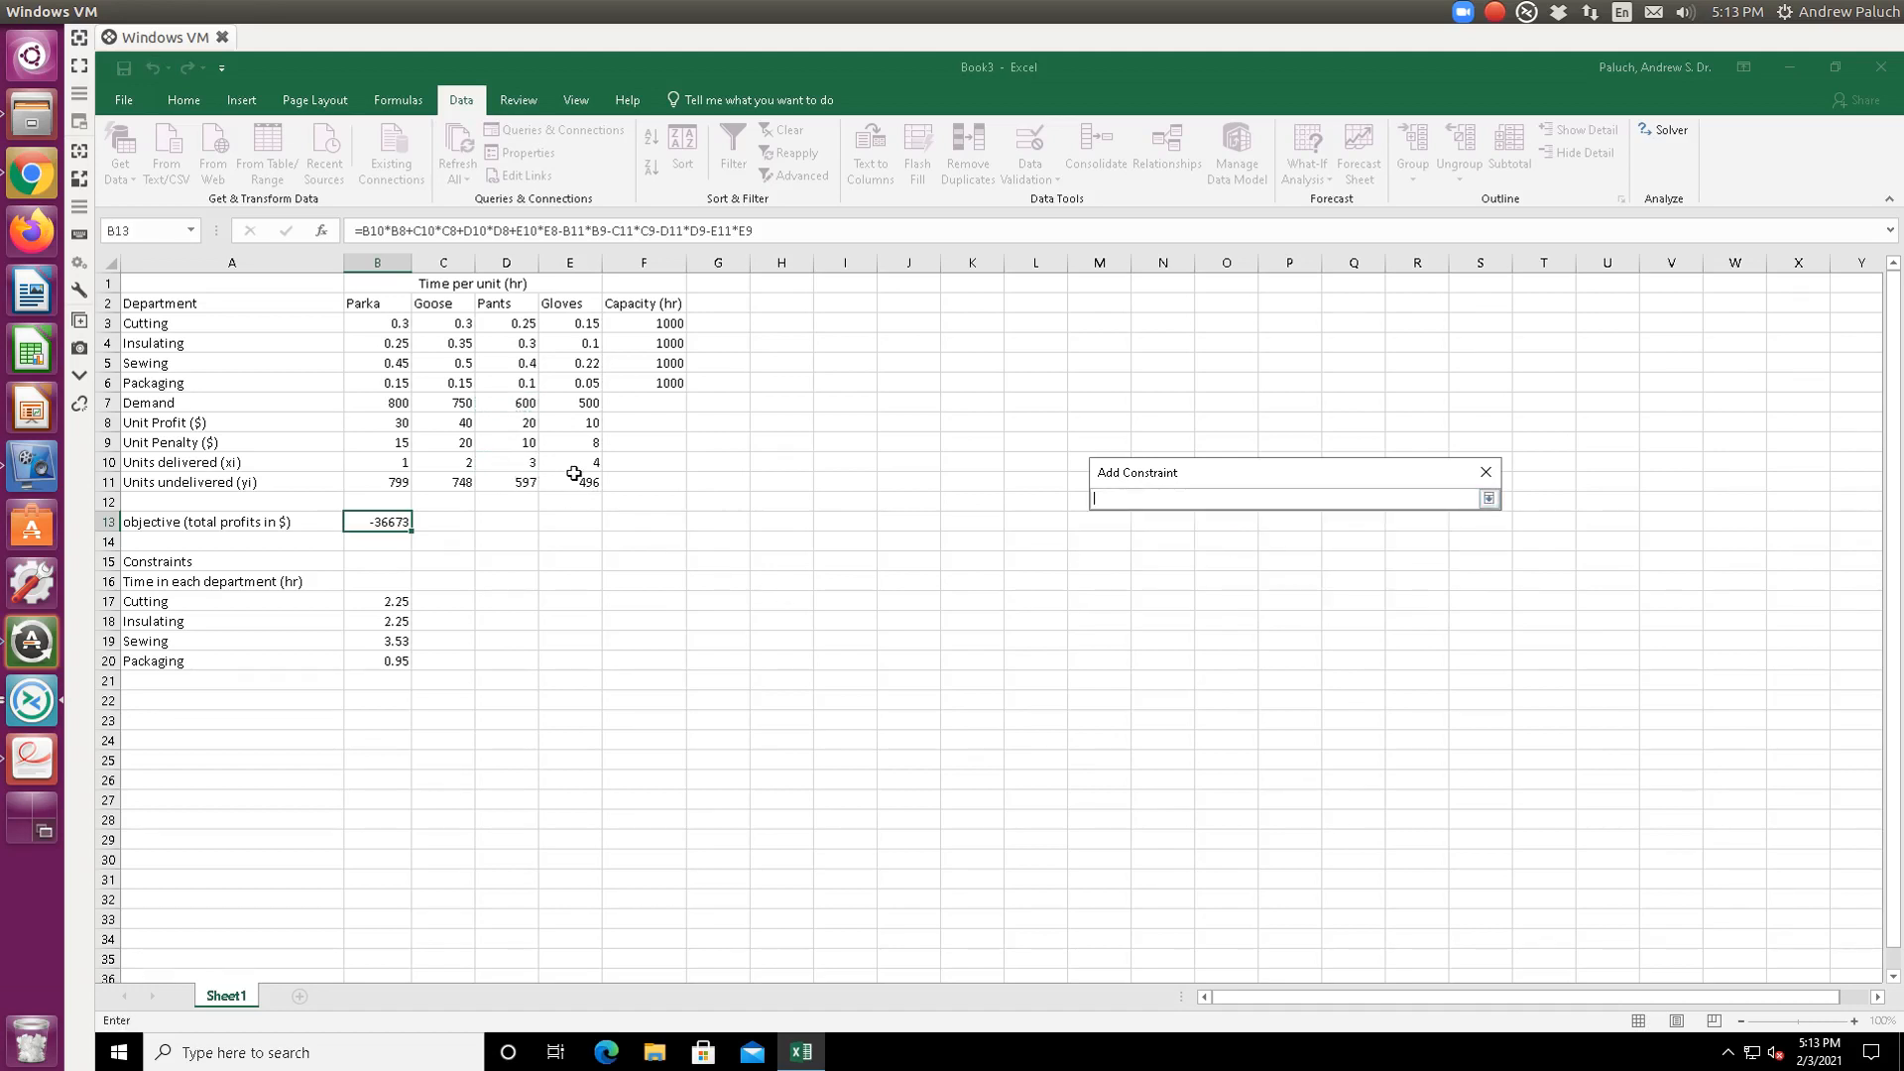
{"action": "left_click", "coordinate": [583, 462]}
{"action": "key", "text": "Return"}
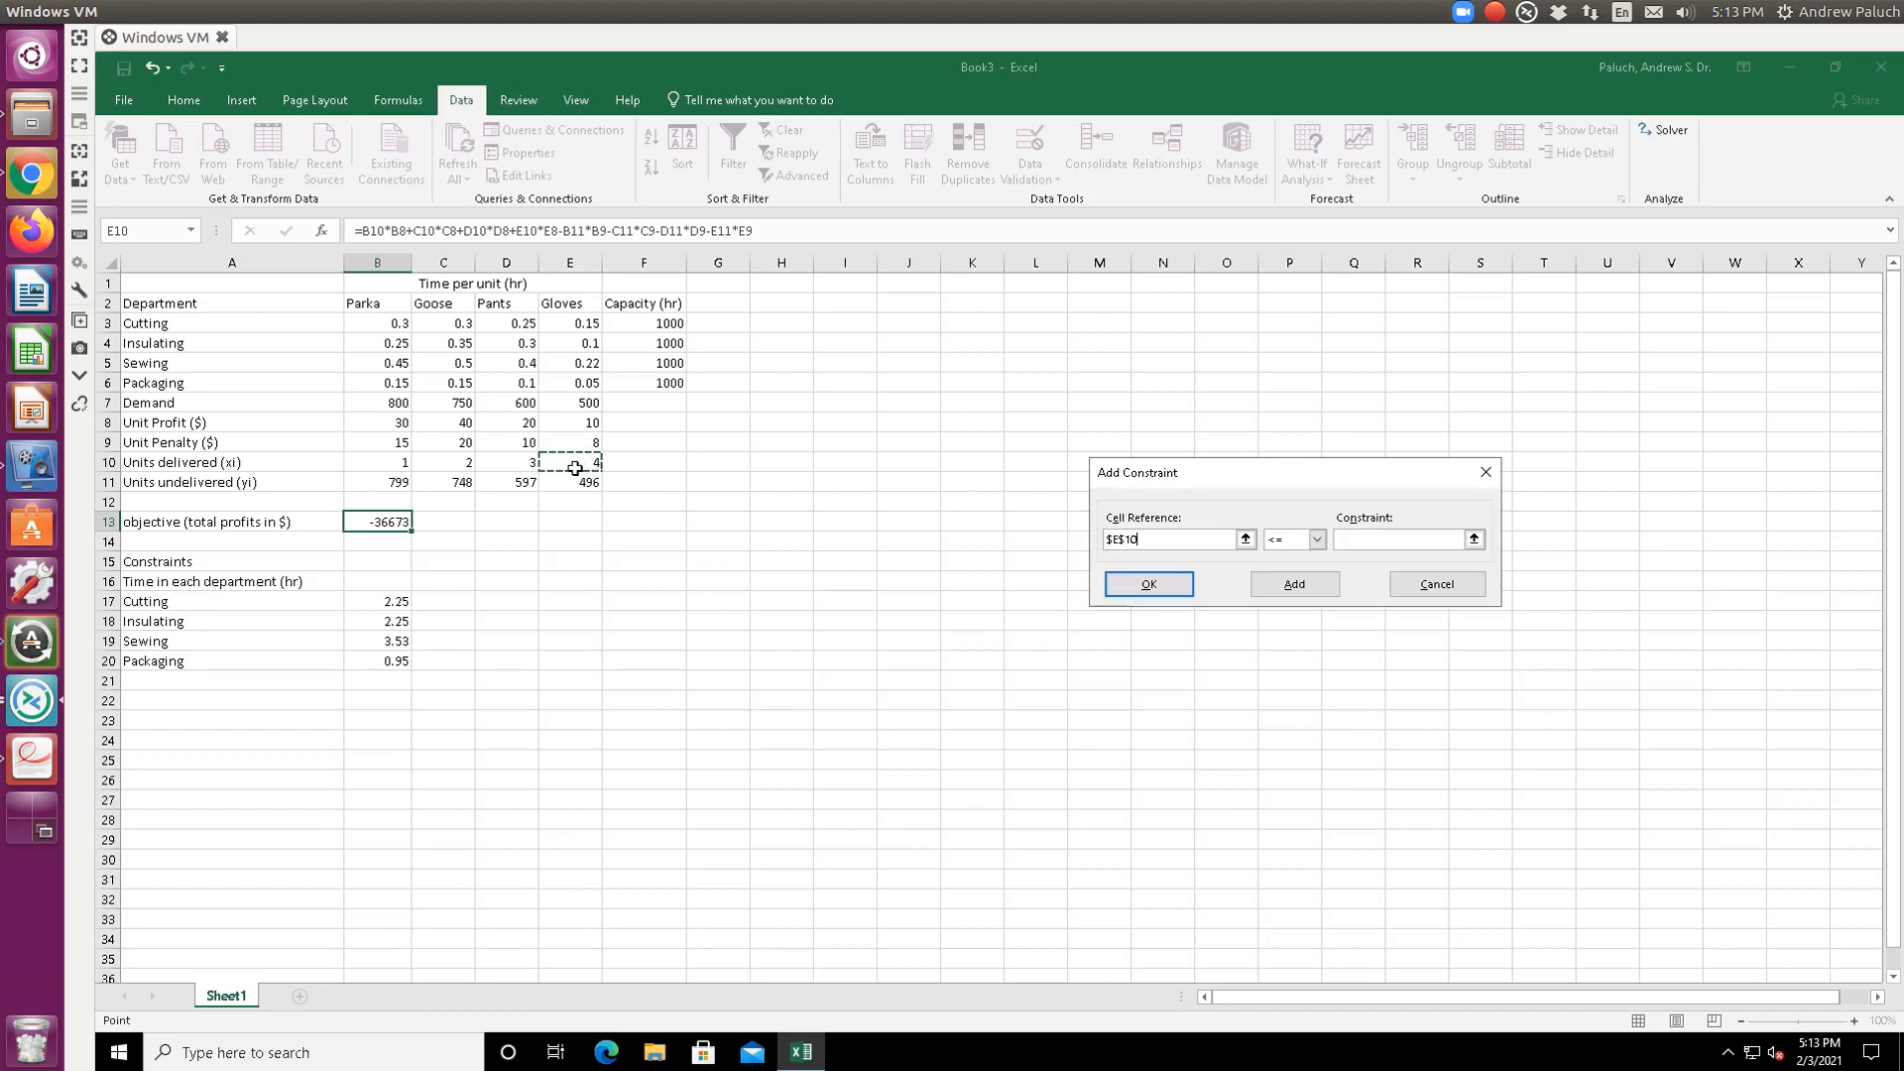
{"action": "left_click", "coordinate": [1472, 540]}
{"action": "left_click", "coordinate": [587, 407]}
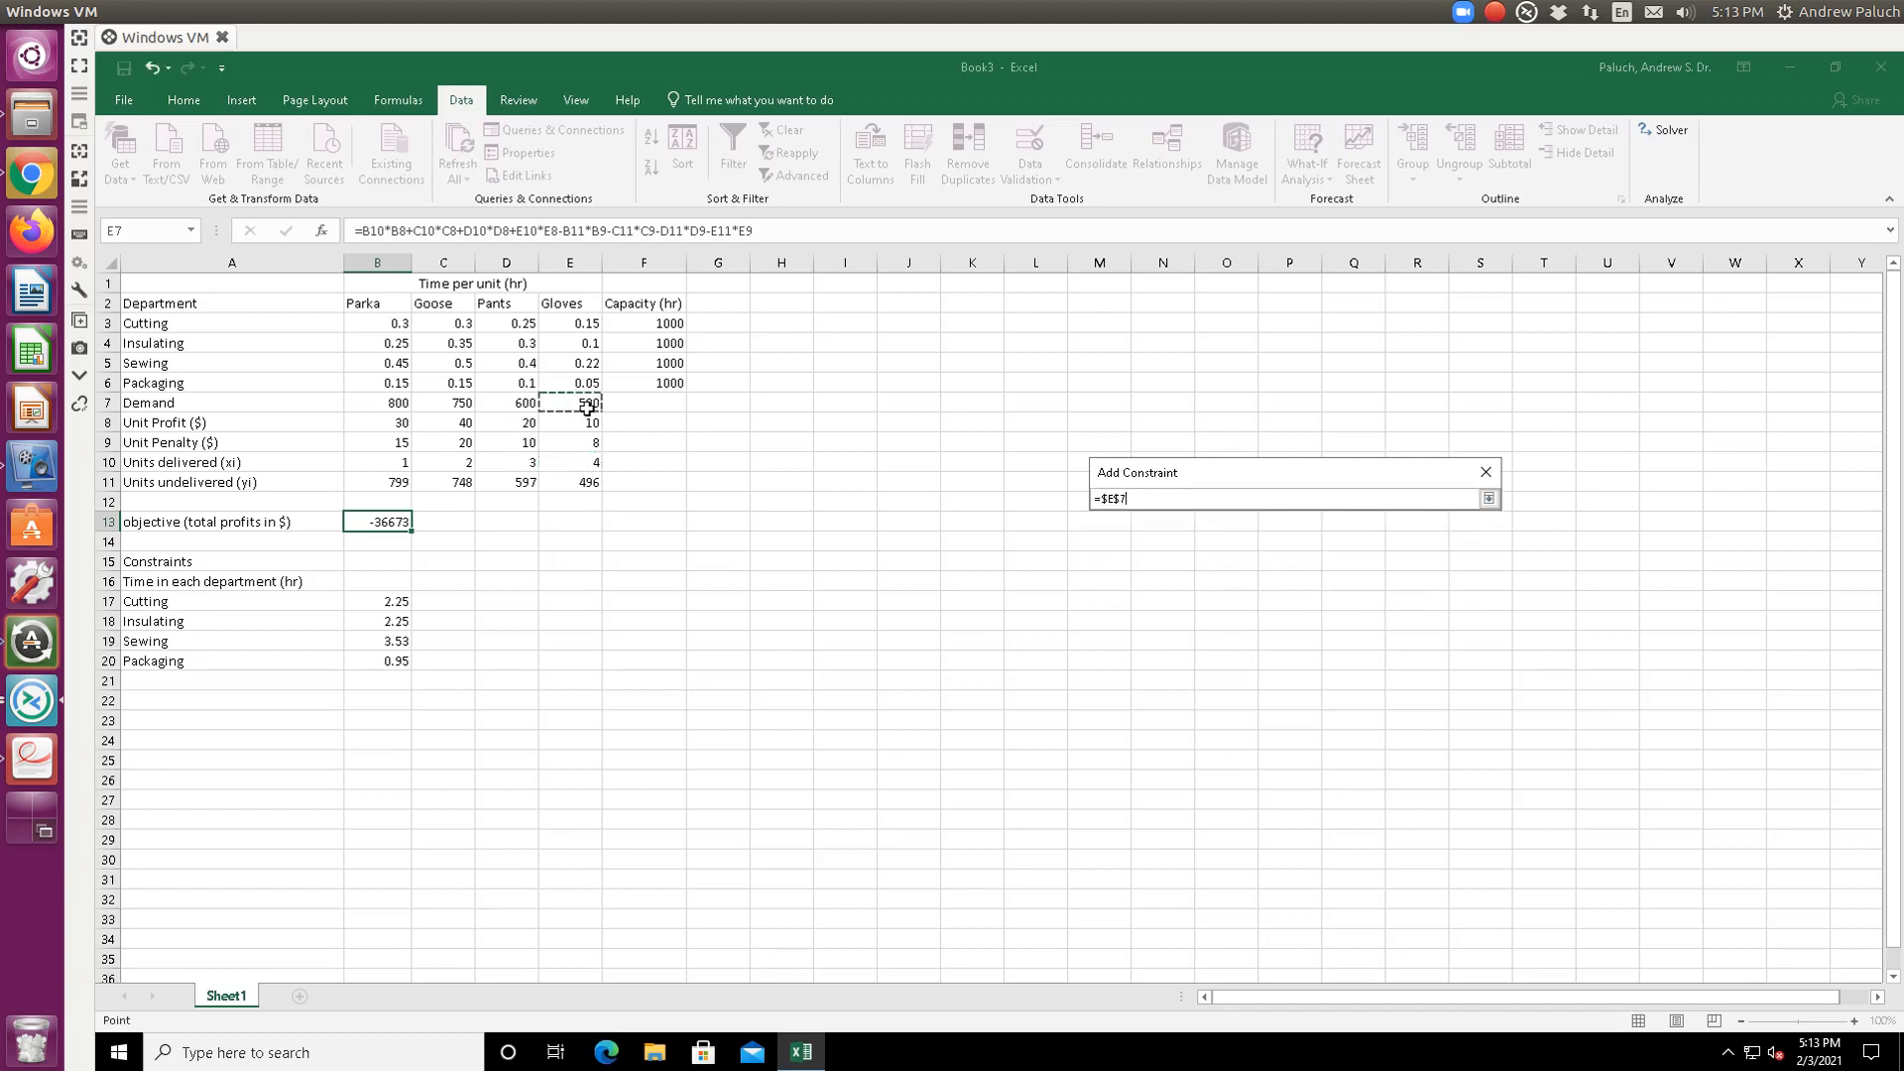
{"action": "key", "text": "Return"}
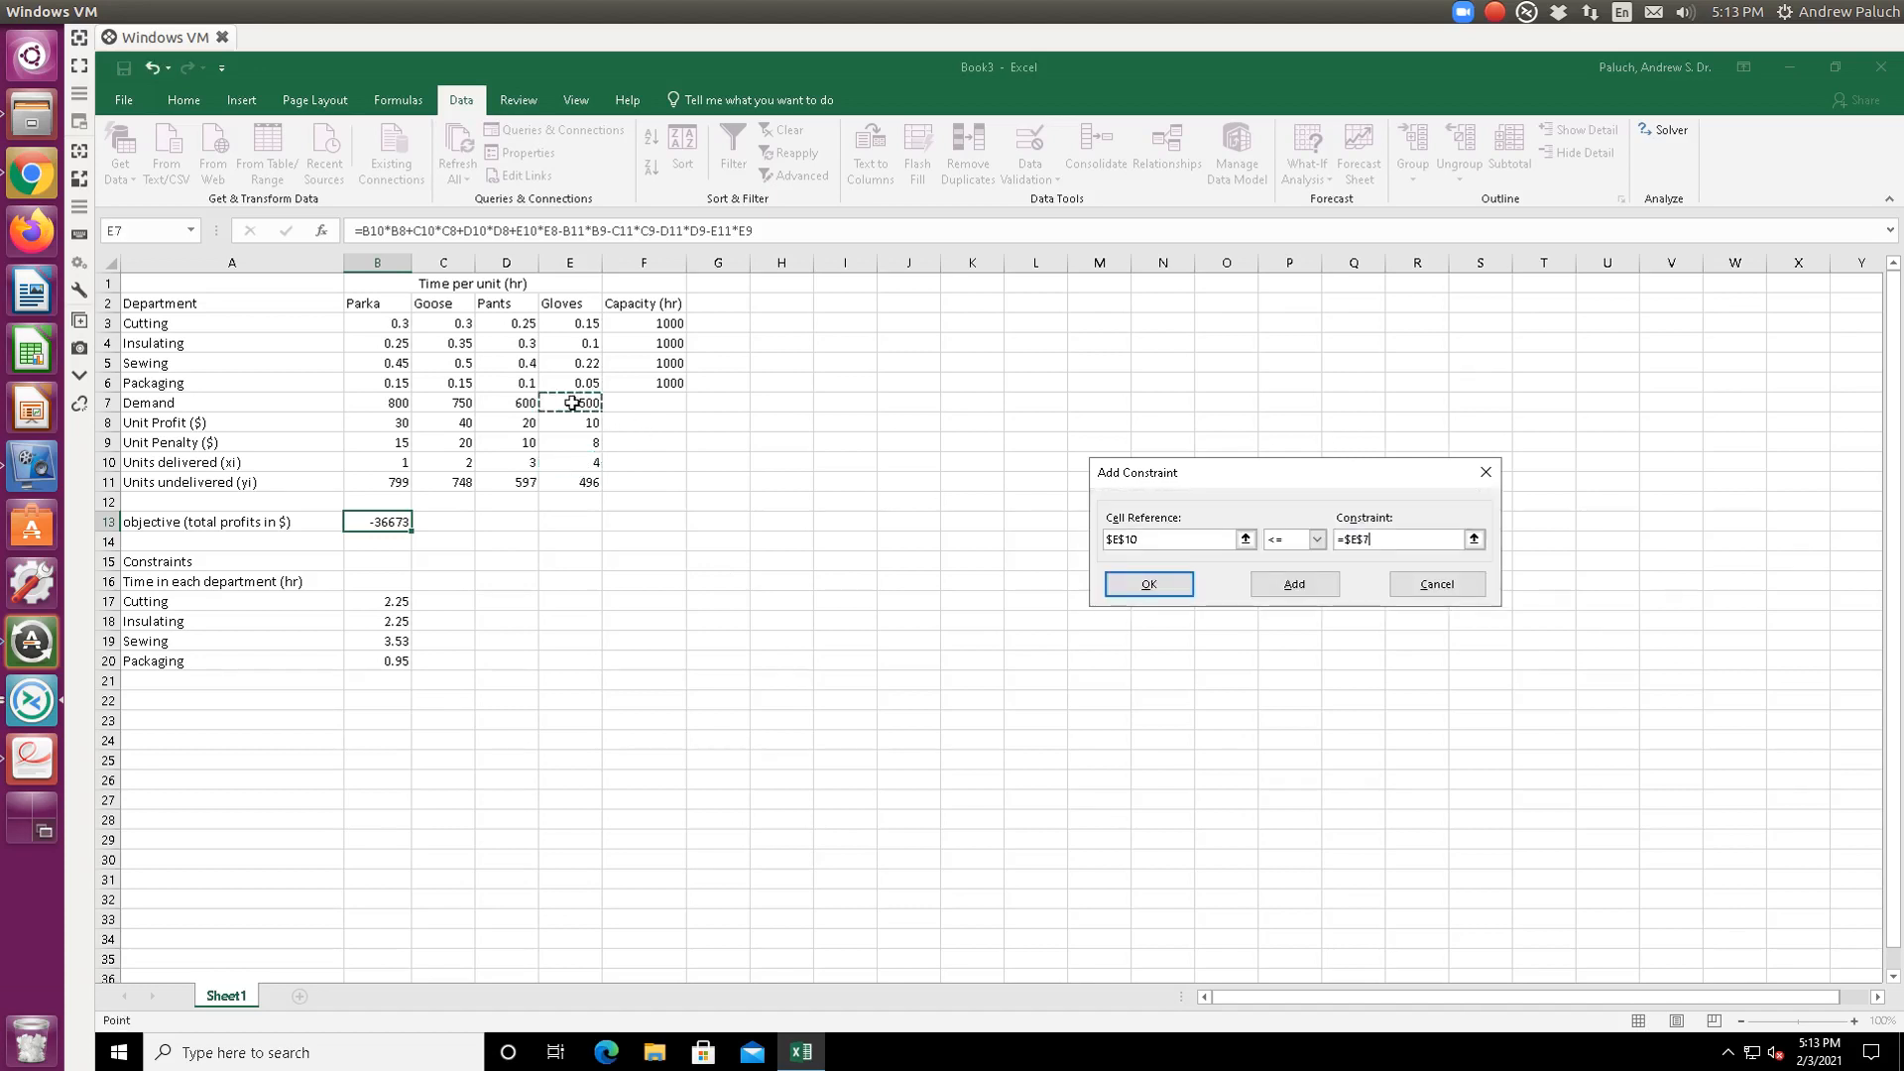
- Confirm E10 <= E7, solve with Simplex LP, and keep the 64625-profit solution
{"action": "left_click", "coordinate": [1156, 587]}
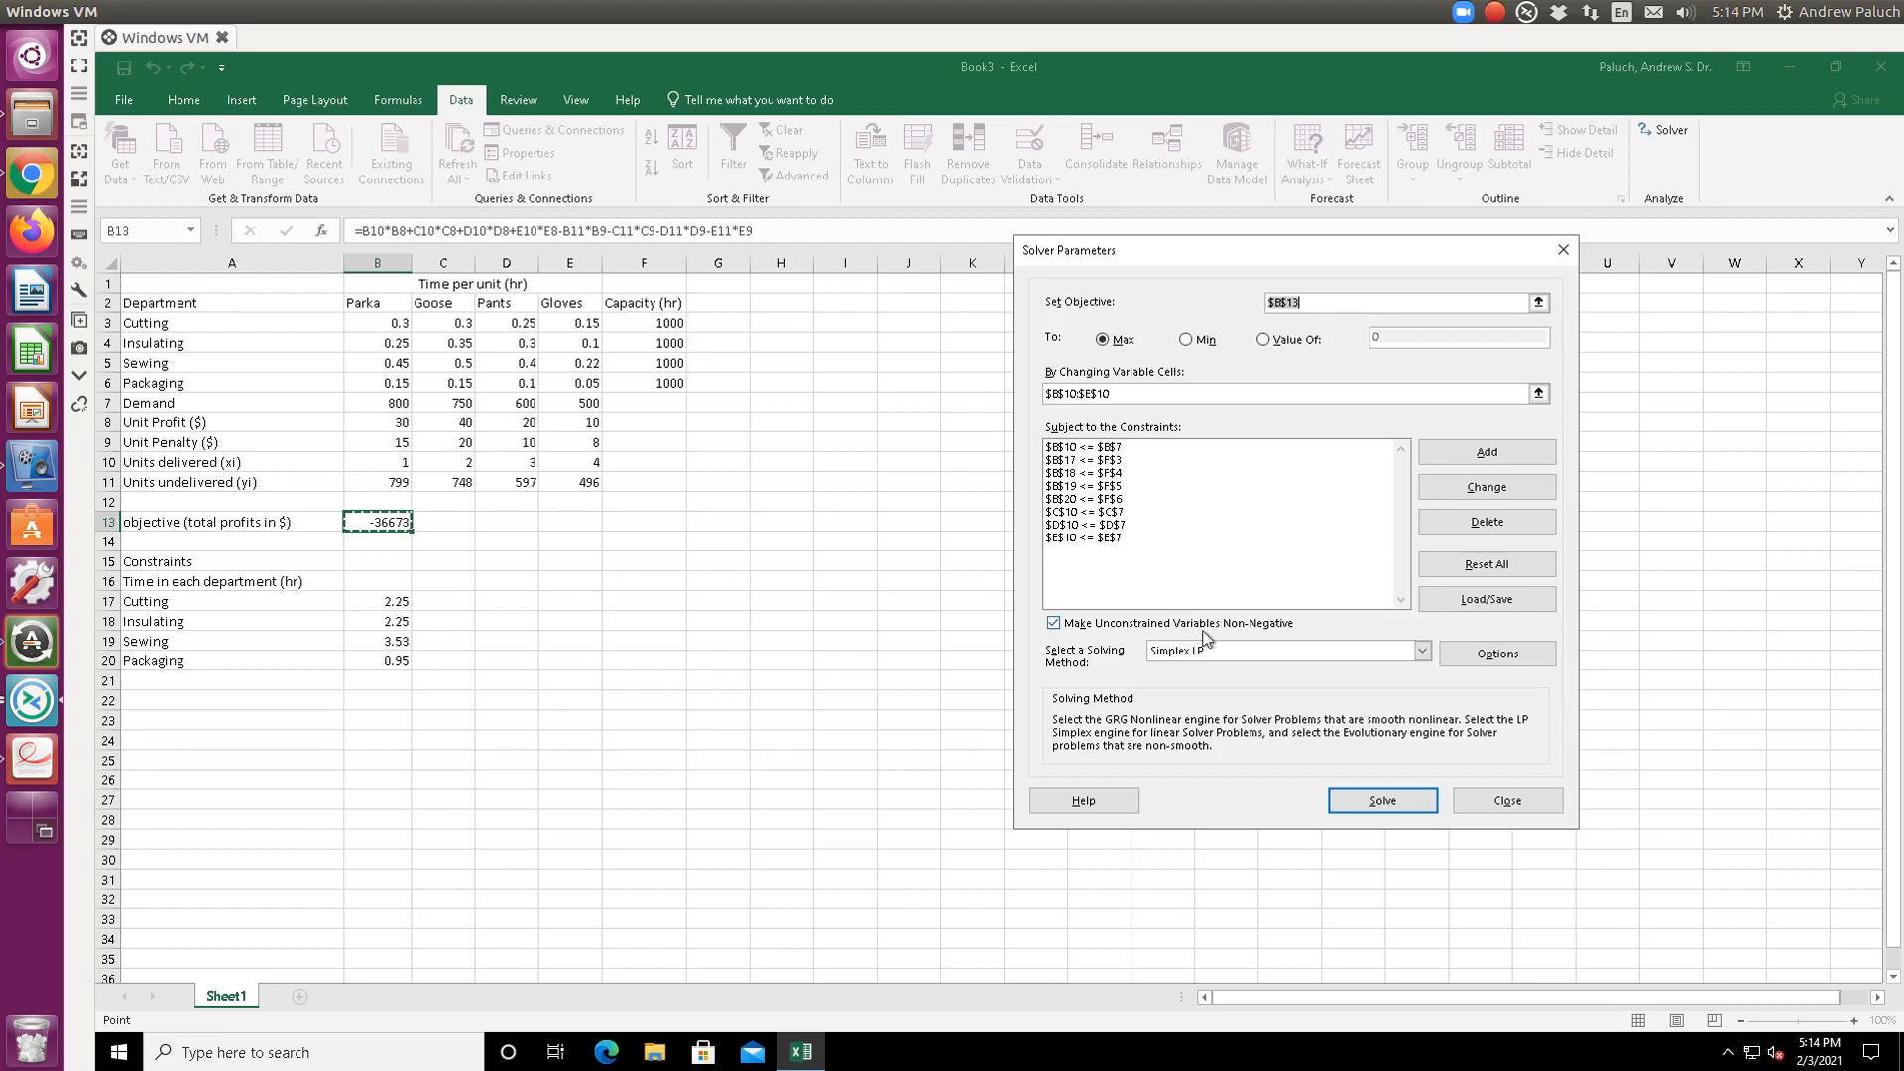
{"action": "left_click", "coordinate": [1422, 650]}
{"action": "left_click", "coordinate": [1279, 683]}
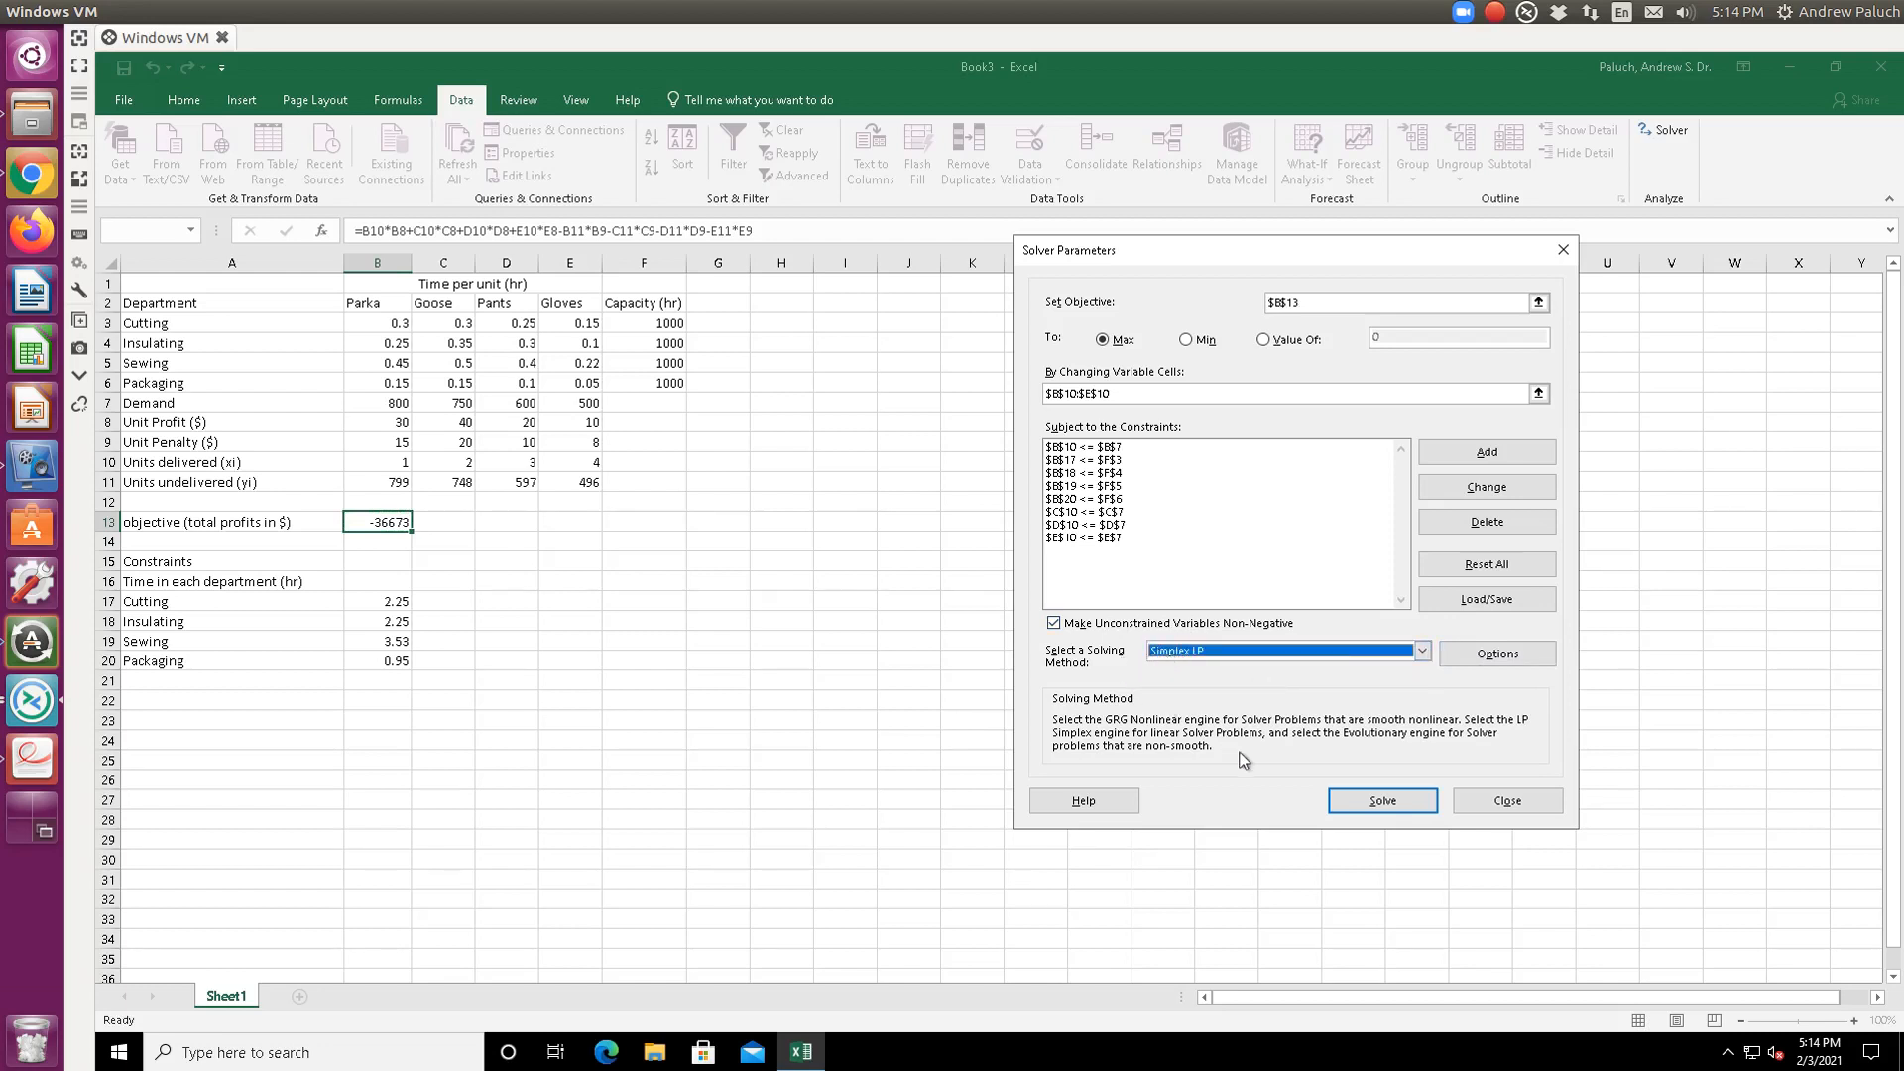
{"action": "left_click", "coordinate": [1388, 800]}
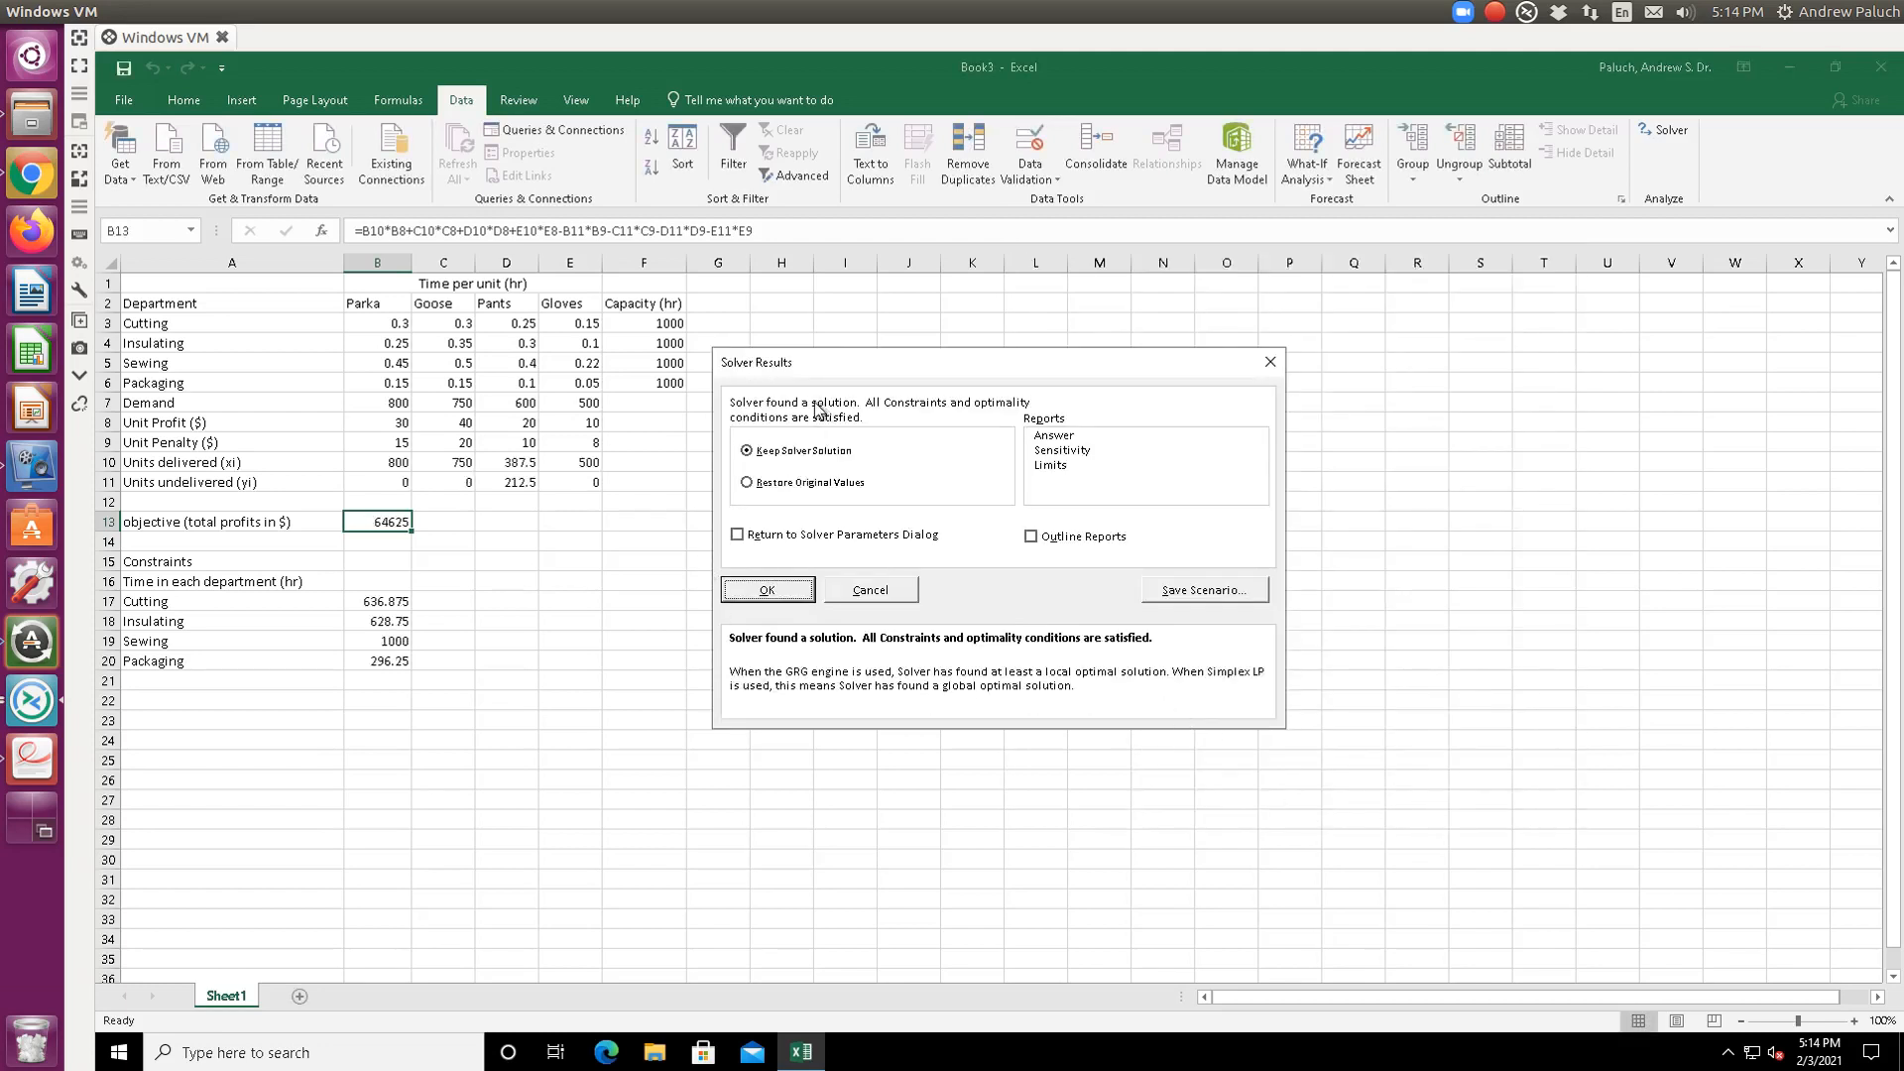
{"action": "left_click", "coordinate": [756, 592]}
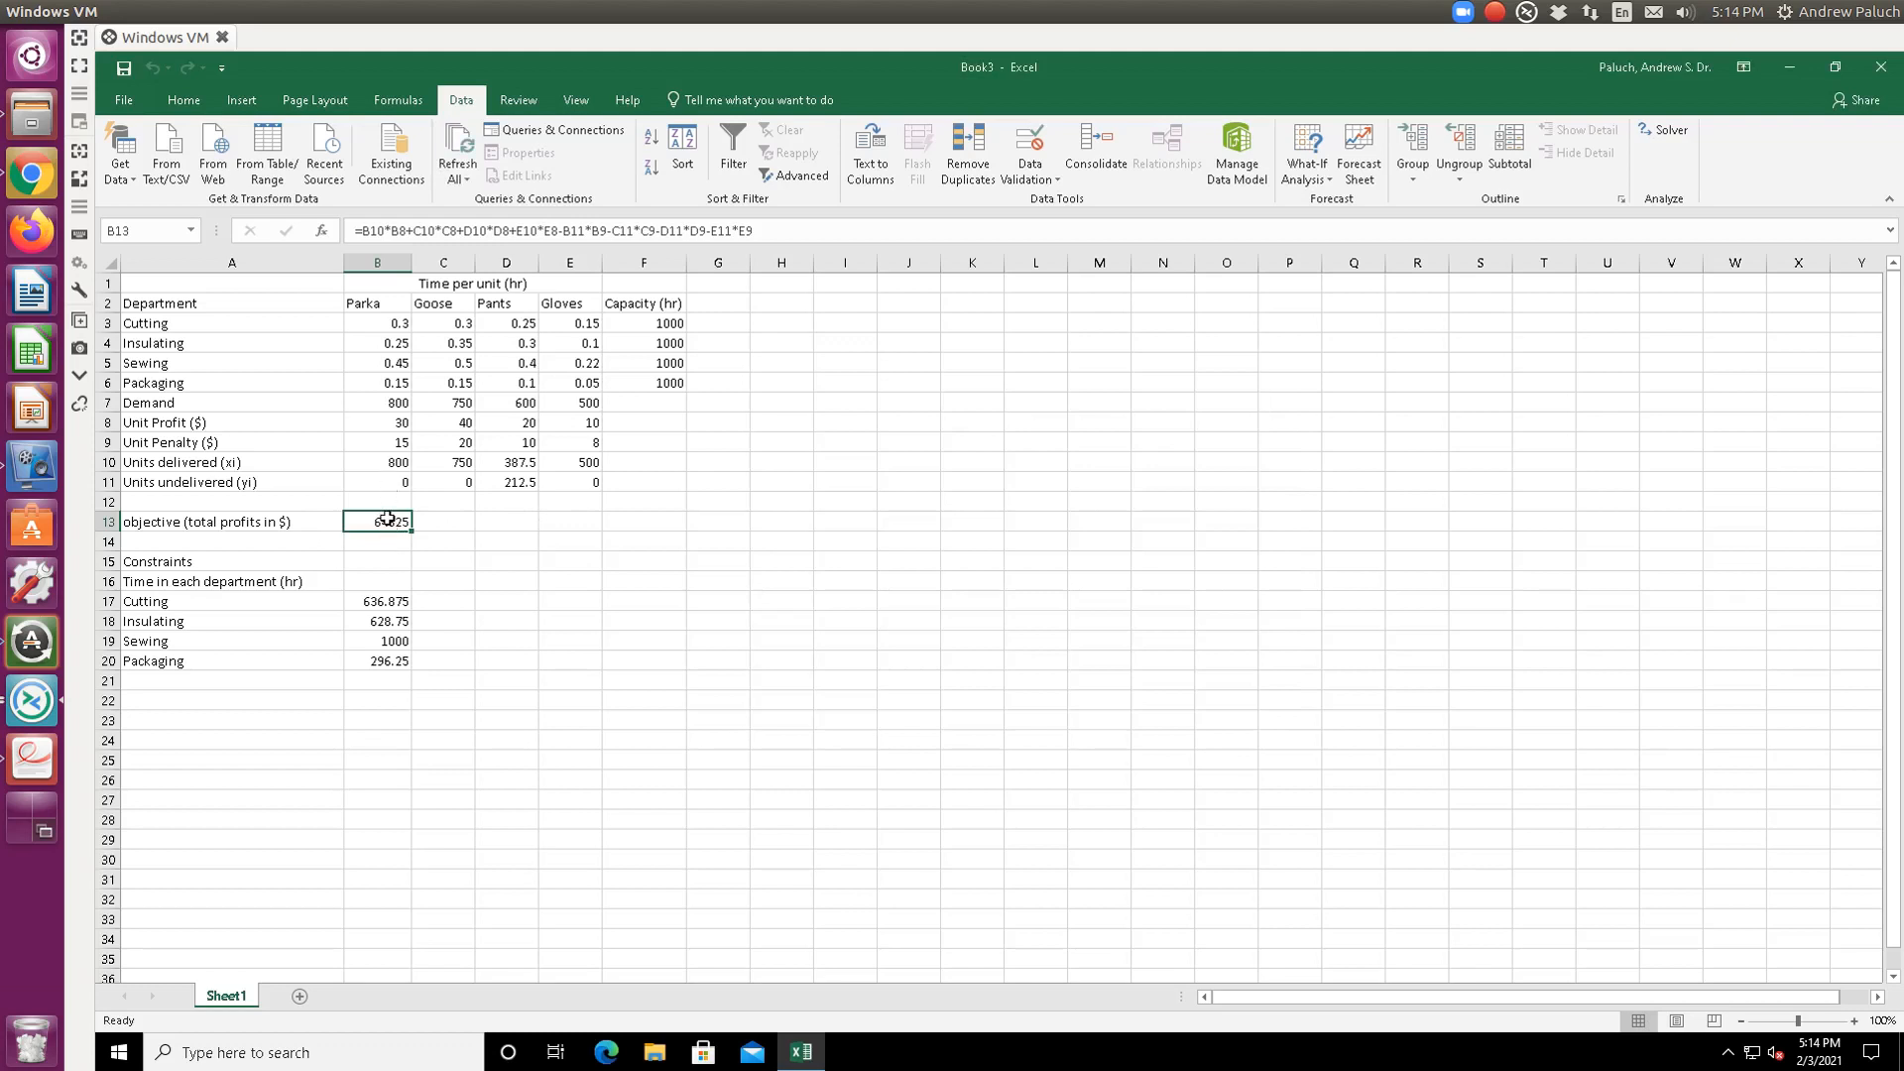
- Review the delivered units in B10:E10, then bring the PDF notes back up
{"action": "left_click_drag", "start_coordinate": [396, 464], "coordinate": [580, 460]}
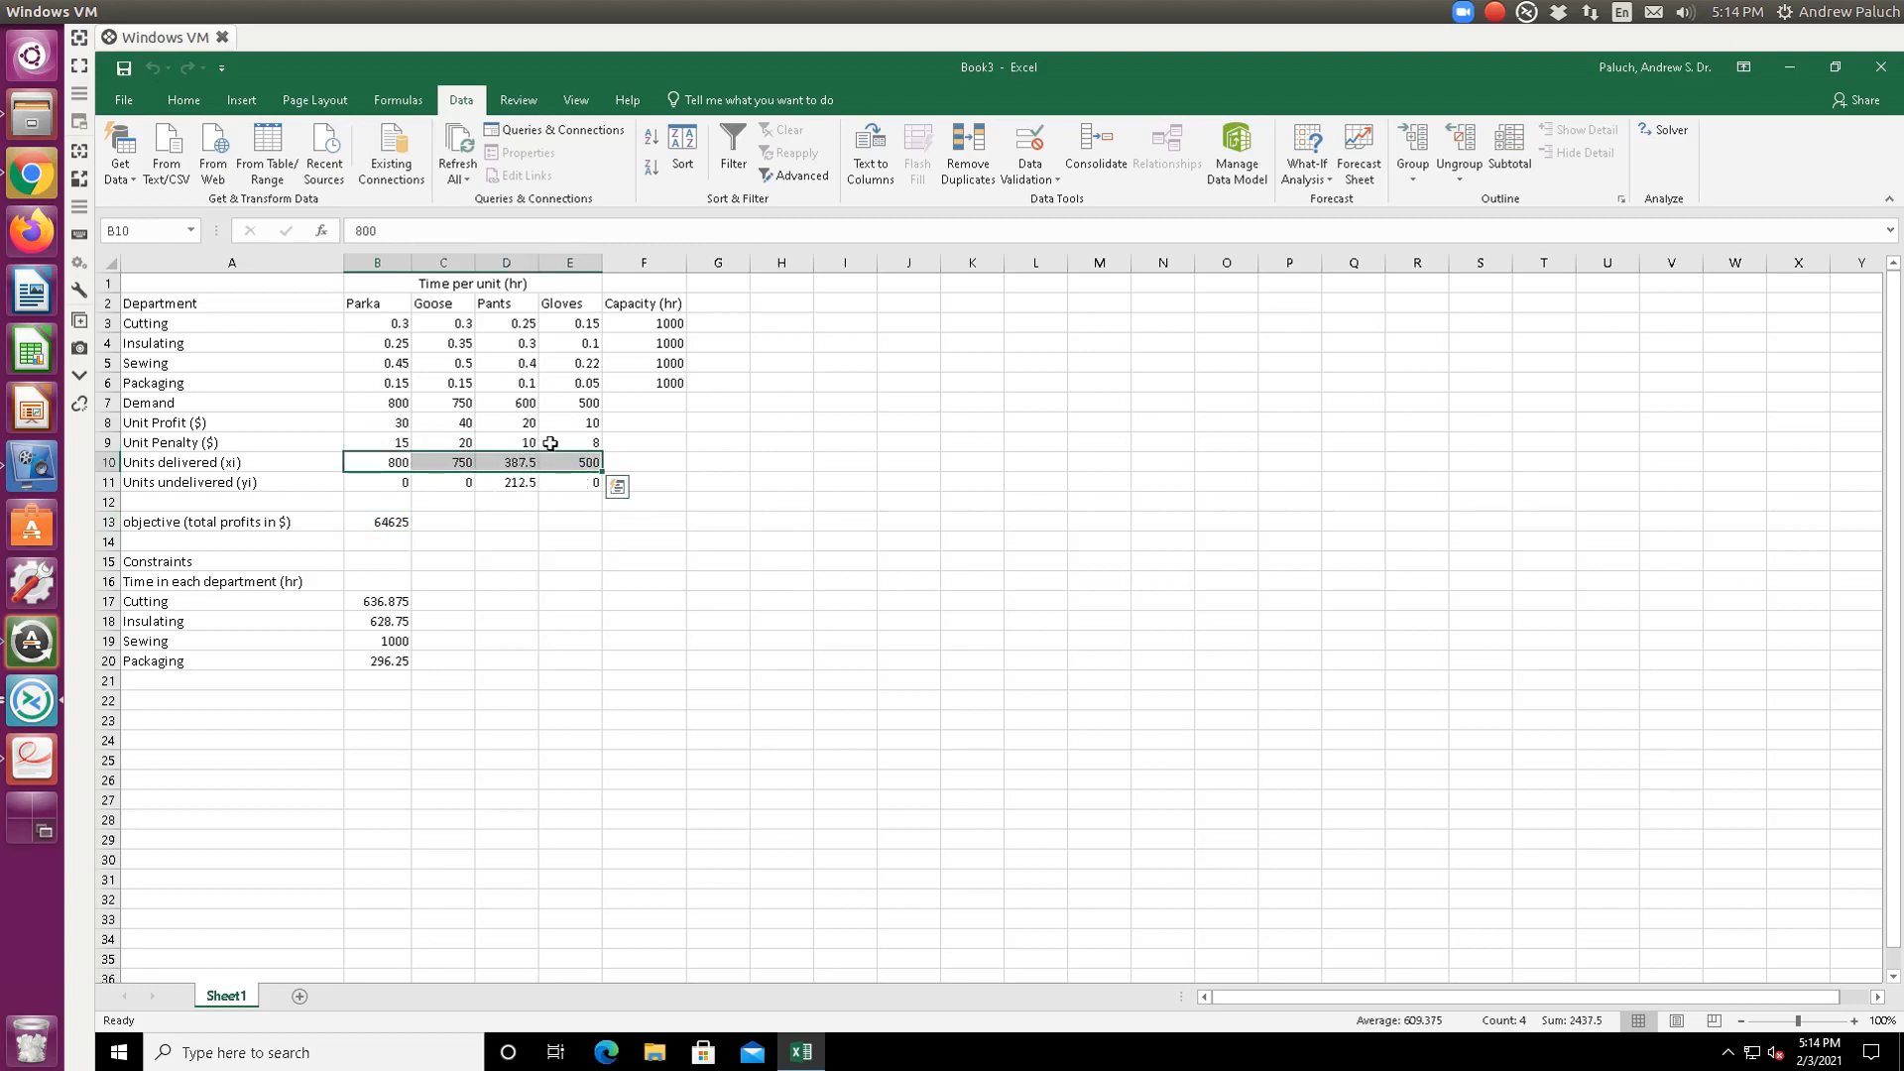
{"action": "left_click", "coordinate": [510, 499]}
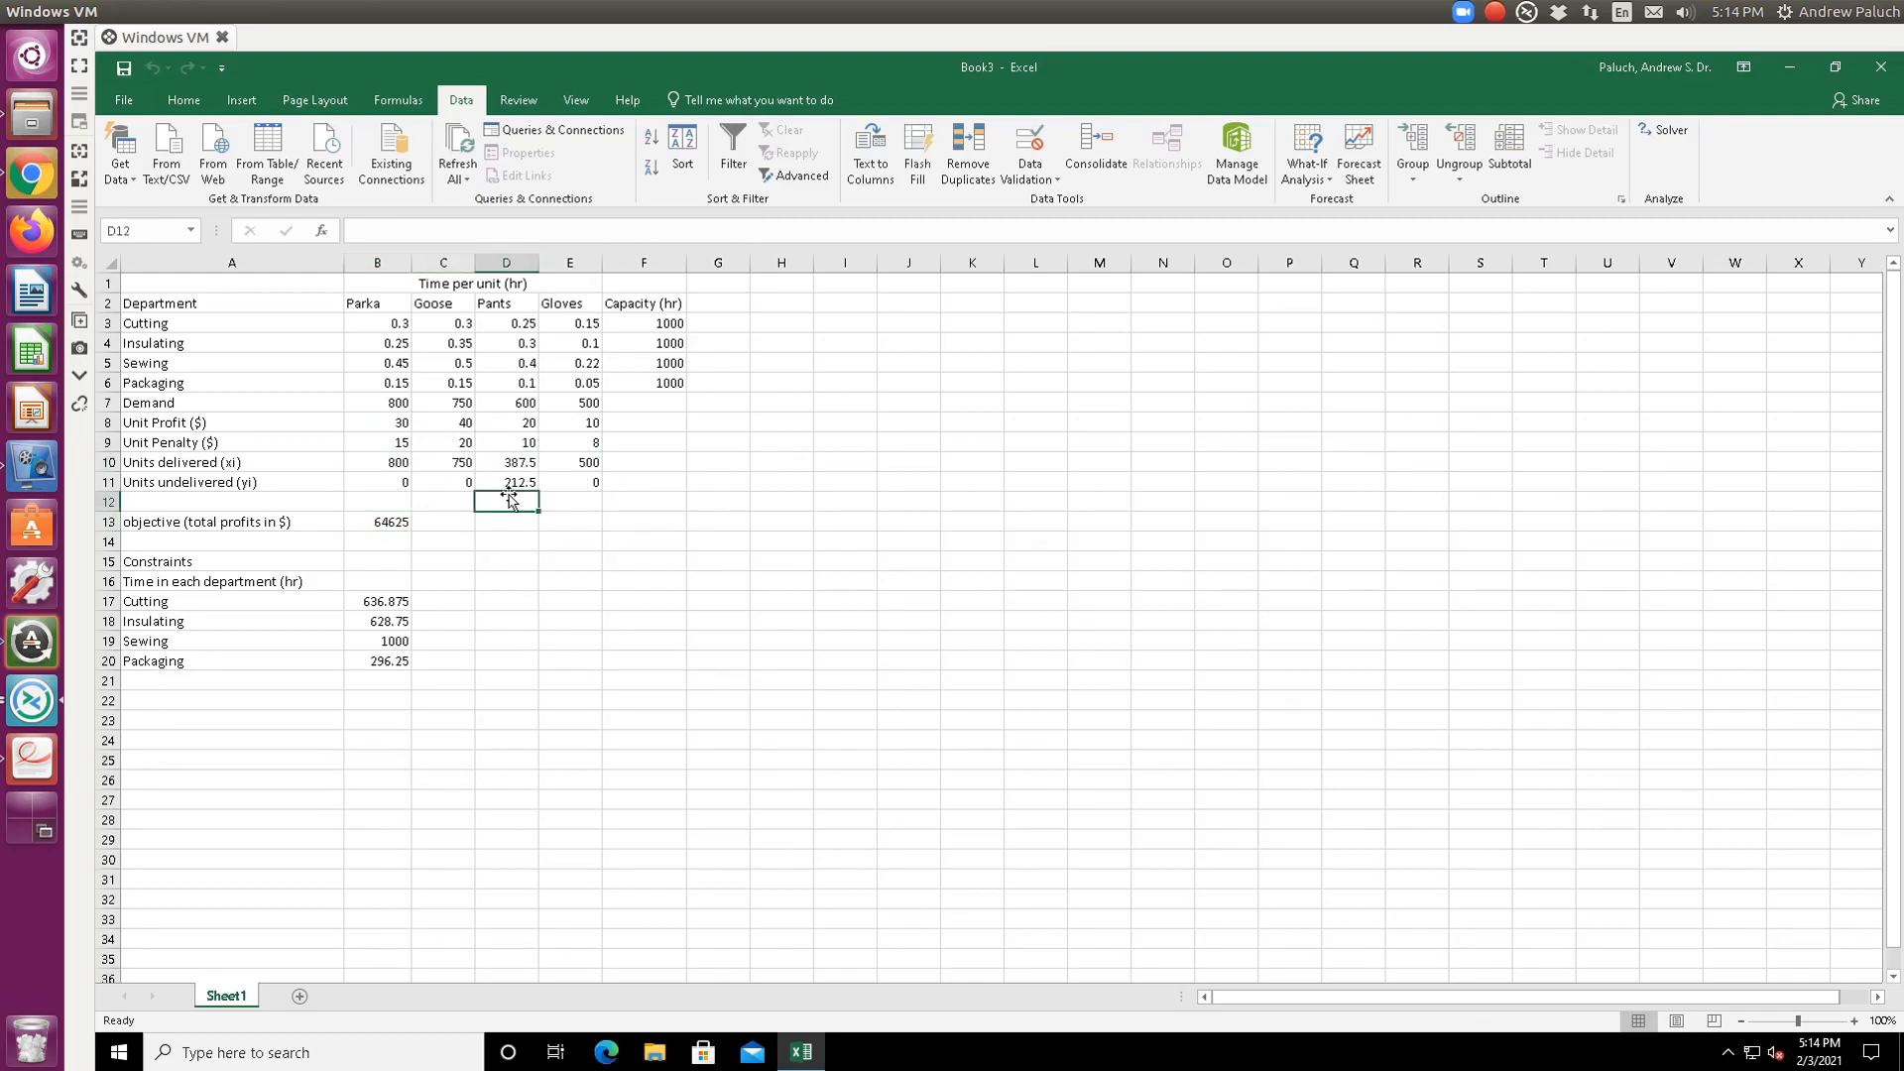
{"action": "key", "text": "alt+Tab"}
{"action": "scroll", "coordinate": [510, 492], "scroll_direction": "up", "scroll_amount": 15}
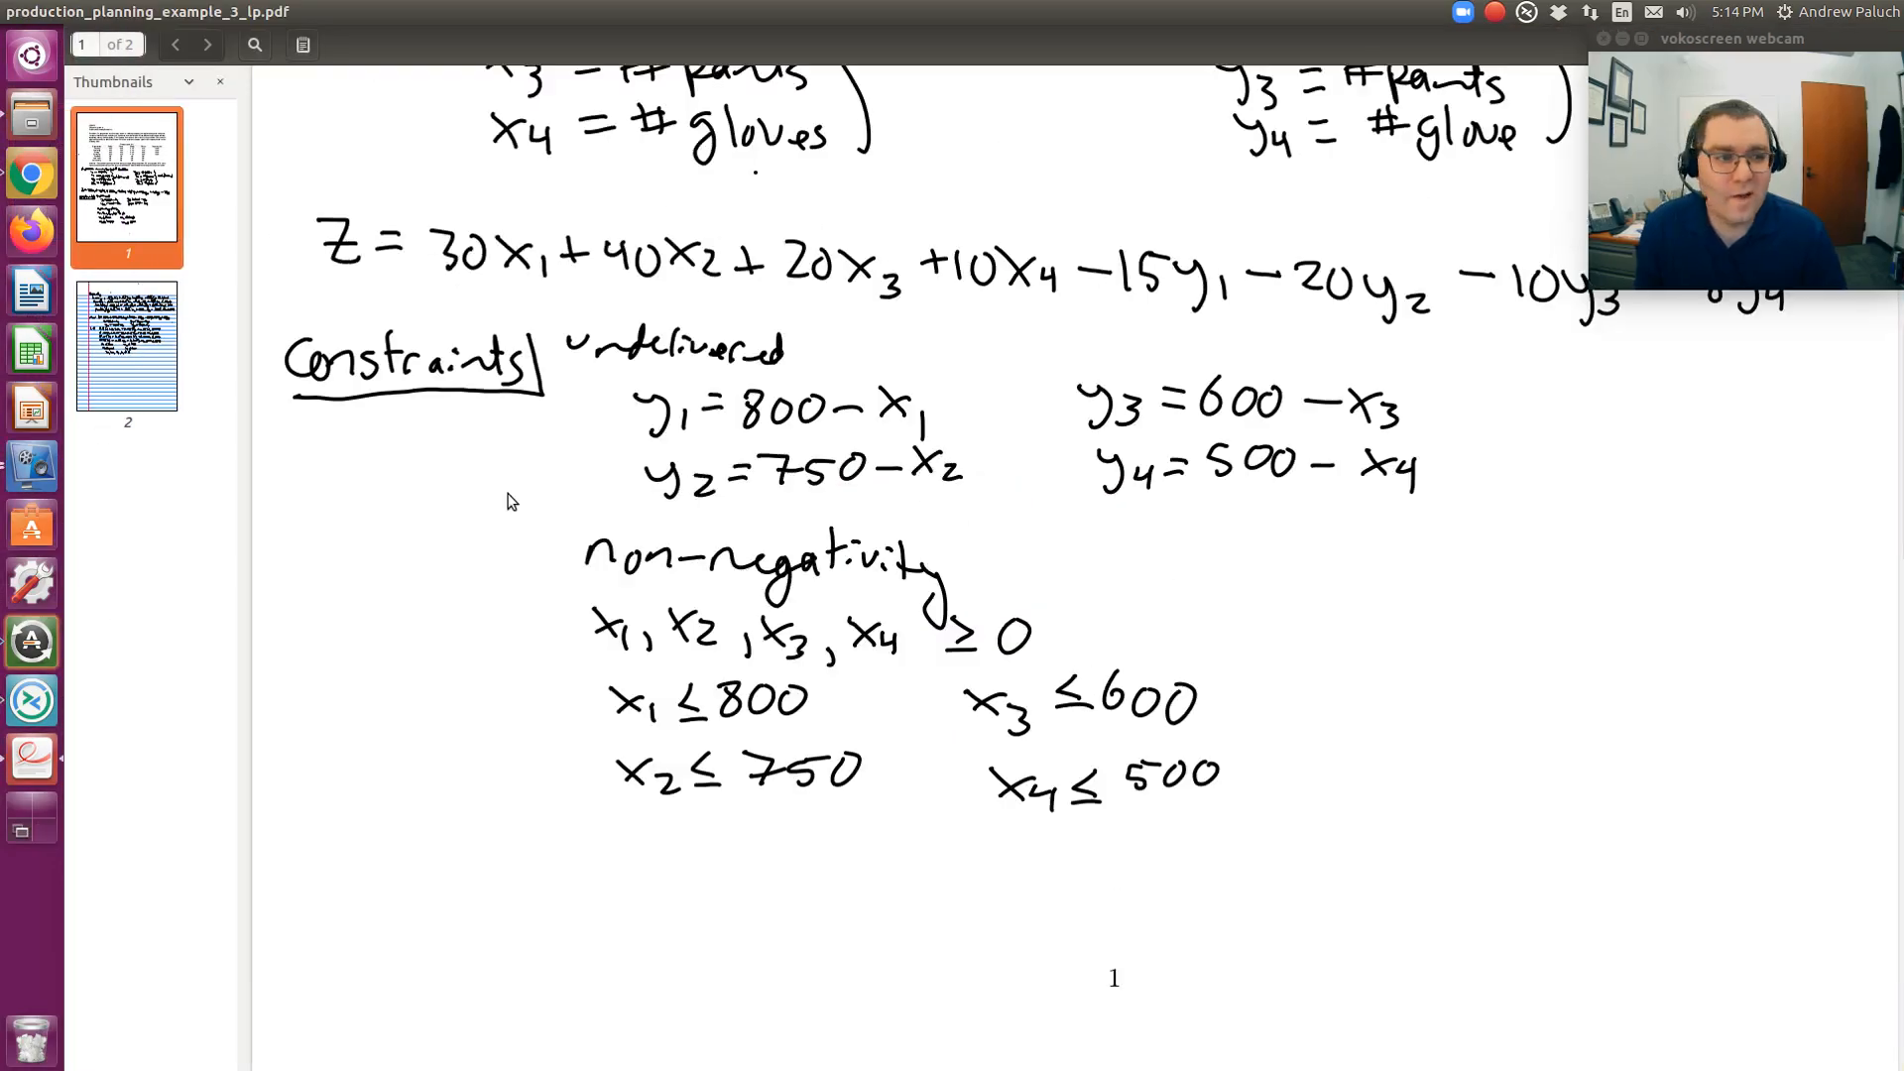
- Compare the PDF's 800, 750, 387.5 and 500 units with Excel's B10:E10
{"action": "scroll", "coordinate": [510, 493], "scroll_direction": "down", "scroll_amount": 3}
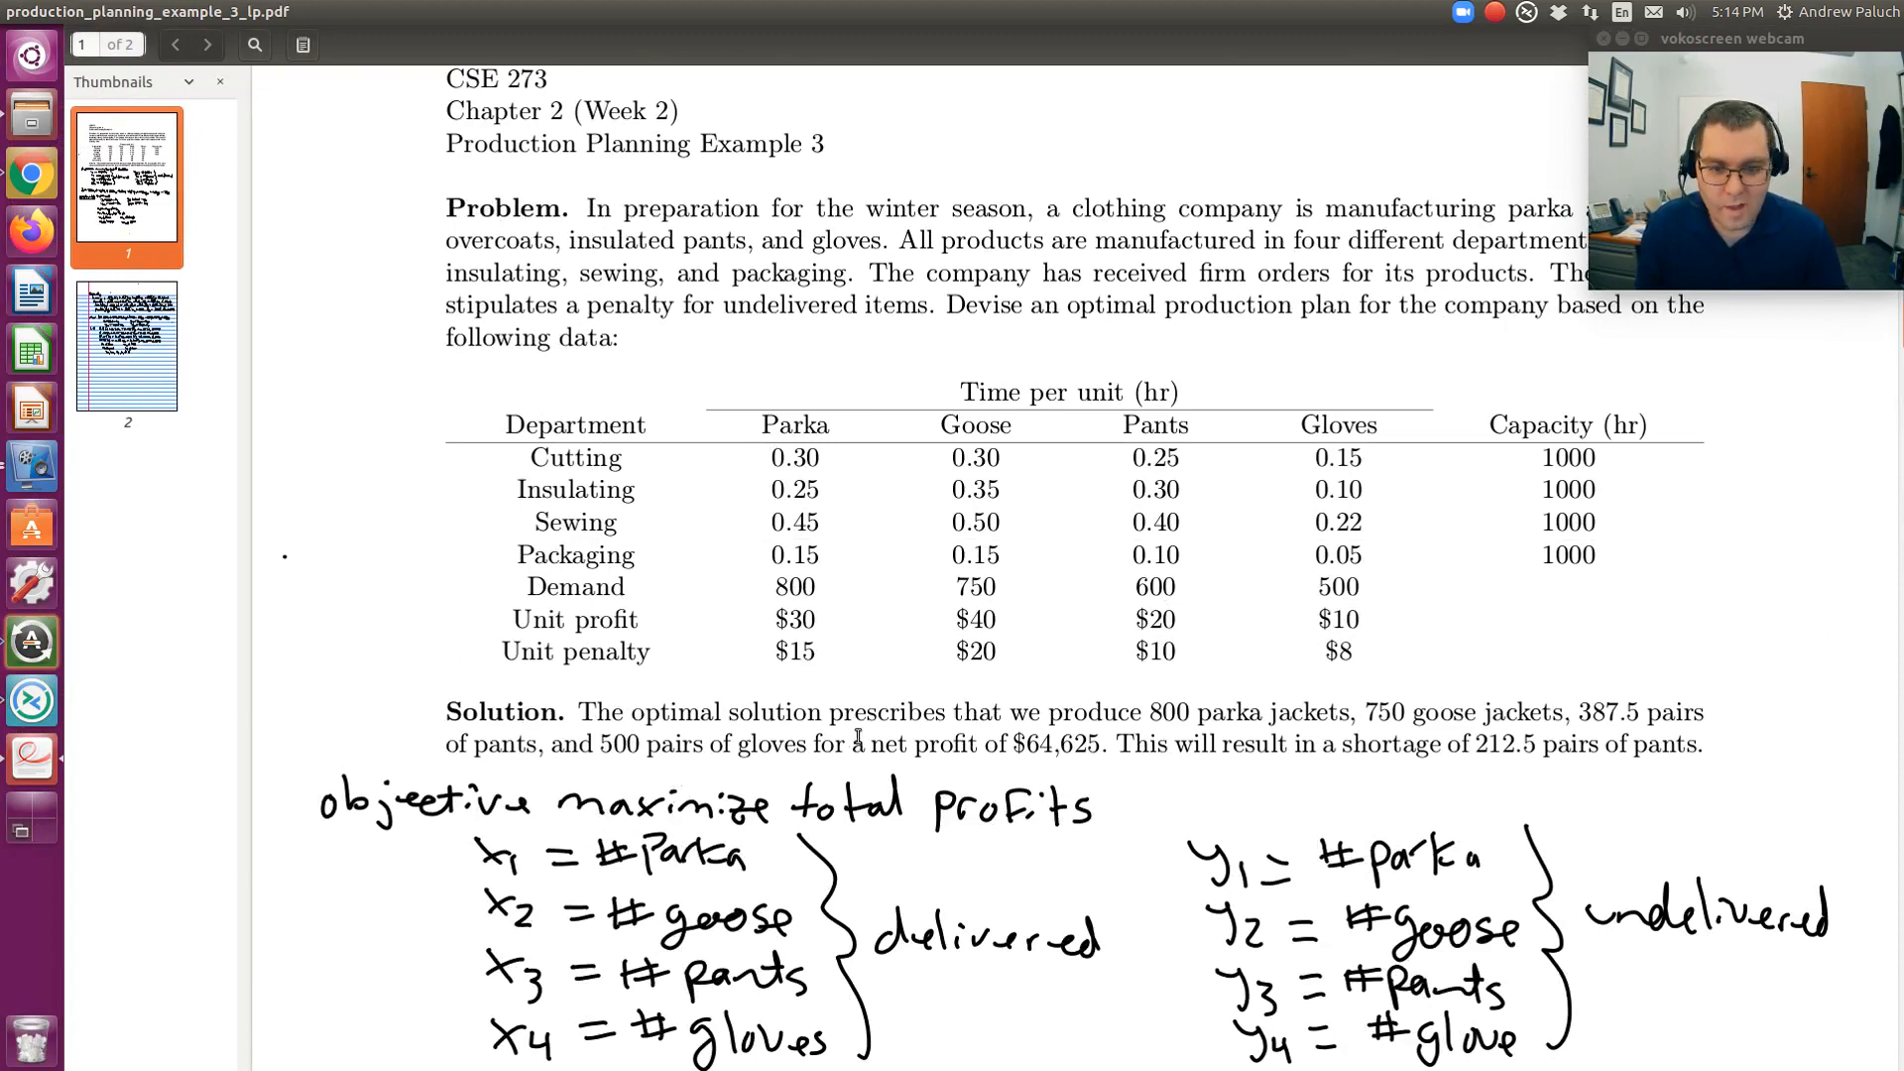
{"action": "key", "text": "alt+Tab"}
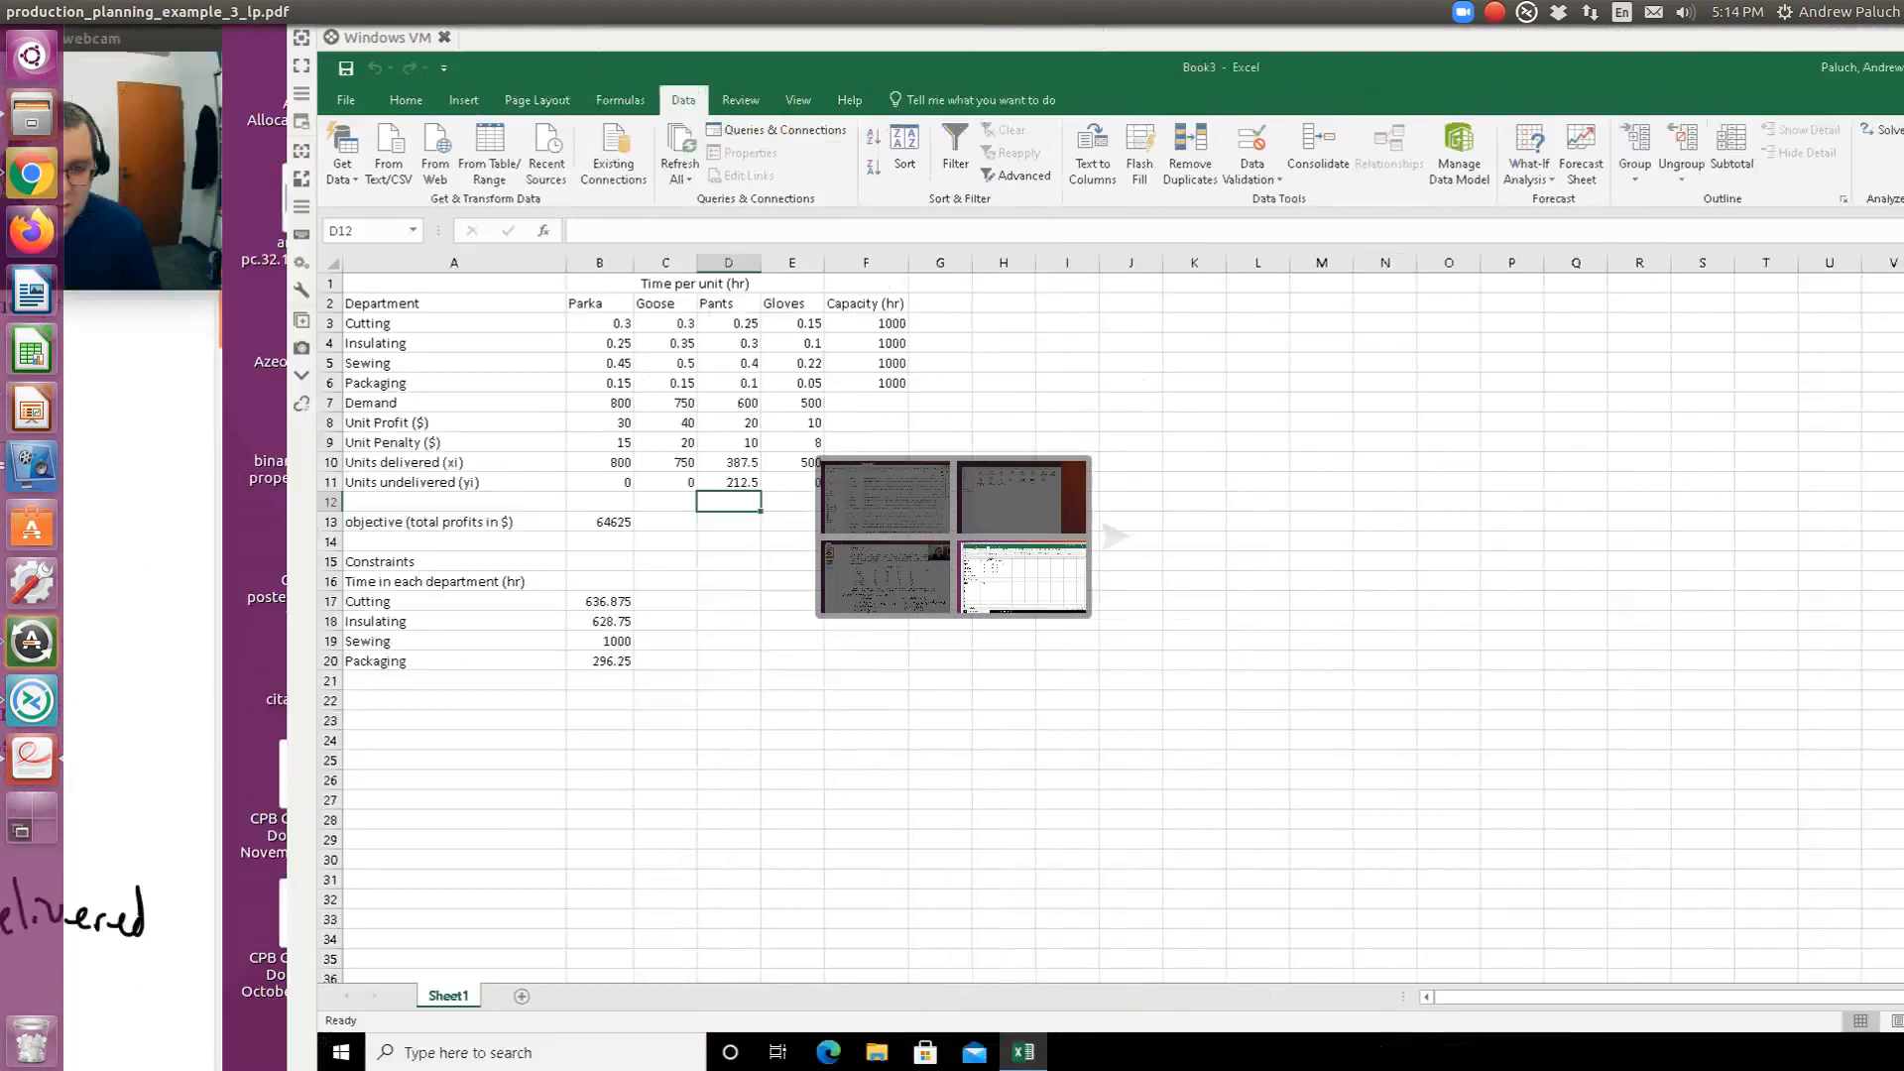
{"action": "key", "text": "alt+Tab"}
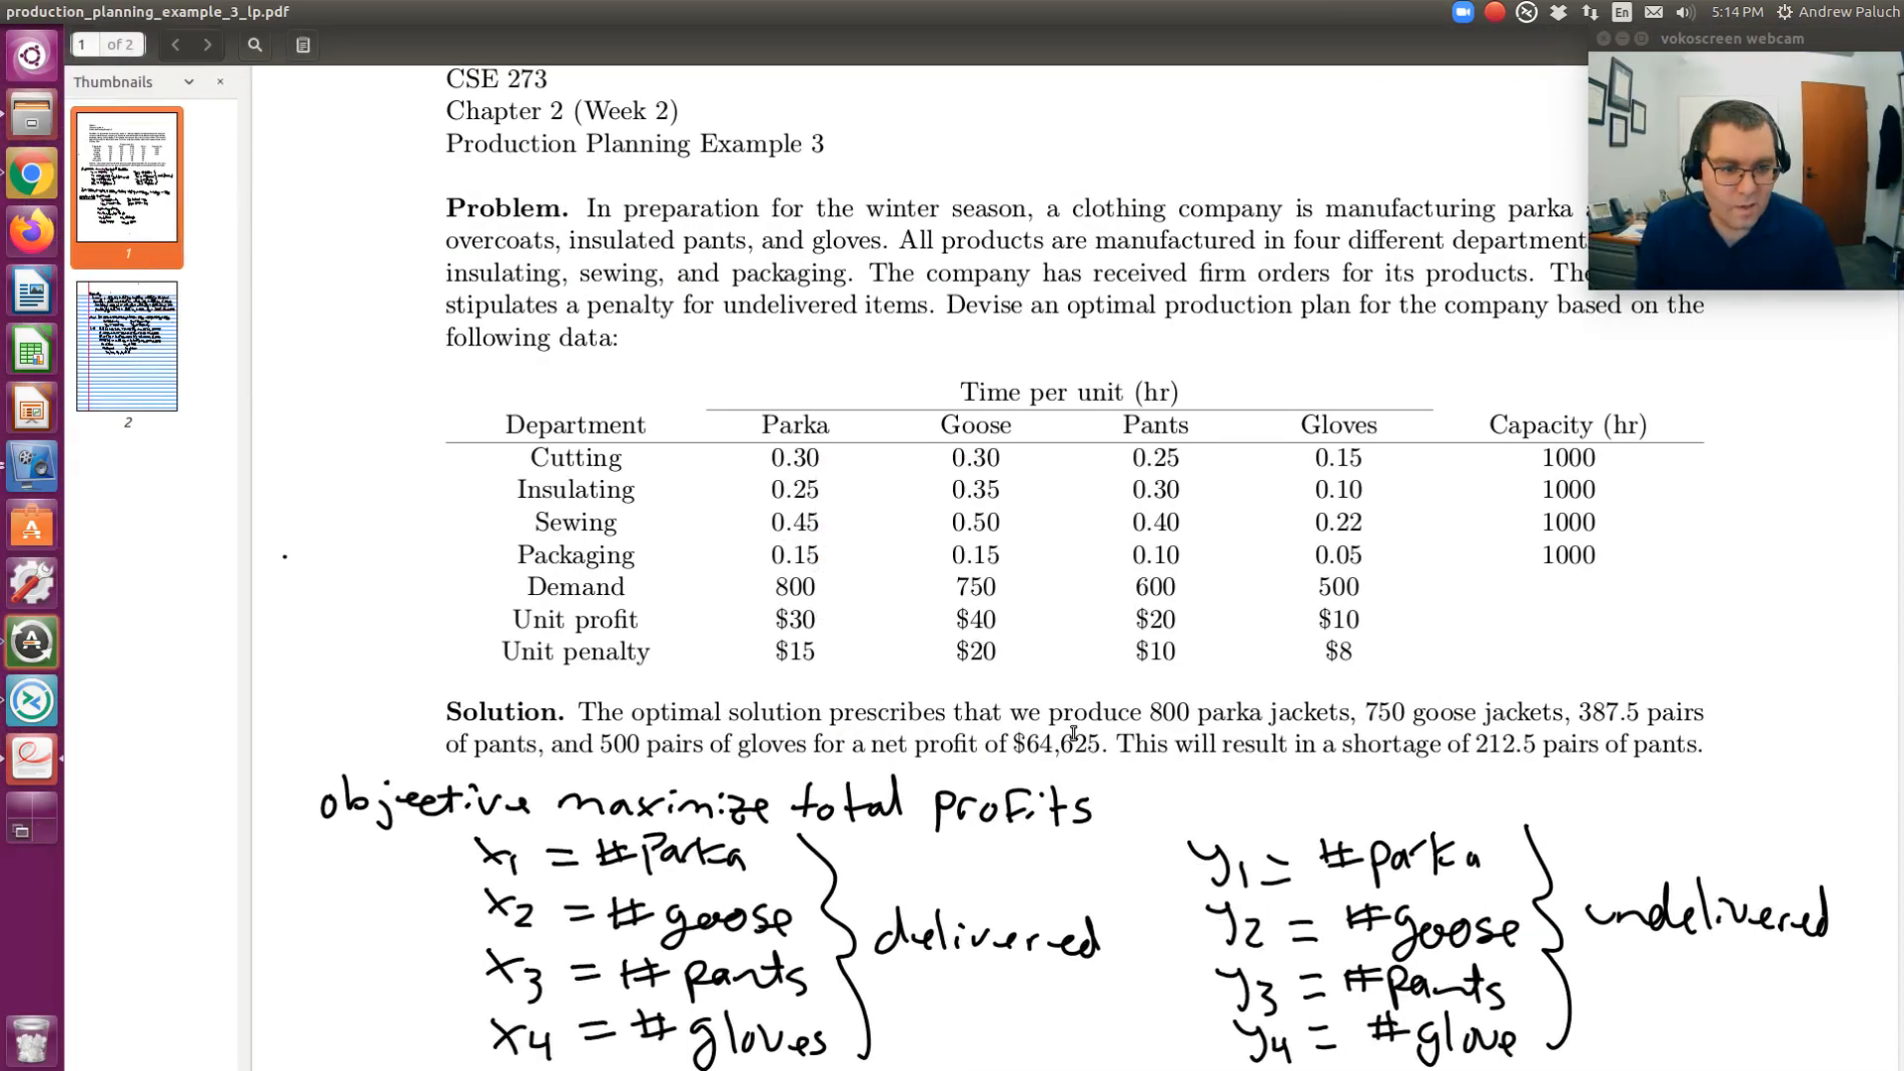
{"action": "key", "text": "alt+Tab"}
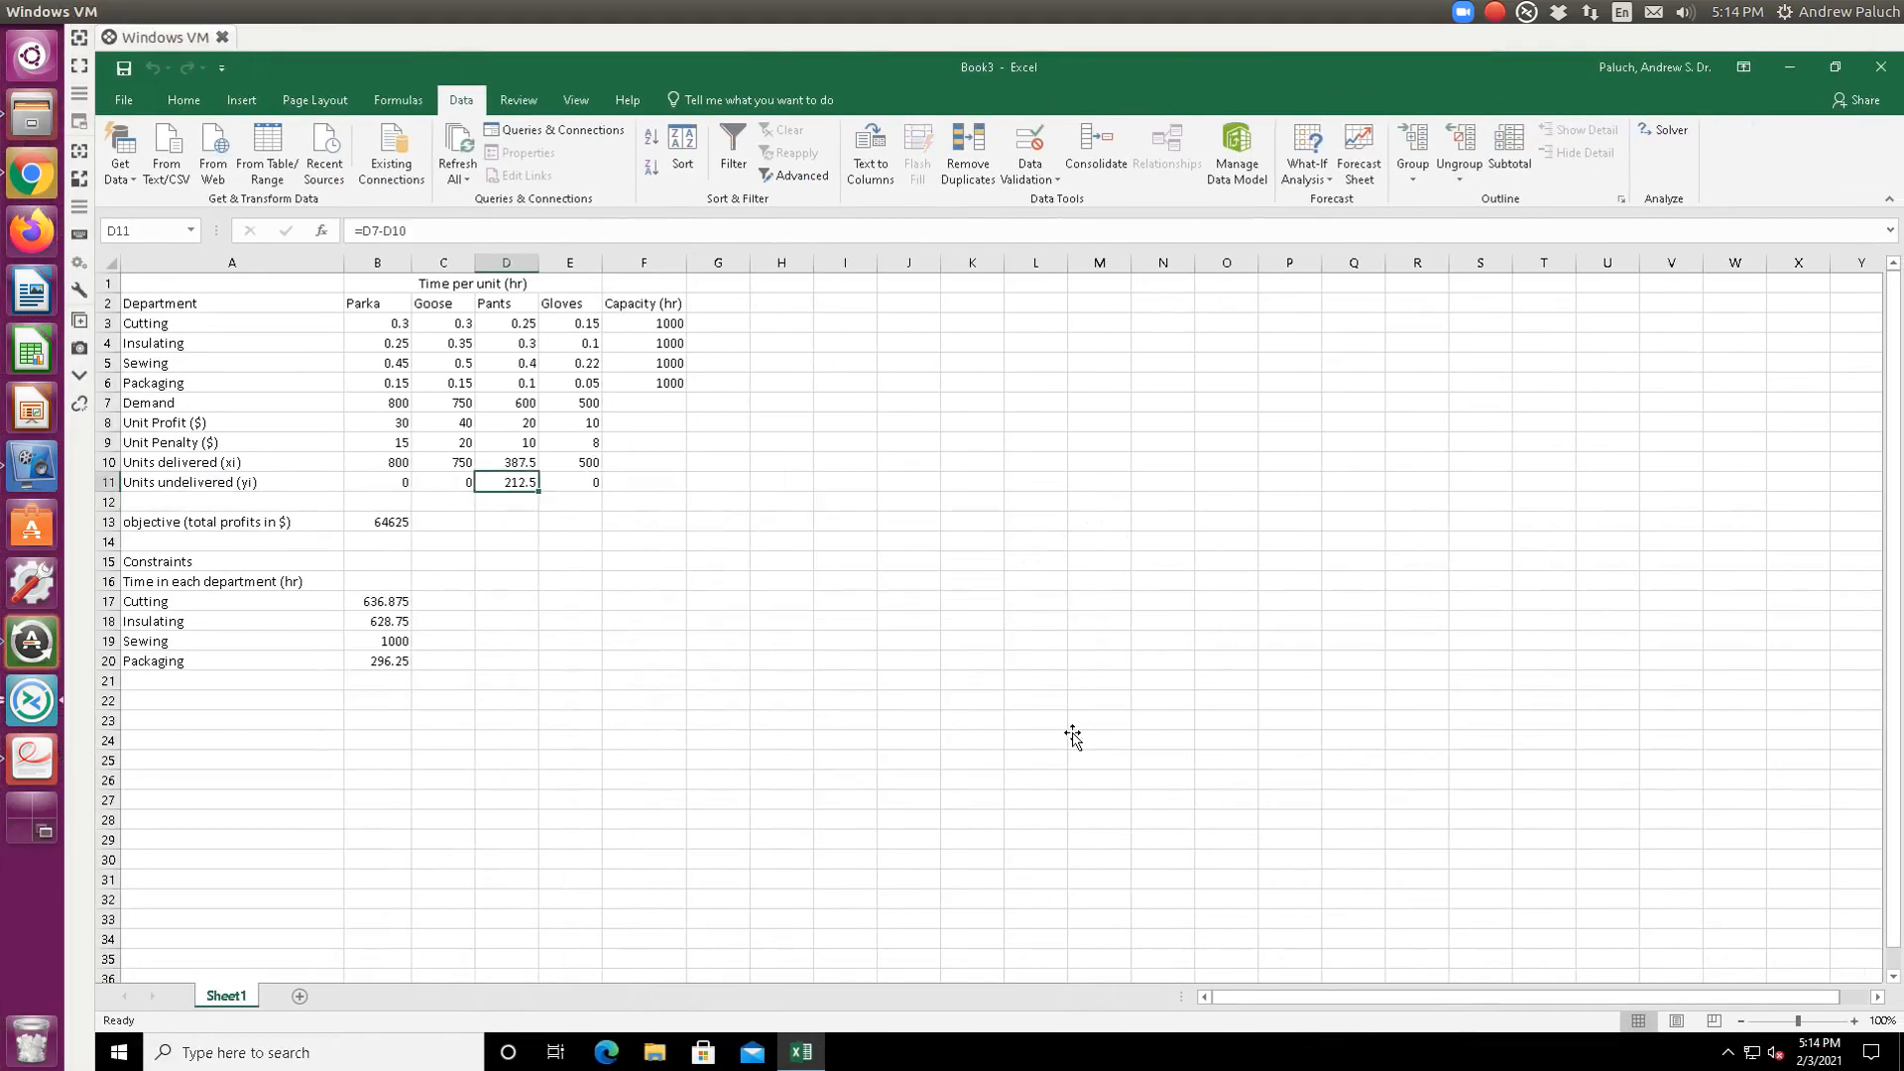
{"action": "key", "text": "Up"}
{"action": "key", "text": "alt+Tab"}
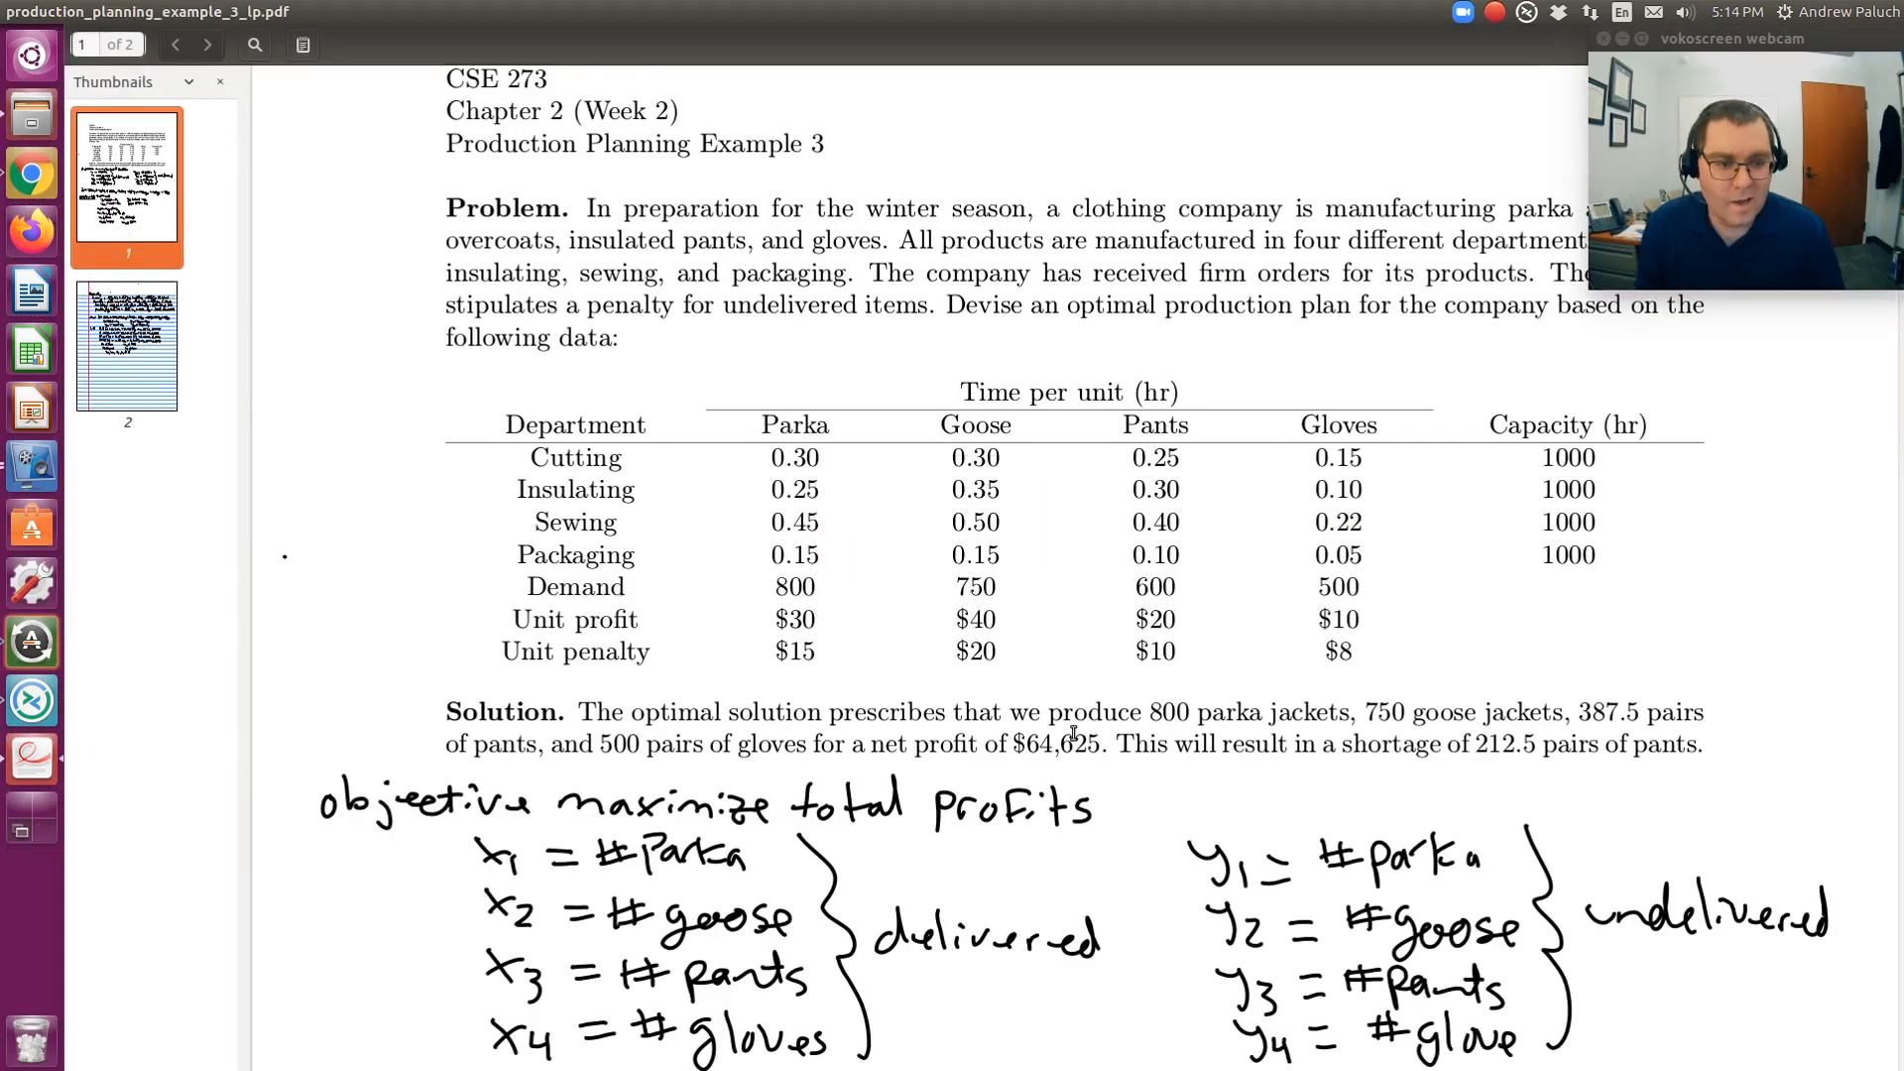
{"action": "key", "text": "alt+Tab"}
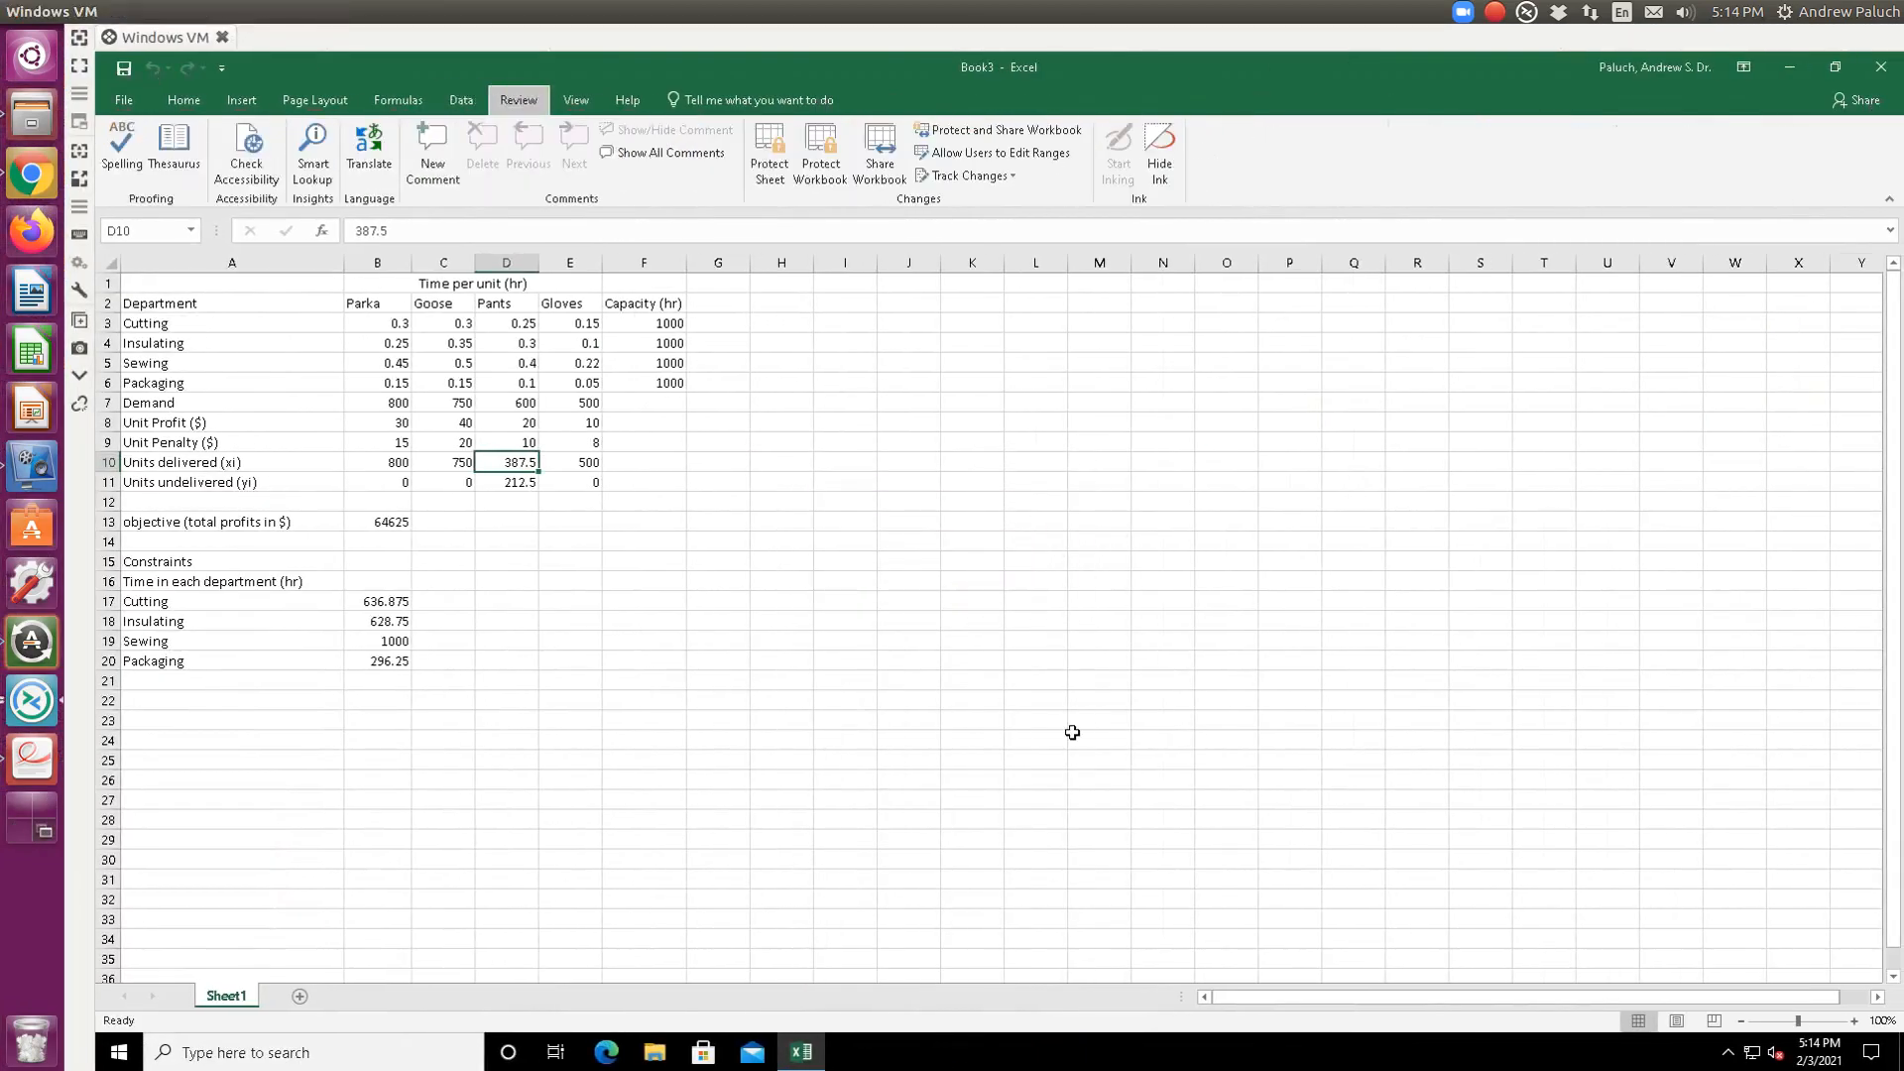
{"action": "key", "text": "alt+Tab"}
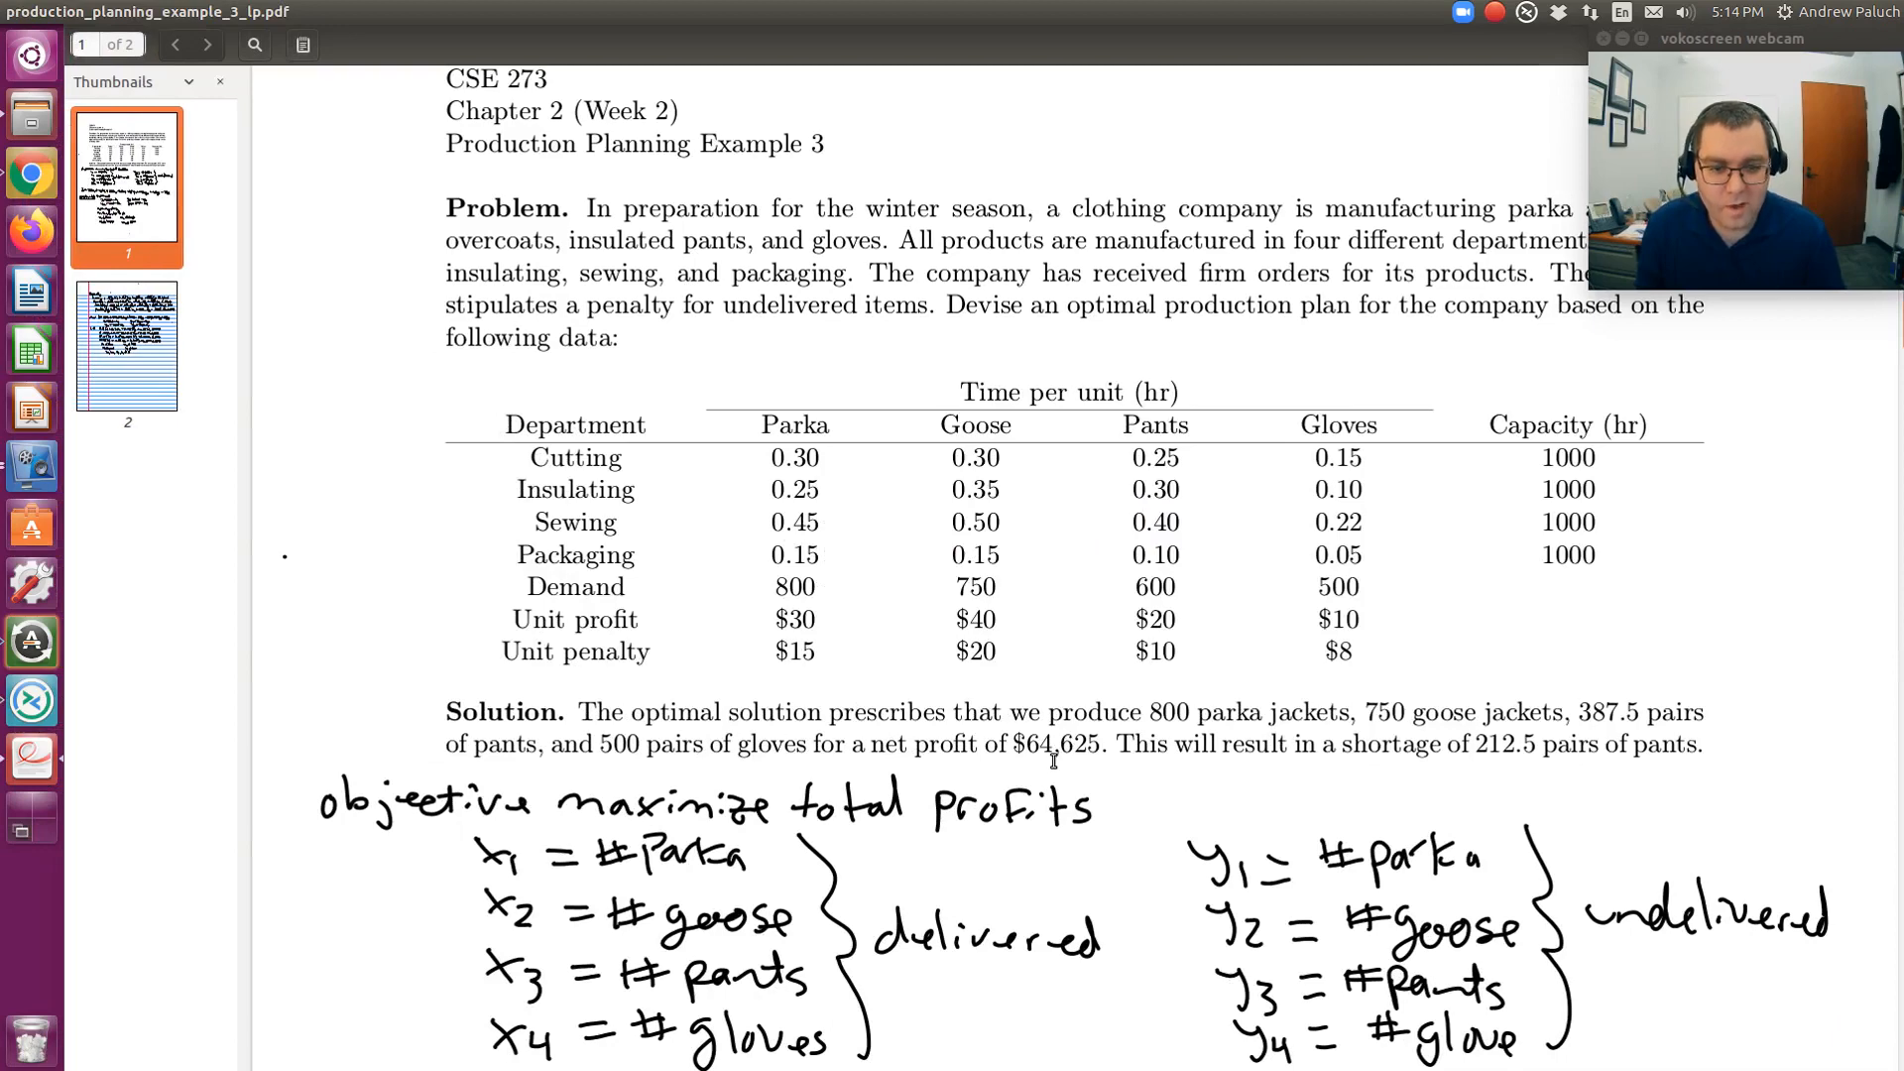
{"action": "key", "text": "alt+Tab"}
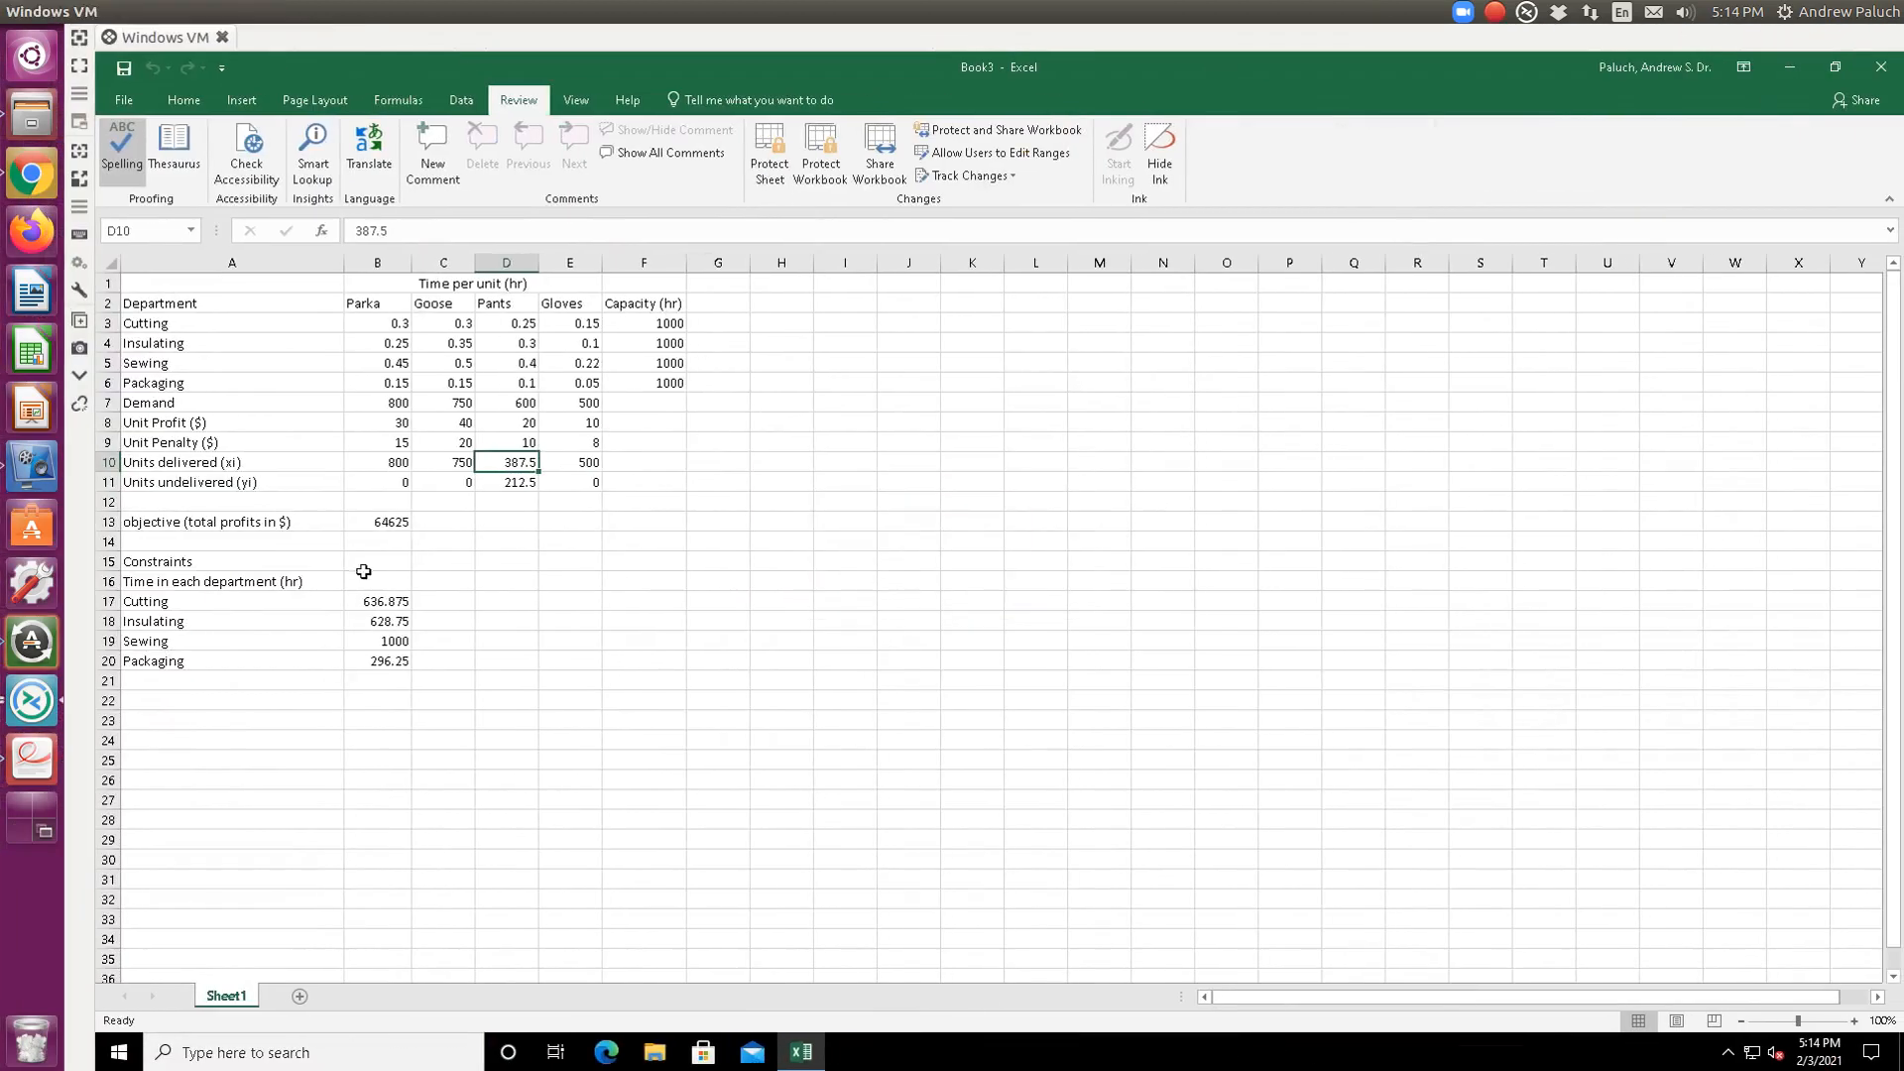
- Check the total profit in B13 against the PDF's $64,625, then return to the PDF
{"action": "left_click", "coordinate": [390, 521]}
{"action": "left_click", "coordinate": [437, 522]}
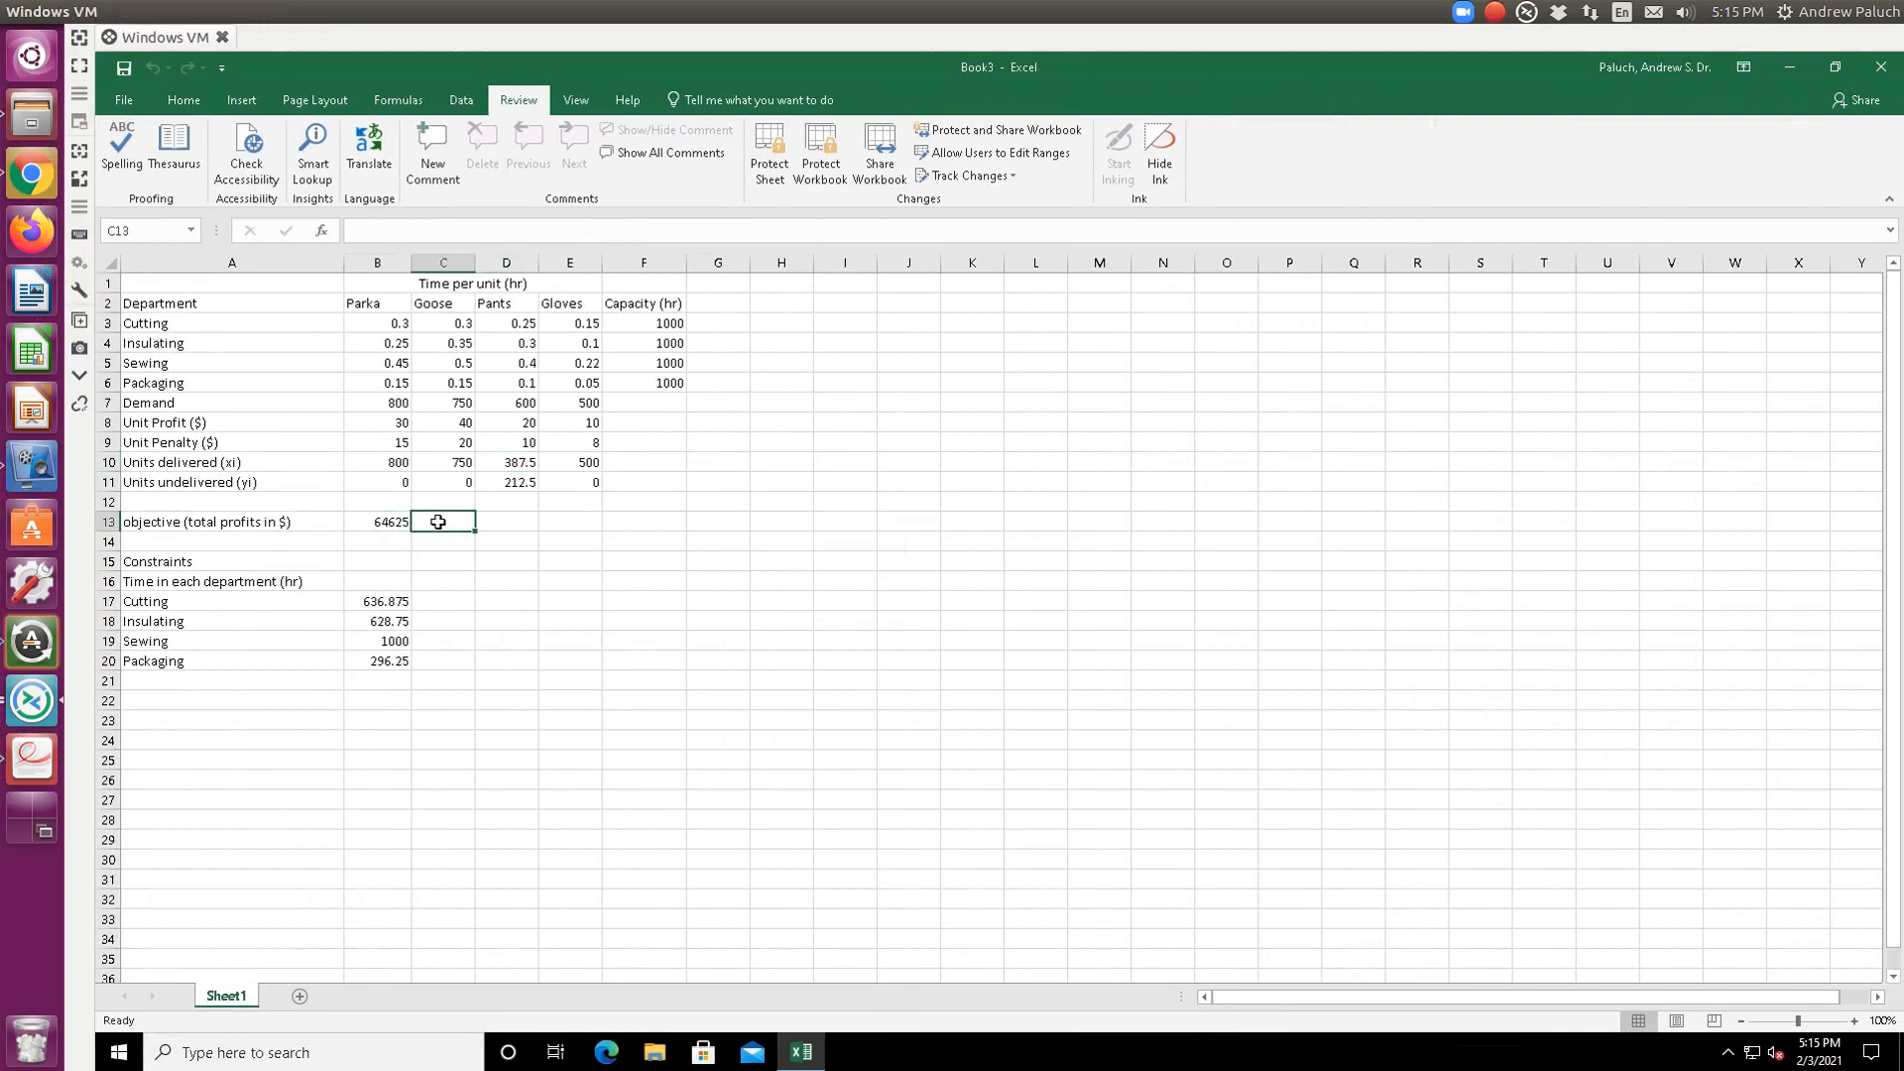
{"action": "key", "text": "Return"}
{"action": "key", "text": "alt+Tab"}
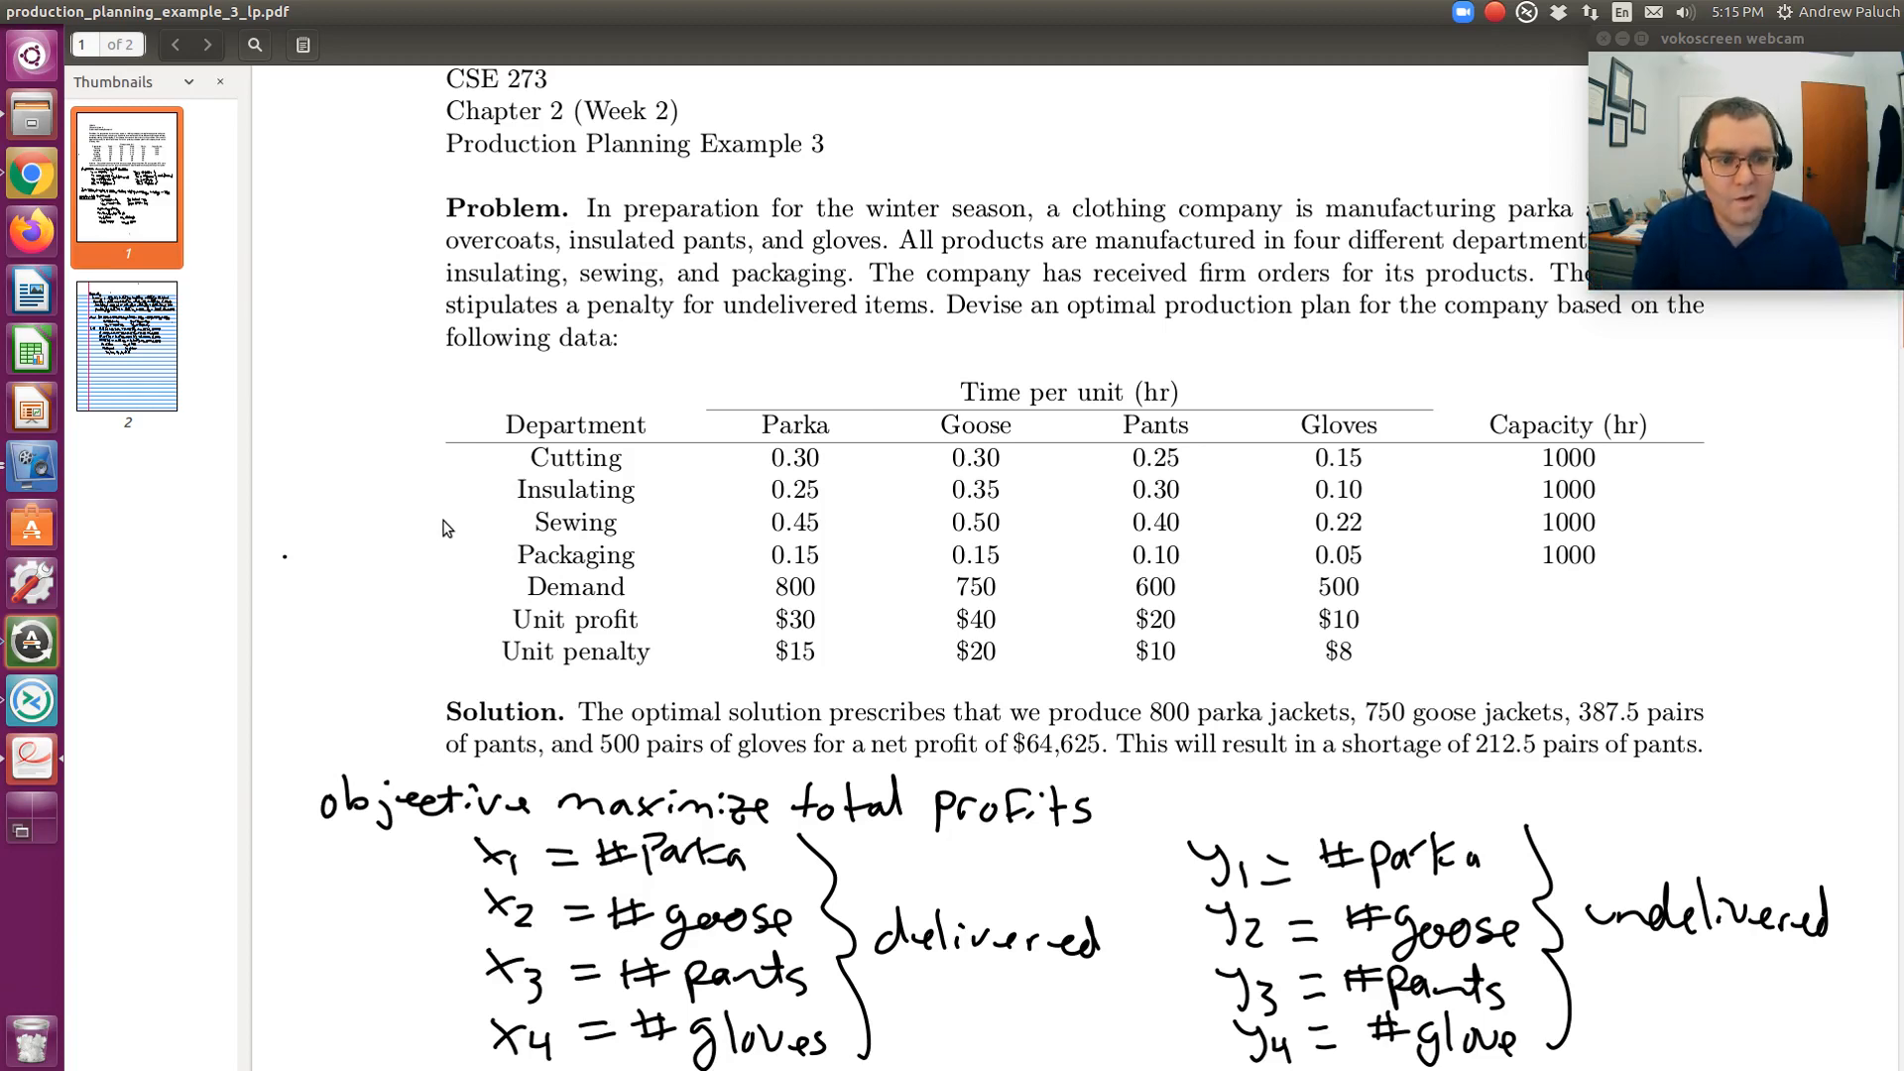
- Review the PDF's problem data table, highlighting the Parka column figures
{"action": "scroll", "coordinate": [632, 563], "scroll_direction": "down", "scroll_amount": 2}
{"action": "scroll", "coordinate": [647, 551], "scroll_direction": "down", "scroll_amount": 15}
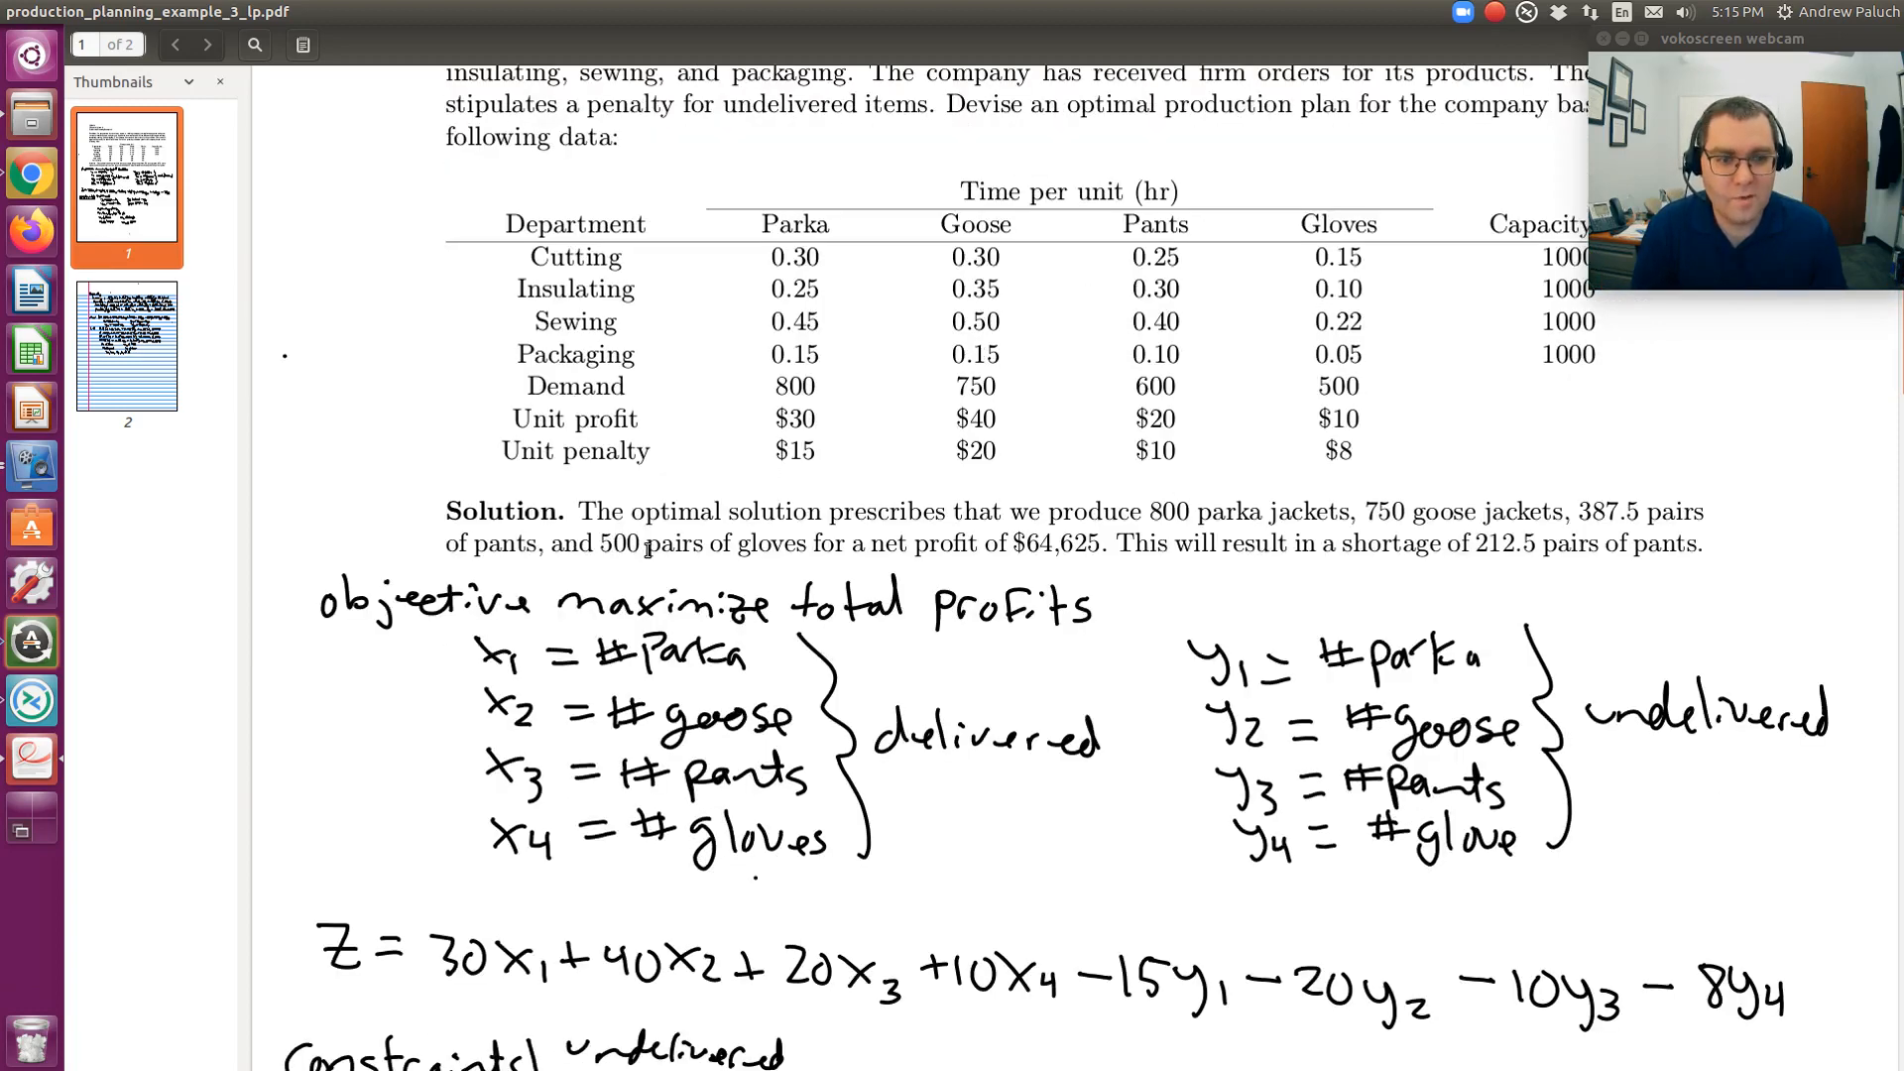
{"action": "scroll", "coordinate": [689, 528], "scroll_direction": "down", "scroll_amount": 11}
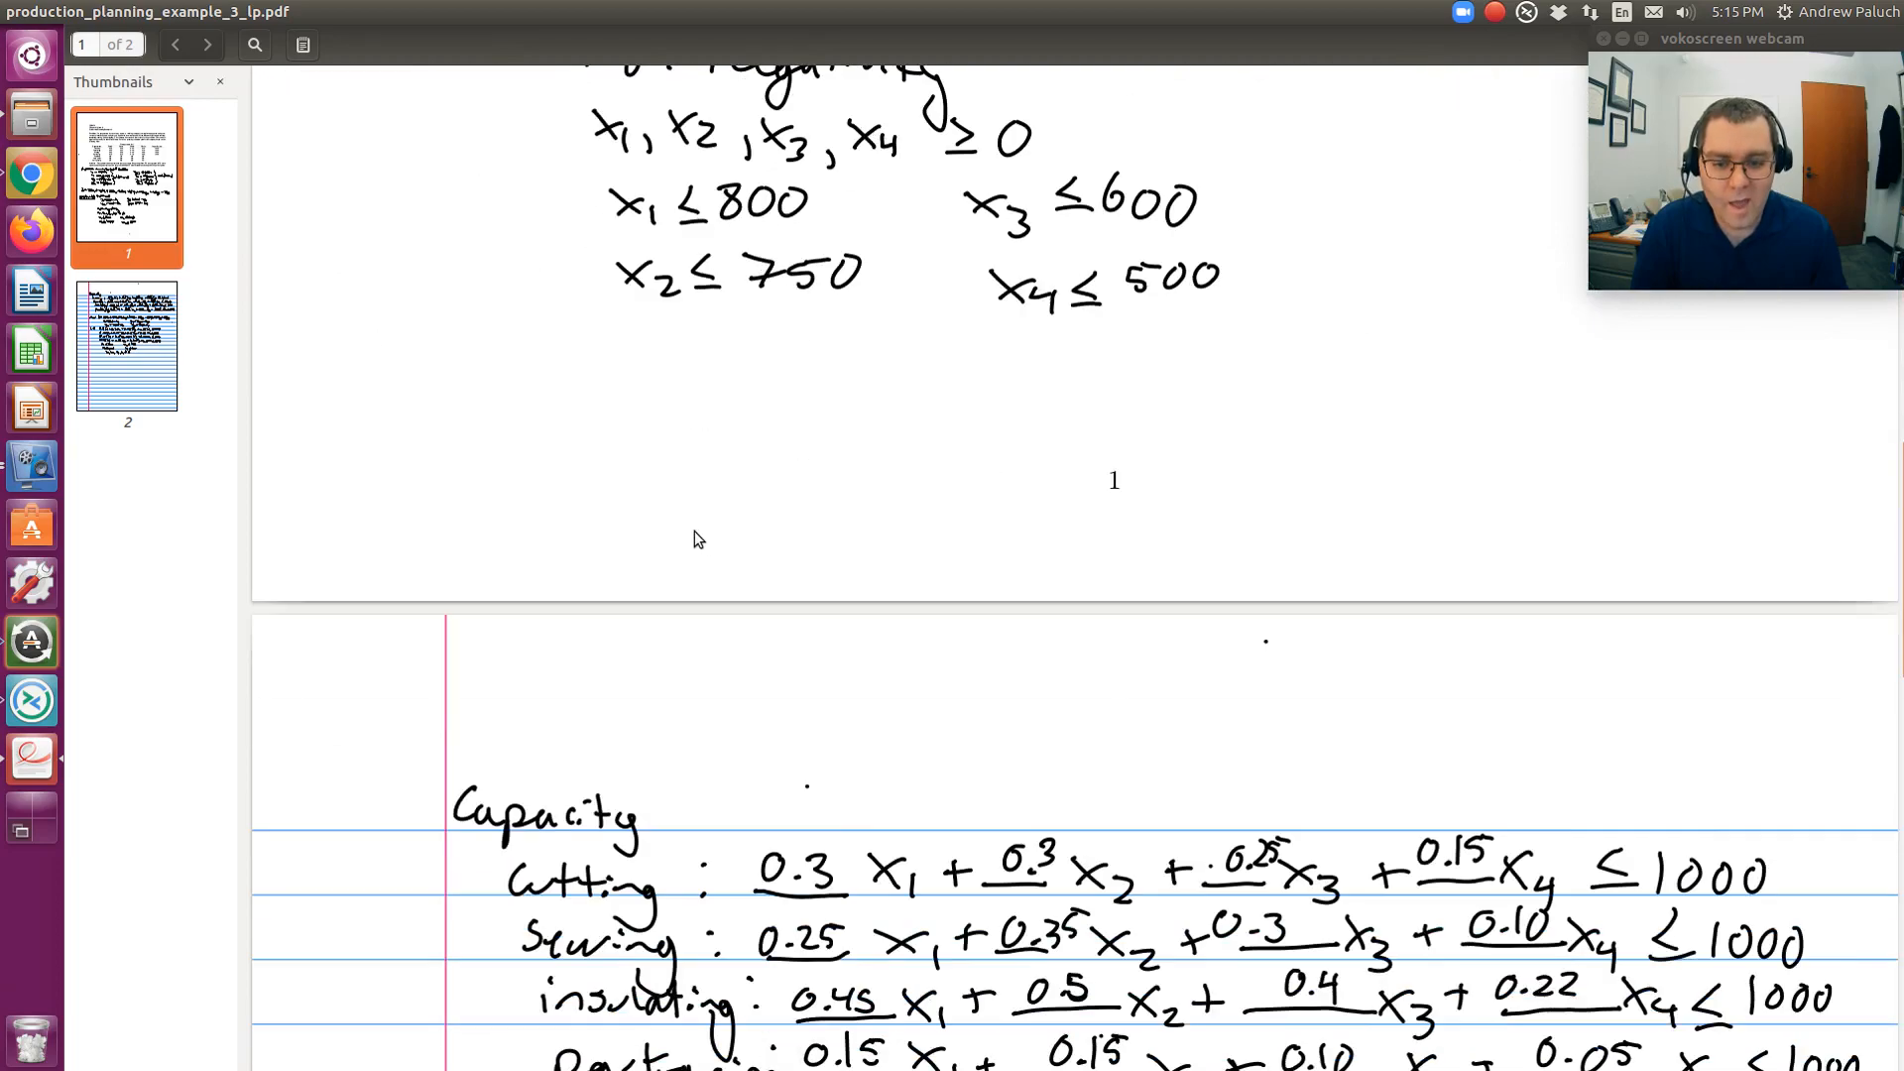
{"action": "scroll", "coordinate": [705, 525], "scroll_direction": "up", "scroll_amount": 20}
{"action": "scroll", "coordinate": [710, 429], "scroll_direction": "up", "scroll_amount": 9}
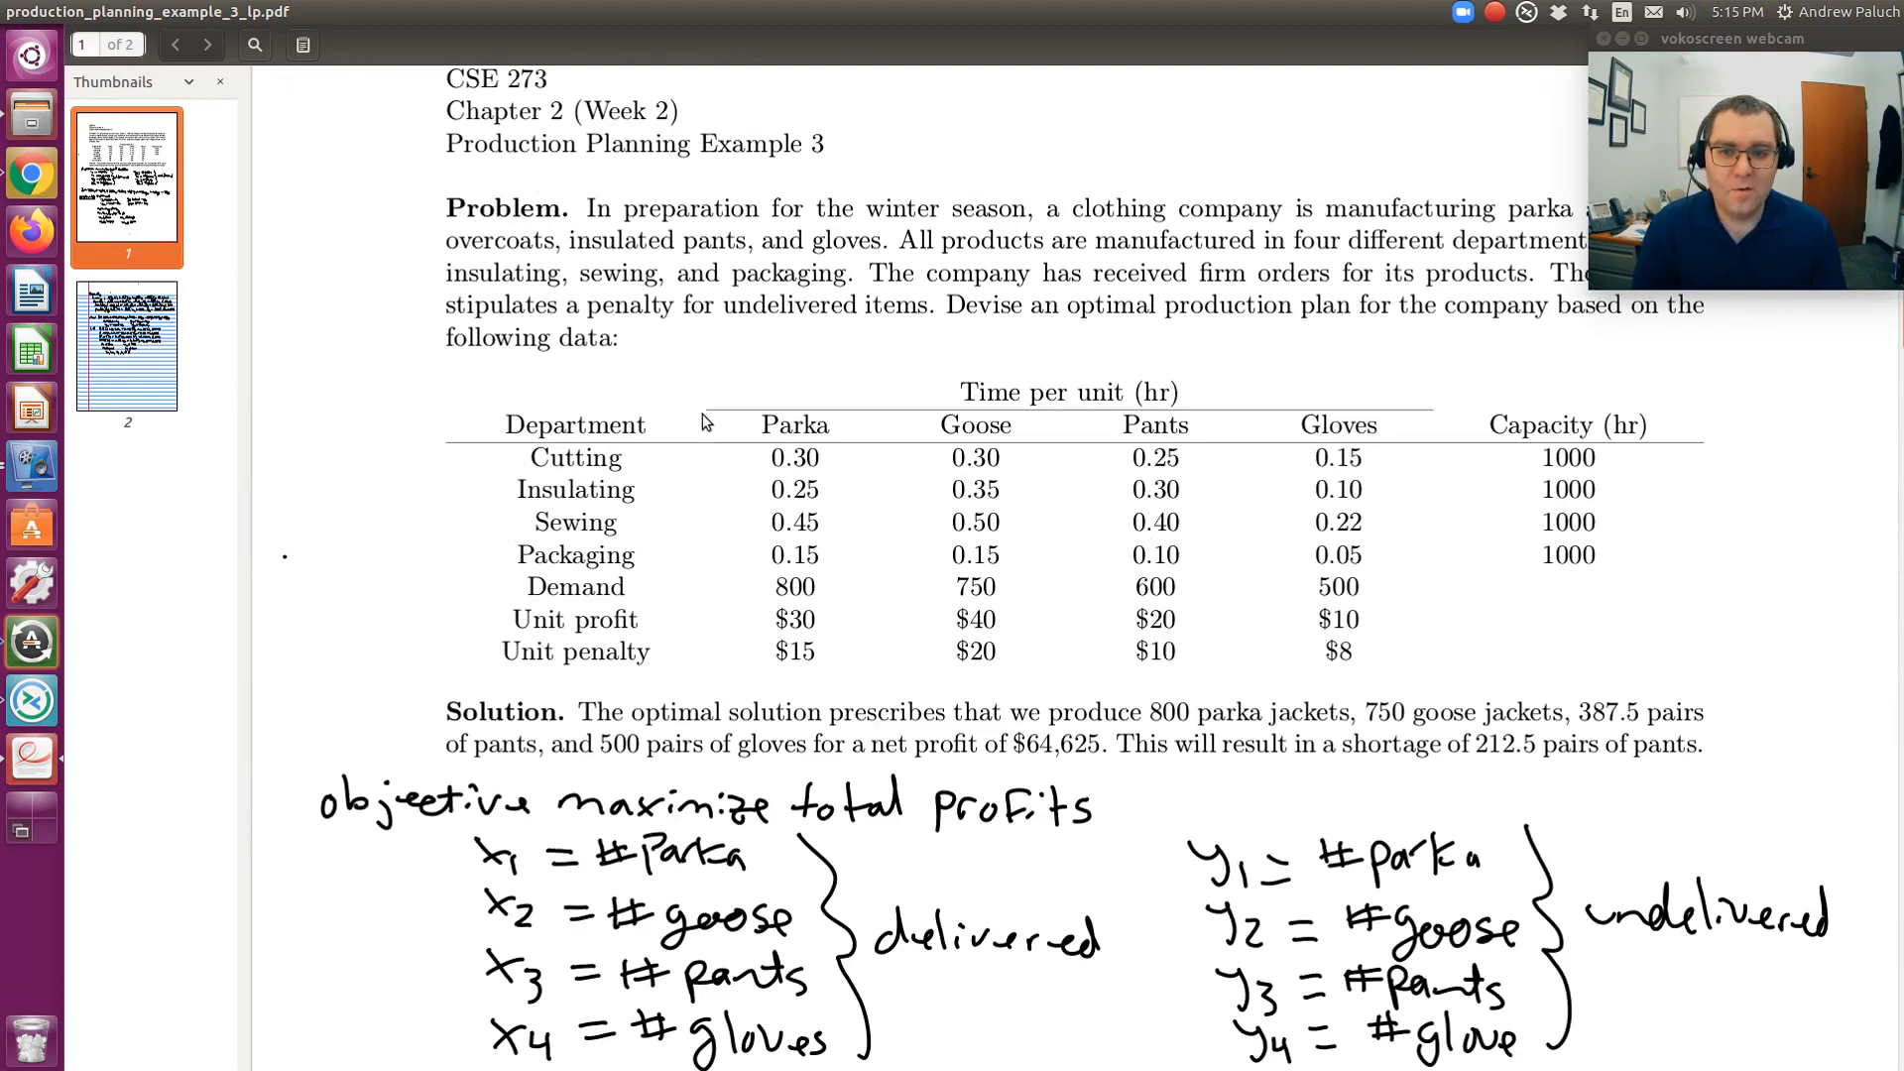
{"action": "left_click_drag", "start_coordinate": [638, 586], "coordinate": [821, 606]}
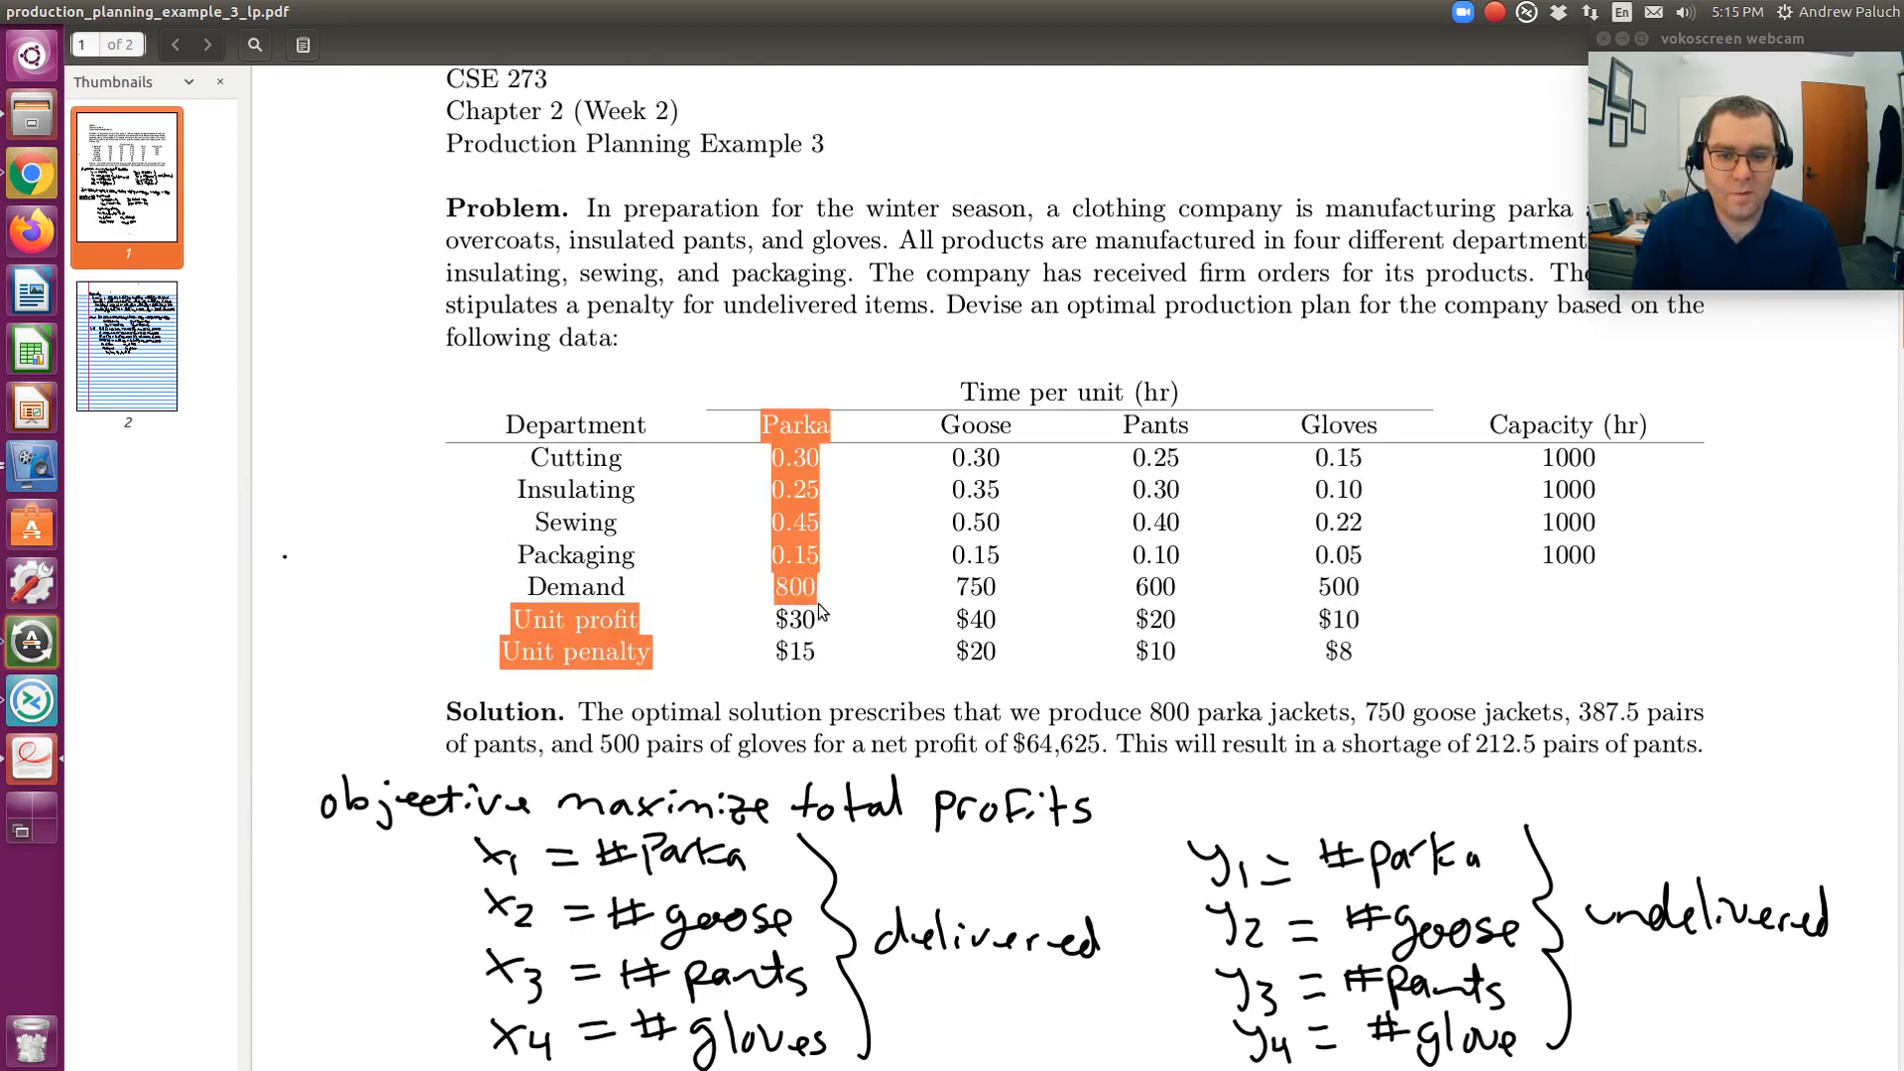
{"action": "left_click", "coordinate": [801, 588]}
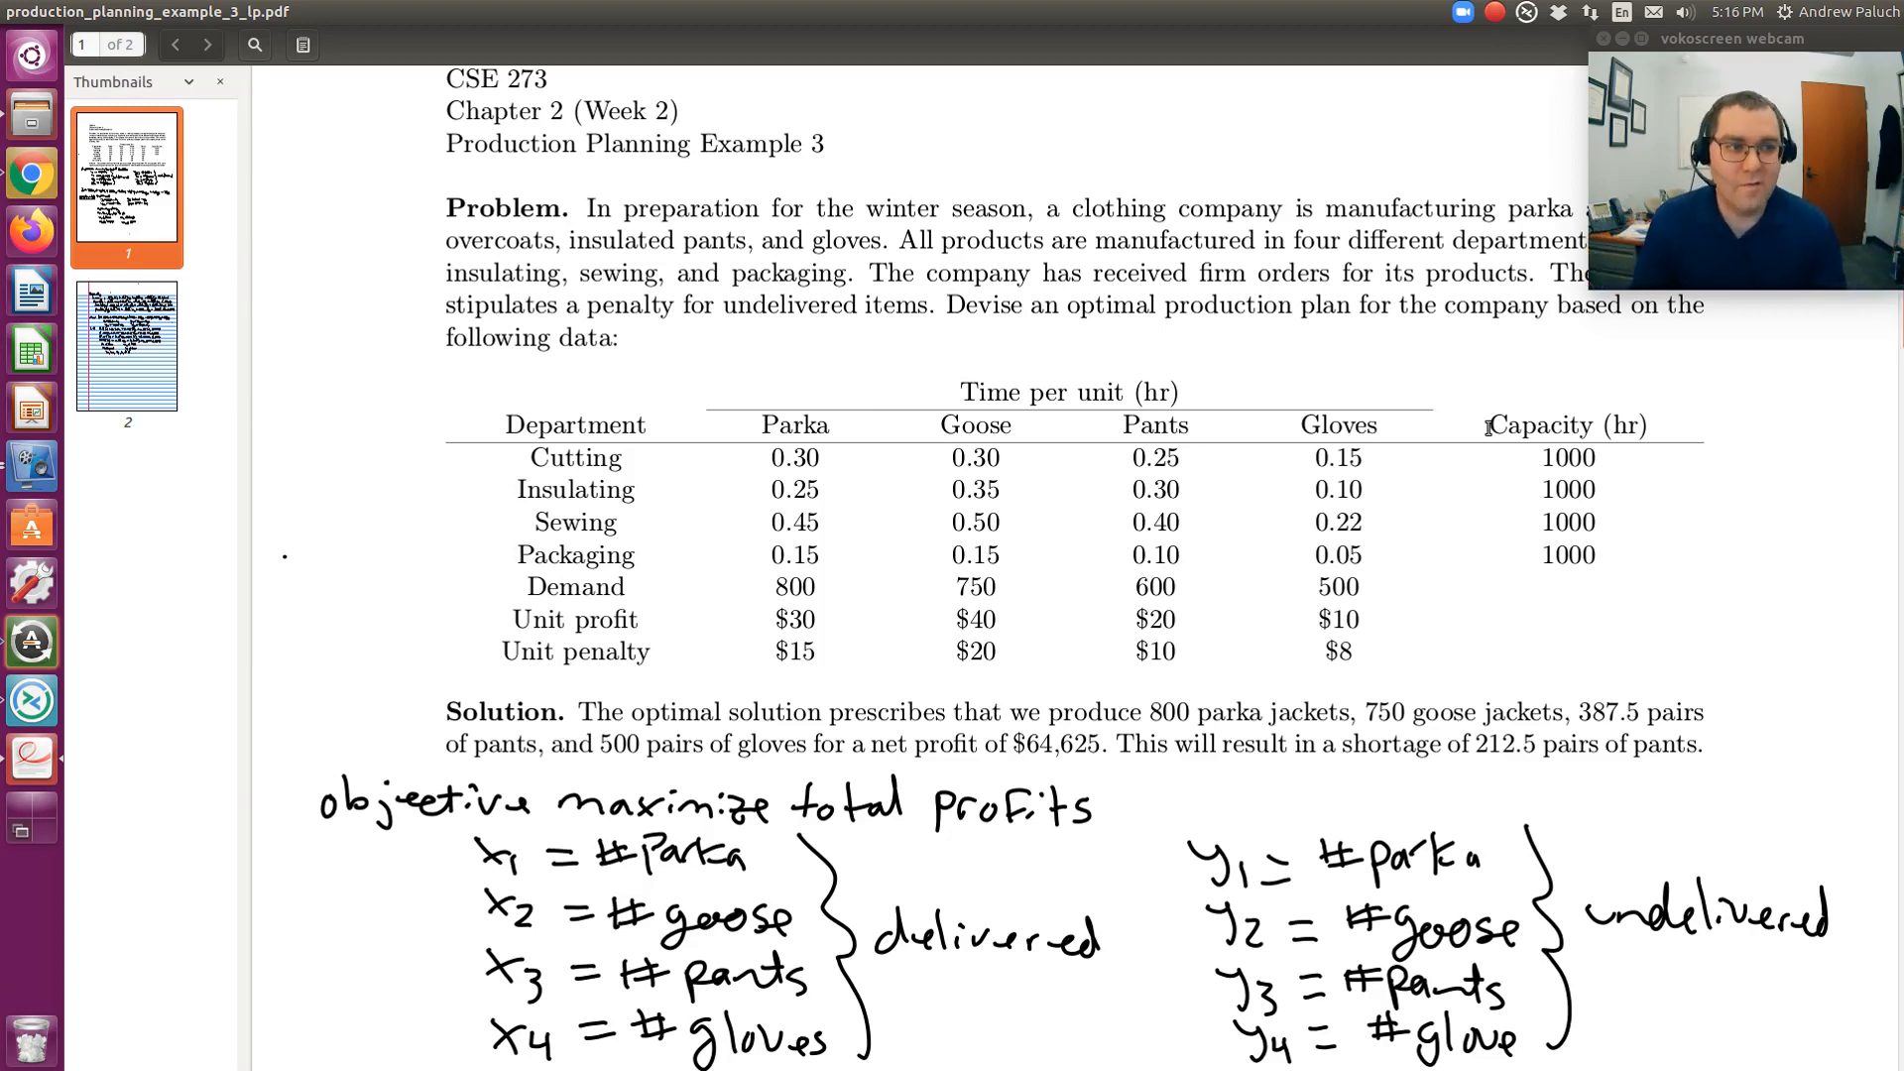
- Read the handwritten objective and constraints, then return to the Excel model
{"action": "scroll", "coordinate": [1475, 462], "scroll_direction": "down", "scroll_amount": 2}
{"action": "scroll", "coordinate": [1477, 461], "scroll_direction": "down", "scroll_amount": 8}
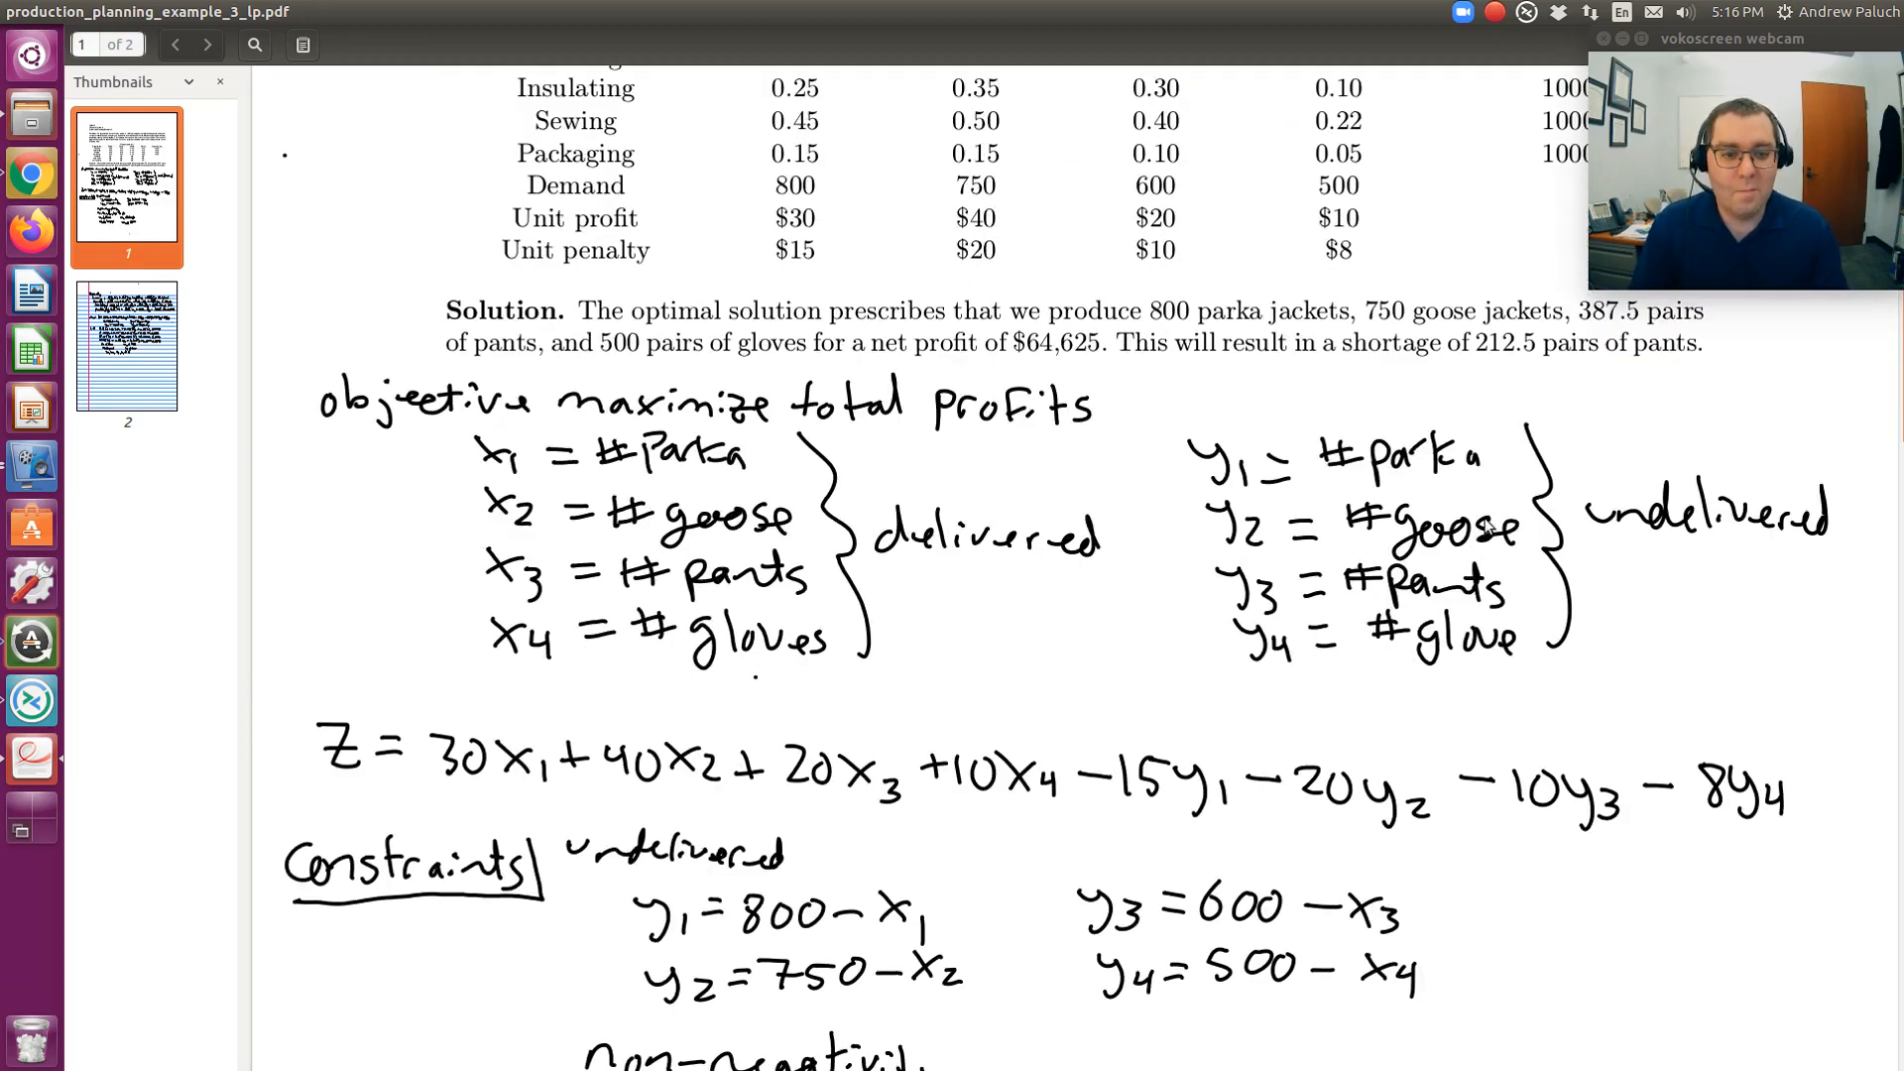
{"action": "scroll", "coordinate": [1354, 663], "scroll_direction": "down", "scroll_amount": 2}
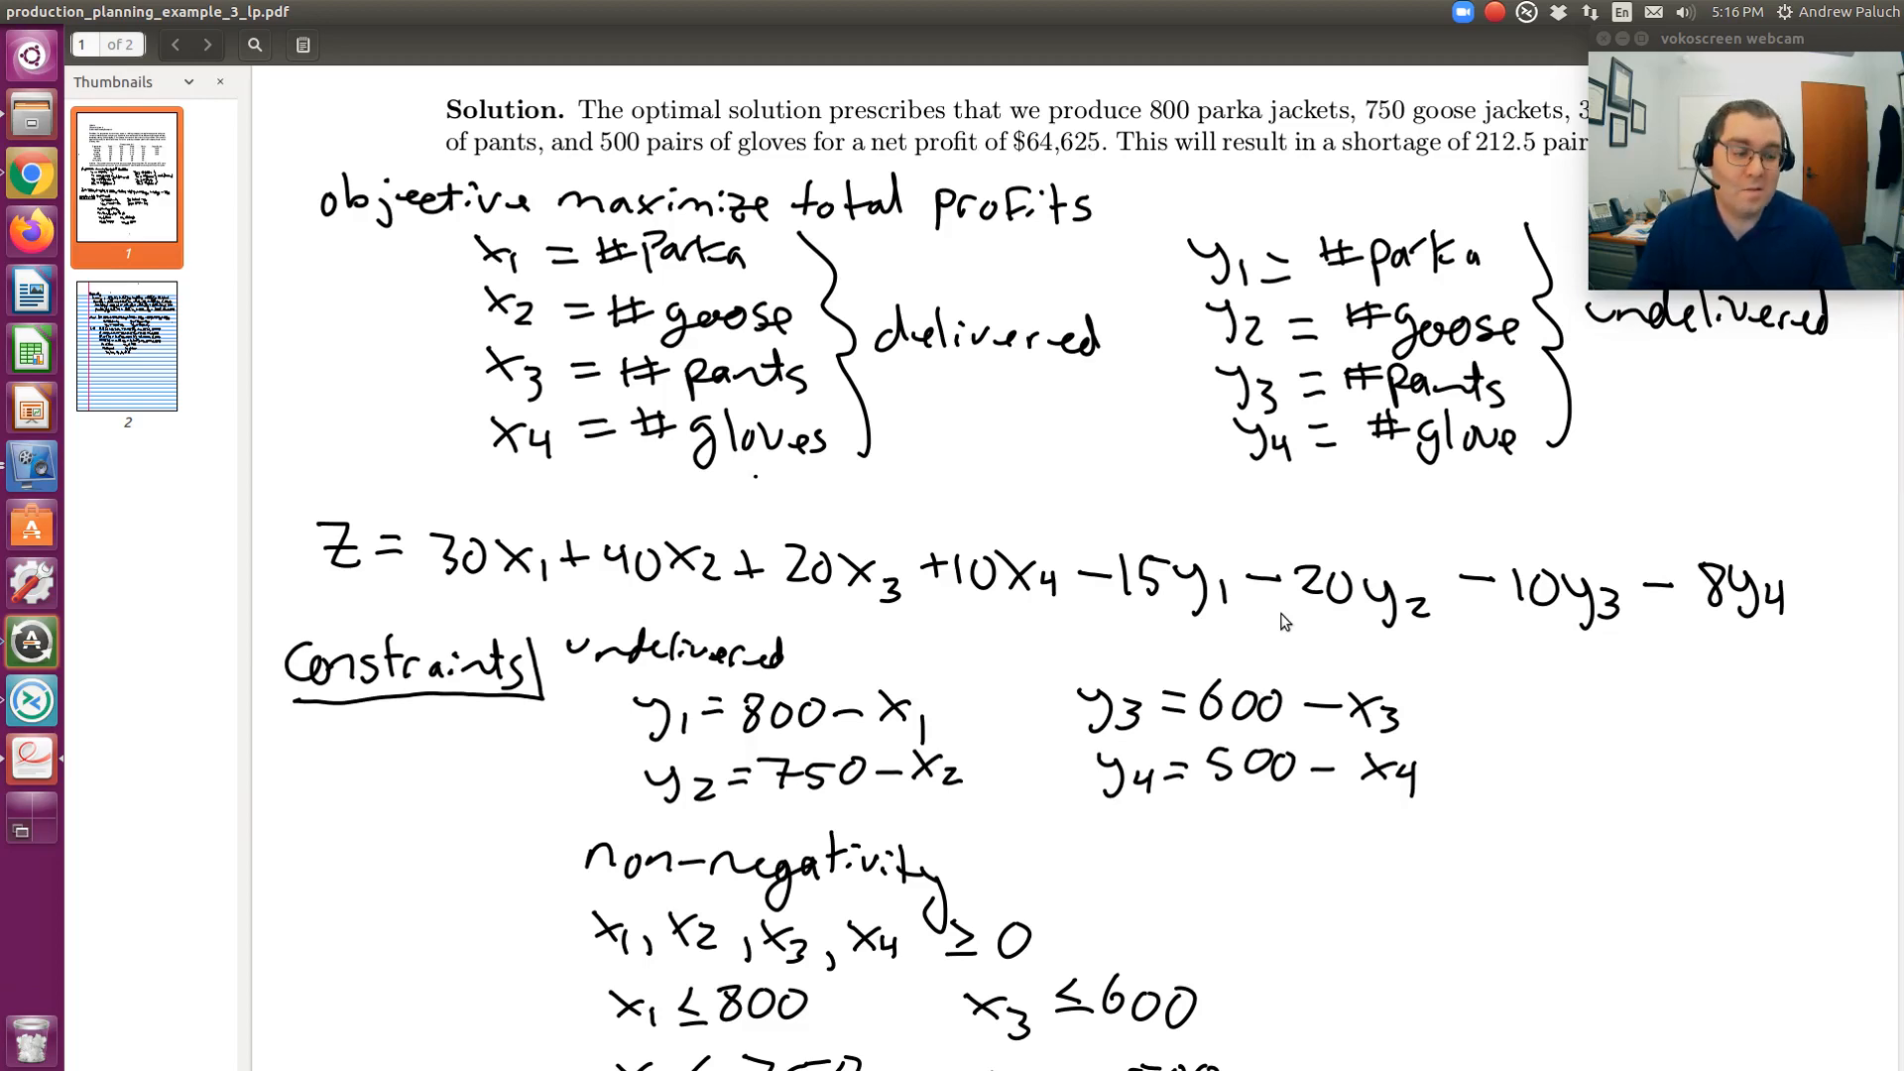
{"action": "key", "text": "alt+Tab"}
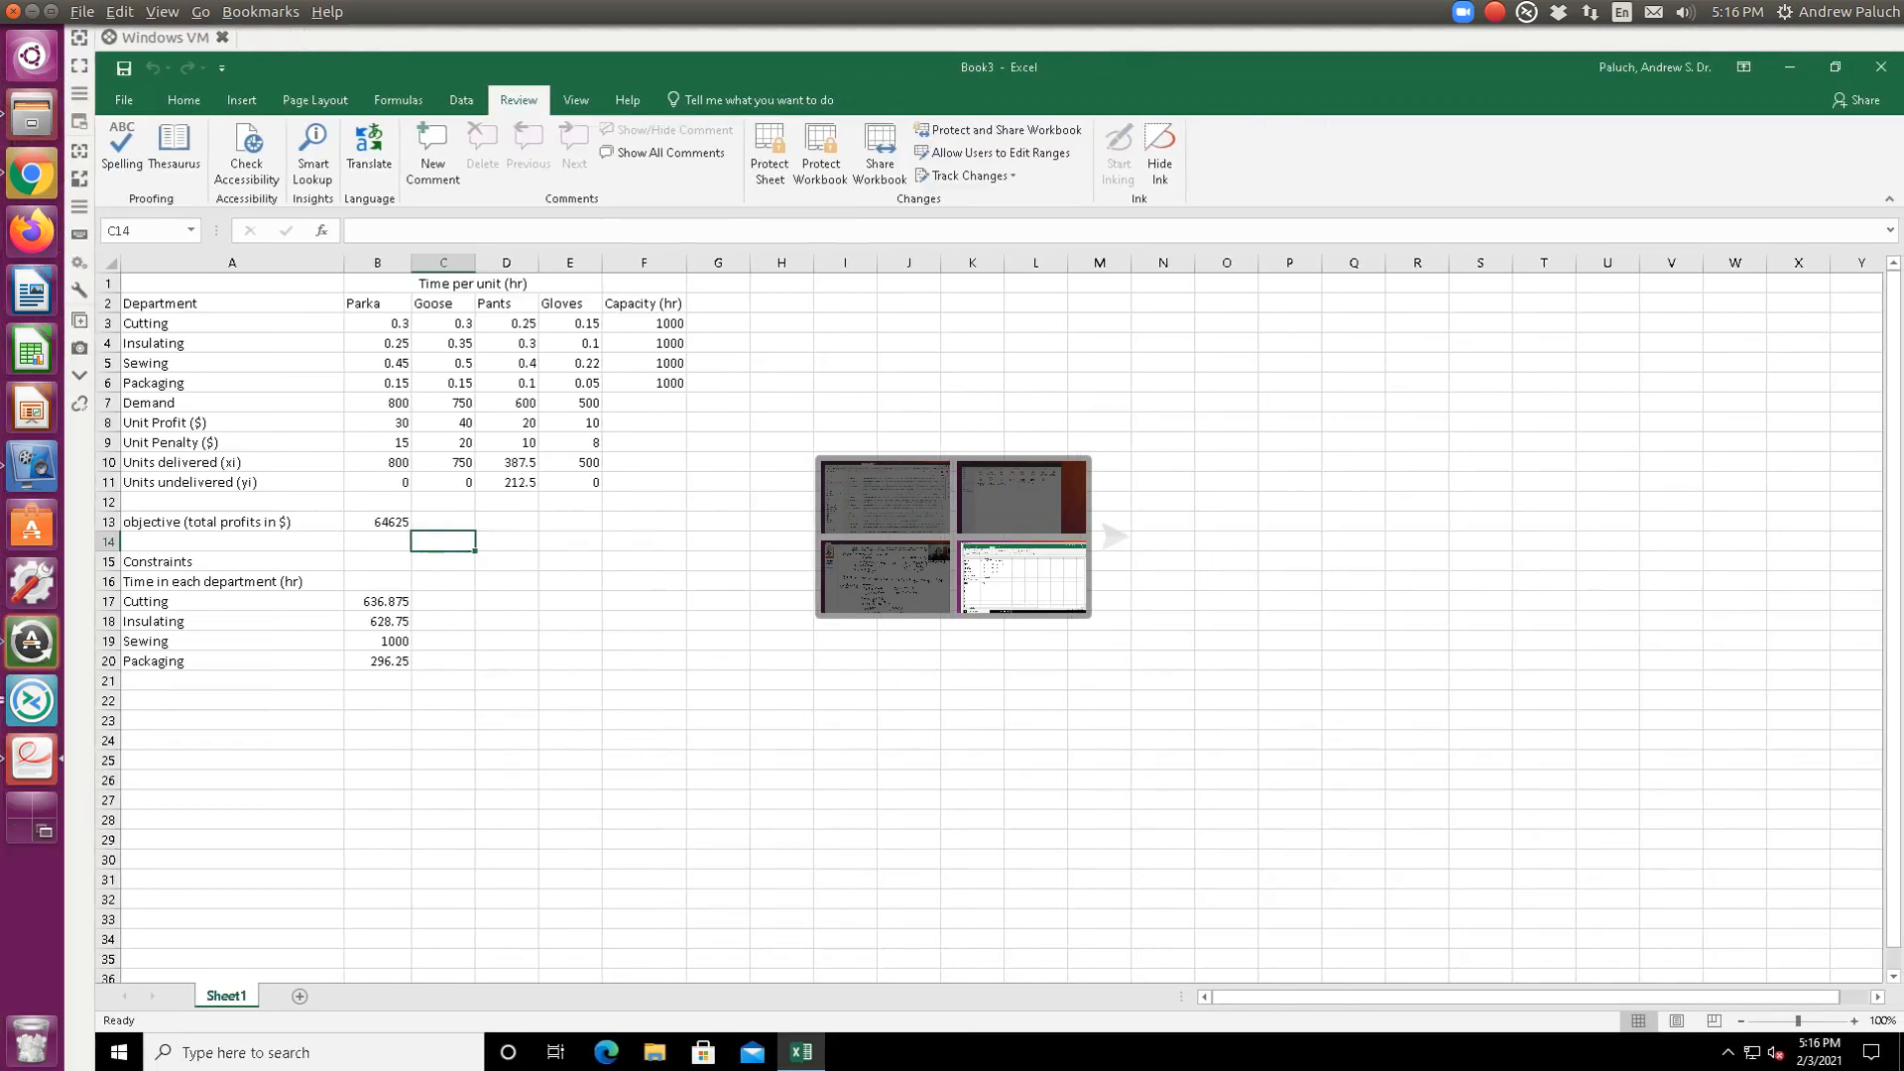
- Check that B11 computes undelivered parkas as =B7-B10, then go back to the PDF
{"action": "left_click", "coordinate": [378, 484]}
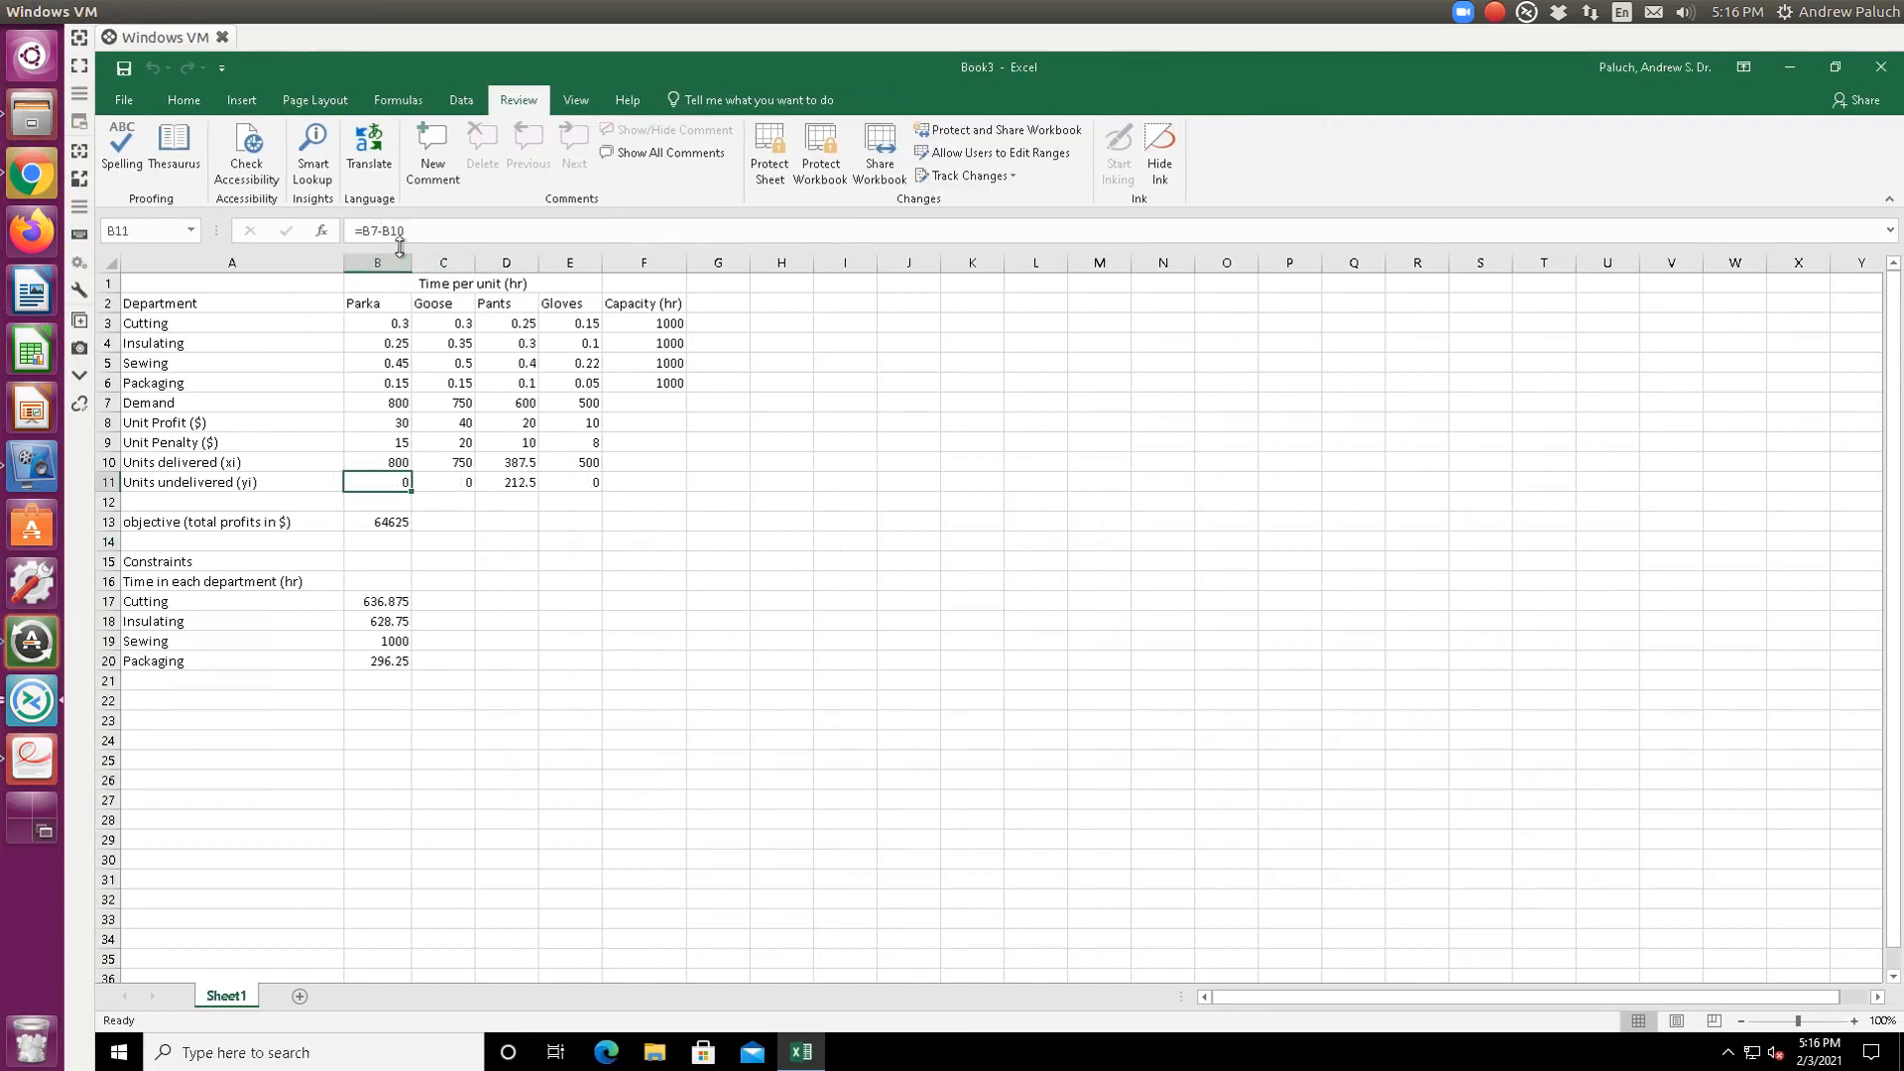
{"action": "key", "text": "alt+Tab"}
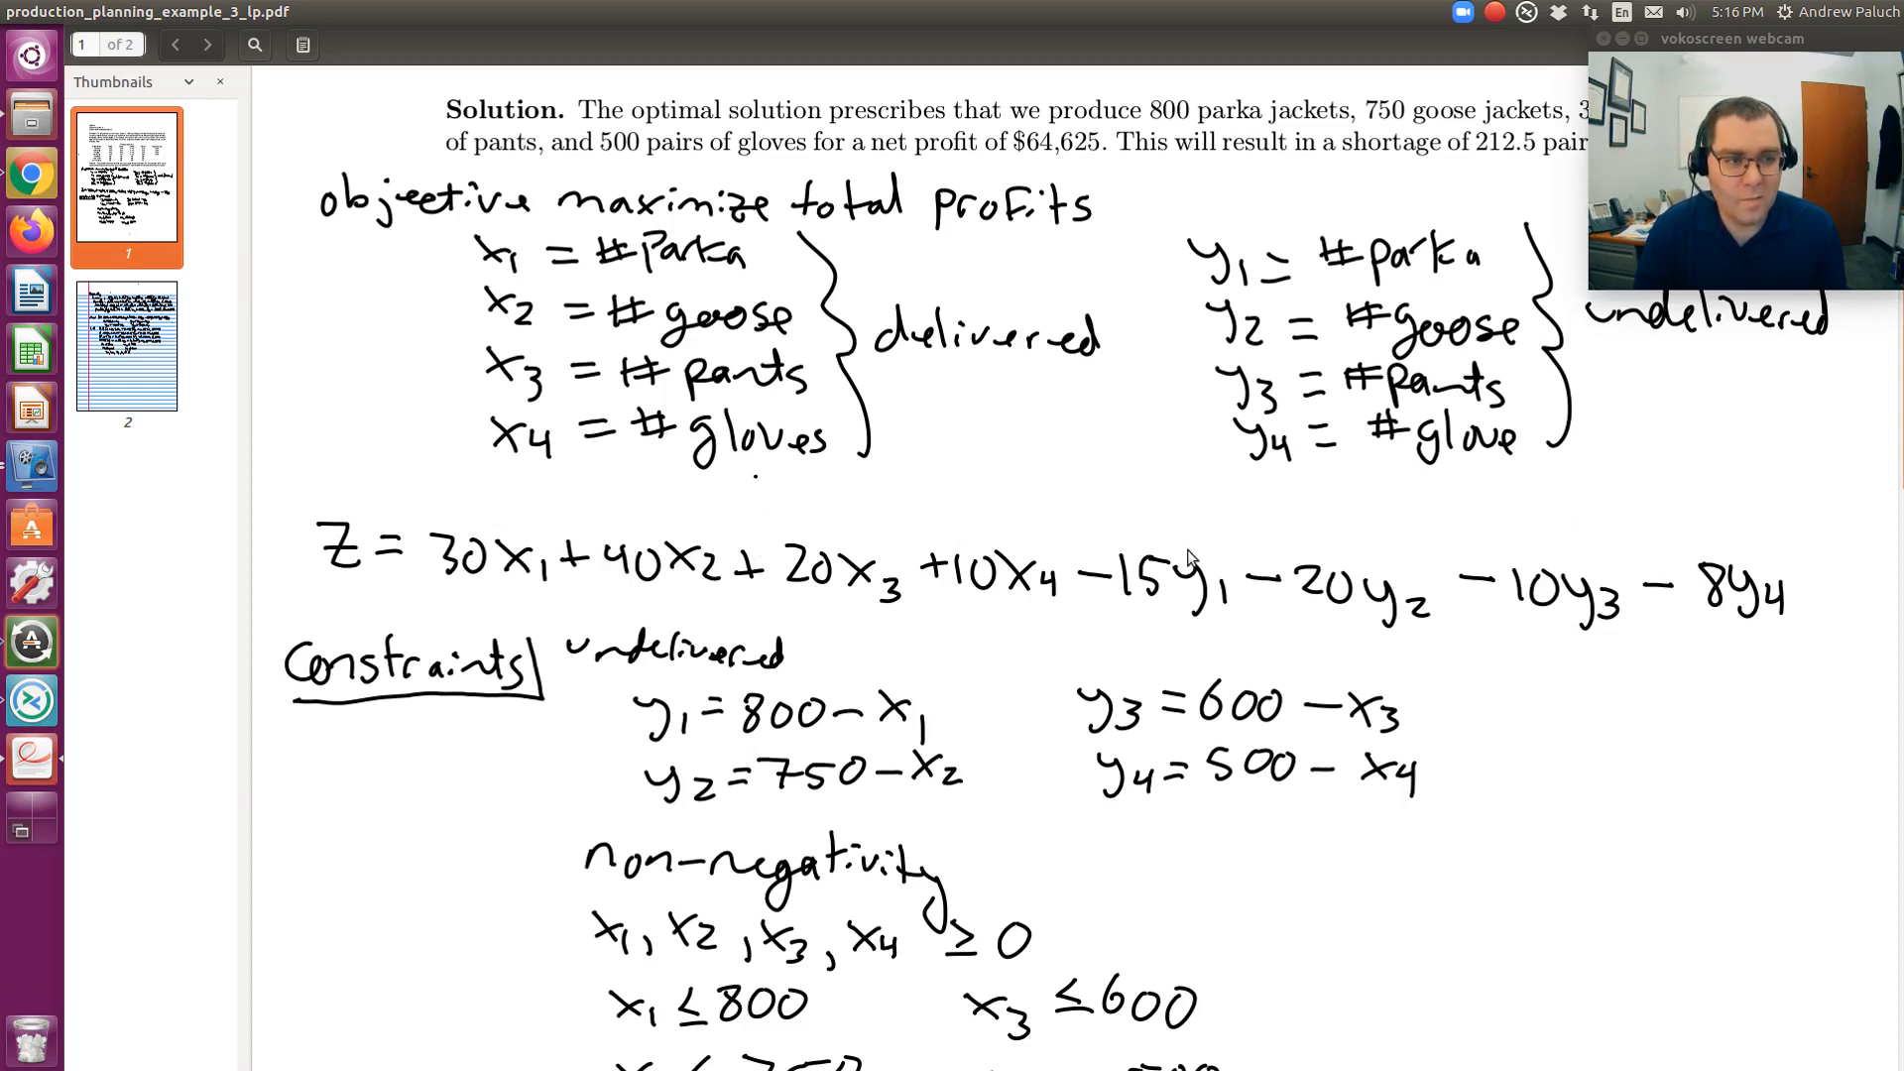
- Scroll to page 2 to show the Max Z objective and s.t. constraints
{"action": "scroll", "coordinate": [1091, 677], "scroll_direction": "down", "scroll_amount": 10}
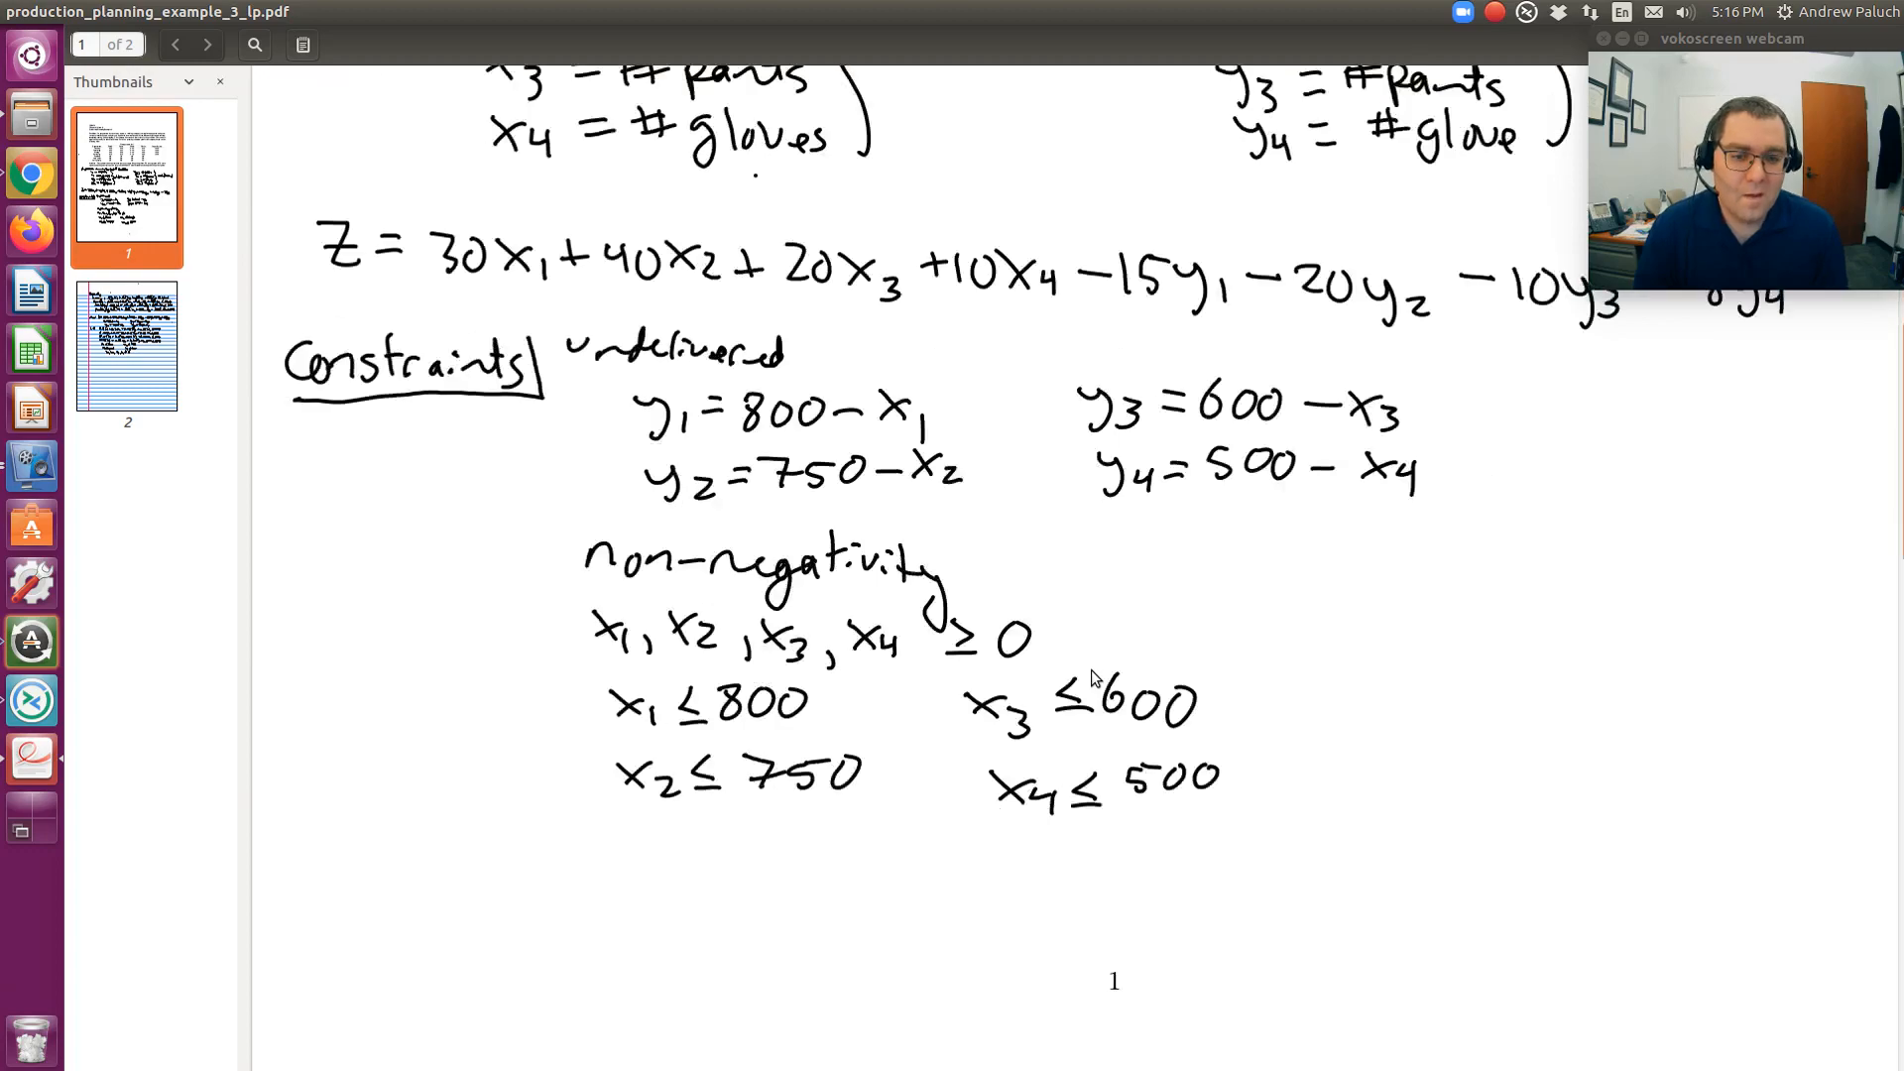
{"action": "scroll", "coordinate": [1090, 671], "scroll_direction": "down", "scroll_amount": 10}
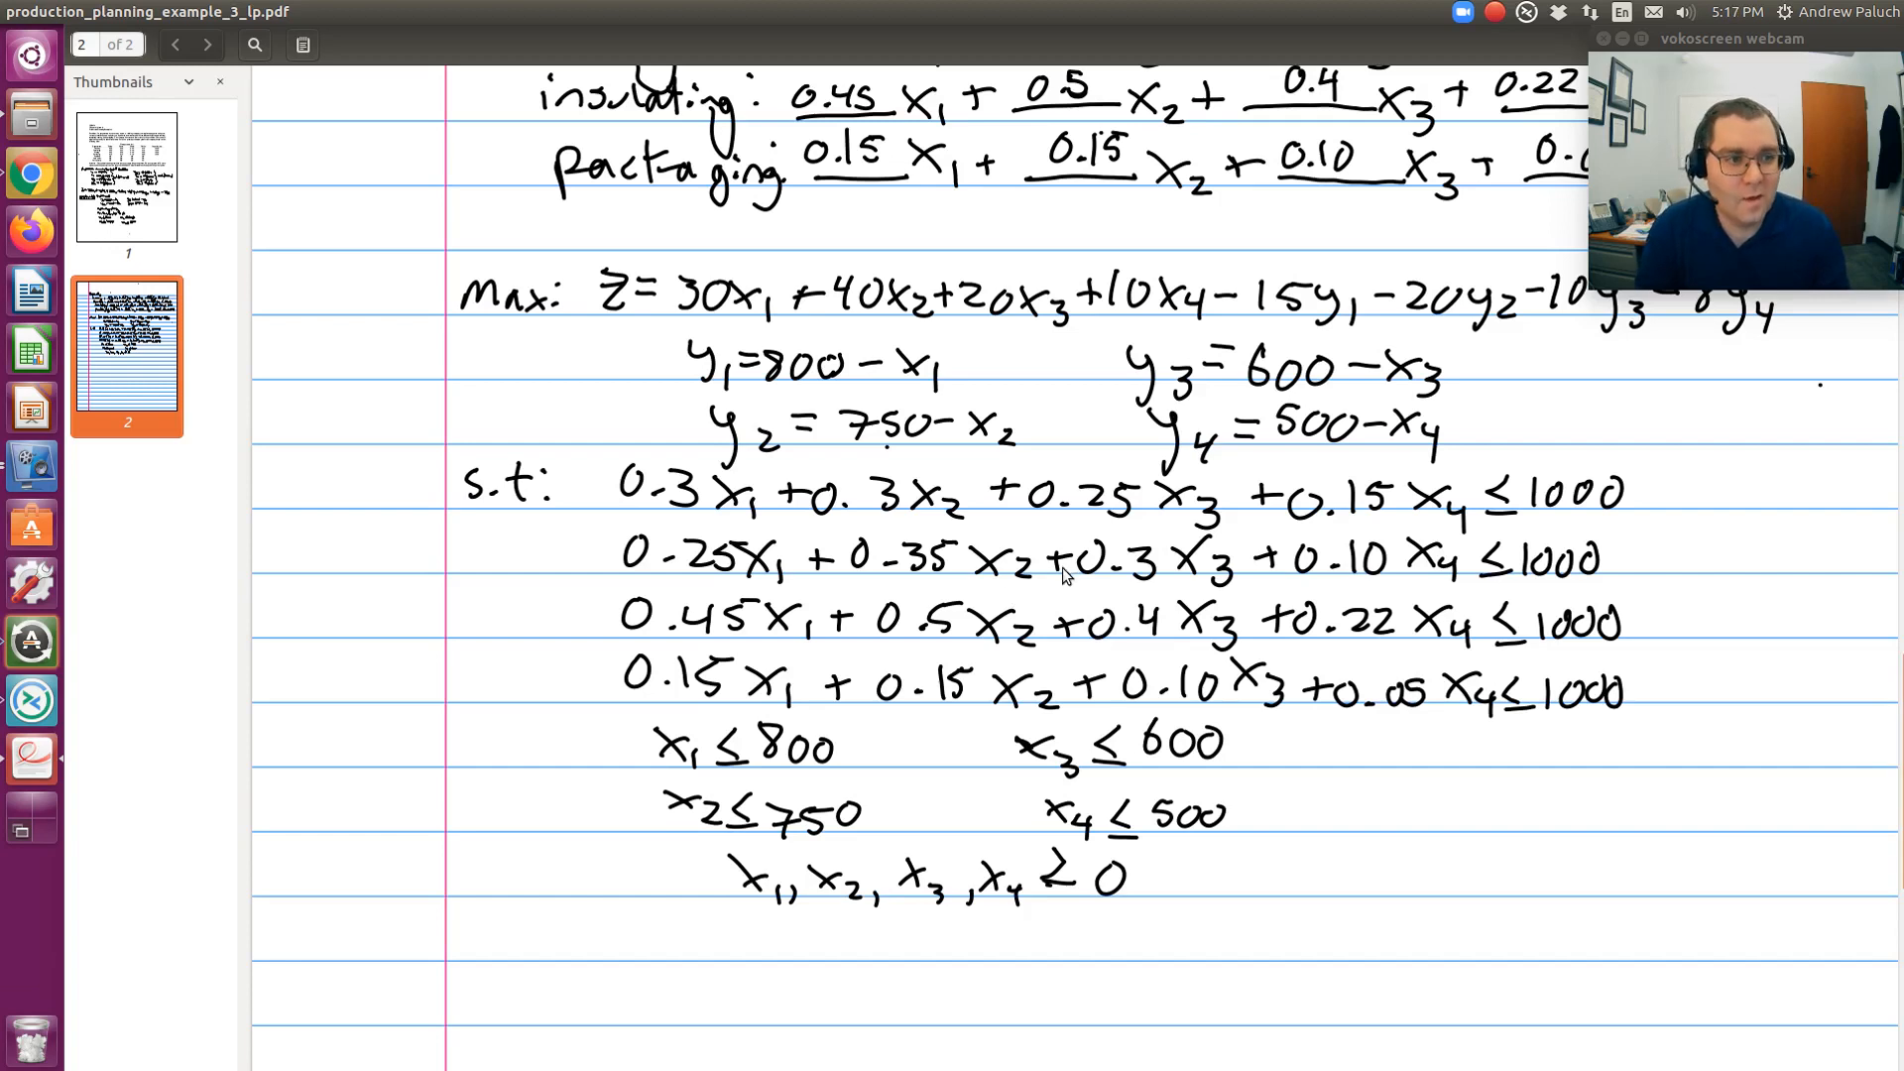
{"action": "left_click", "coordinate": [1494, 14]}
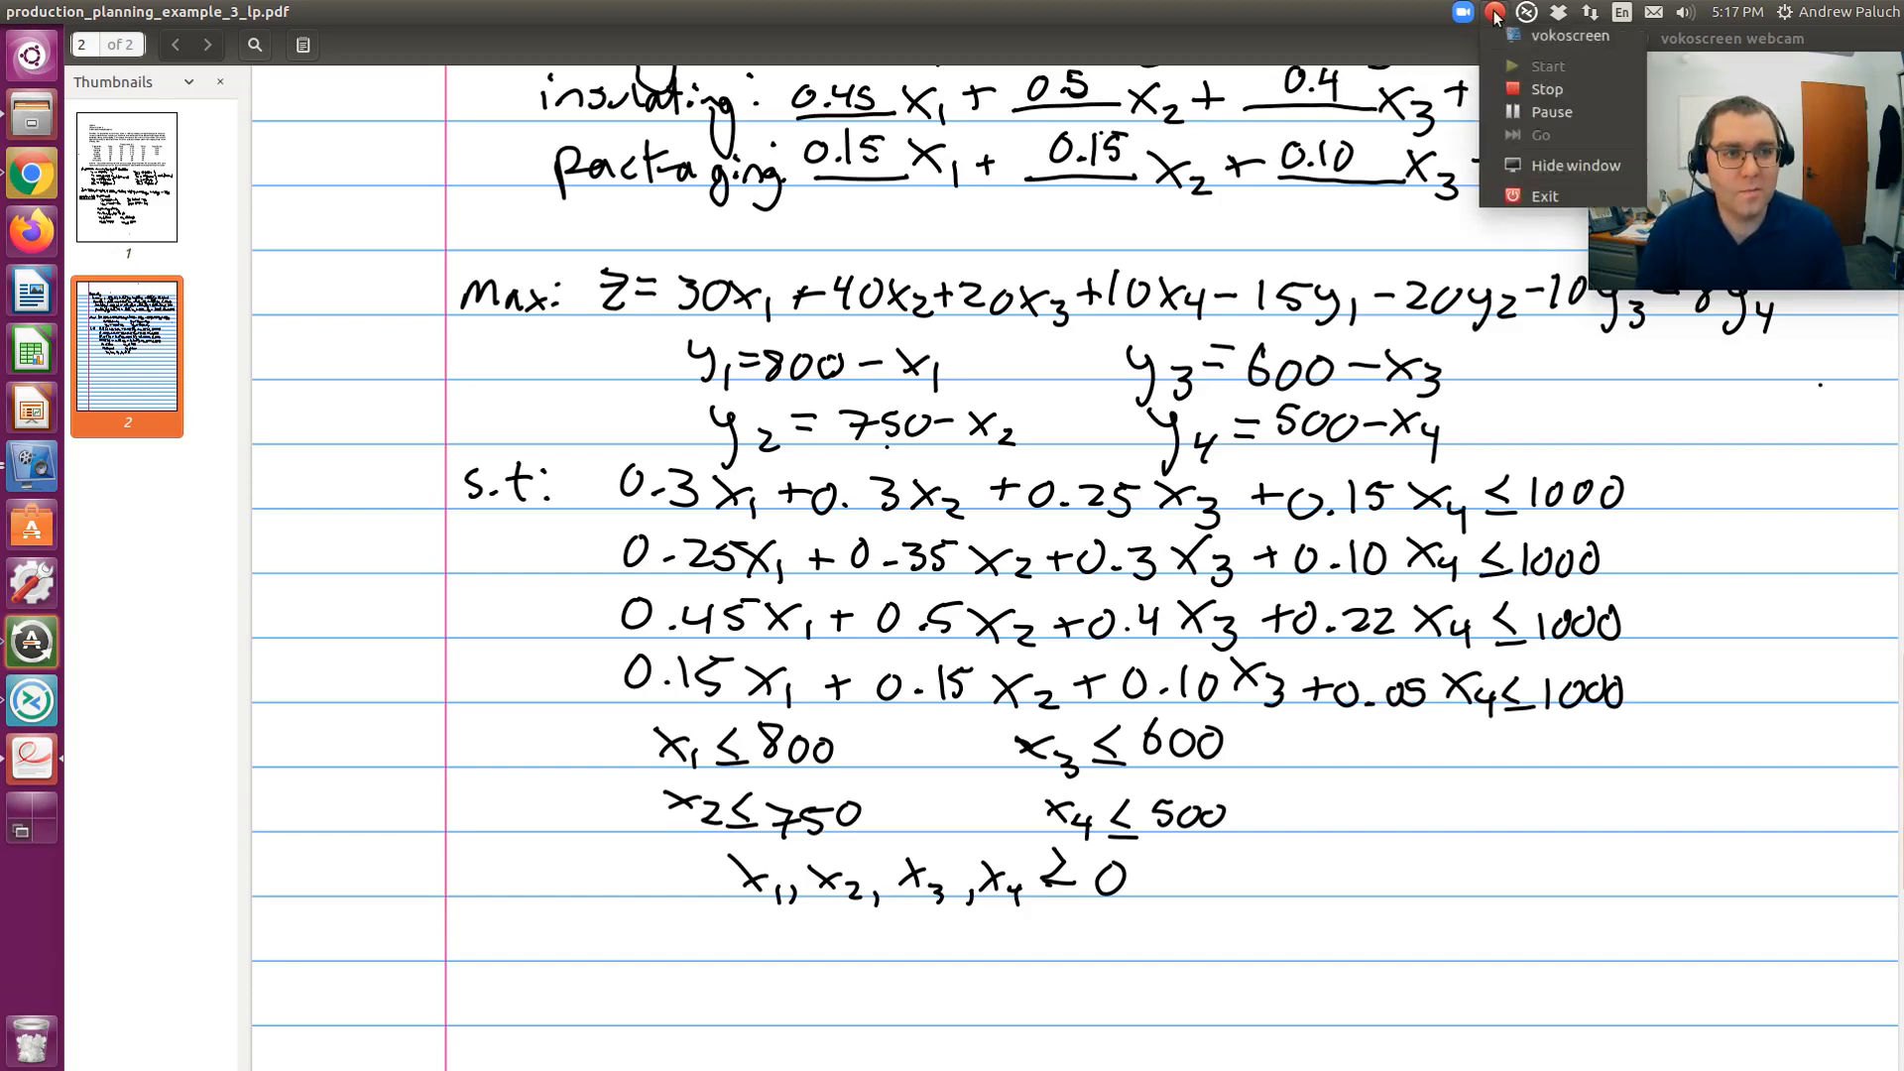